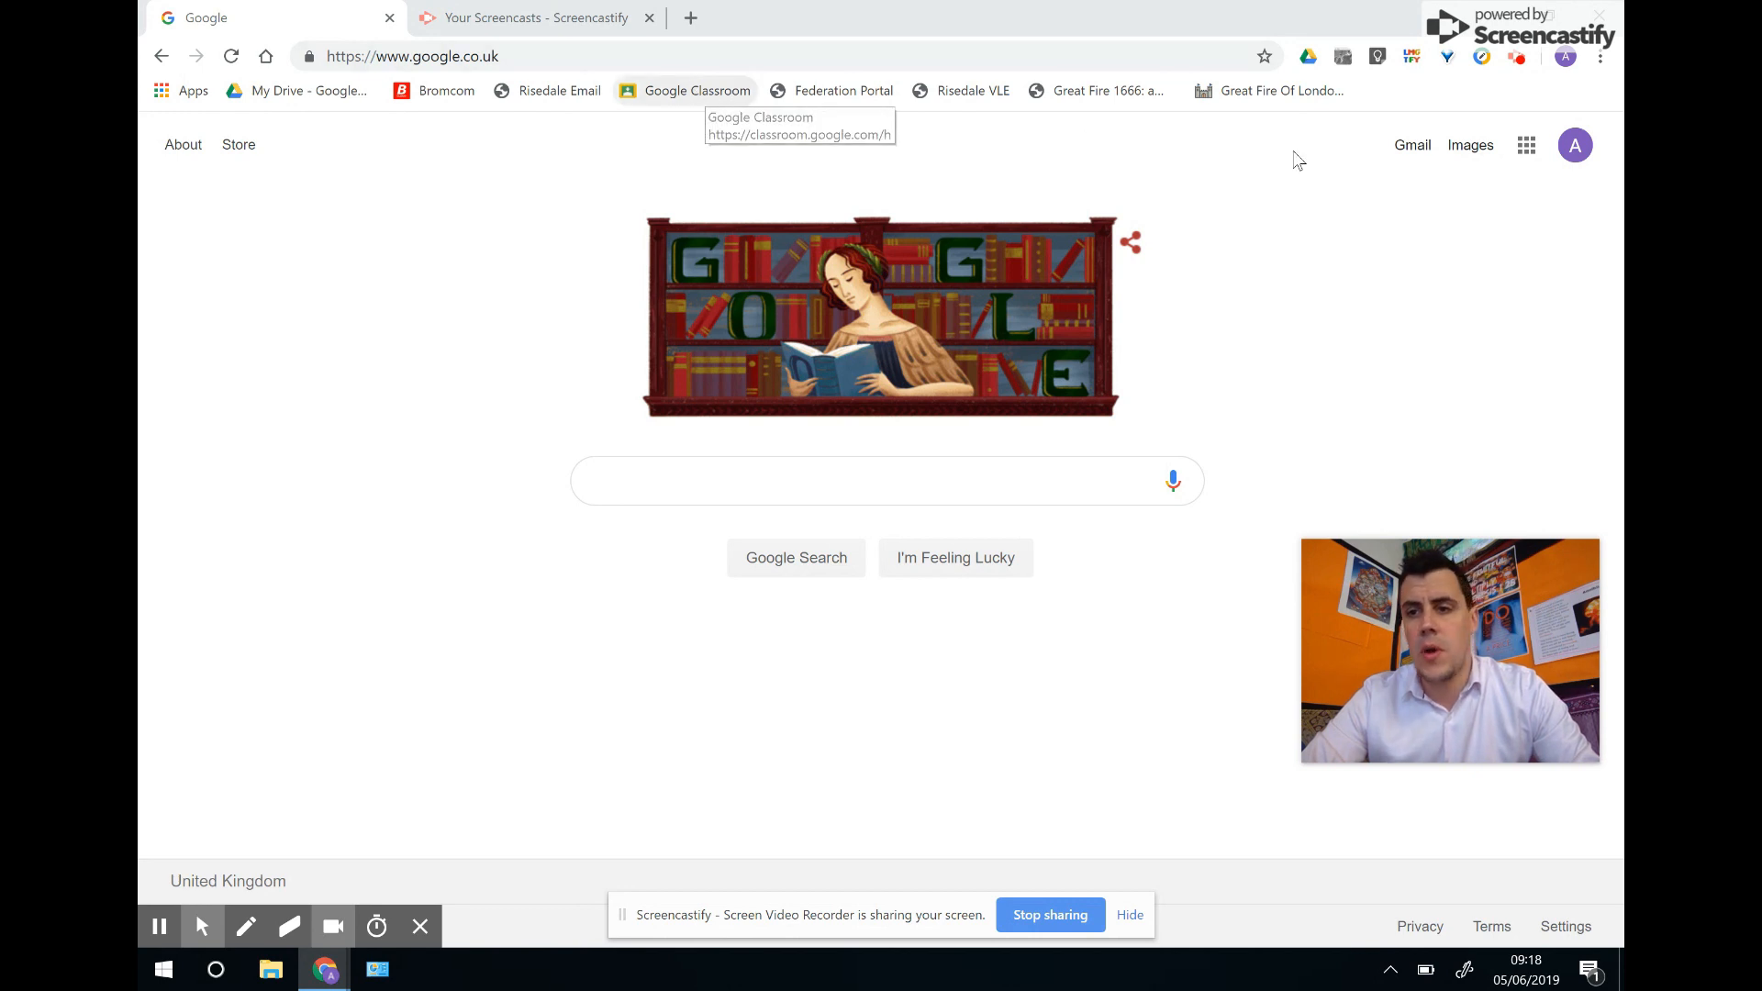
Open Google Classroom through the Google apps grid on the Google homepage.
left_click(1524, 150)
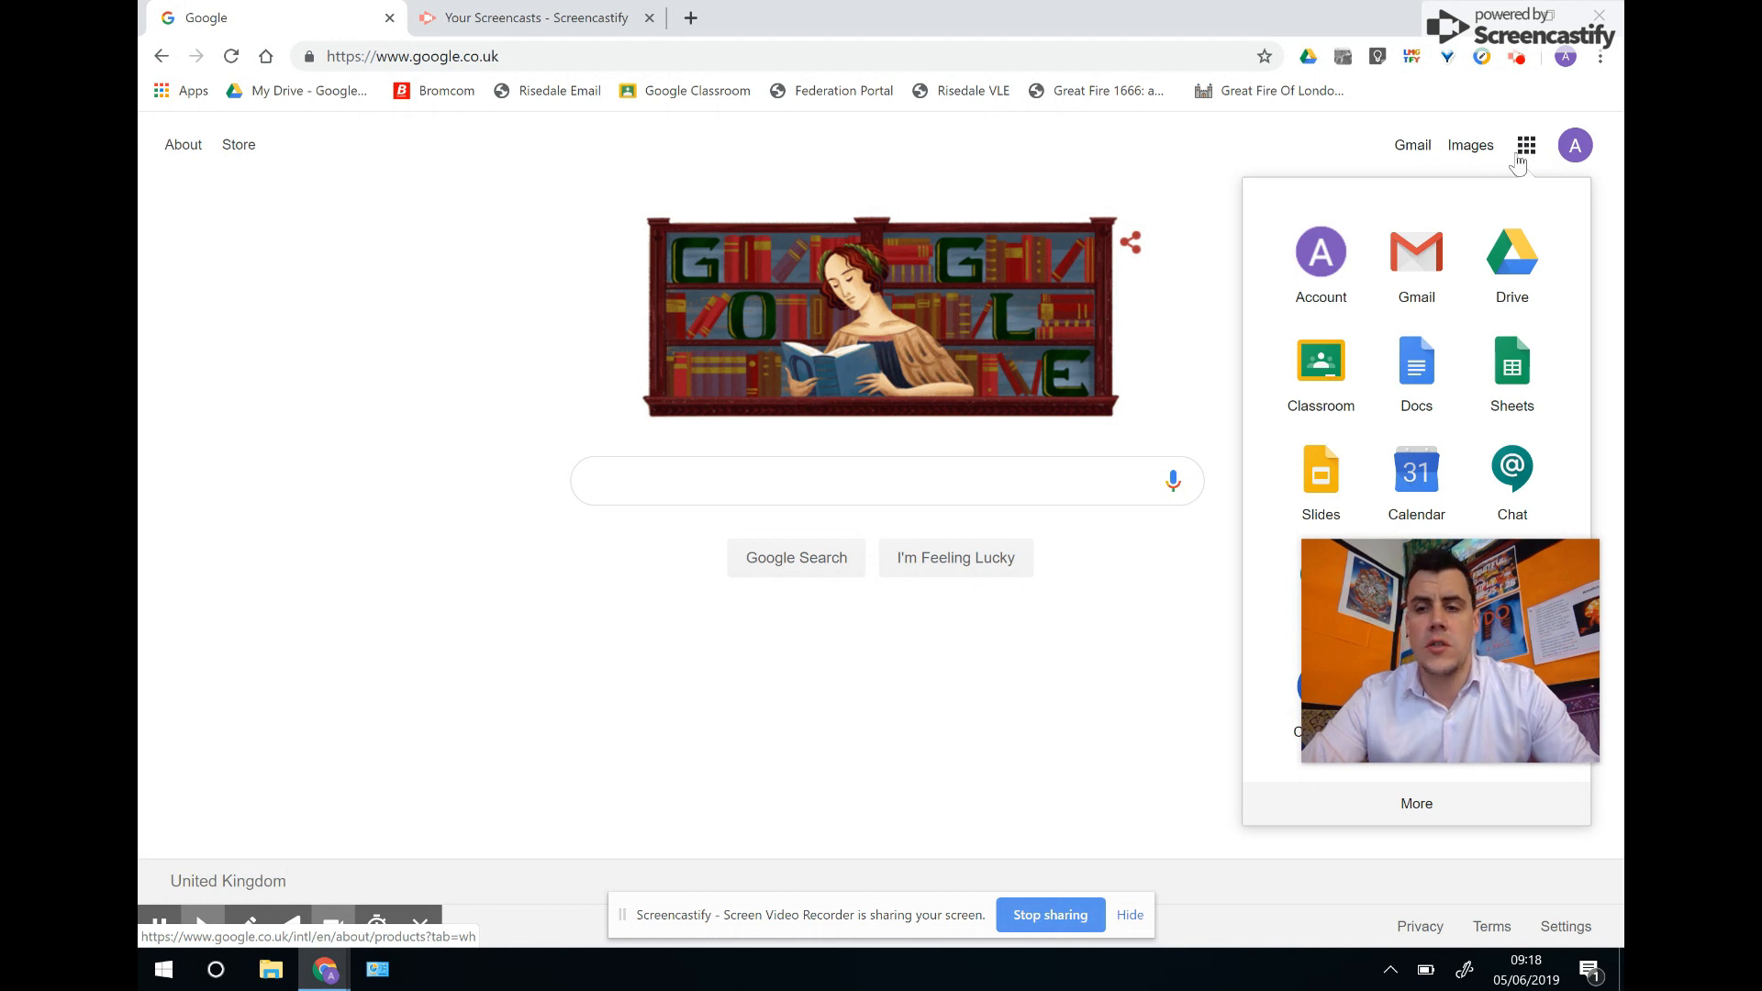
left_click(1327, 377)
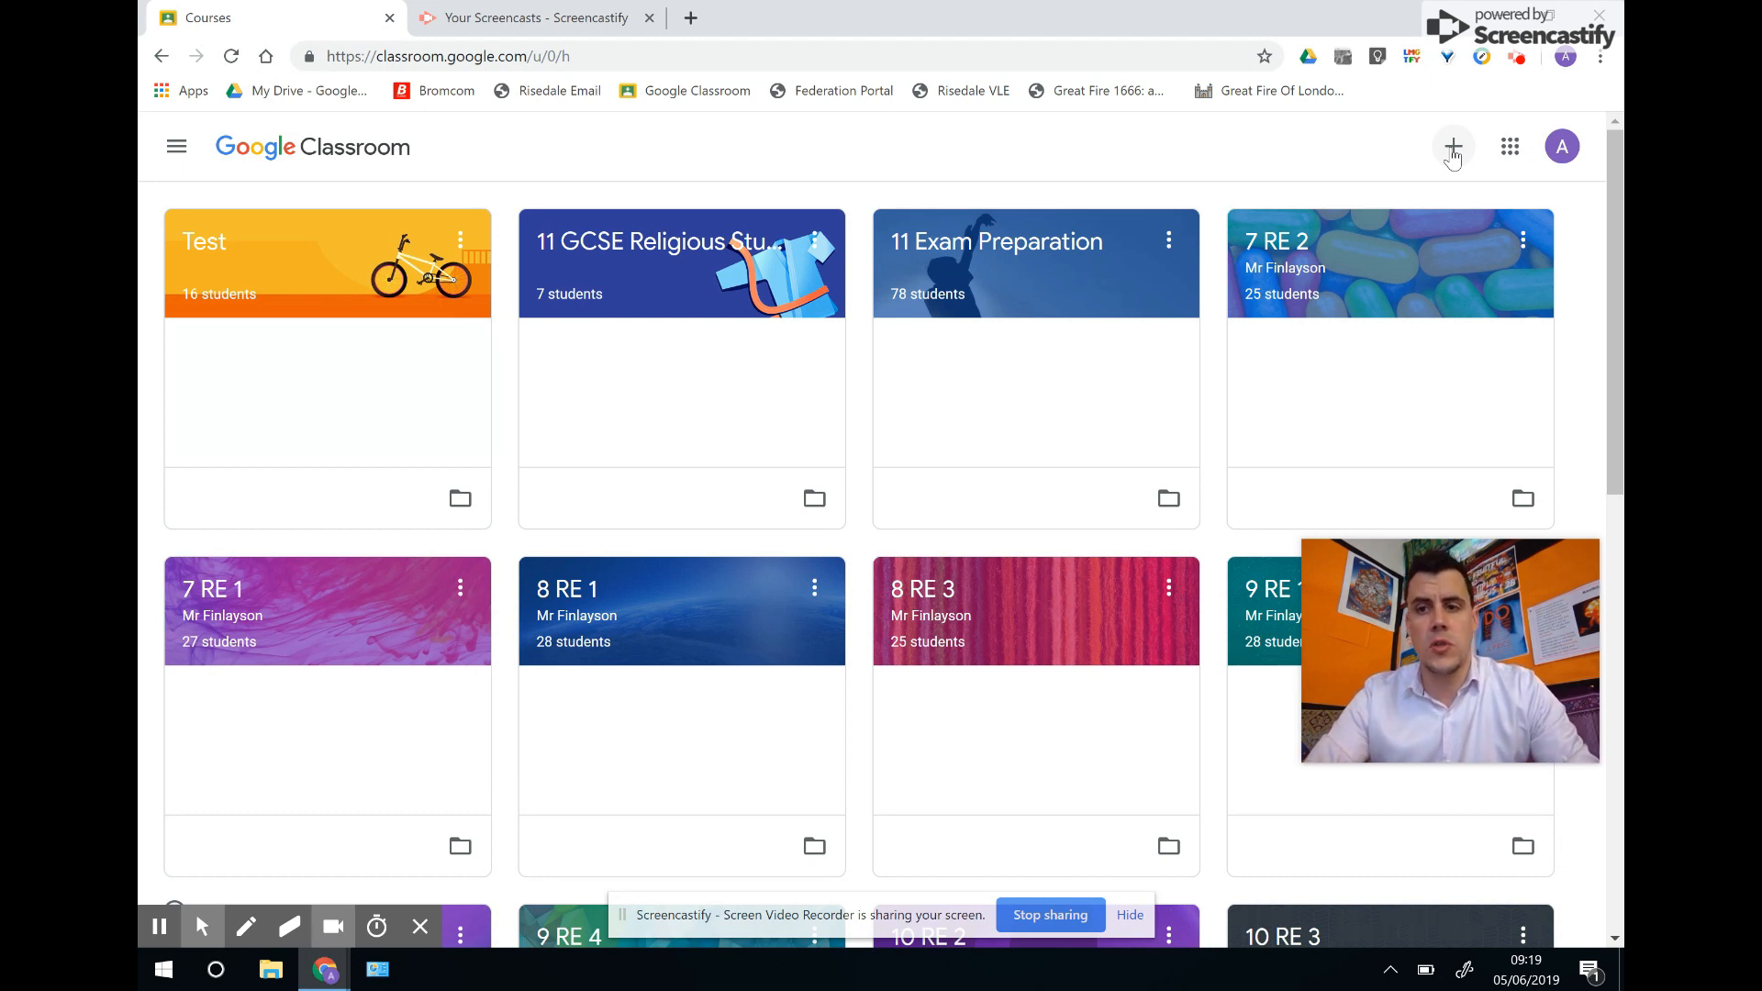
Create a class named Test with section Test, subject RE and room 24.
left_click(1454, 152)
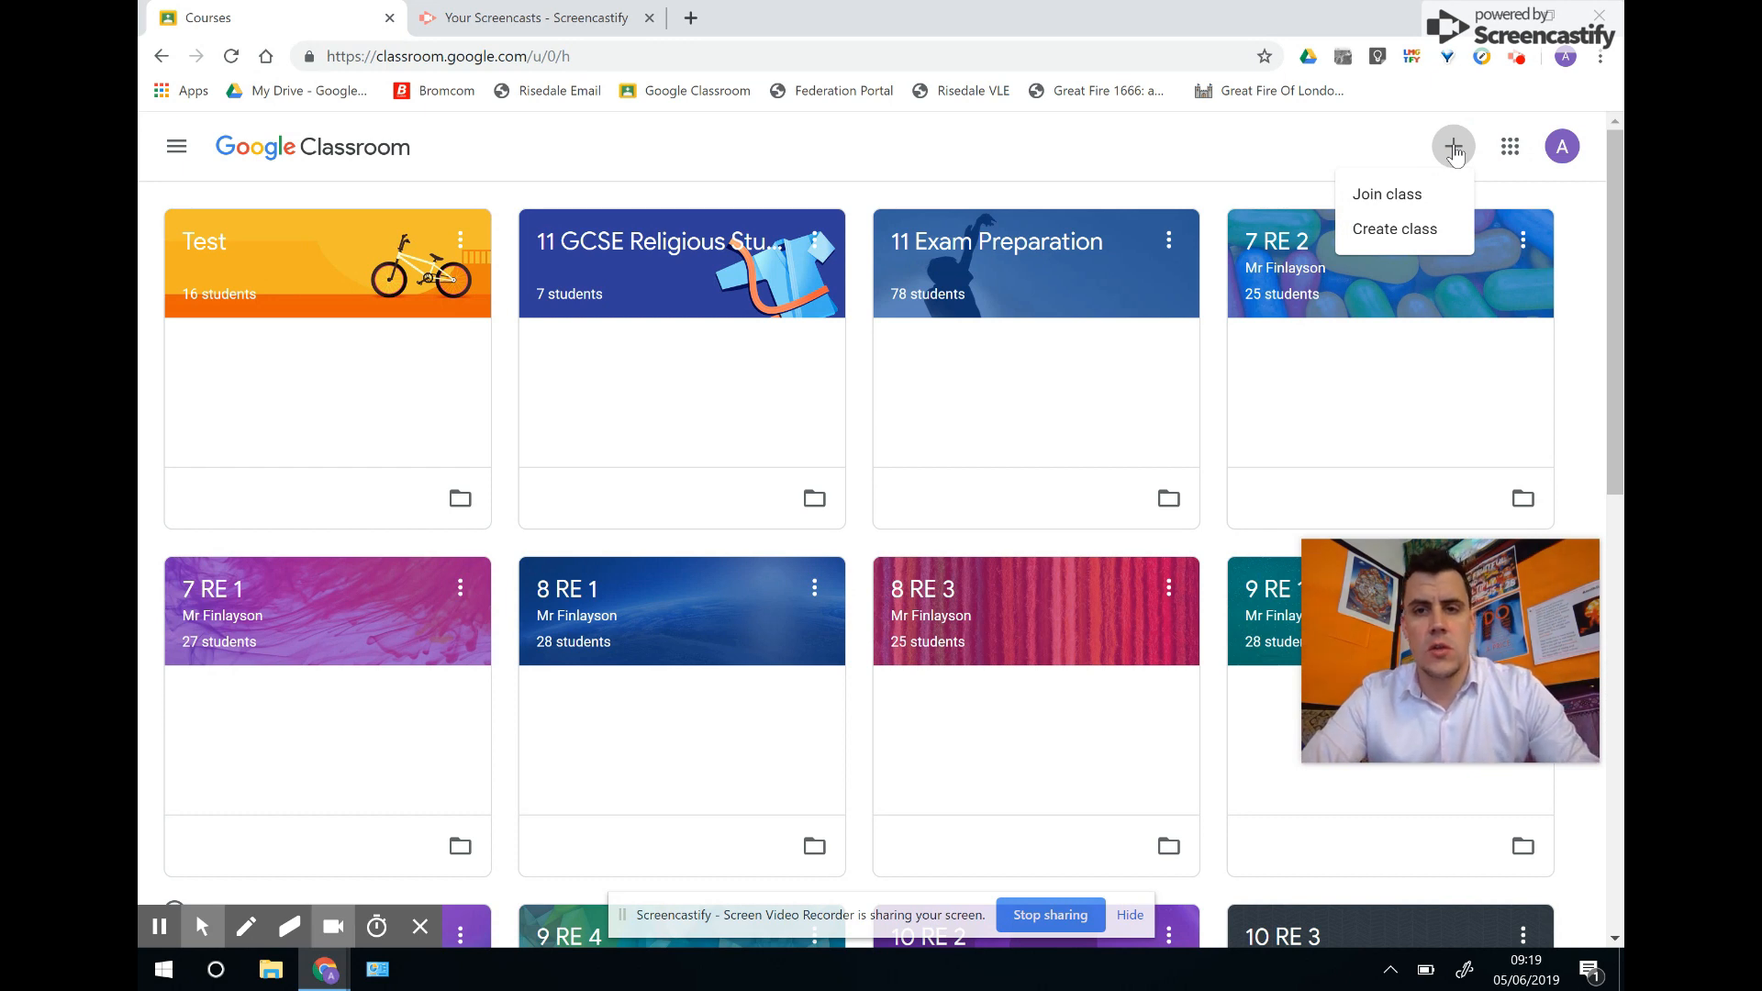
left_click(1407, 243)
type("Test")
key("Tab")
type("Test")
key("Tab")
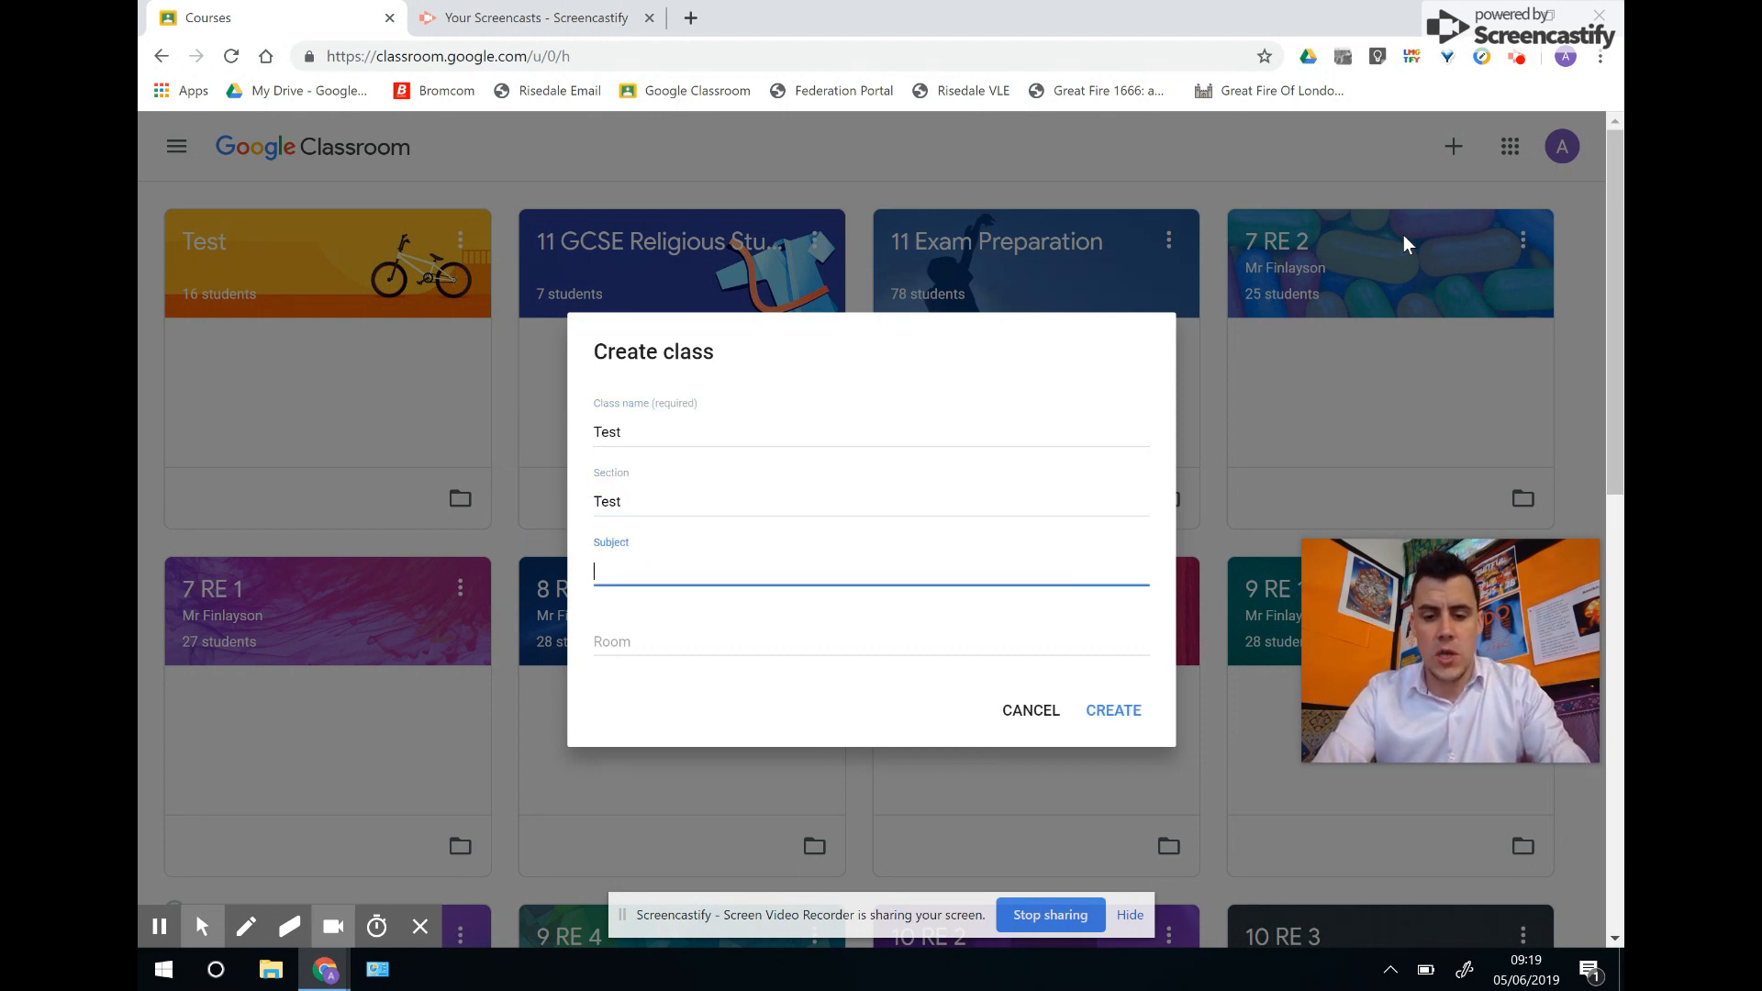
type("RE")
key("Tab")
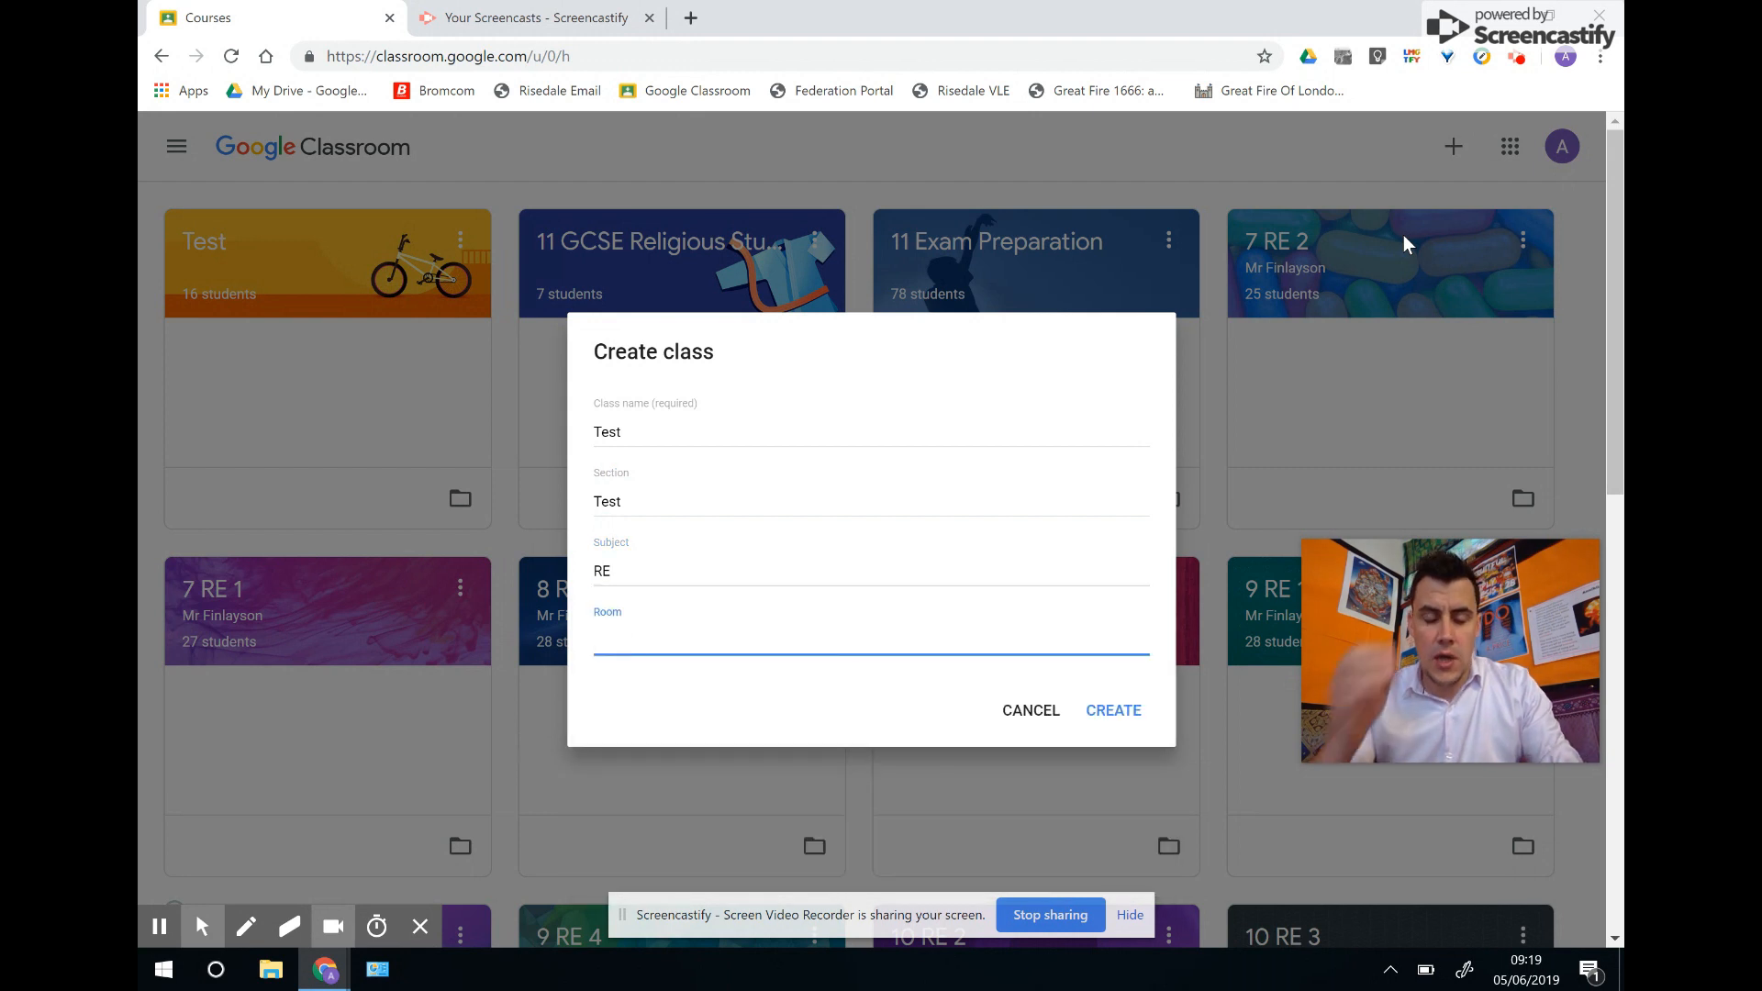
type("24")
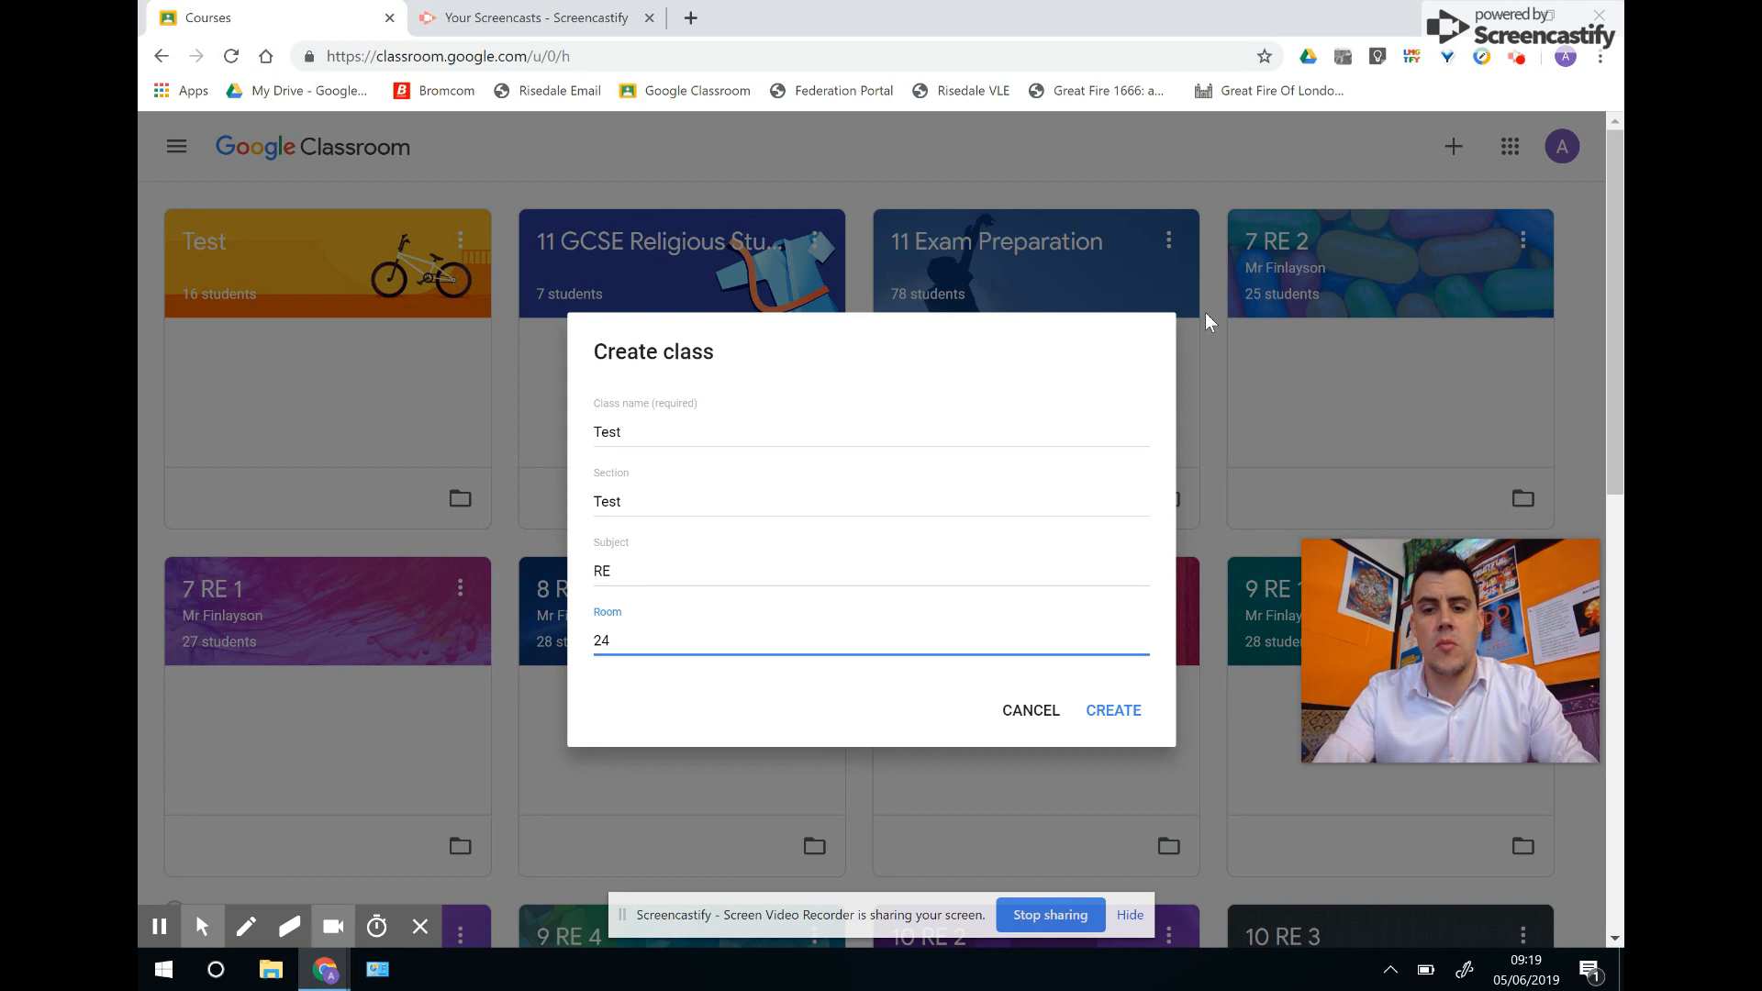
left_click(1120, 714)
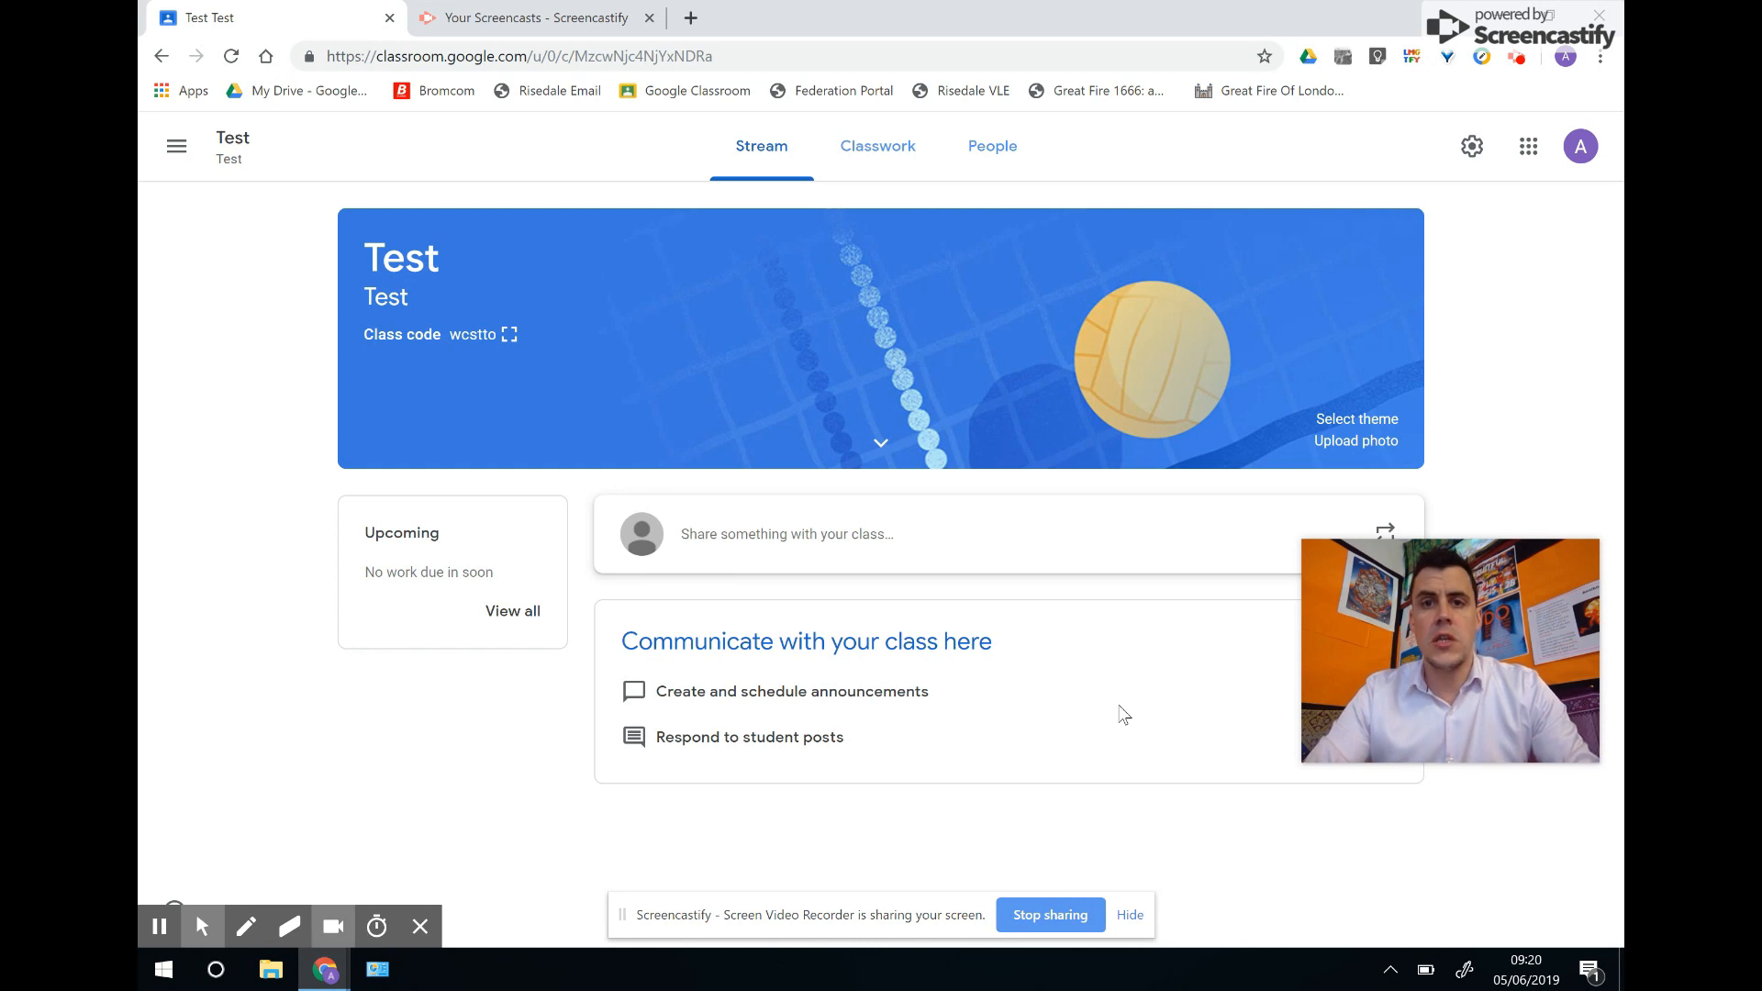
left_click(509, 336)
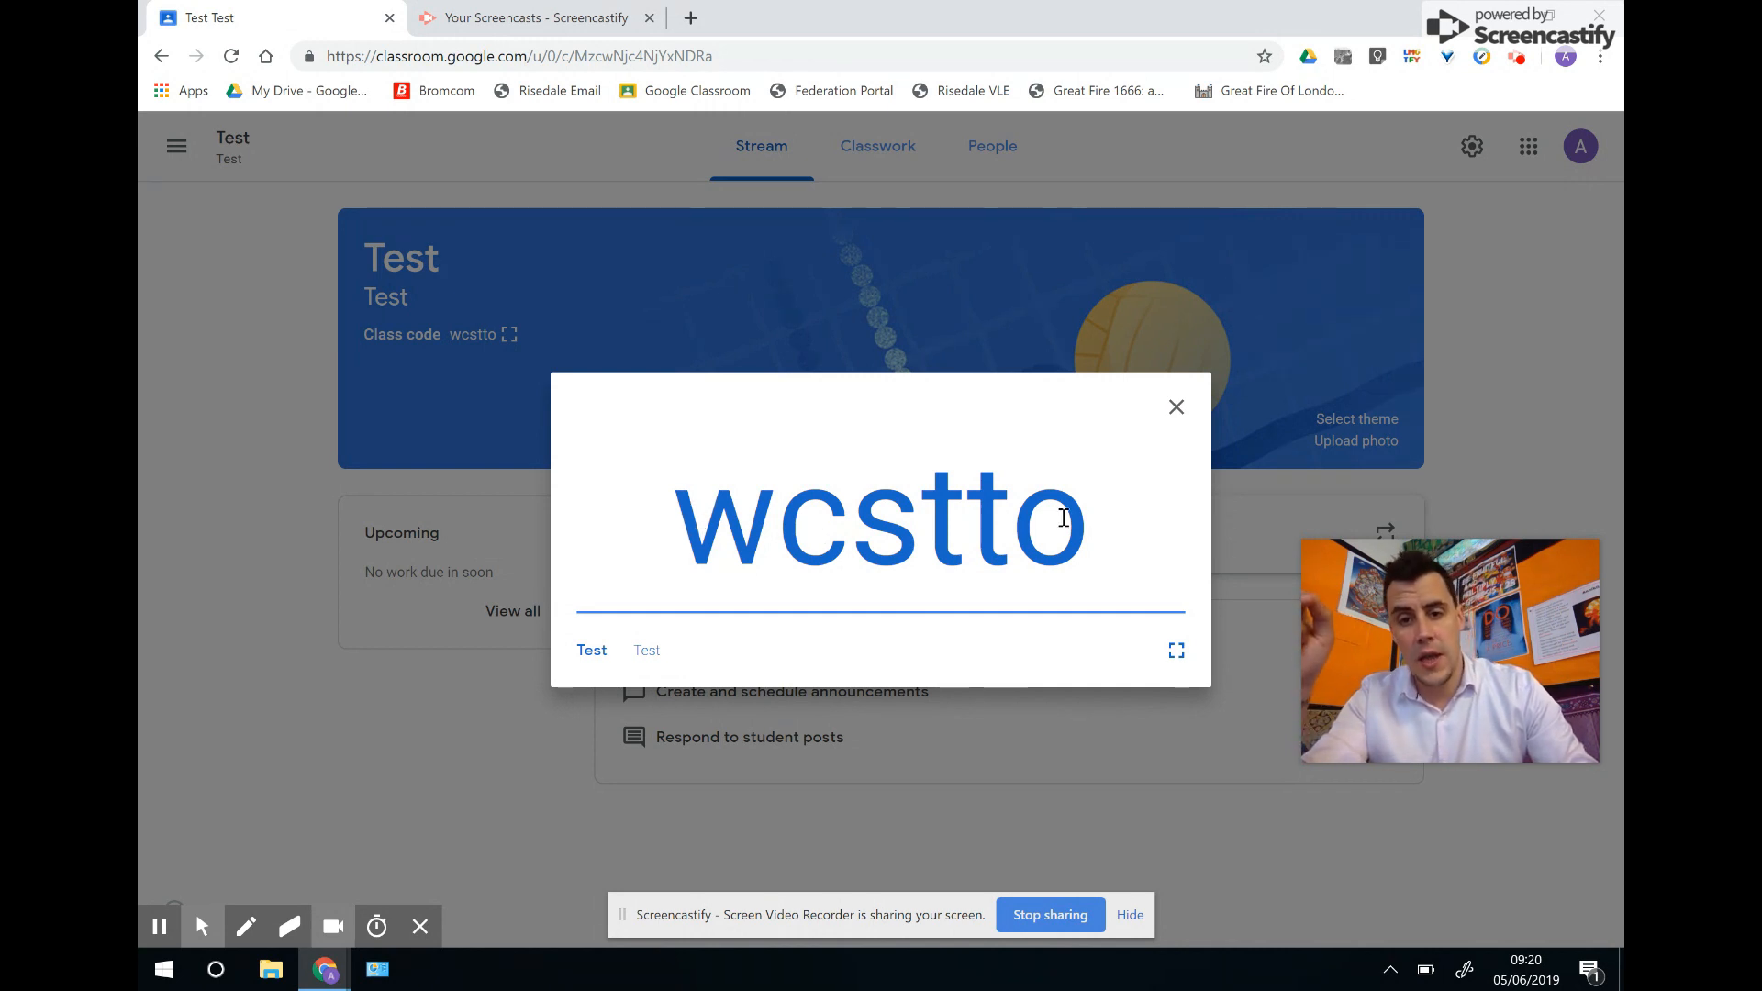
left_click(1176, 650)
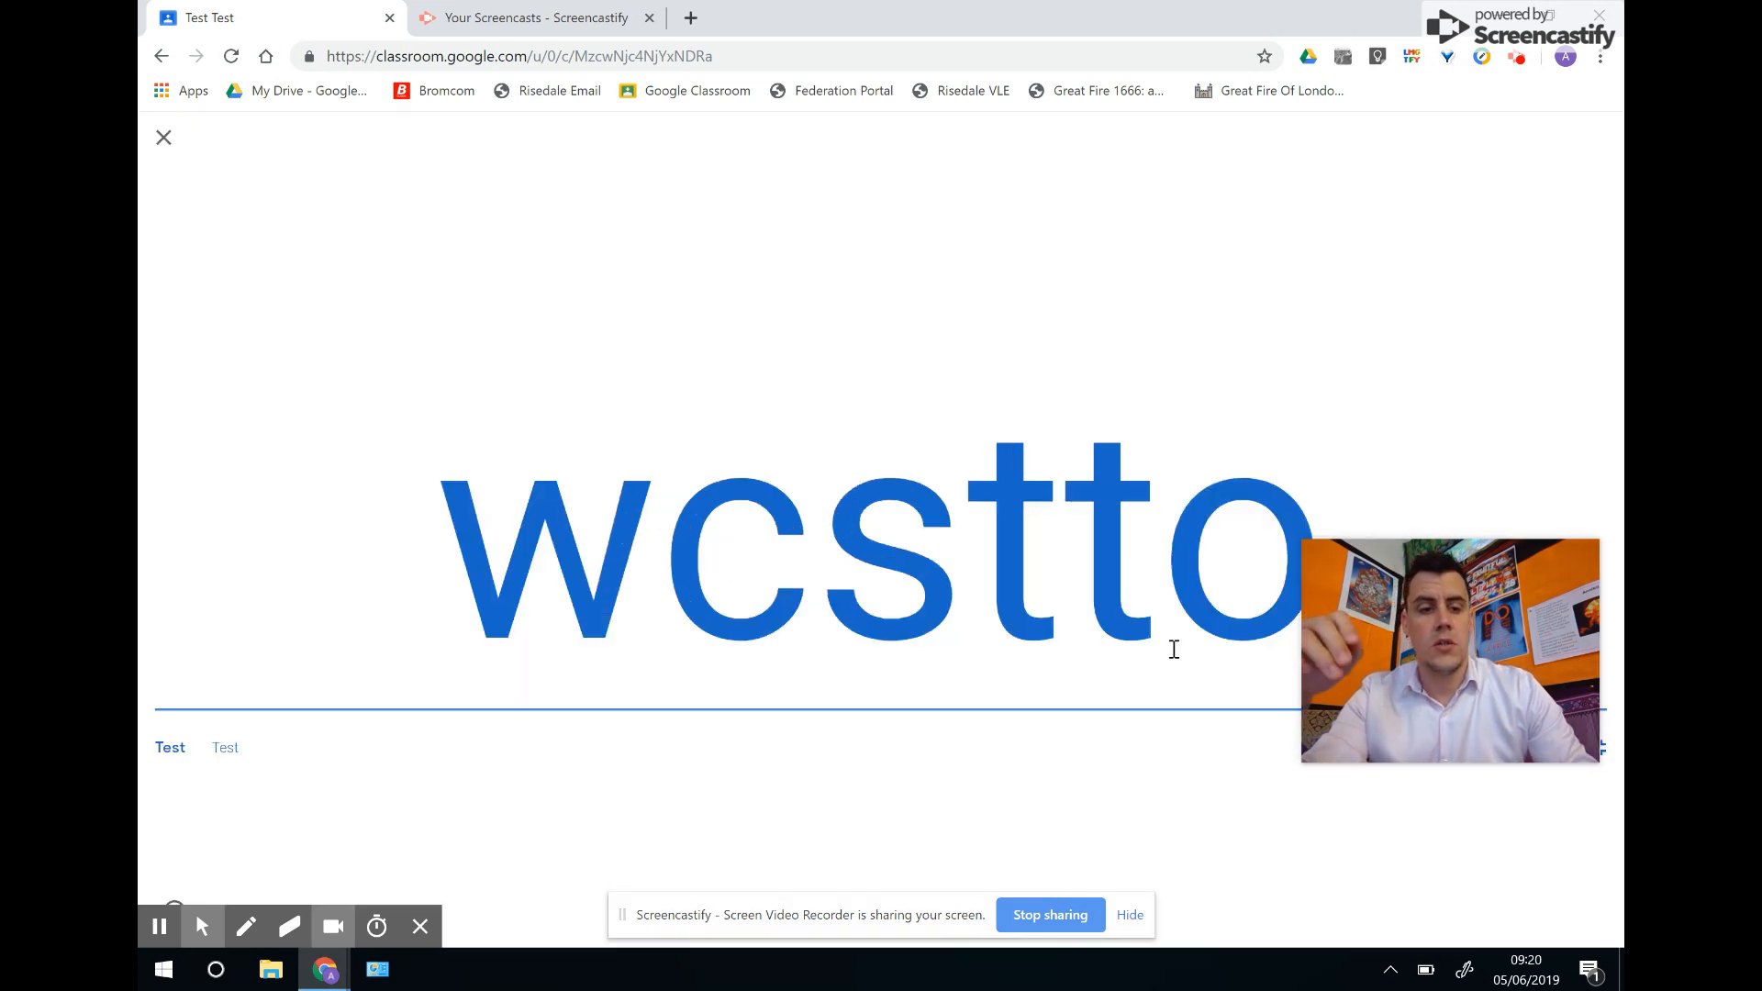
left_click(165, 137)
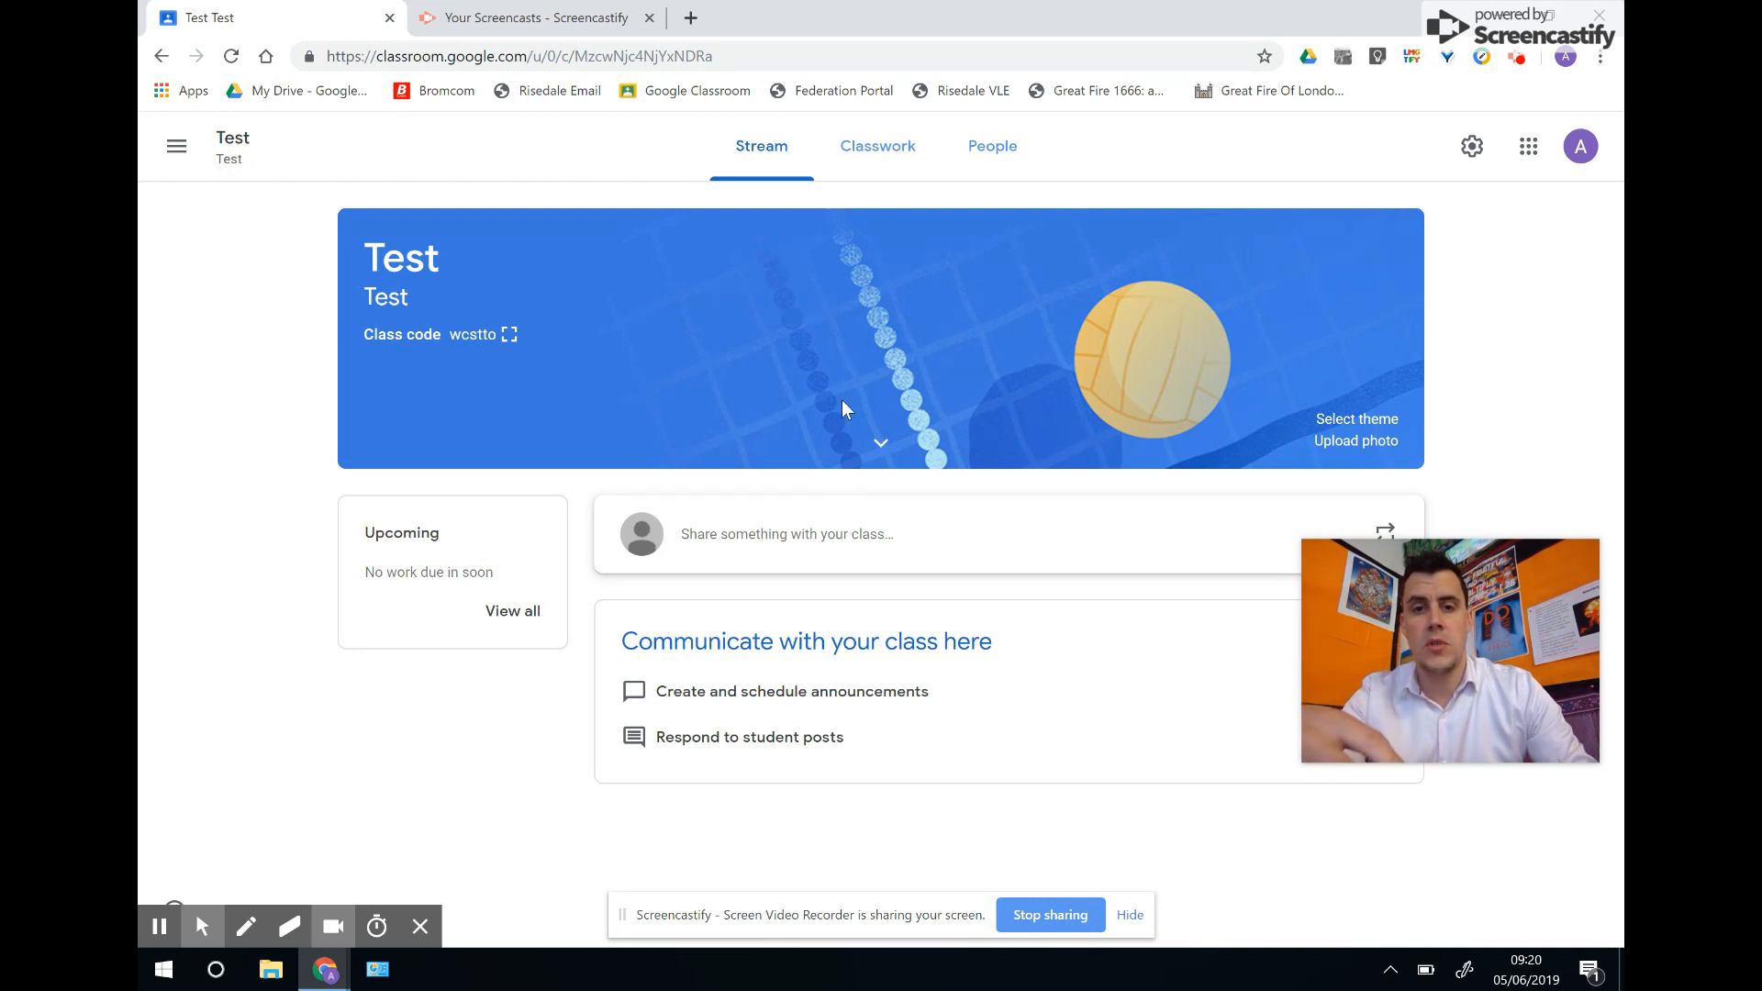
left_click(1000, 152)
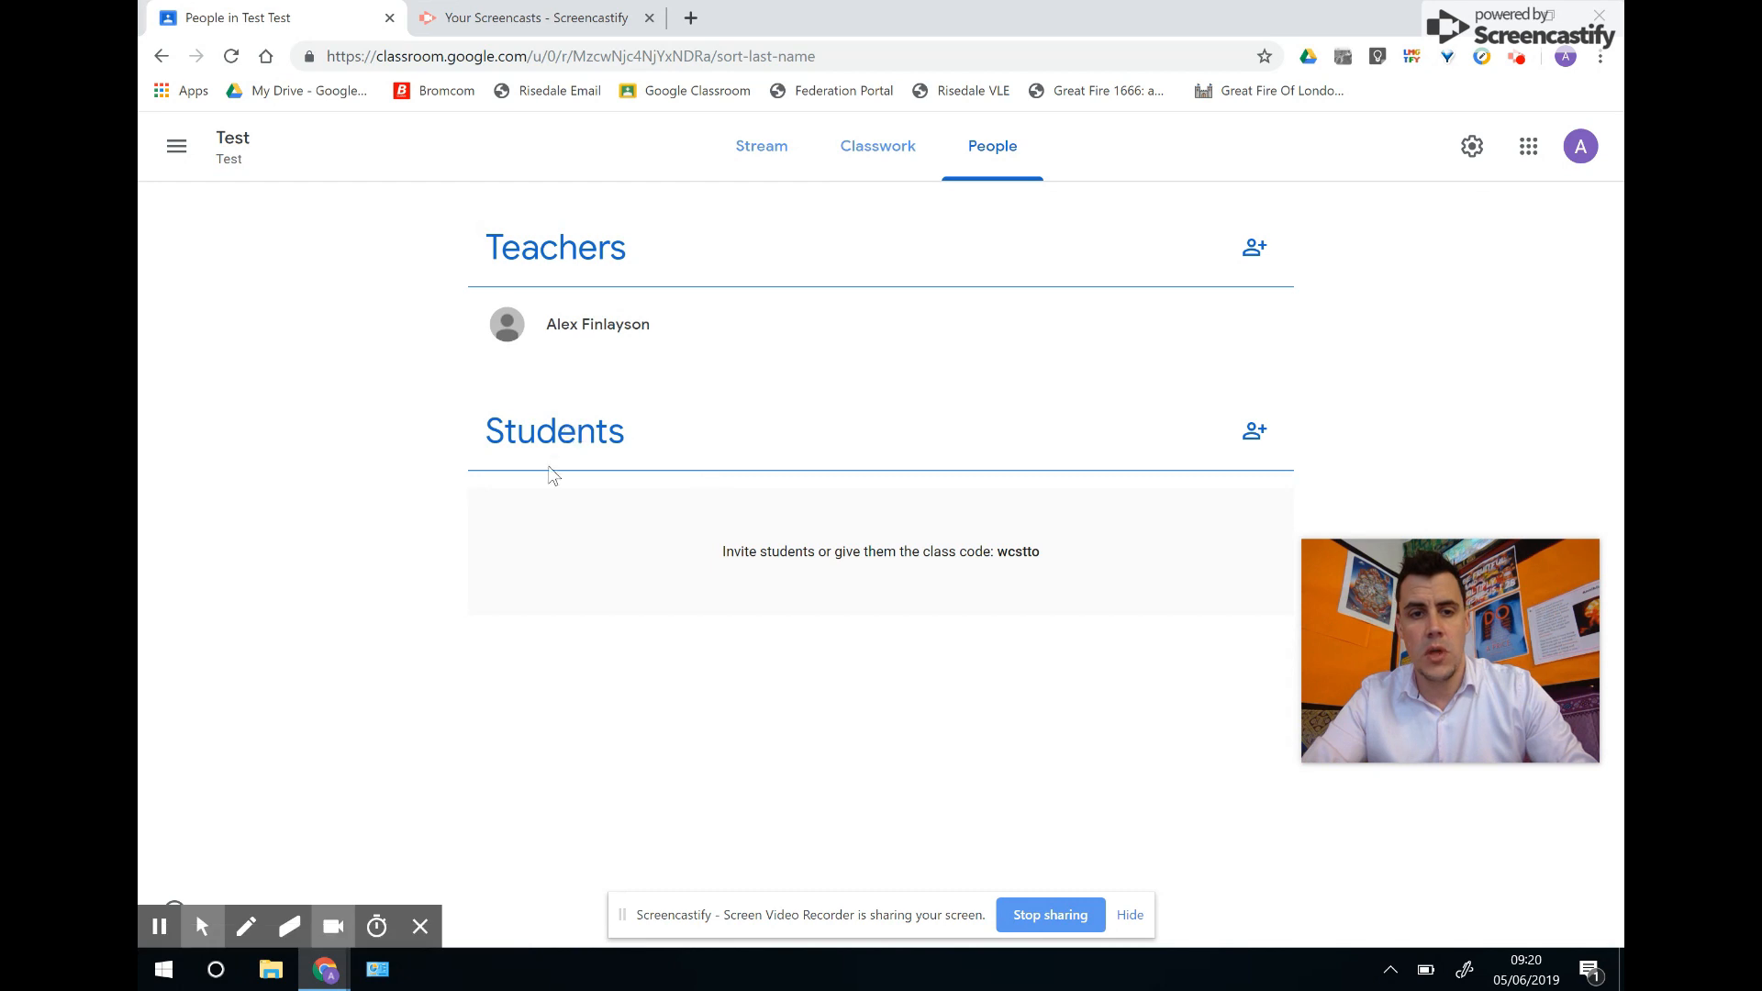
Open and cancel the teacher and student invite dialogs, then return to the Stream.
left_click(1257, 251)
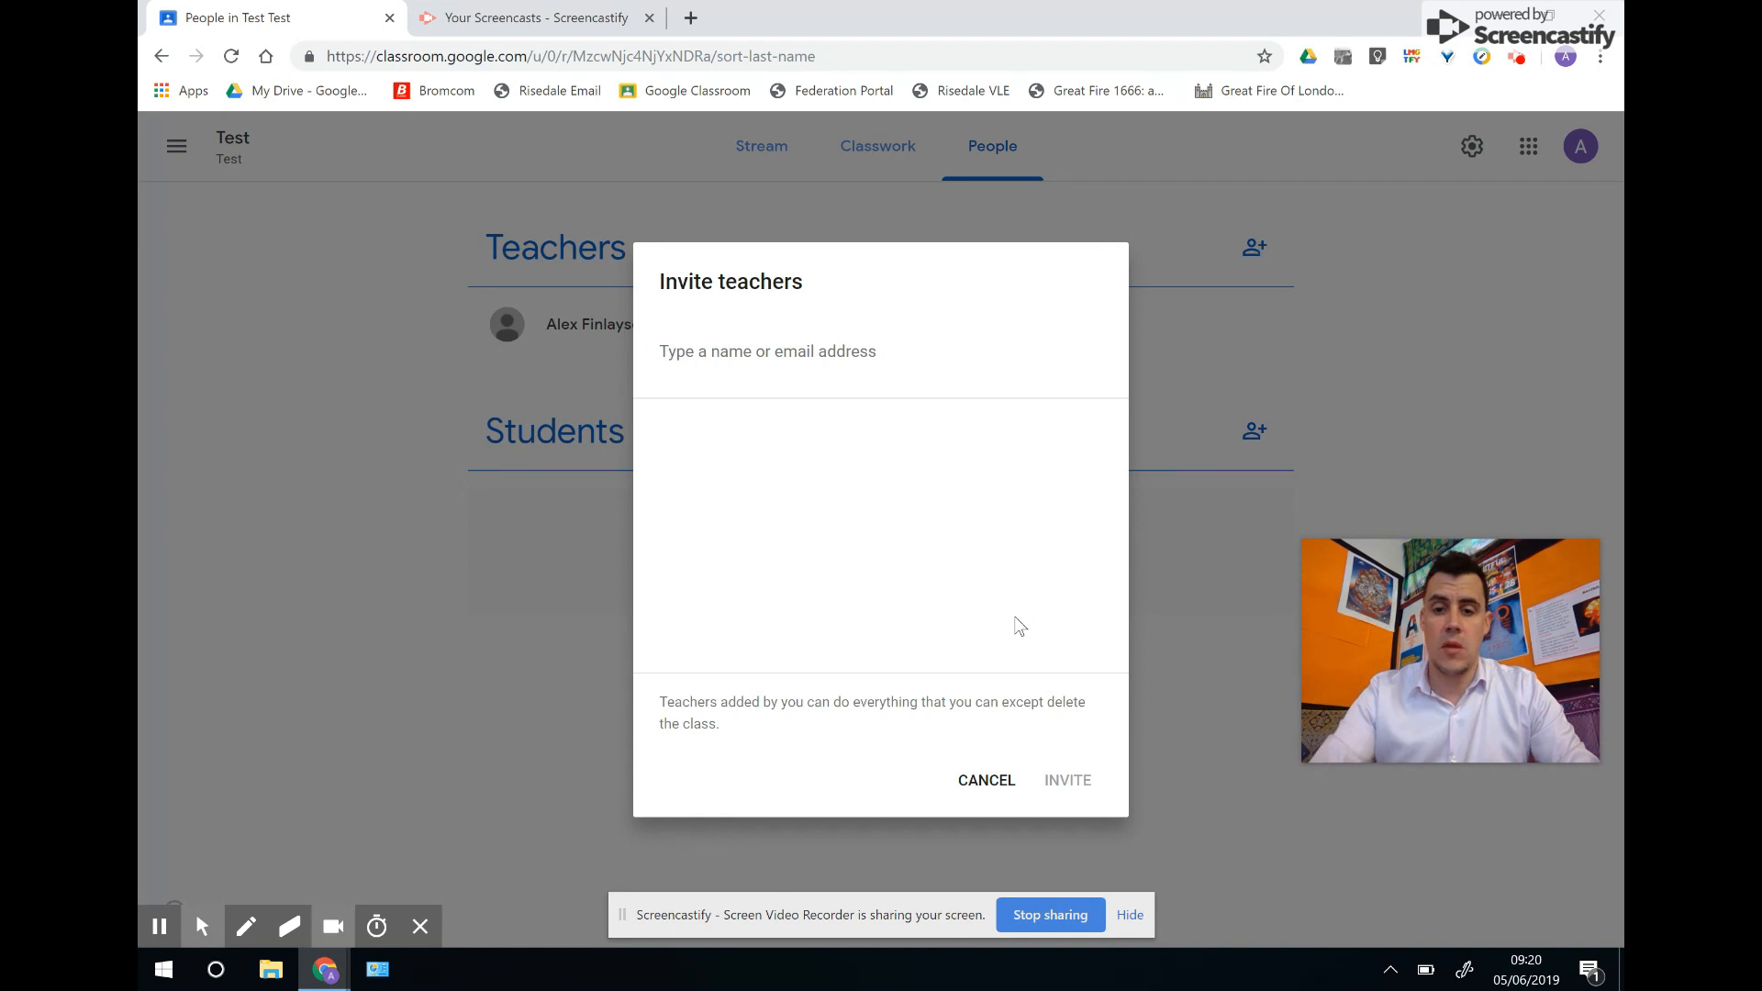
left_click(1002, 778)
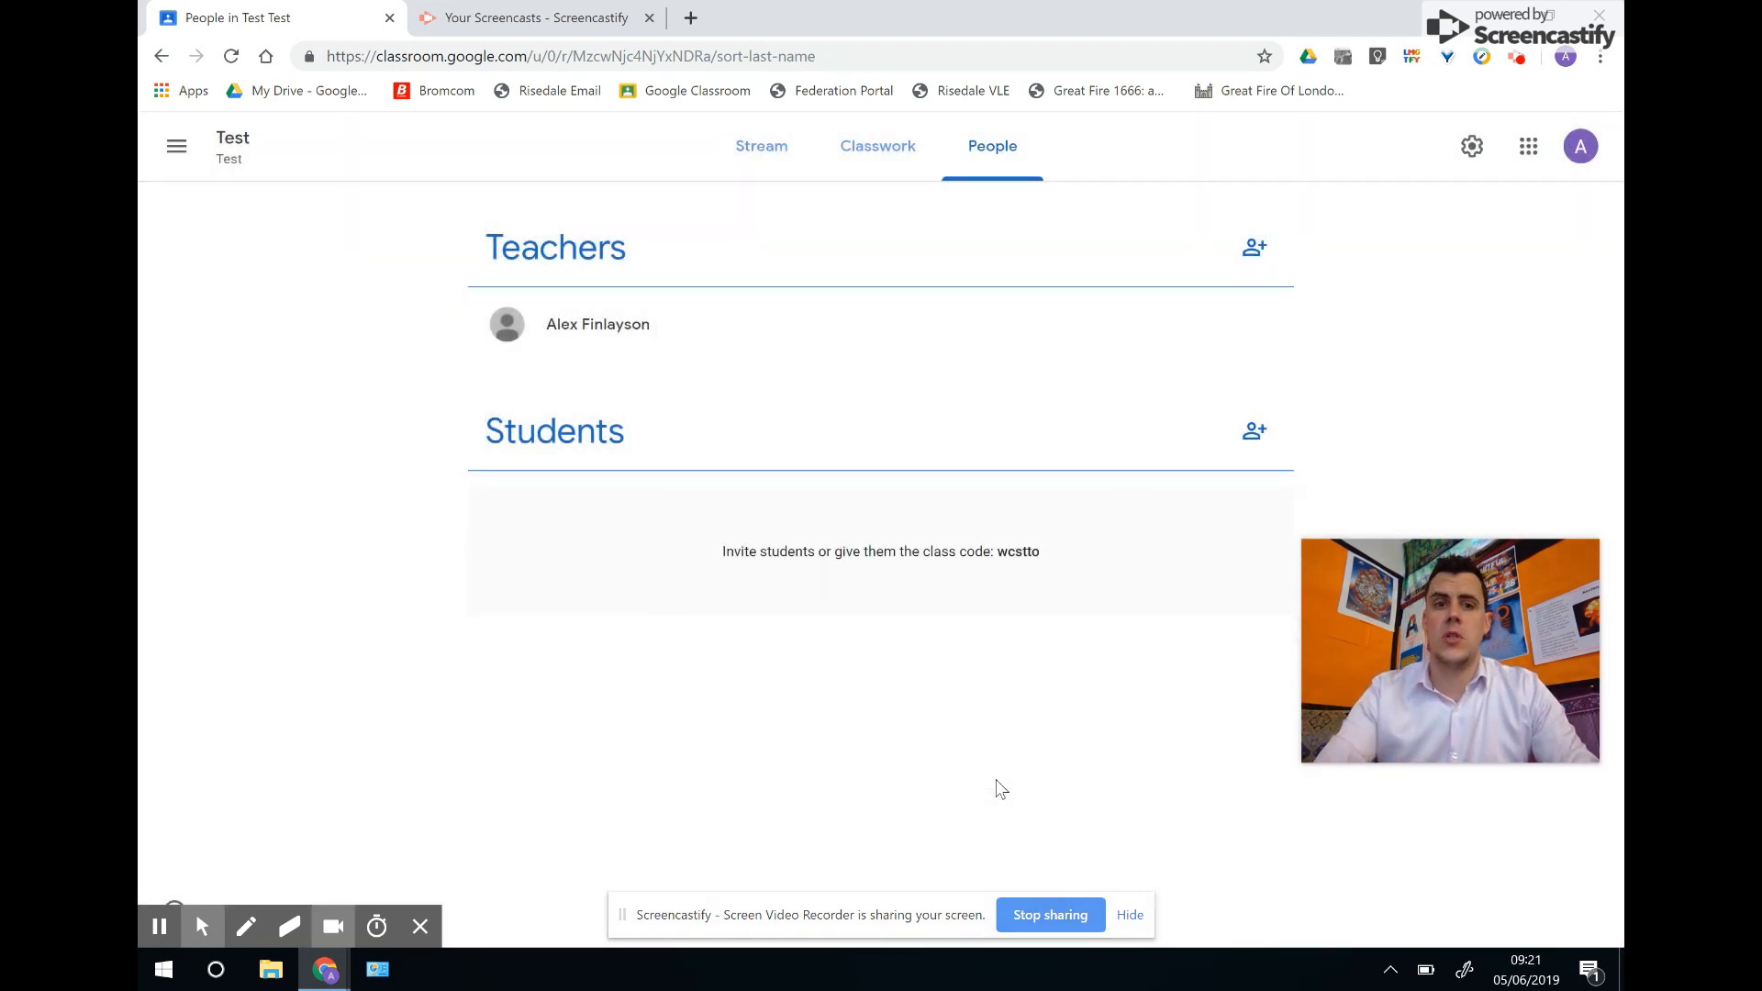
left_click(1255, 433)
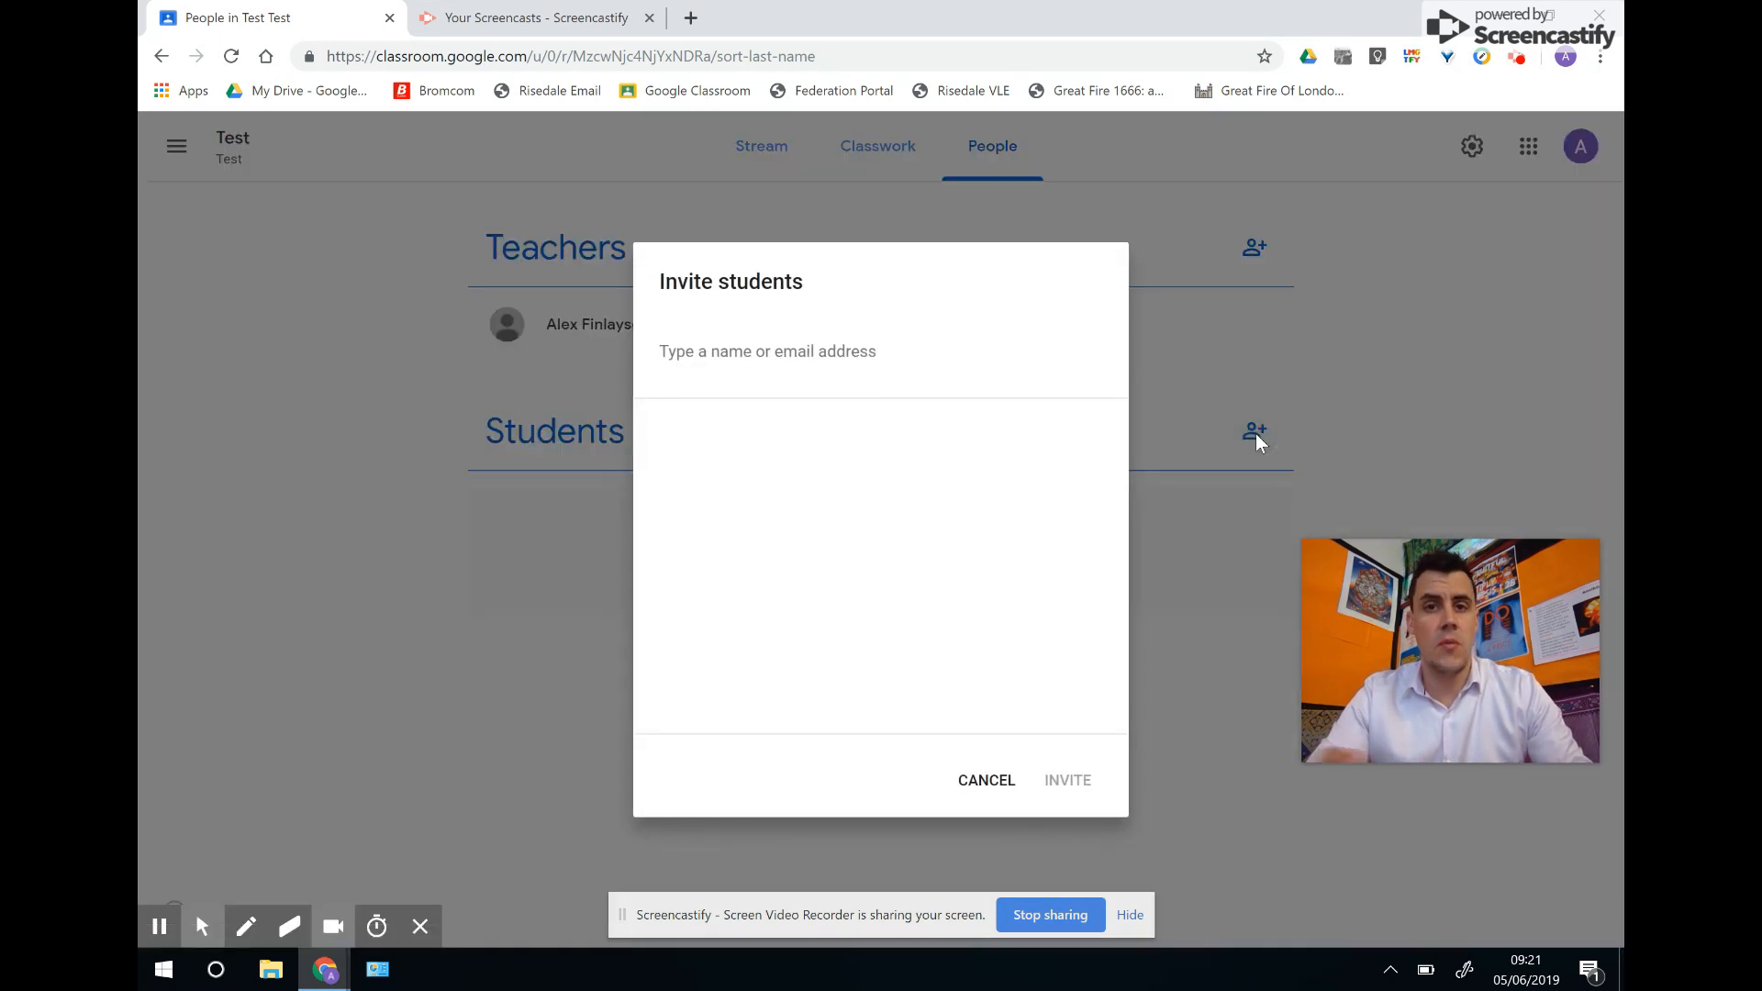
left_click(997, 780)
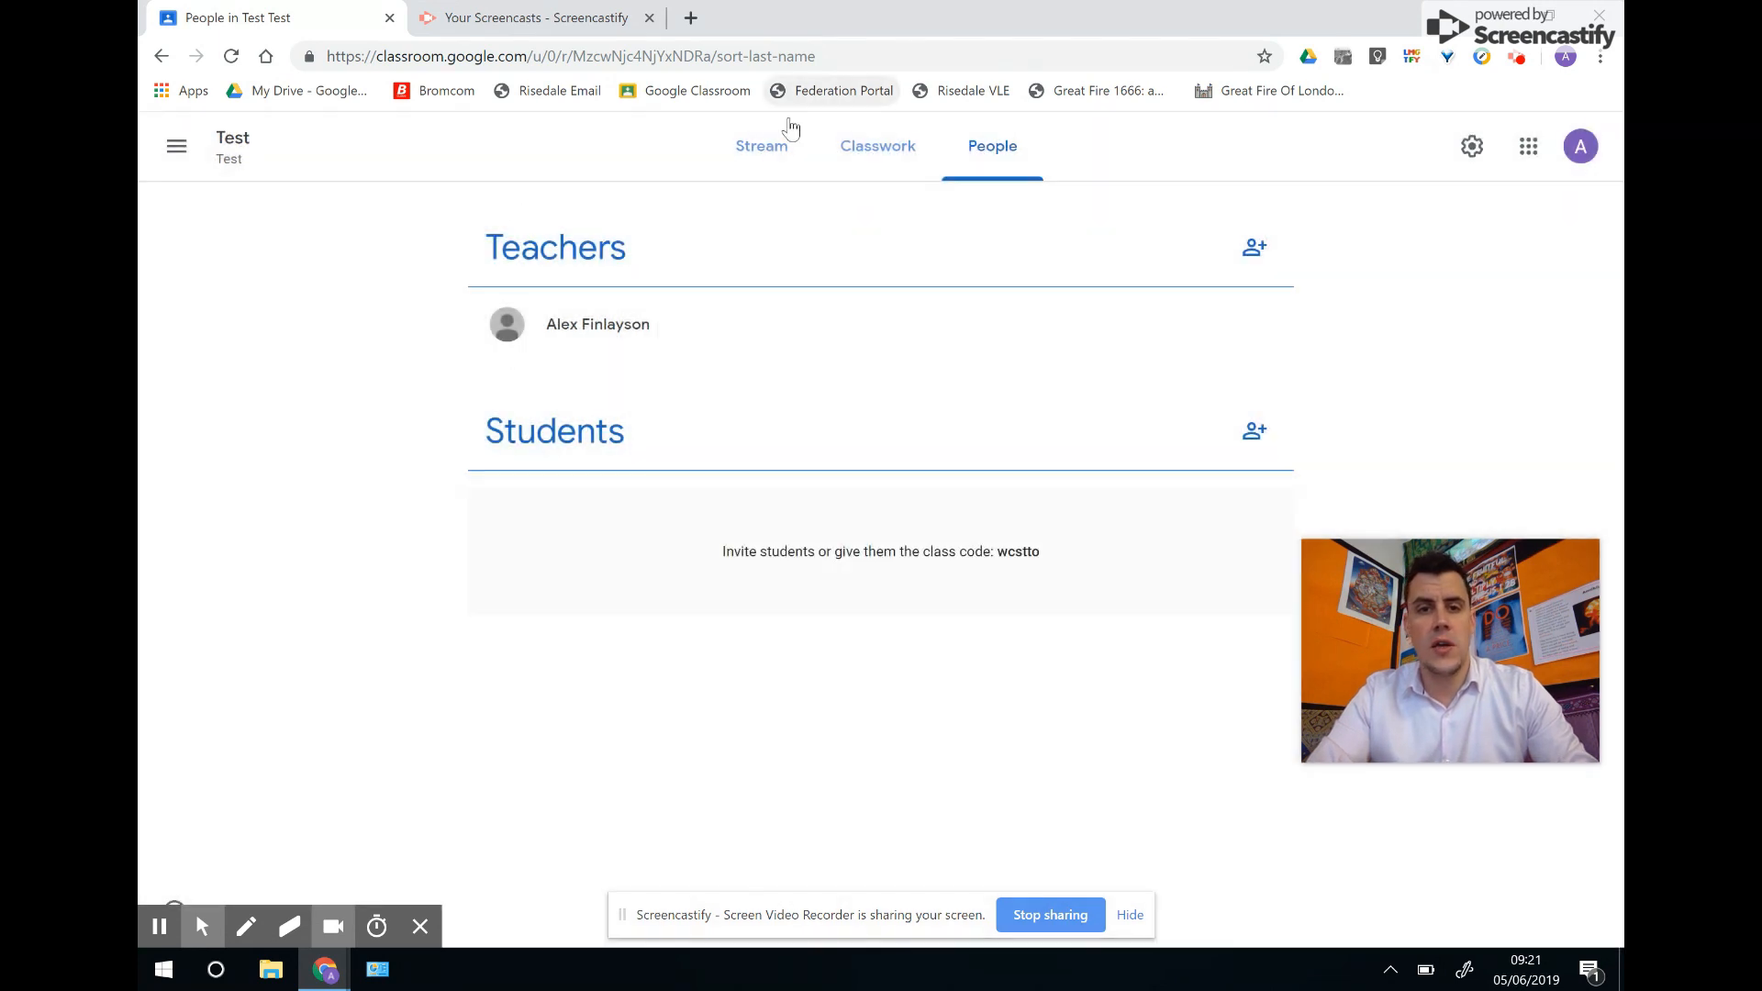
left_click(761, 146)
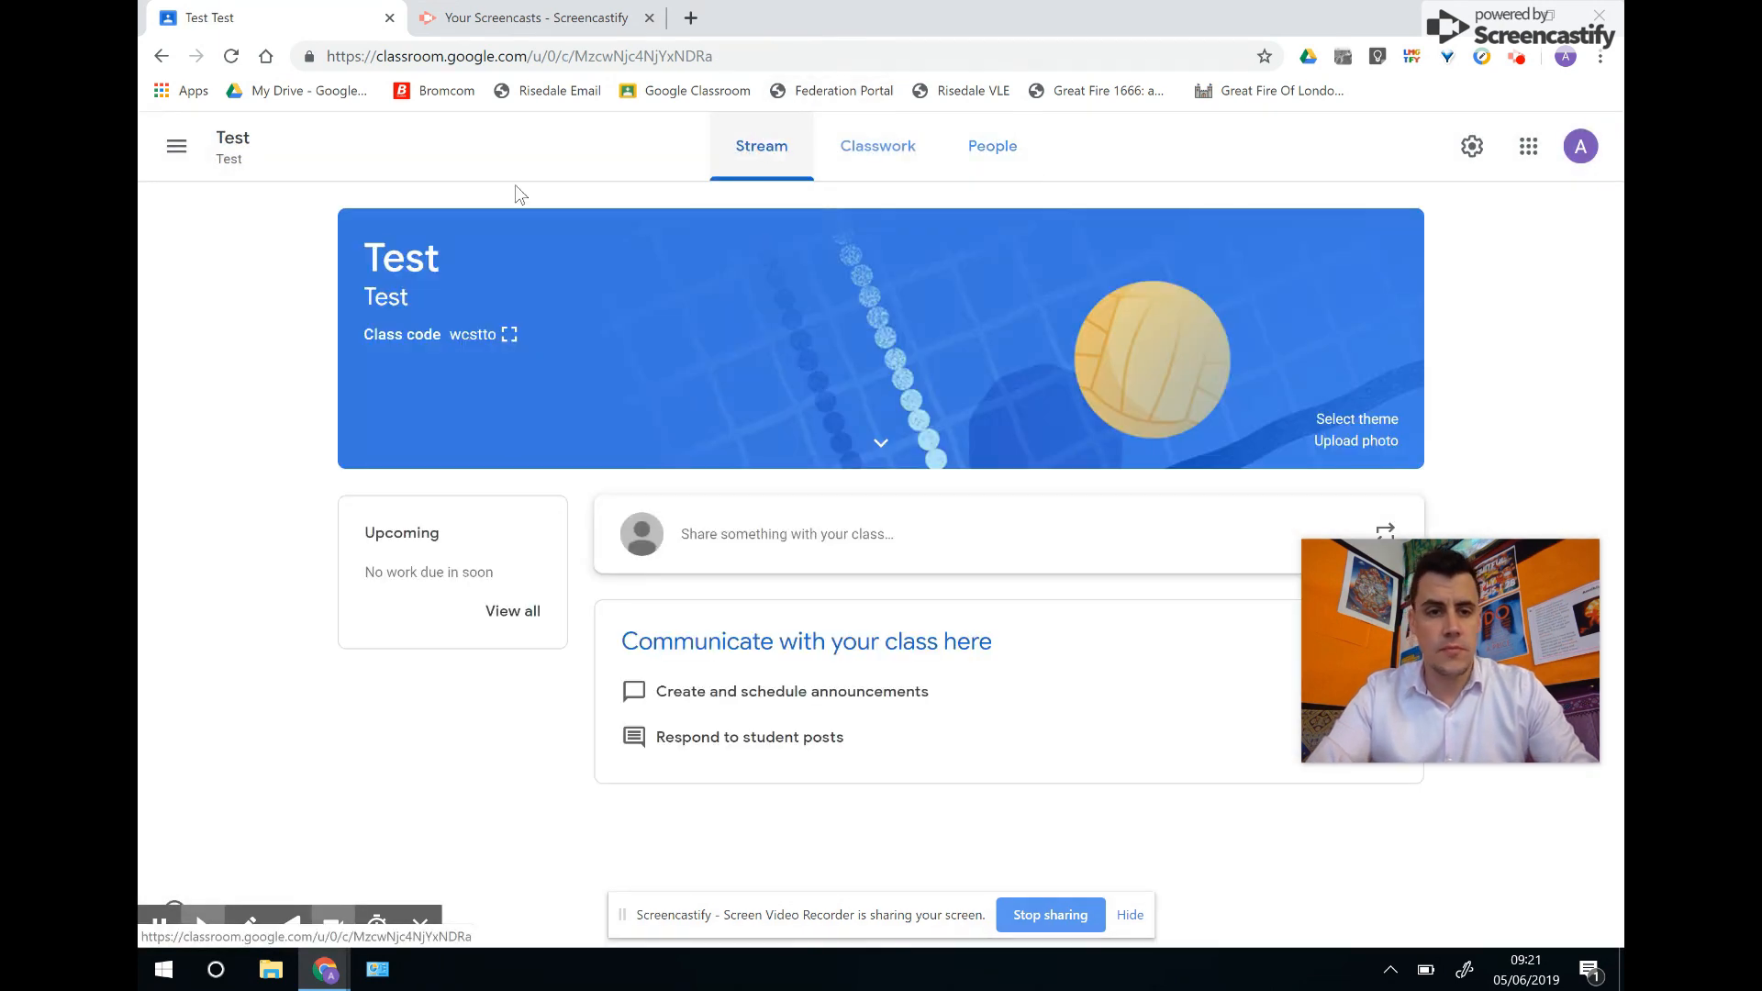
left_click(509, 335)
left_click_drag(677, 528, 1085, 555)
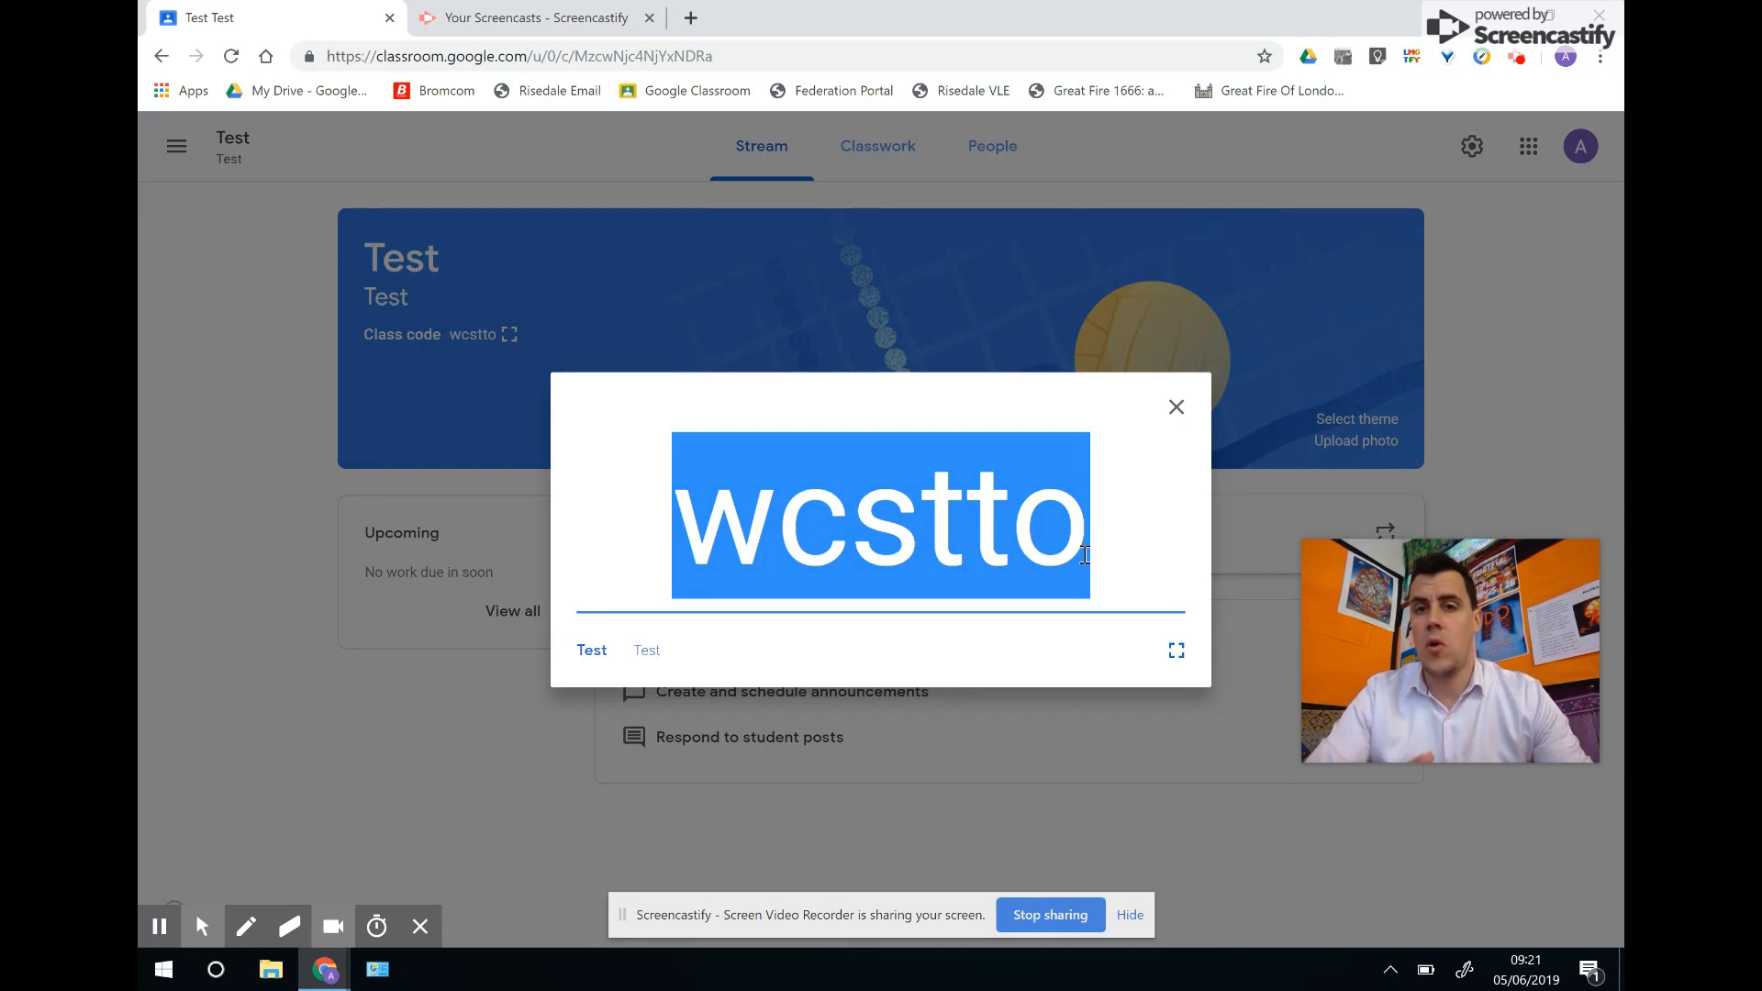
left_click(1175, 408)
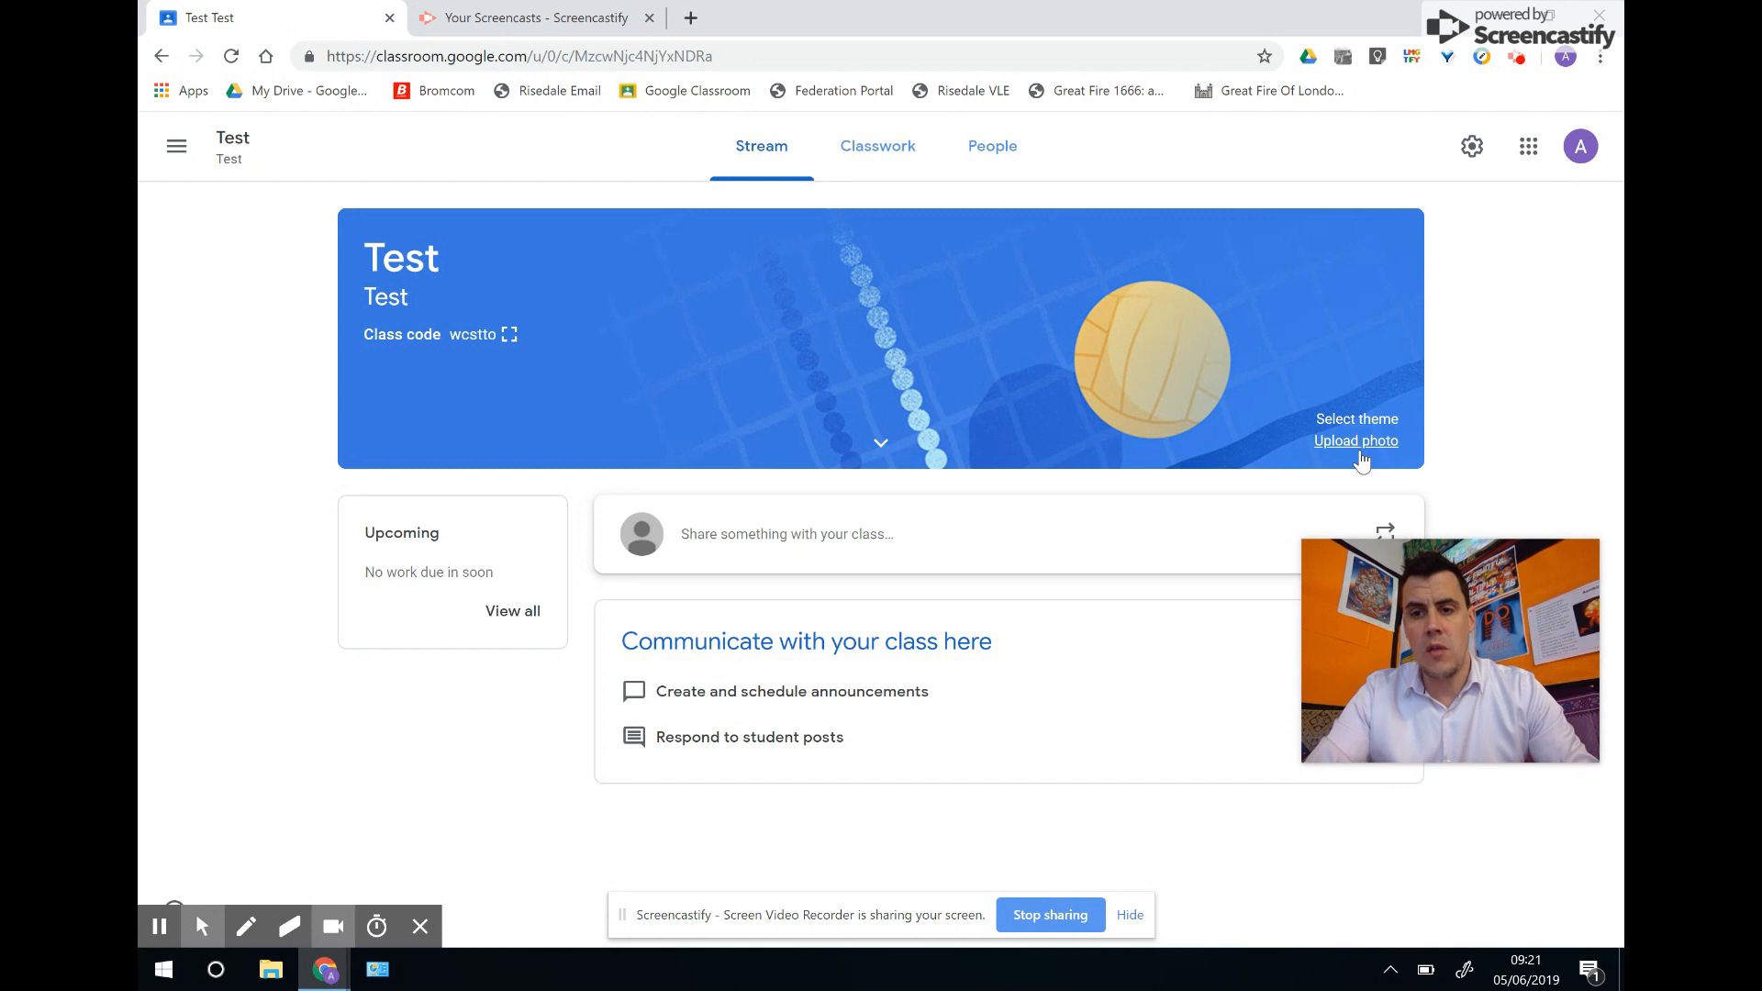
left_click(881, 446)
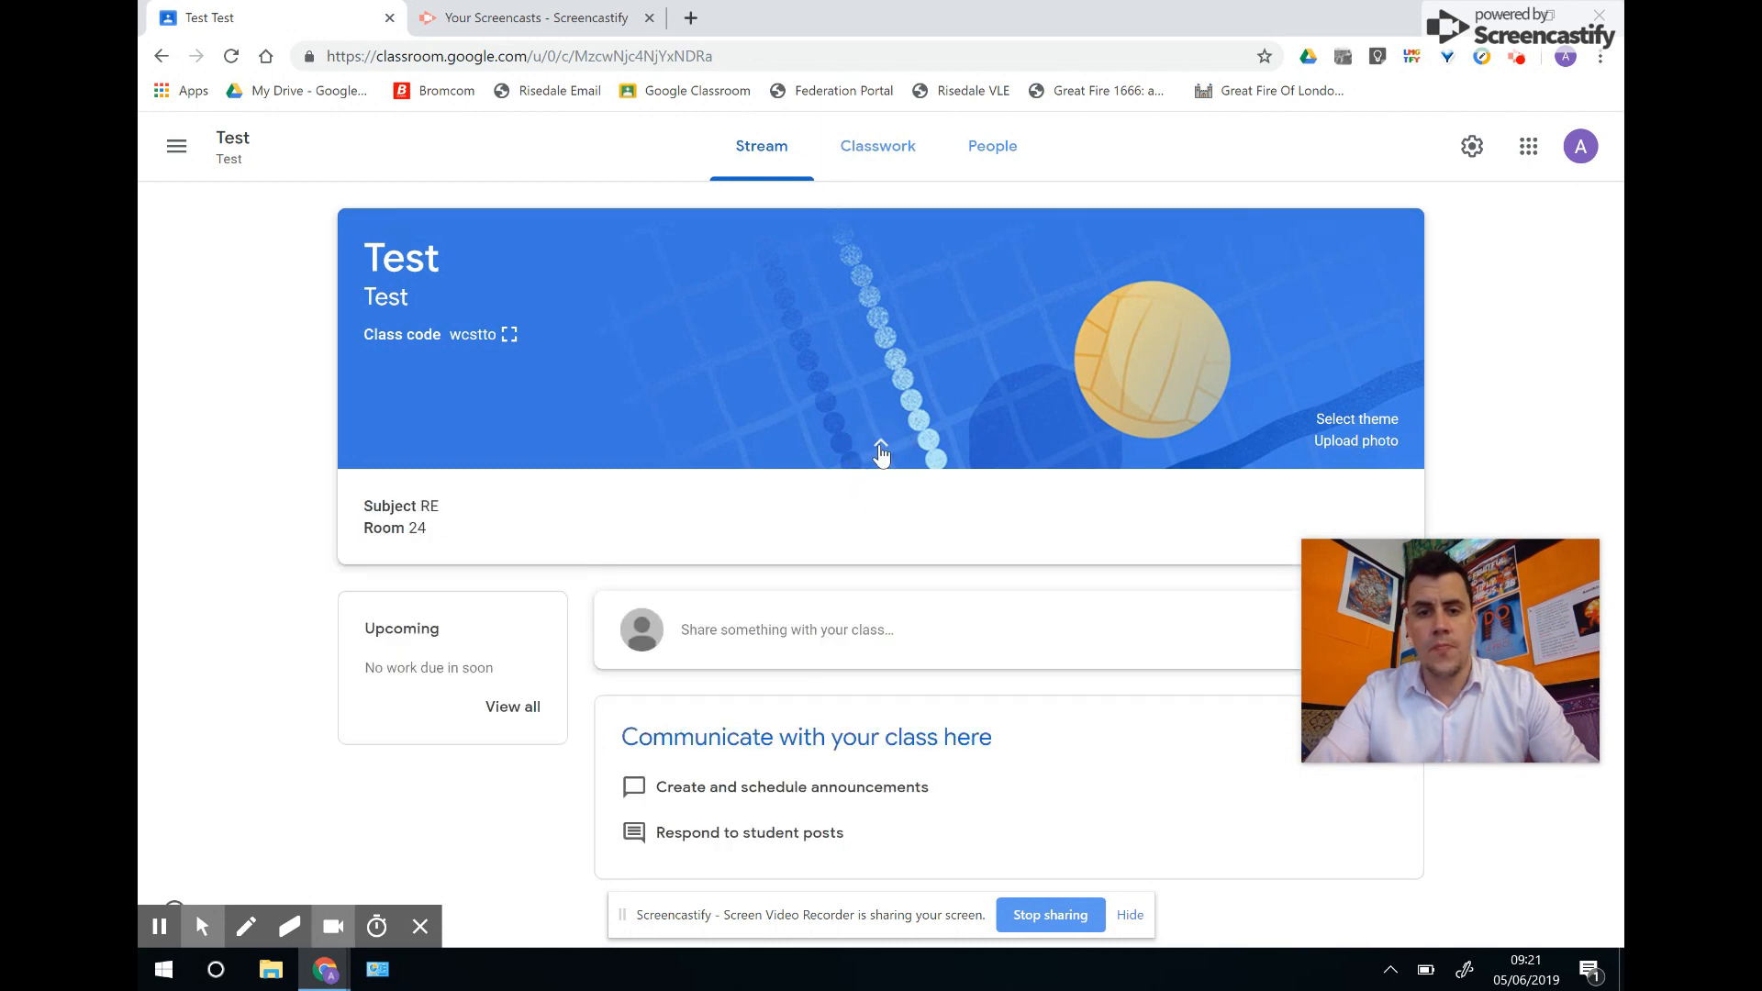
Browse the theme gallery and apply the guitar image from Arts as the banner theme.
left_click(1368, 422)
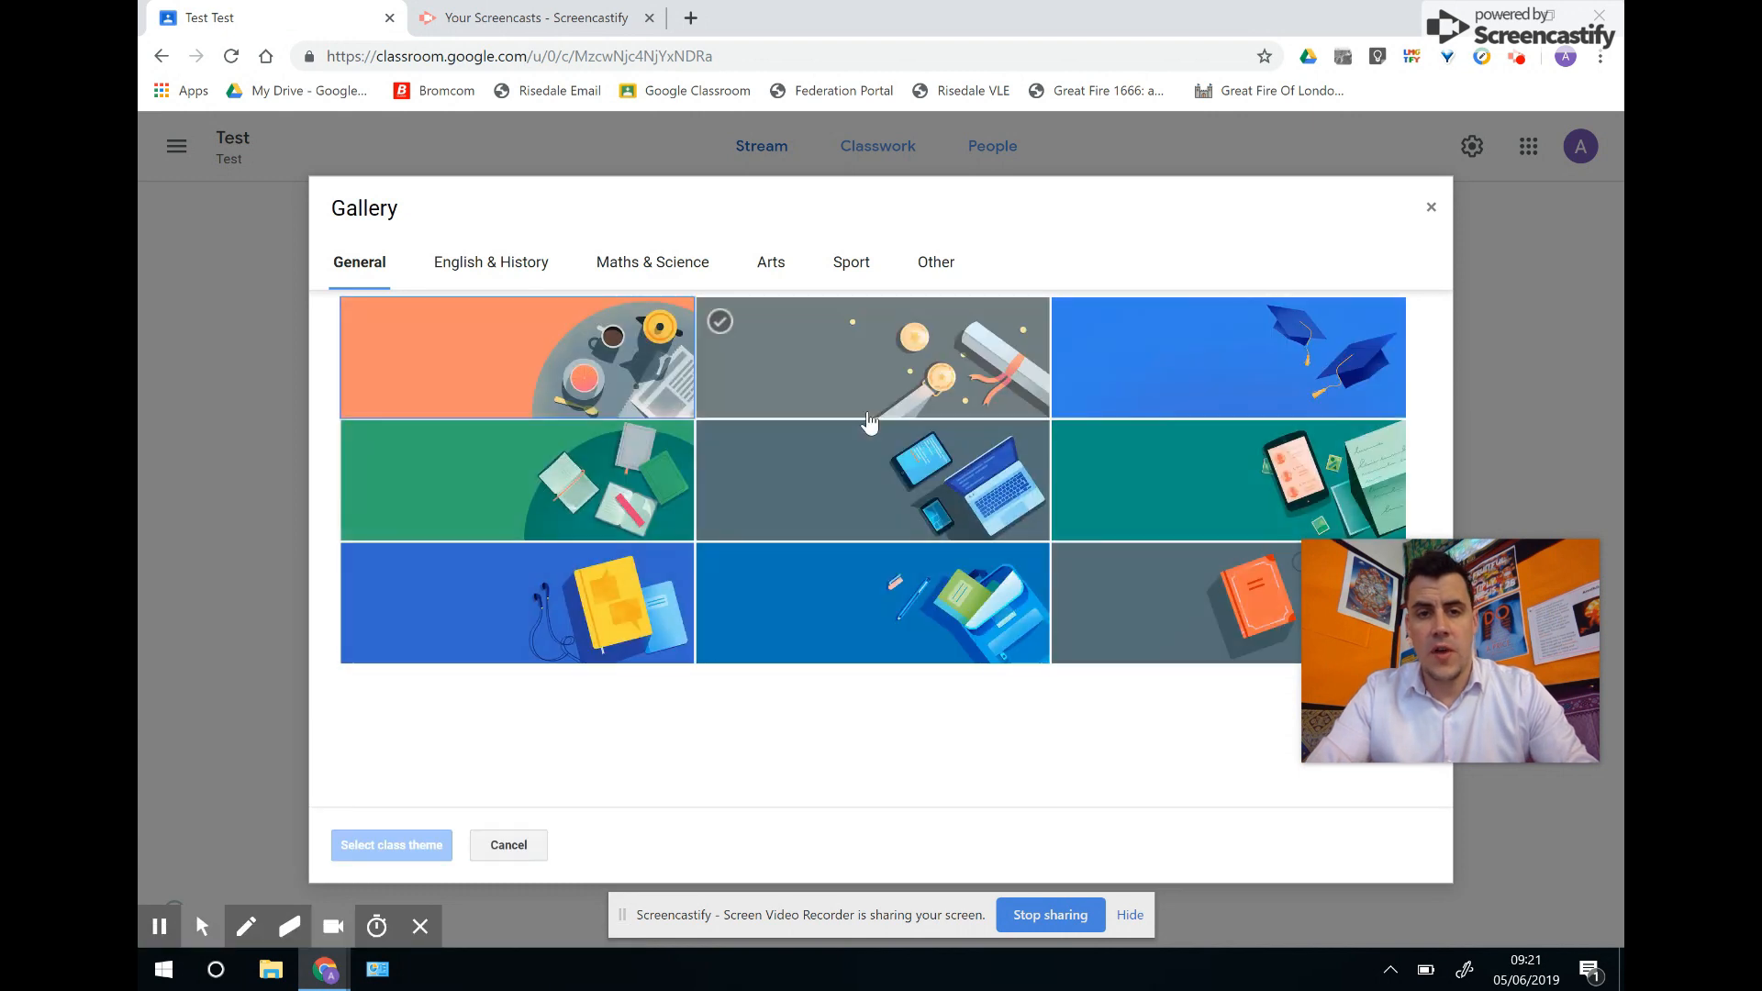
left_click(473, 260)
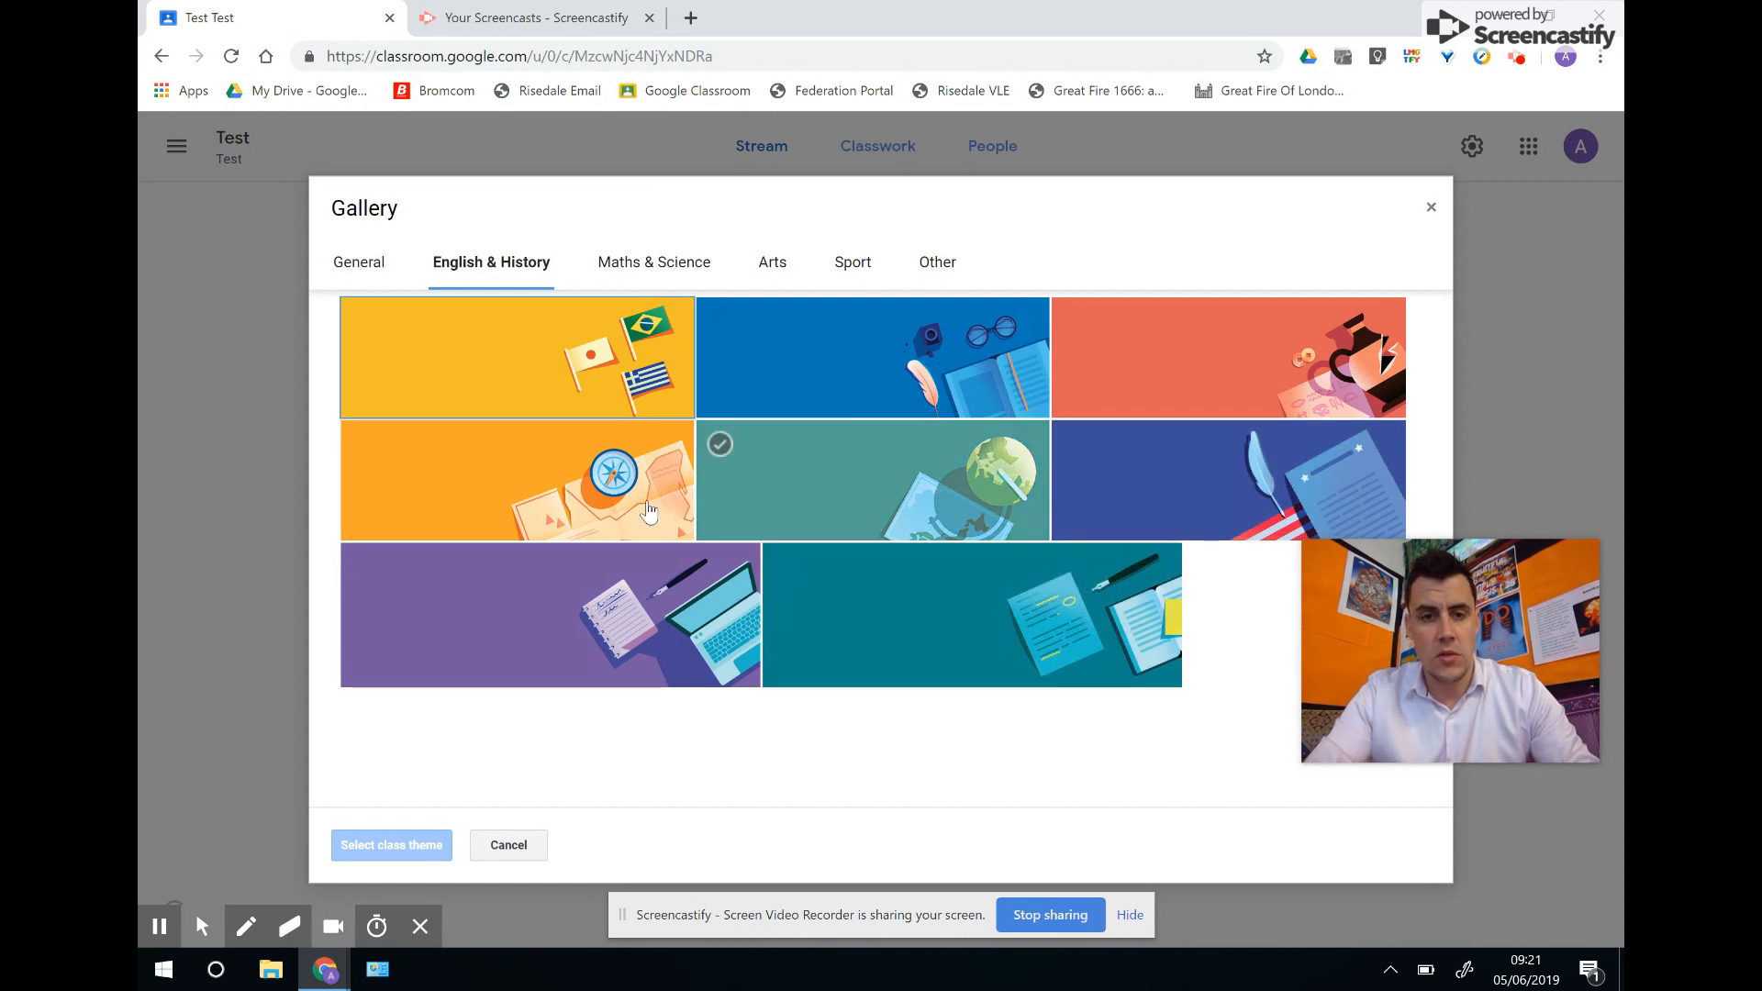
left_click(938, 264)
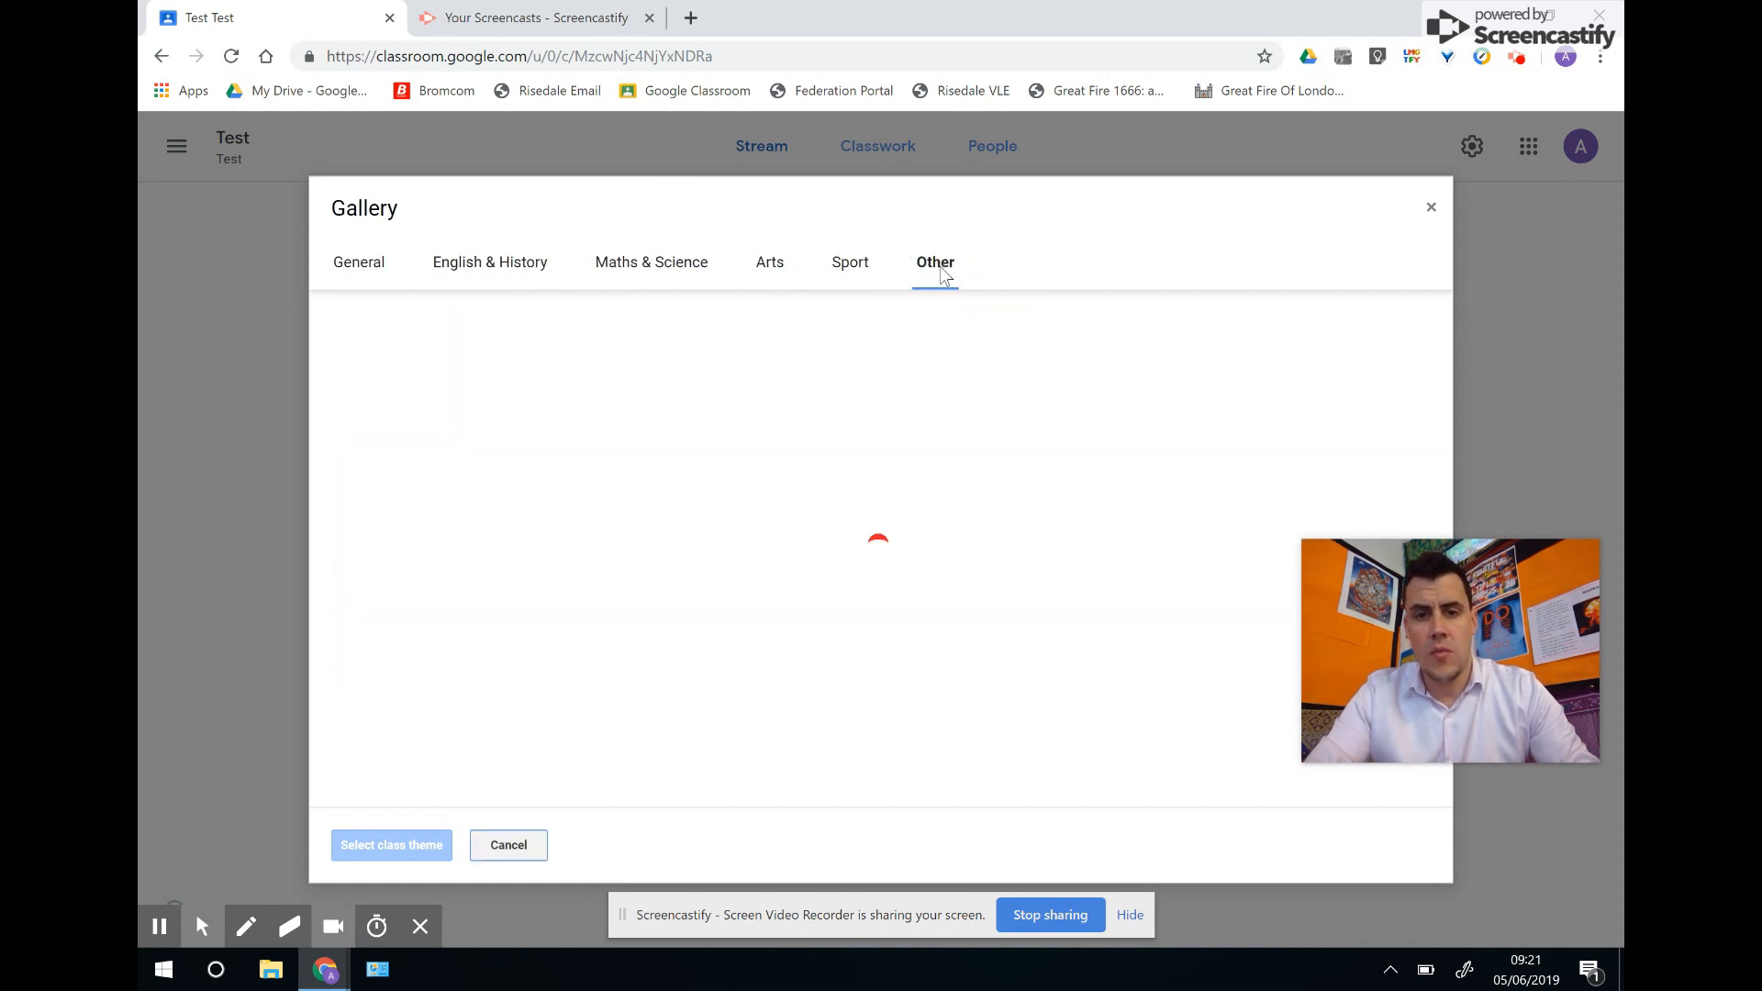
left_click(854, 268)
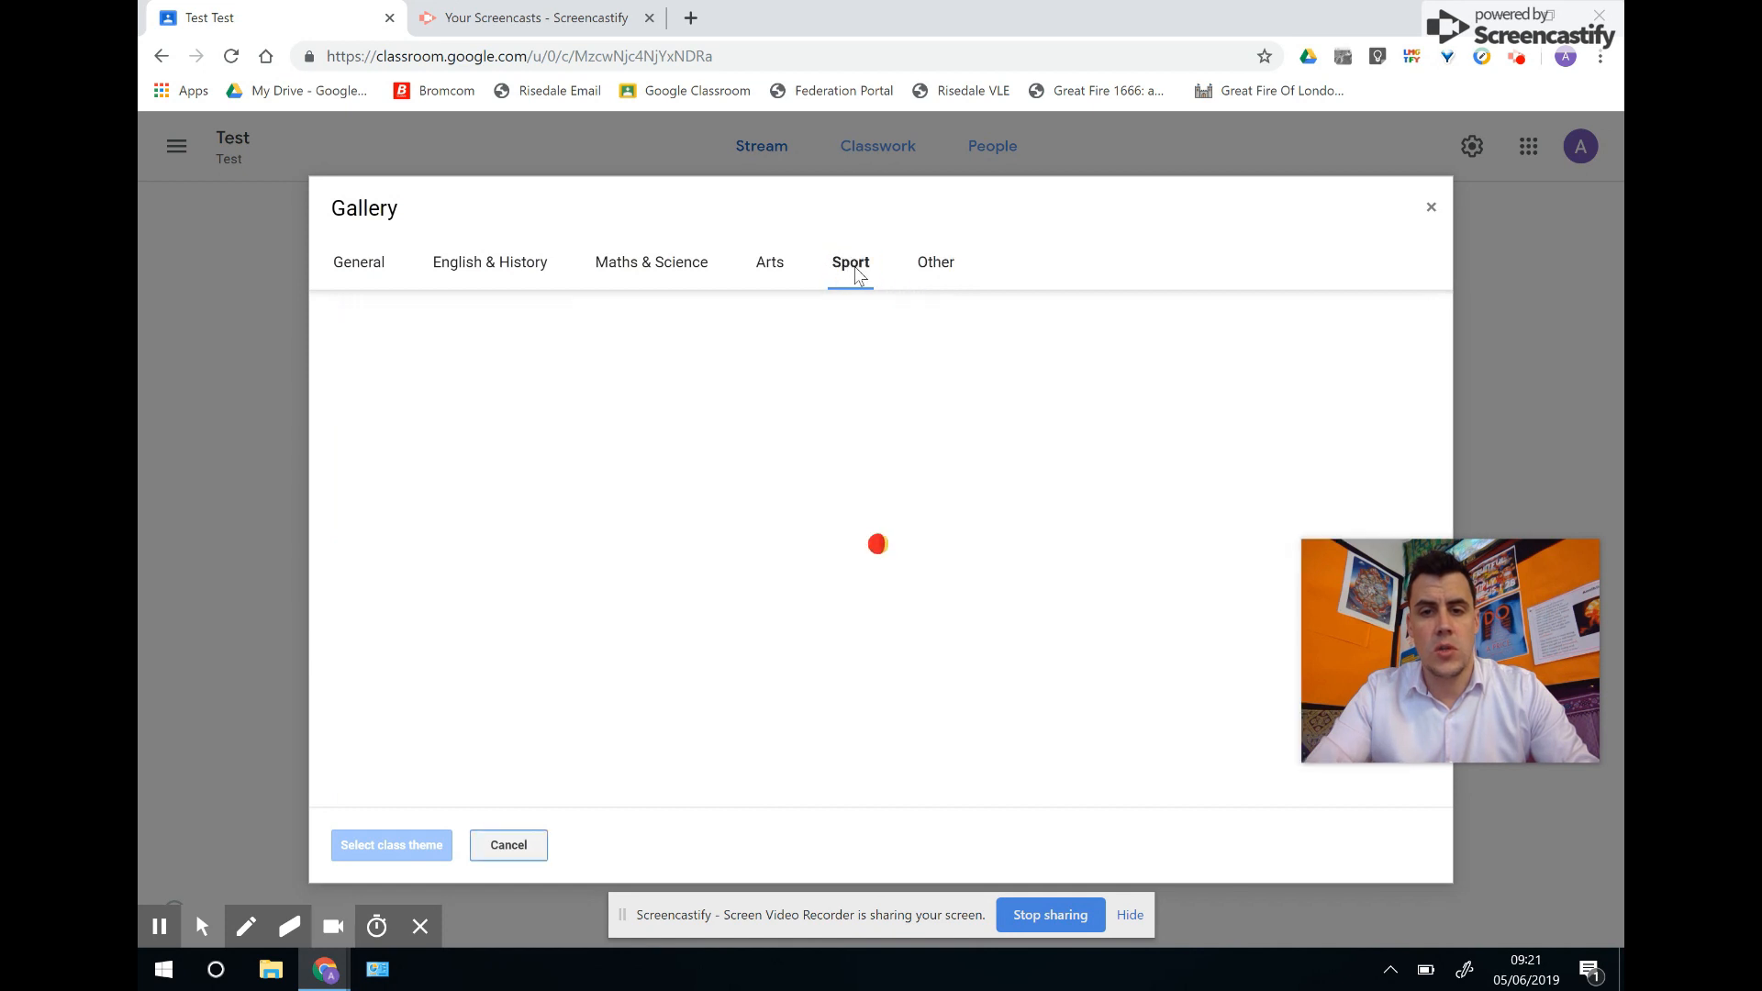
left_click(768, 273)
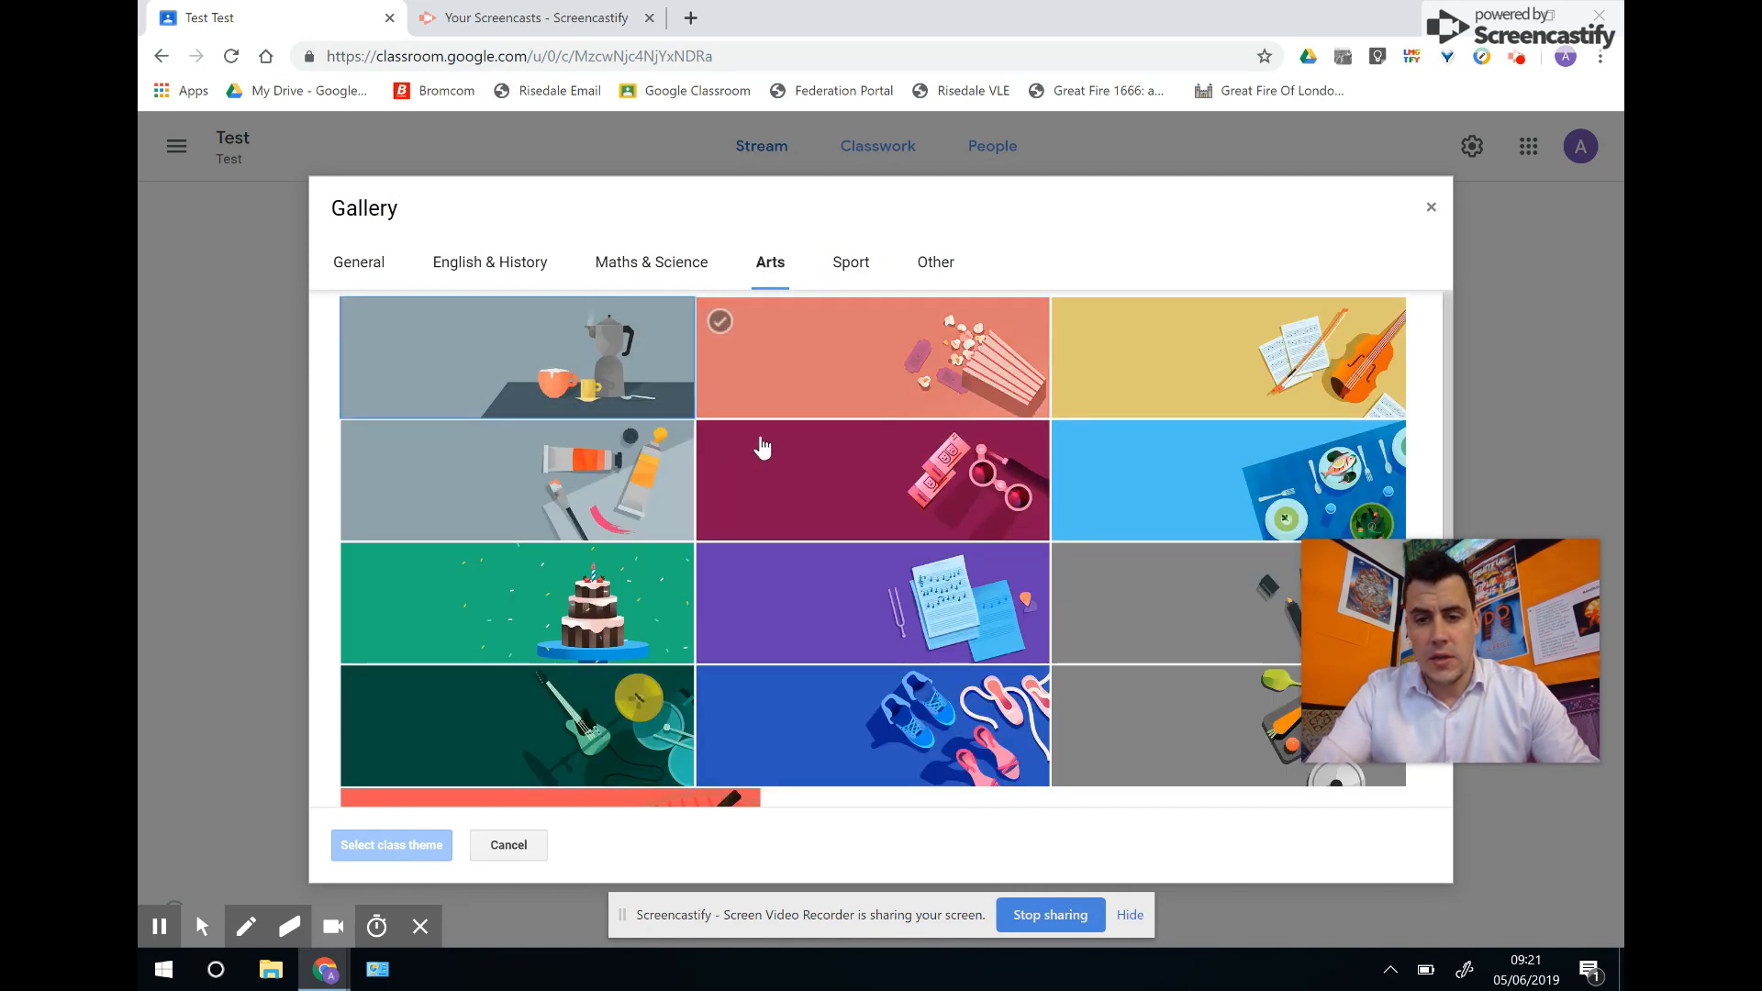
left_click(590, 704)
left_click(392, 844)
left_click(888, 484)
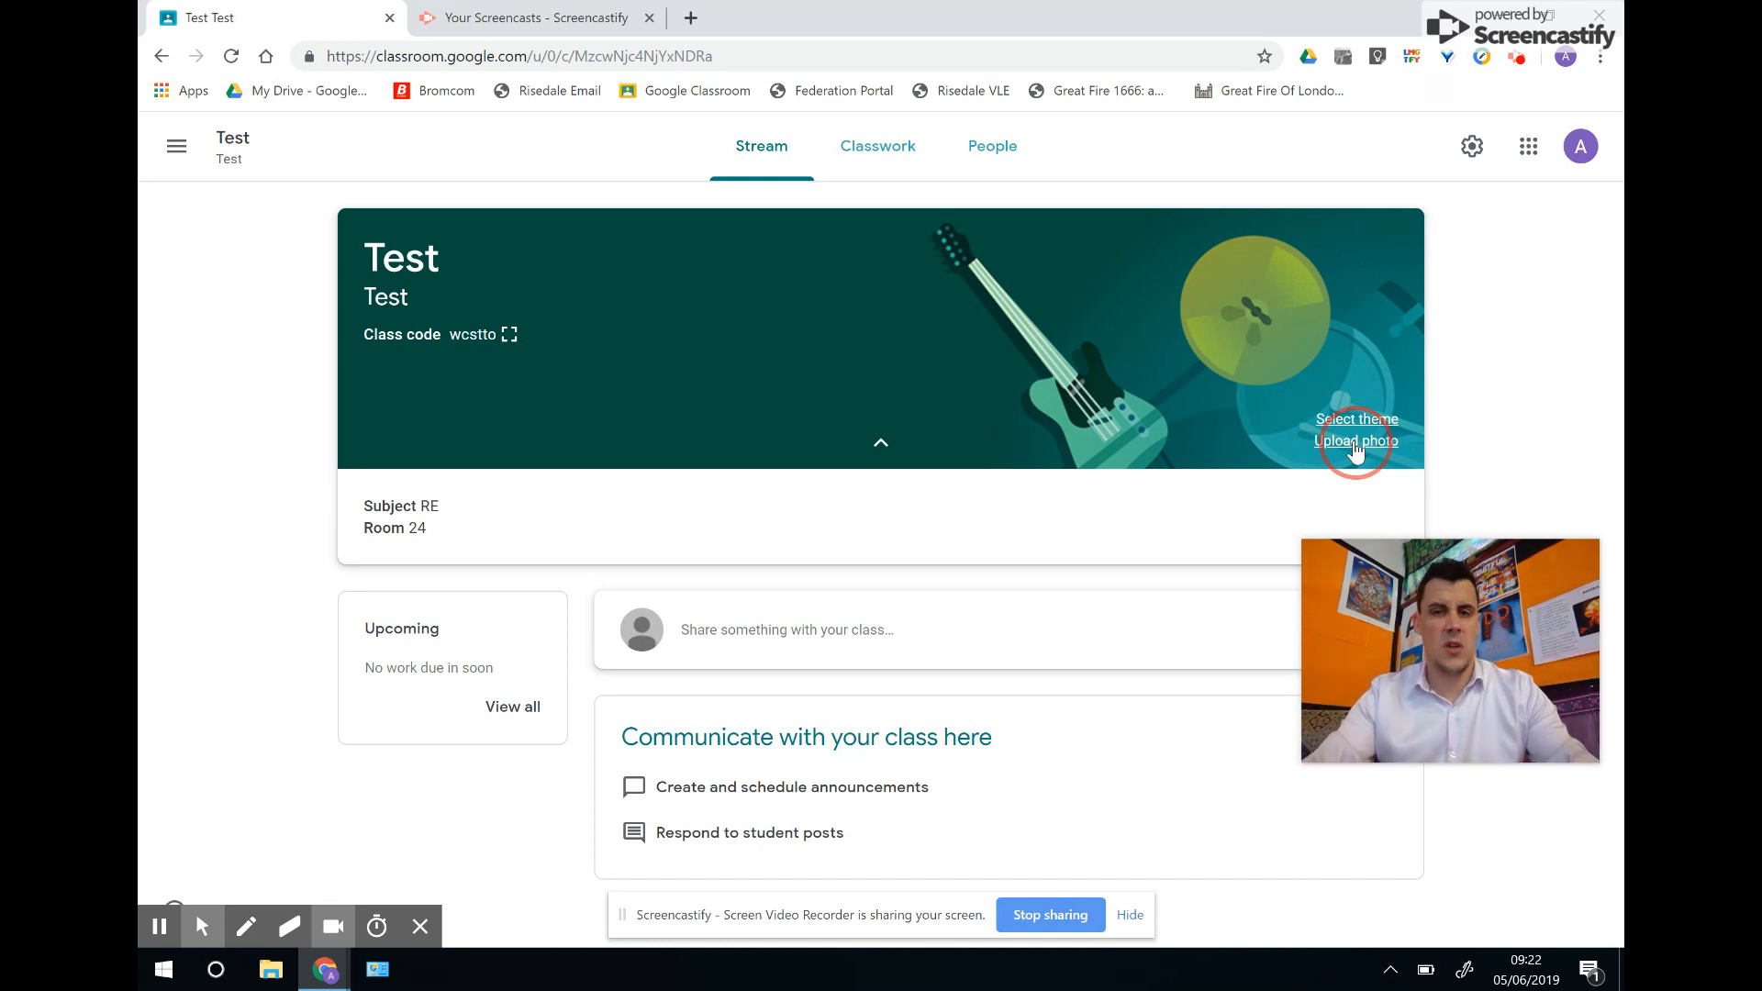
Draft the announcement 'Hello folks, here is some info for today's lesson' and bring up the Drive insert window.
left_click_drag(1506, 618, 1504, 294)
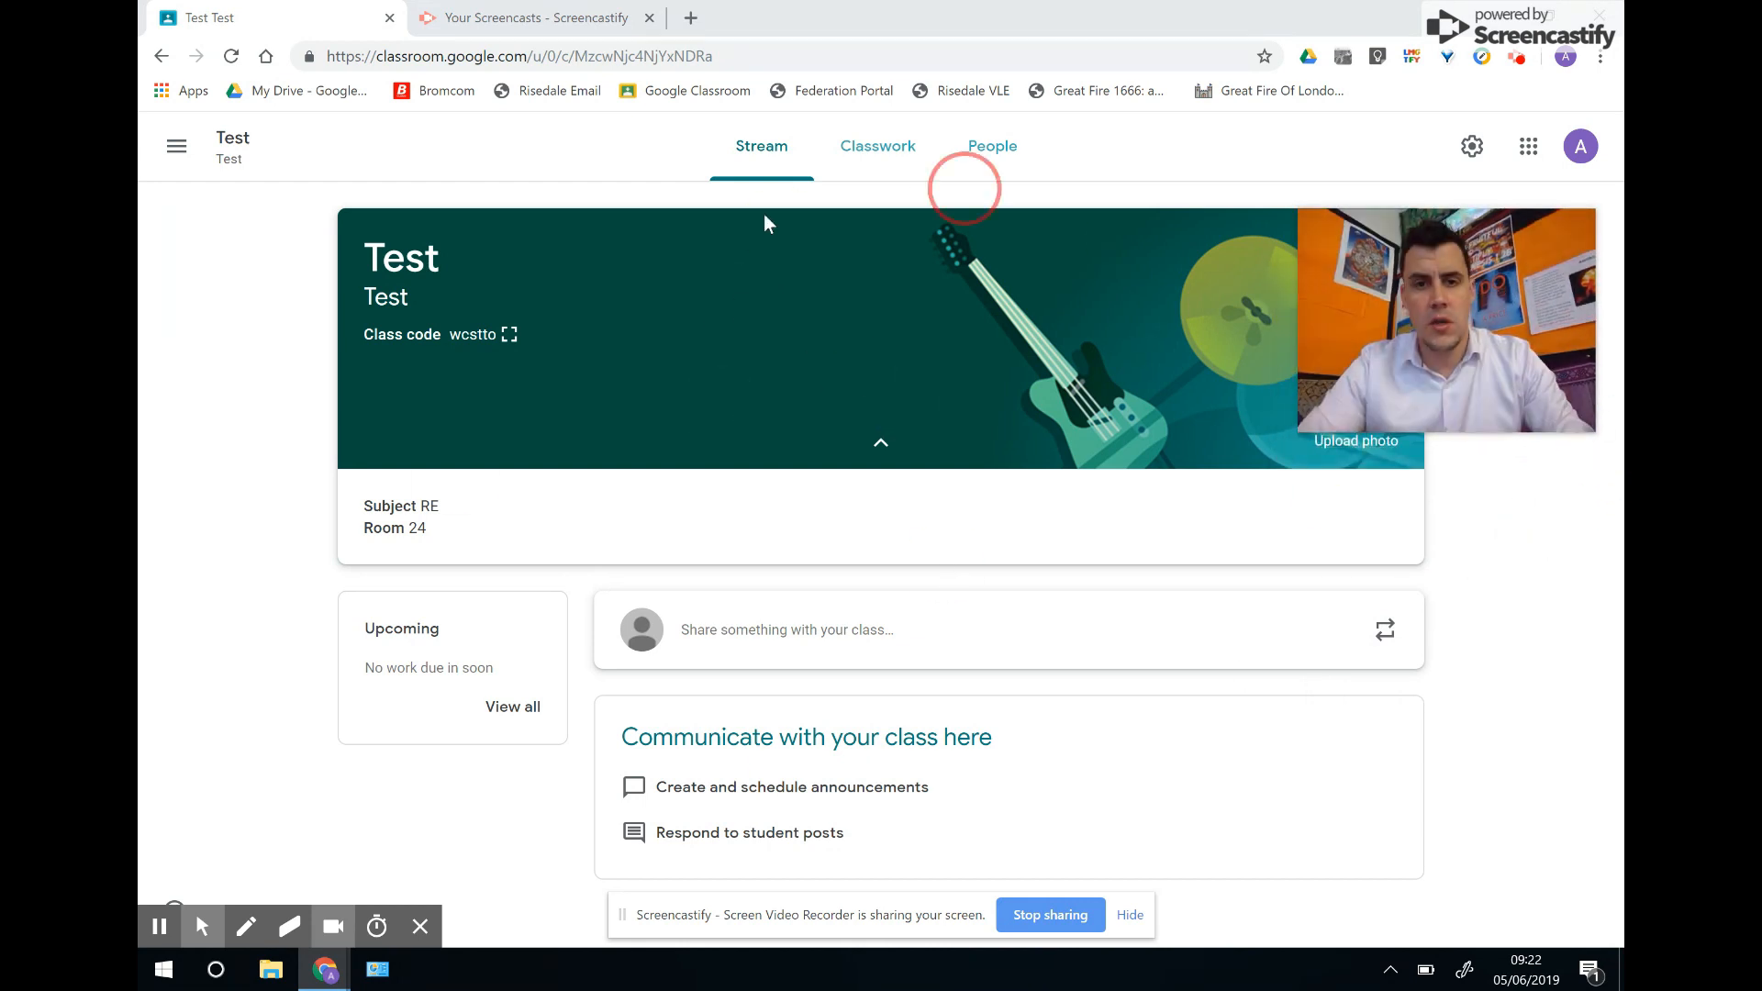
left_click(801, 633)
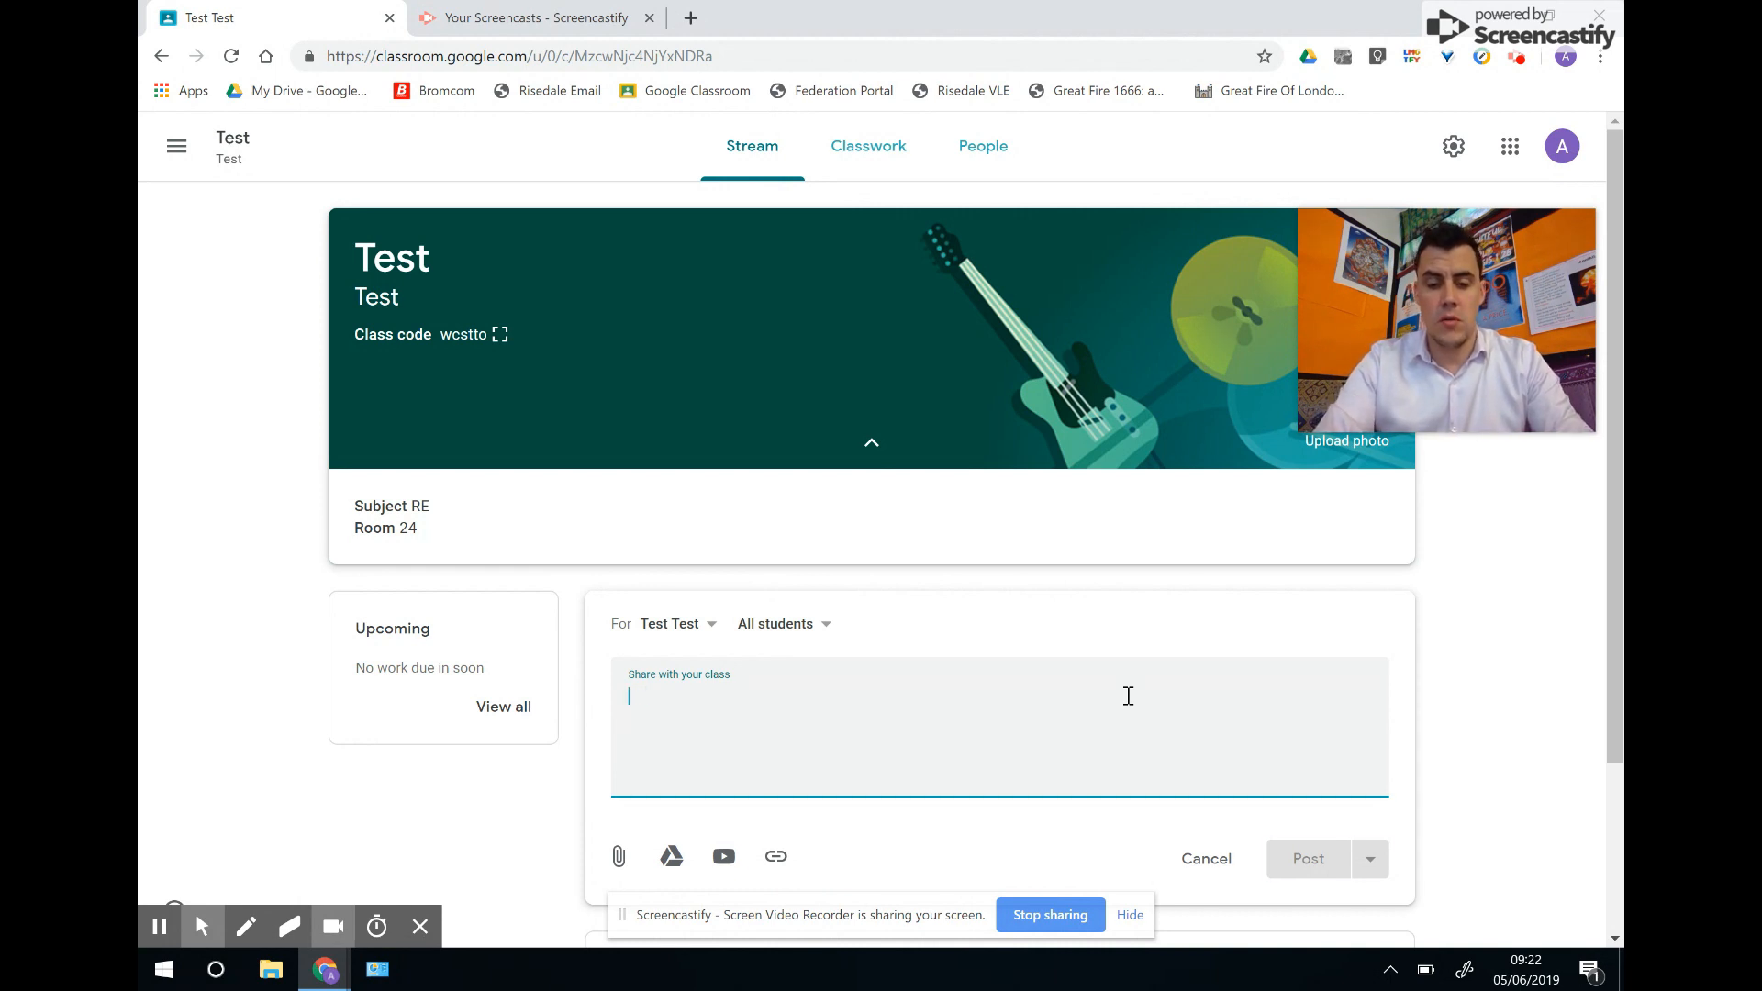
type("Hello golk")
key("BackSpace")
key("BackSpace")
key("BackSpace")
key("BackSpace")
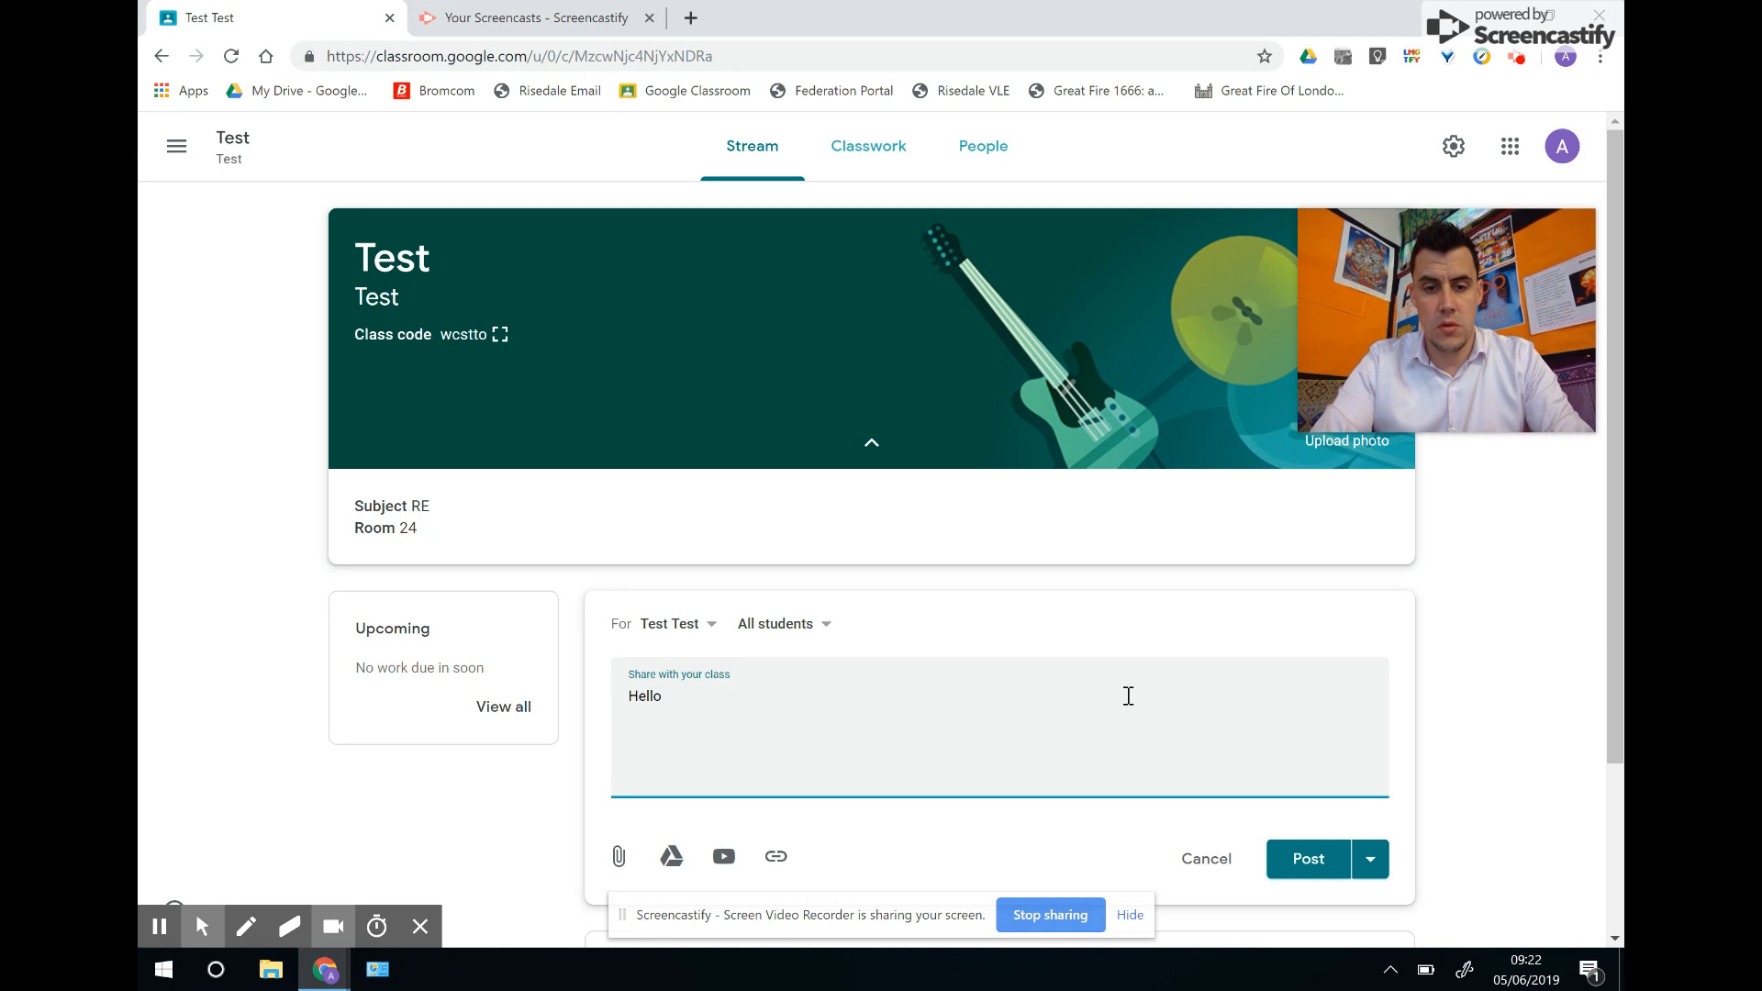
type("folks, here is some info for today's lesson")
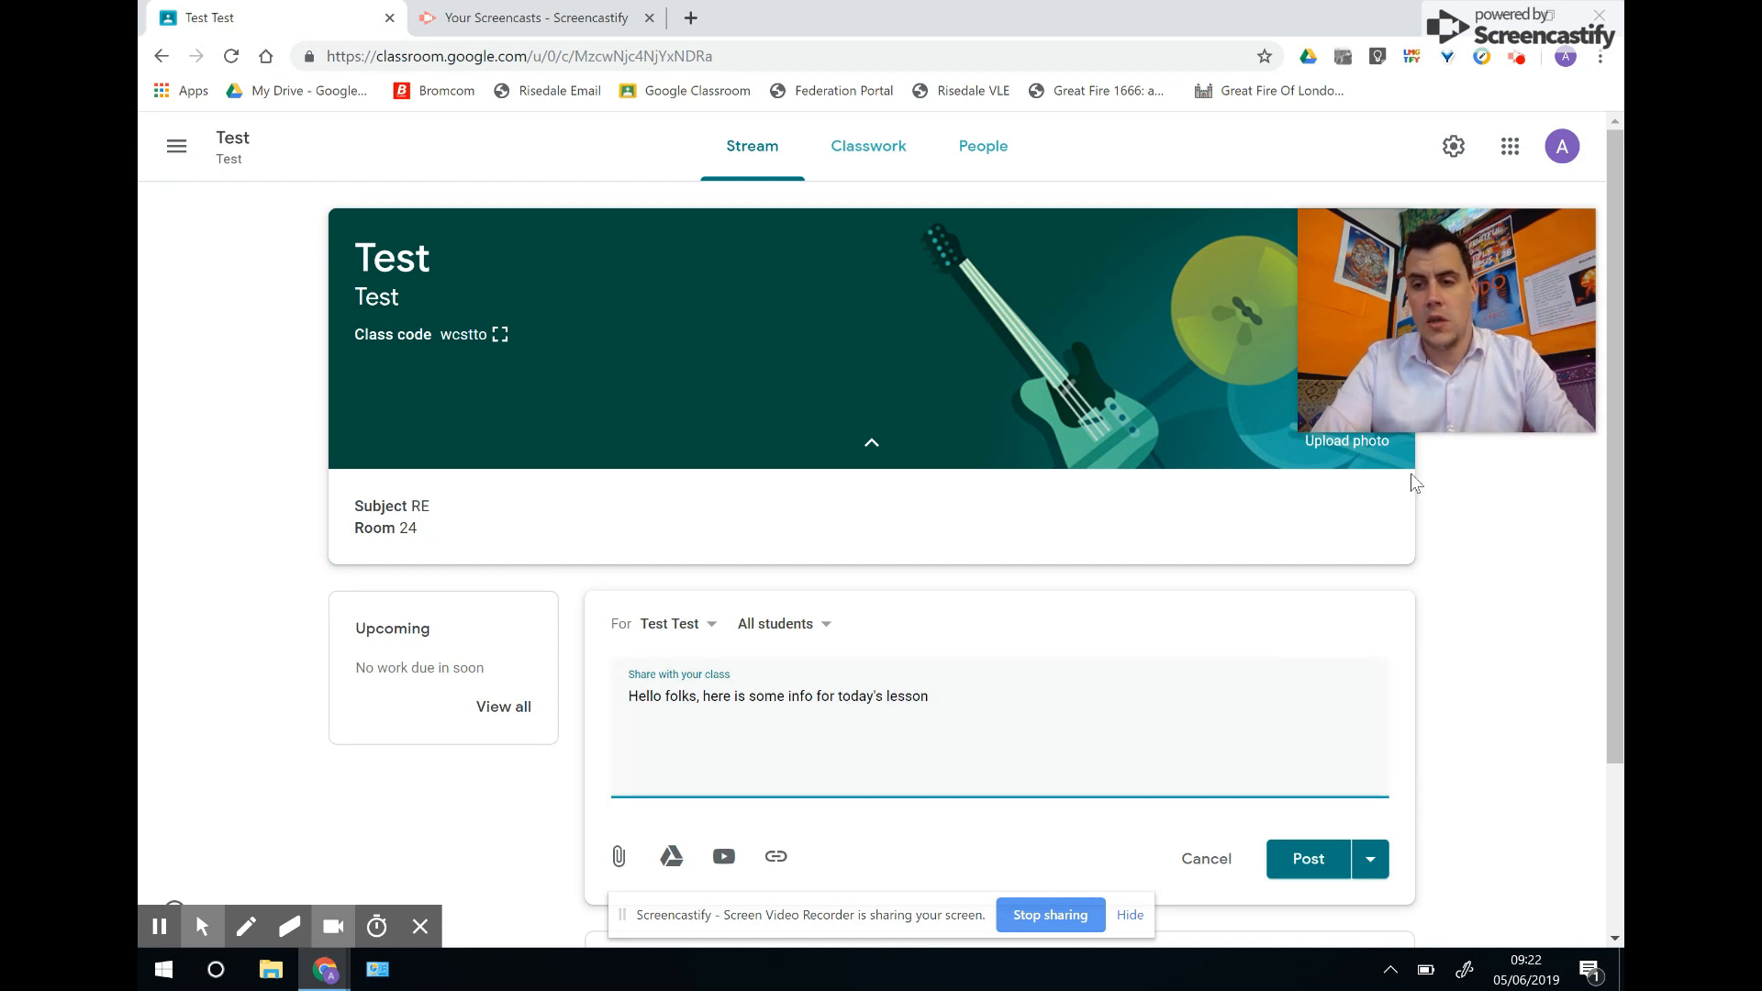
scroll(1604, 560, "down", 2)
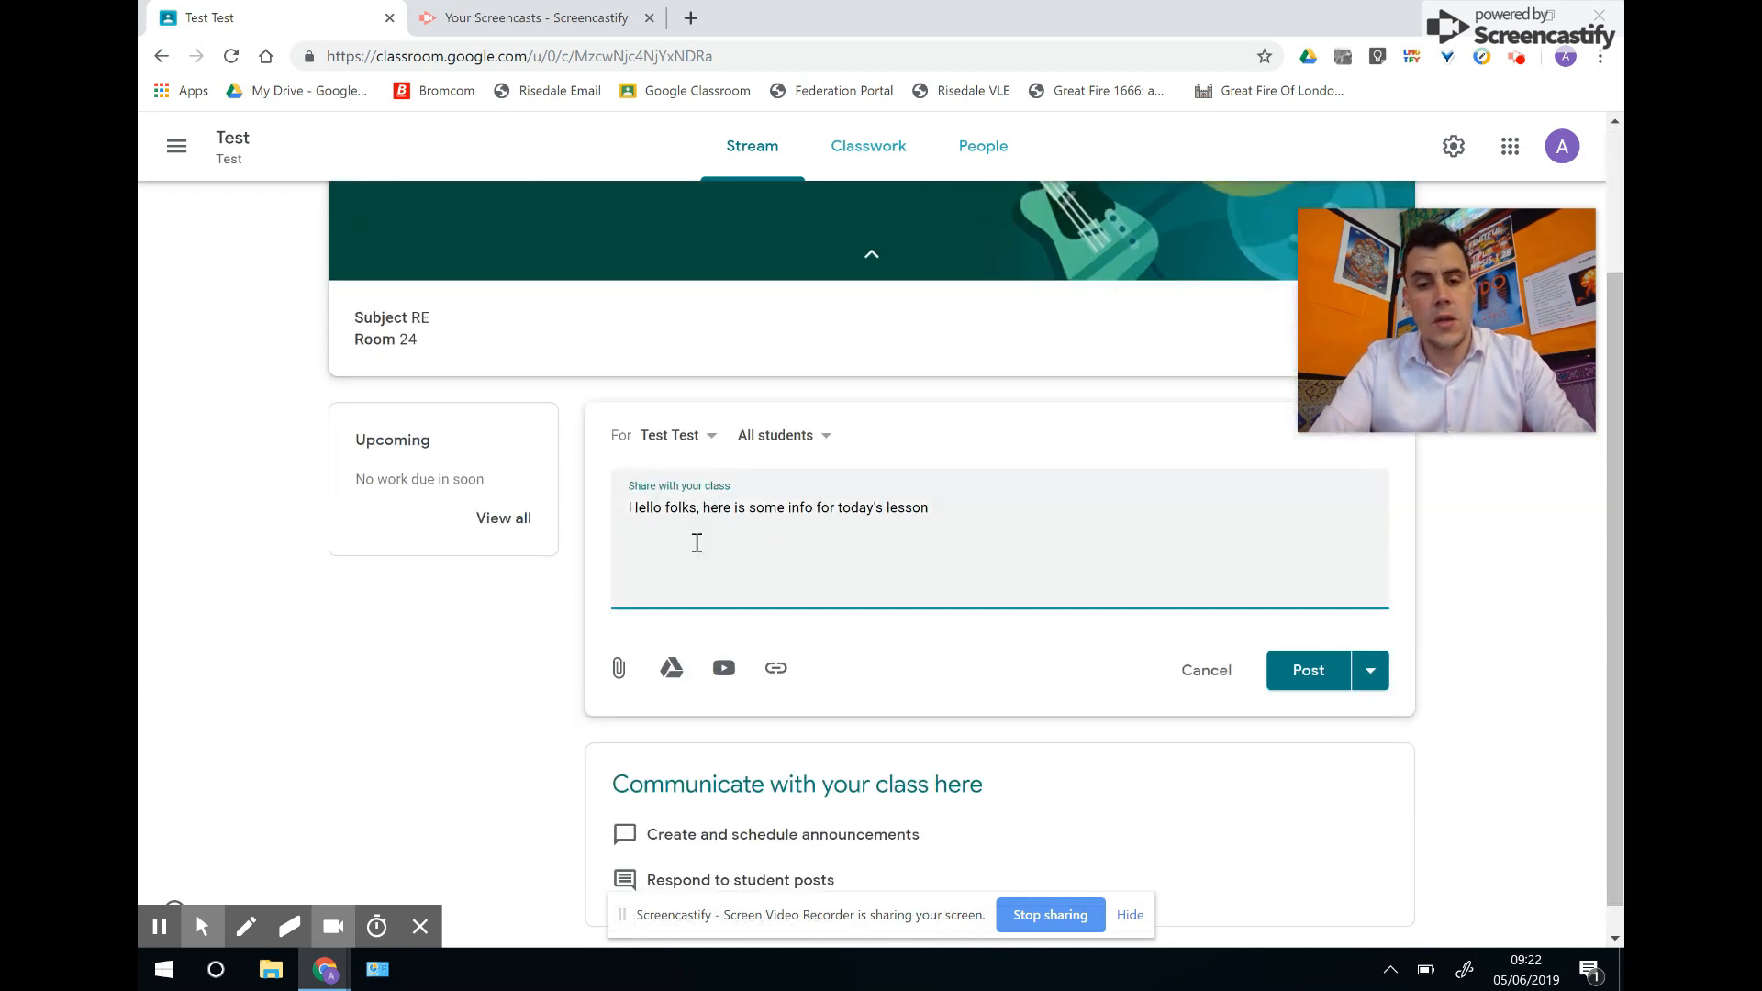
left_click(618, 670)
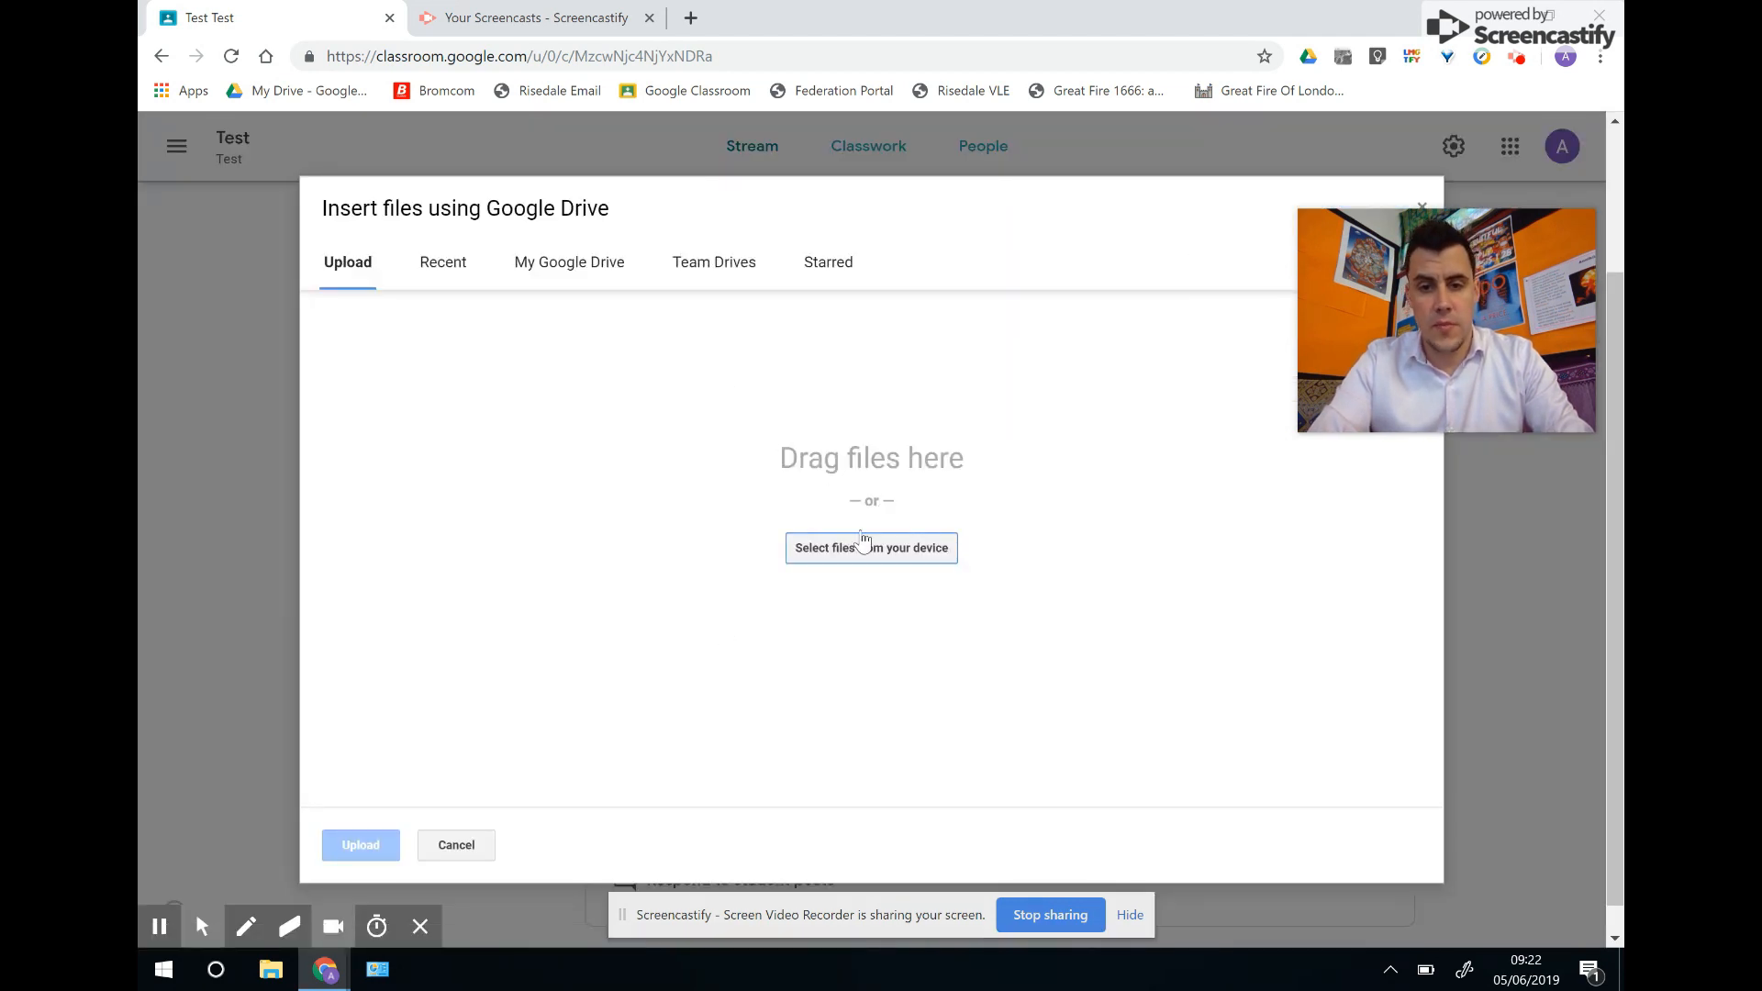
Pick week14.jpg from the computer's Downloads folder for upload.
left_click(861, 552)
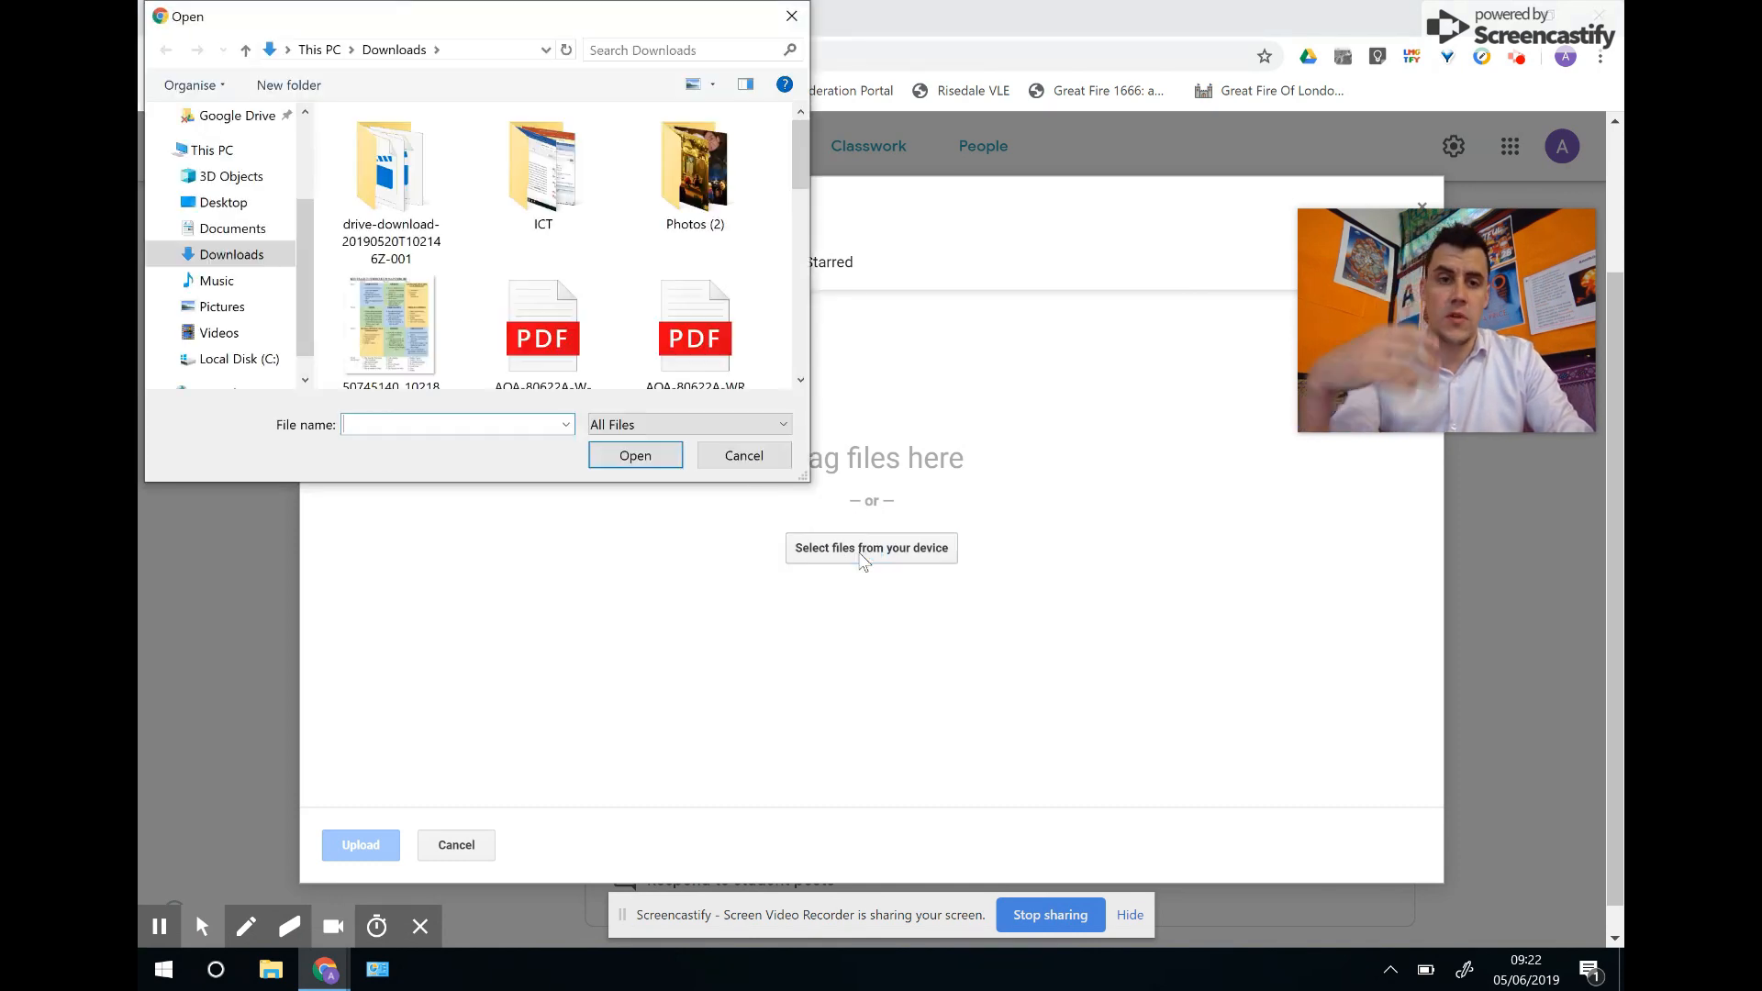
left_click_drag(798, 167, 802, 345)
left_click(554, 290)
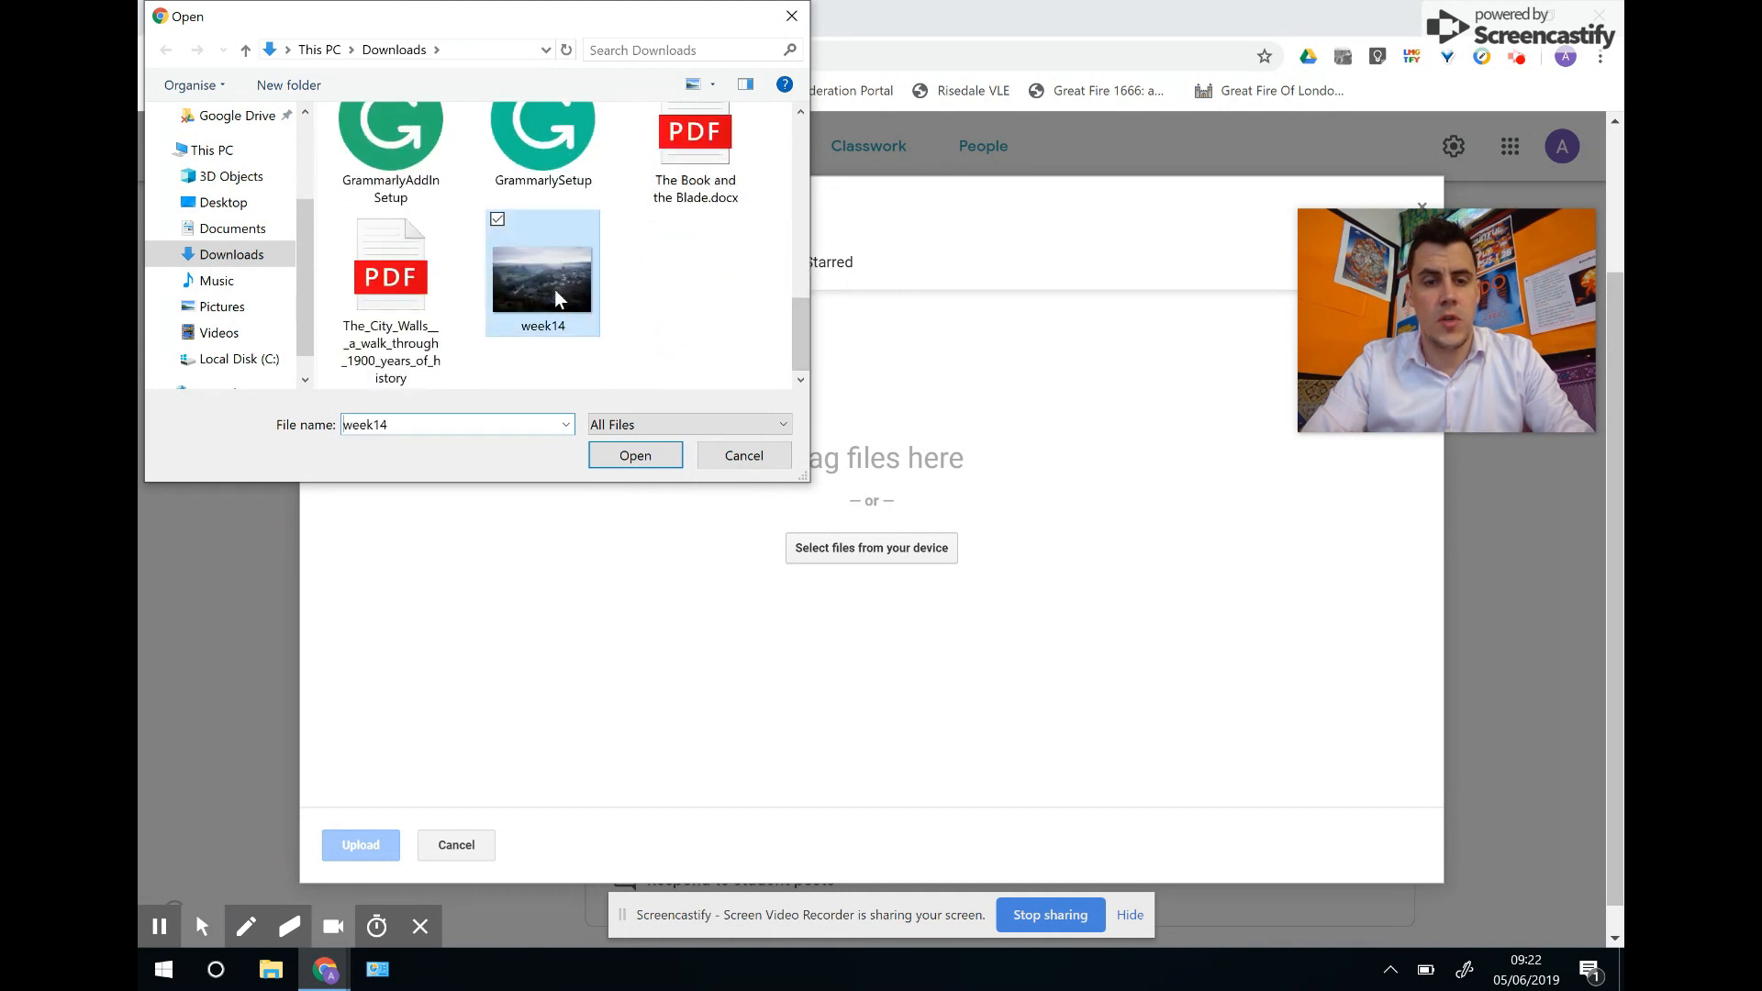
left_click(651, 454)
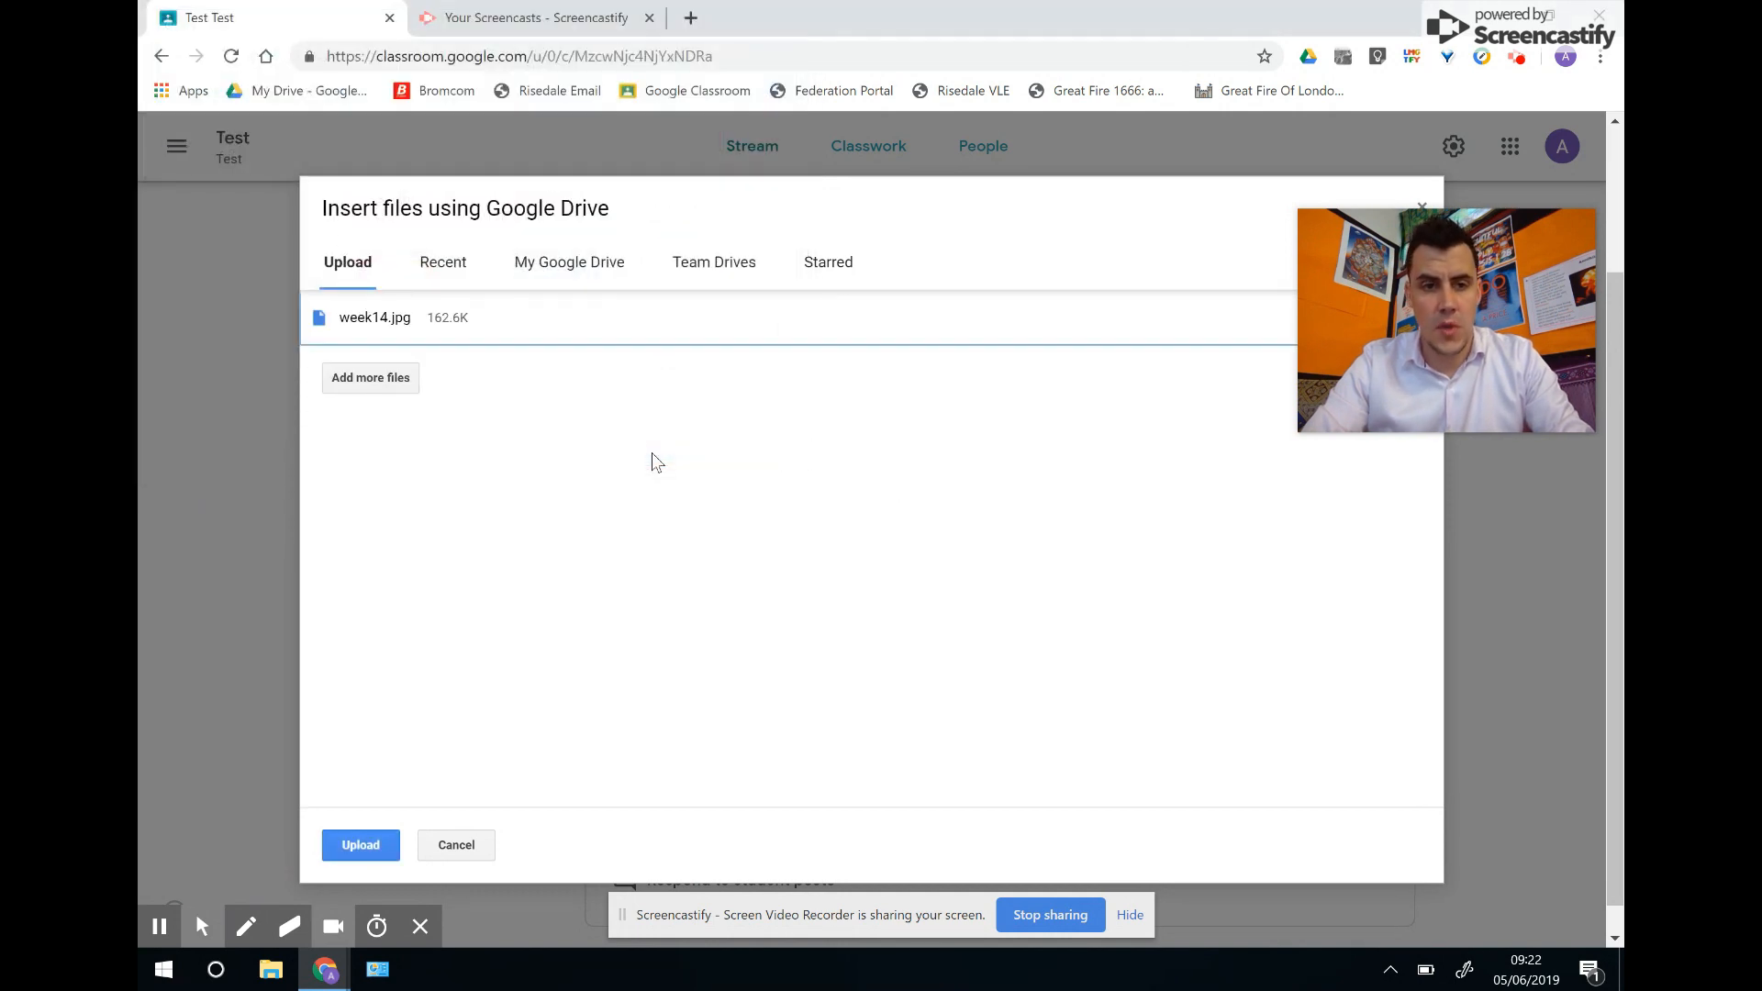
Upload week14.jpg into the announcement and choose Schedule from the Post menu.
left_click(360, 842)
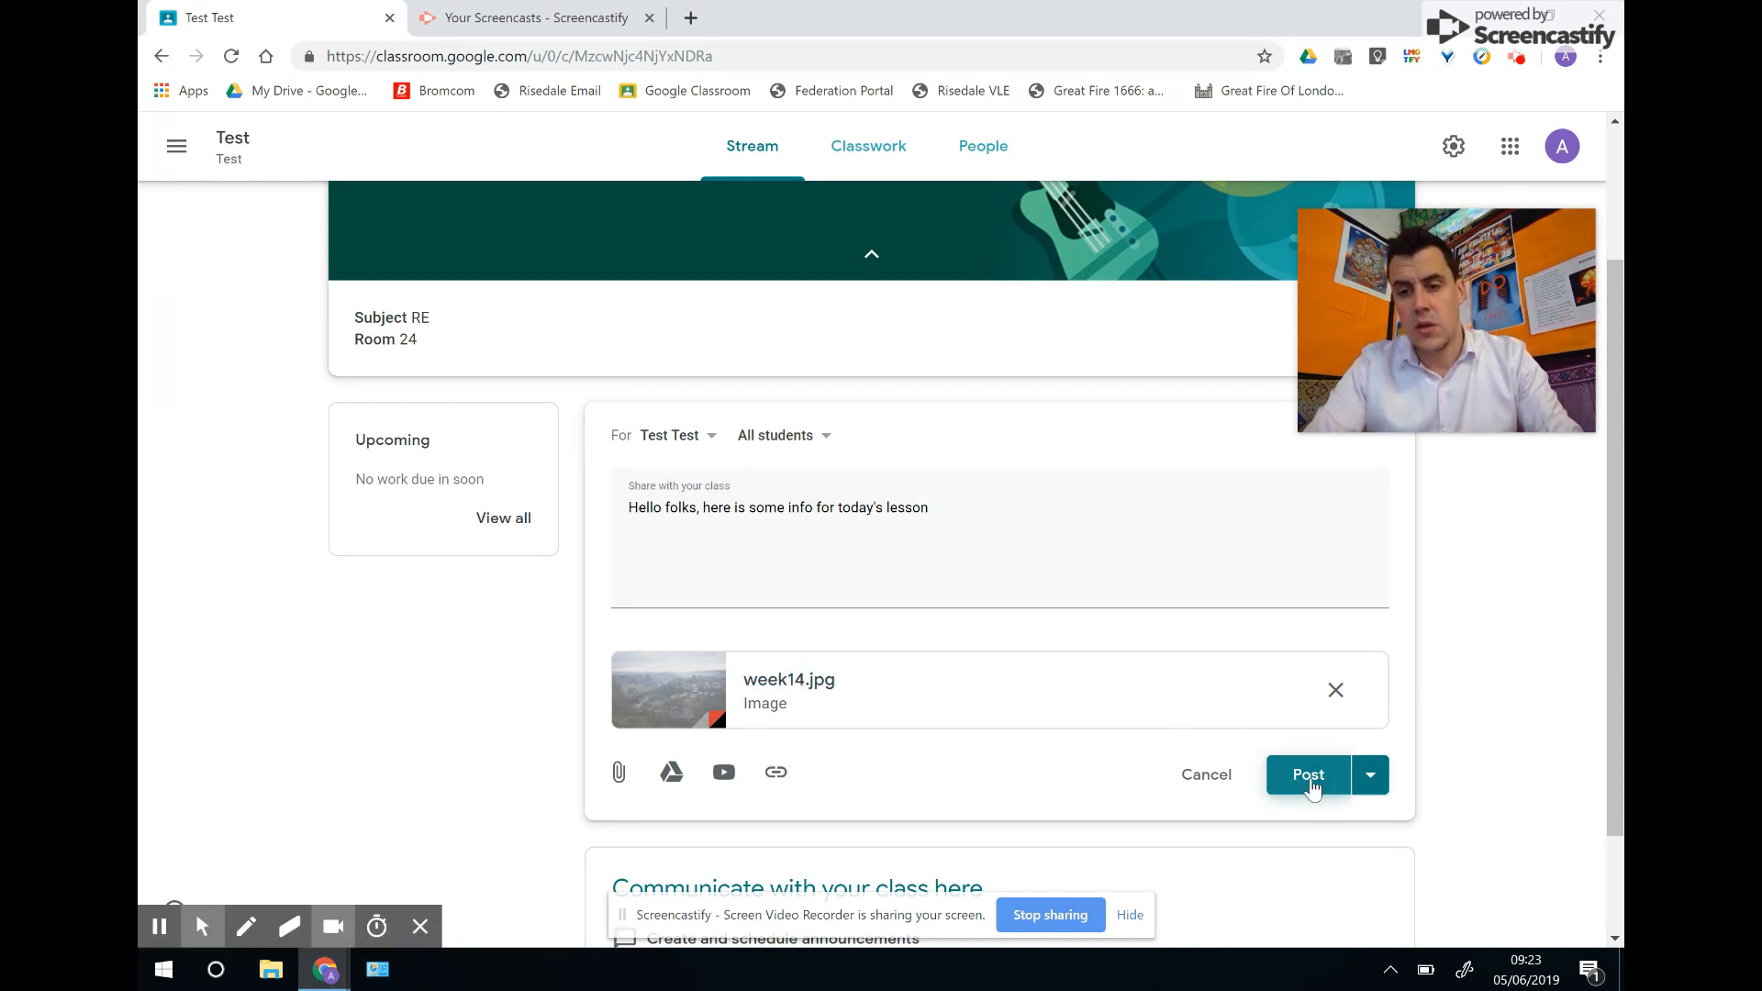
left_click(1370, 777)
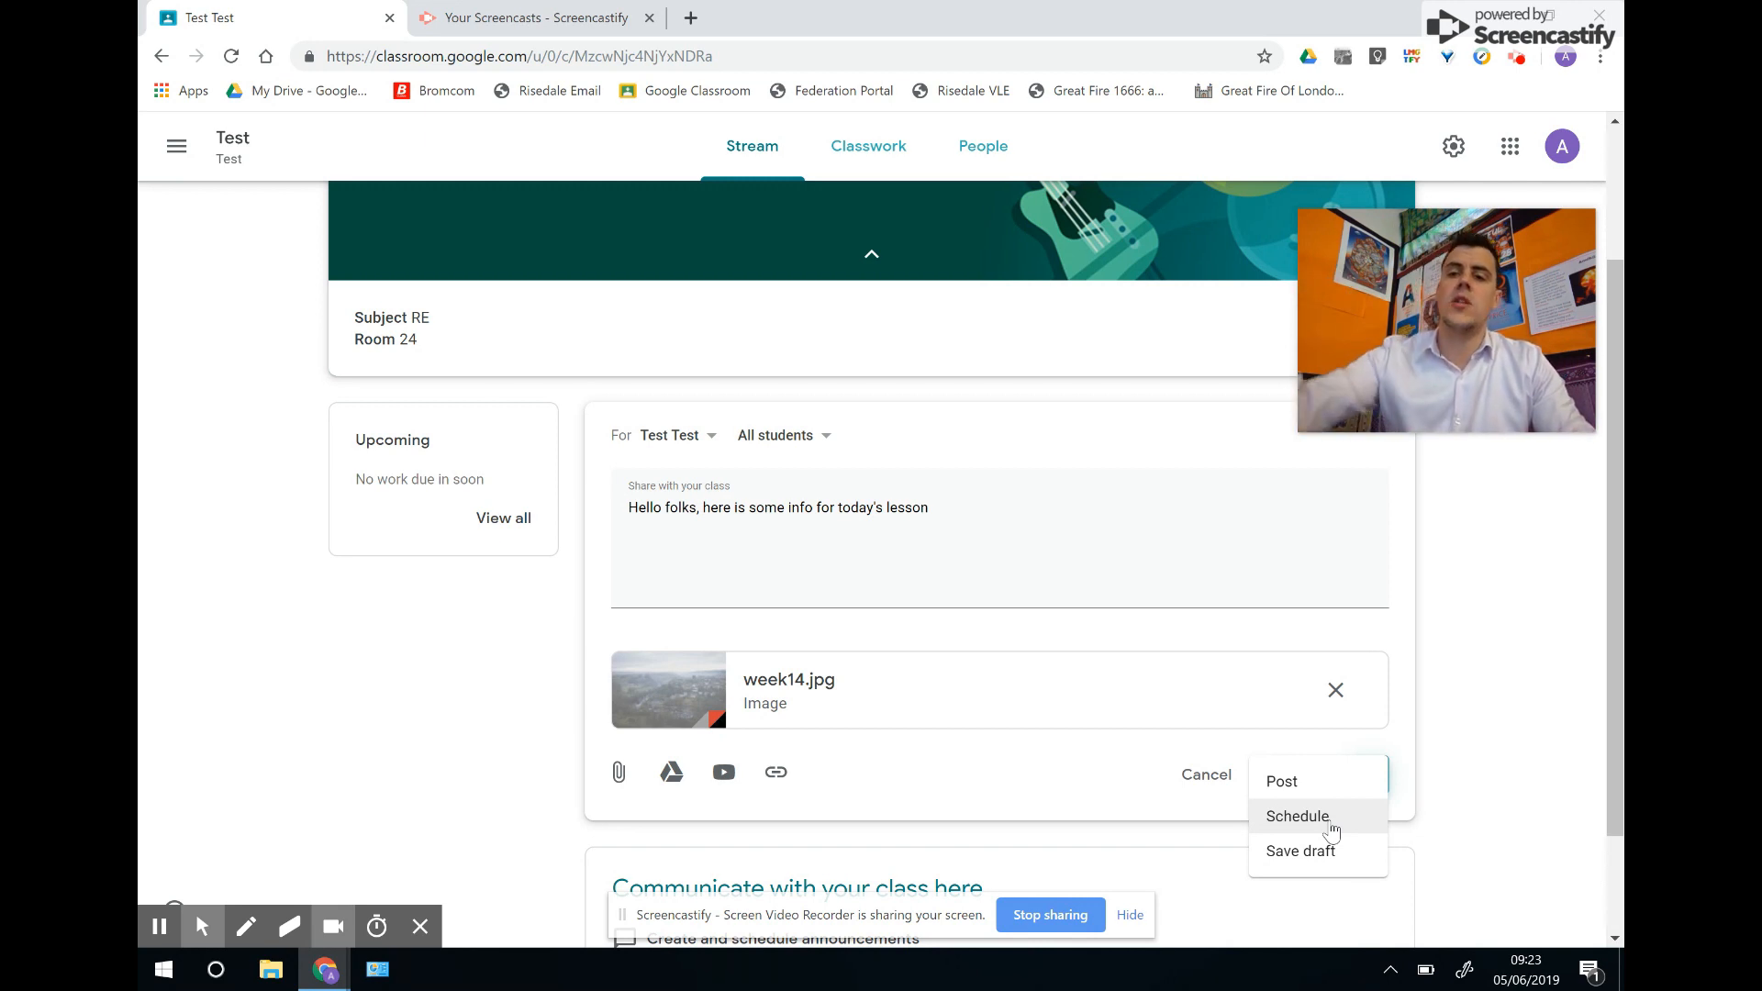
left_click(1298, 816)
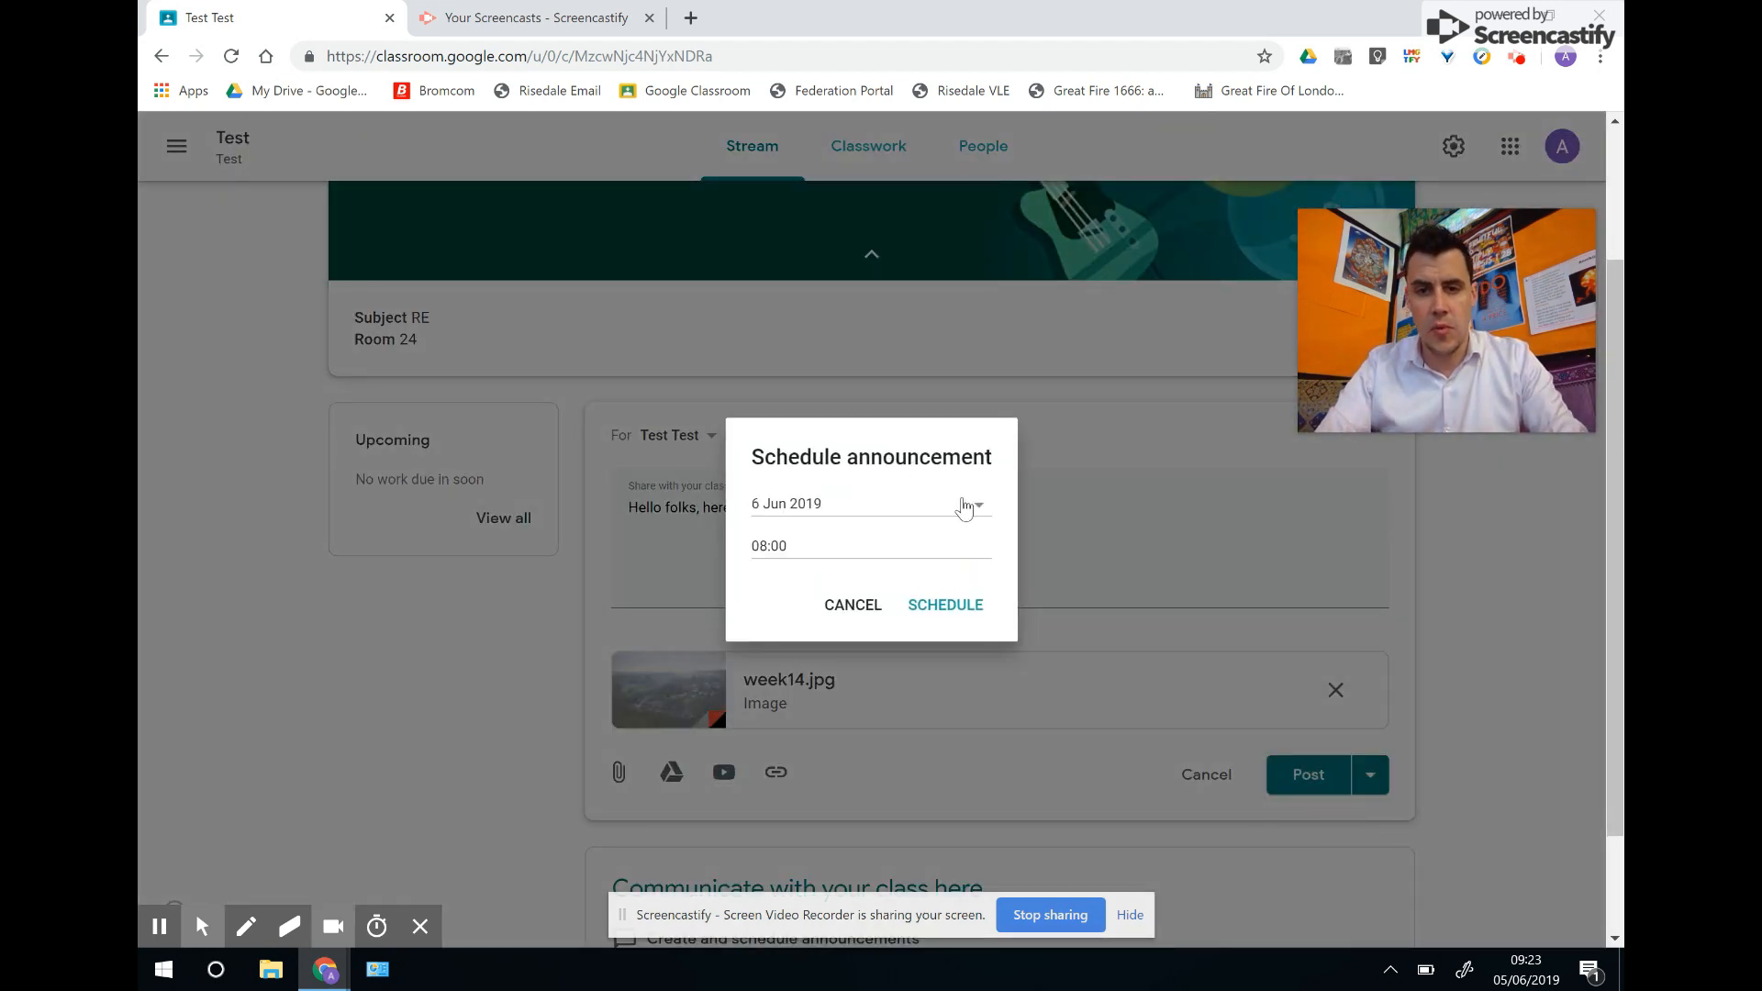
Drop the 6 Jun 2019 schedule and post the week14.jpg announcement to Test immediately.
left_click(964, 508)
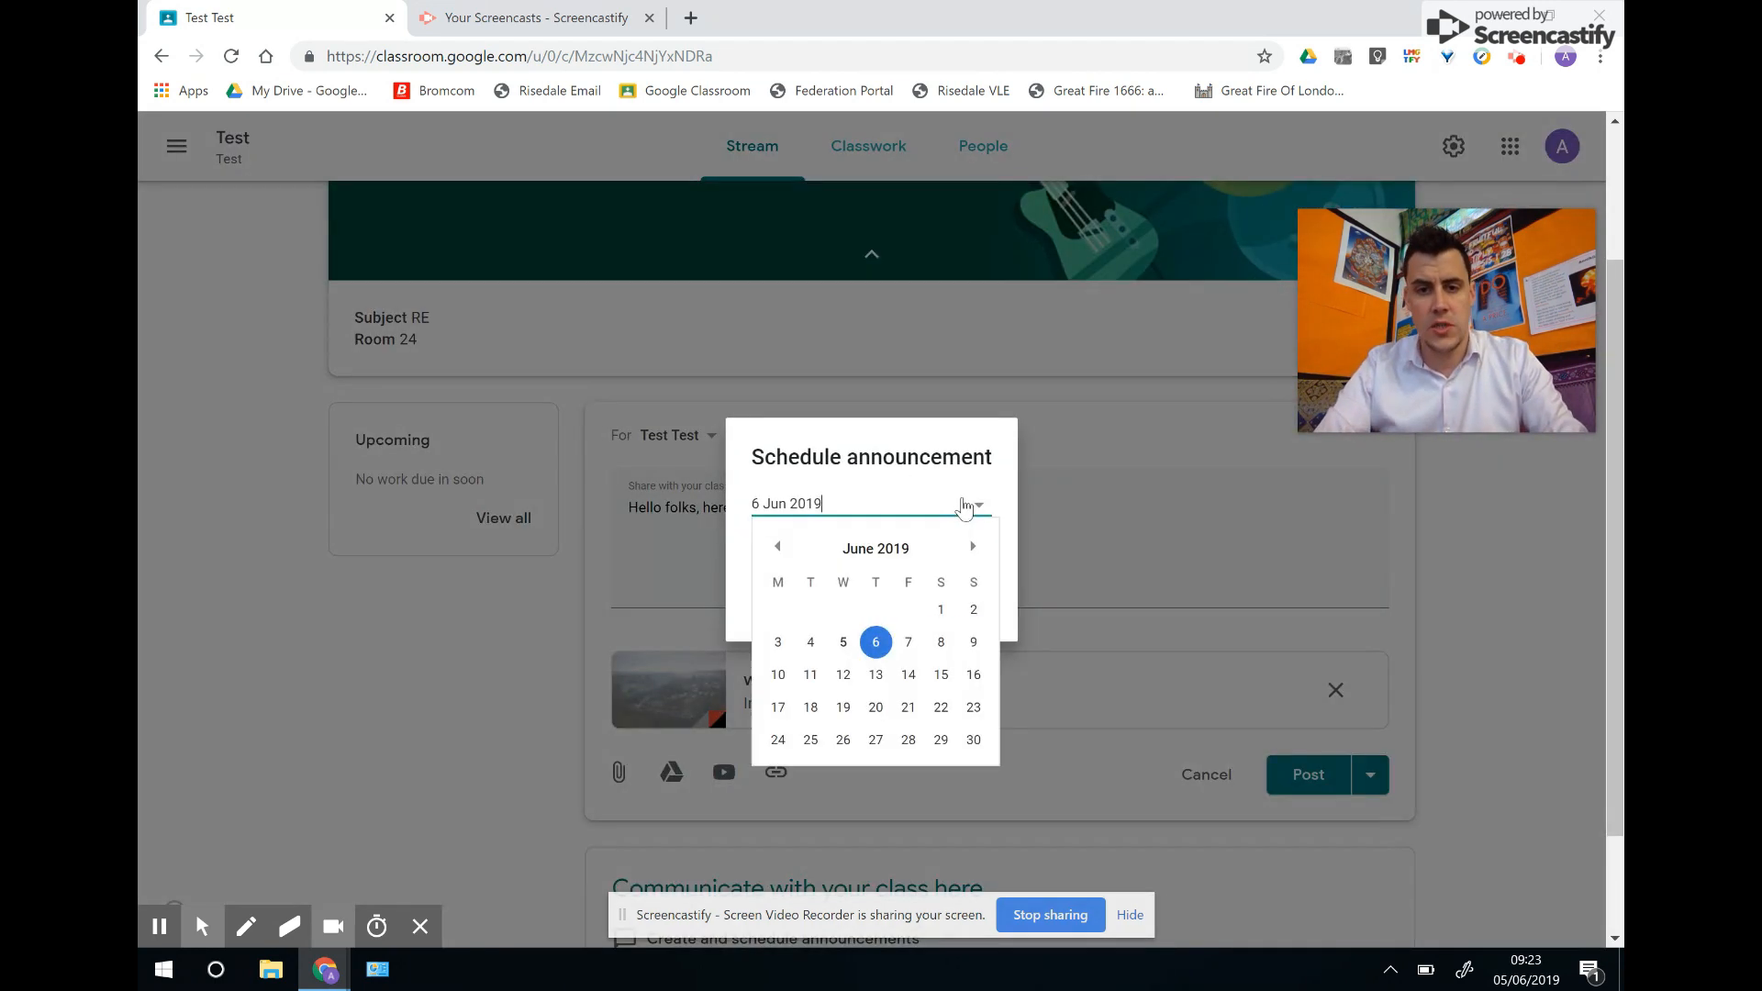
left_click(712, 555)
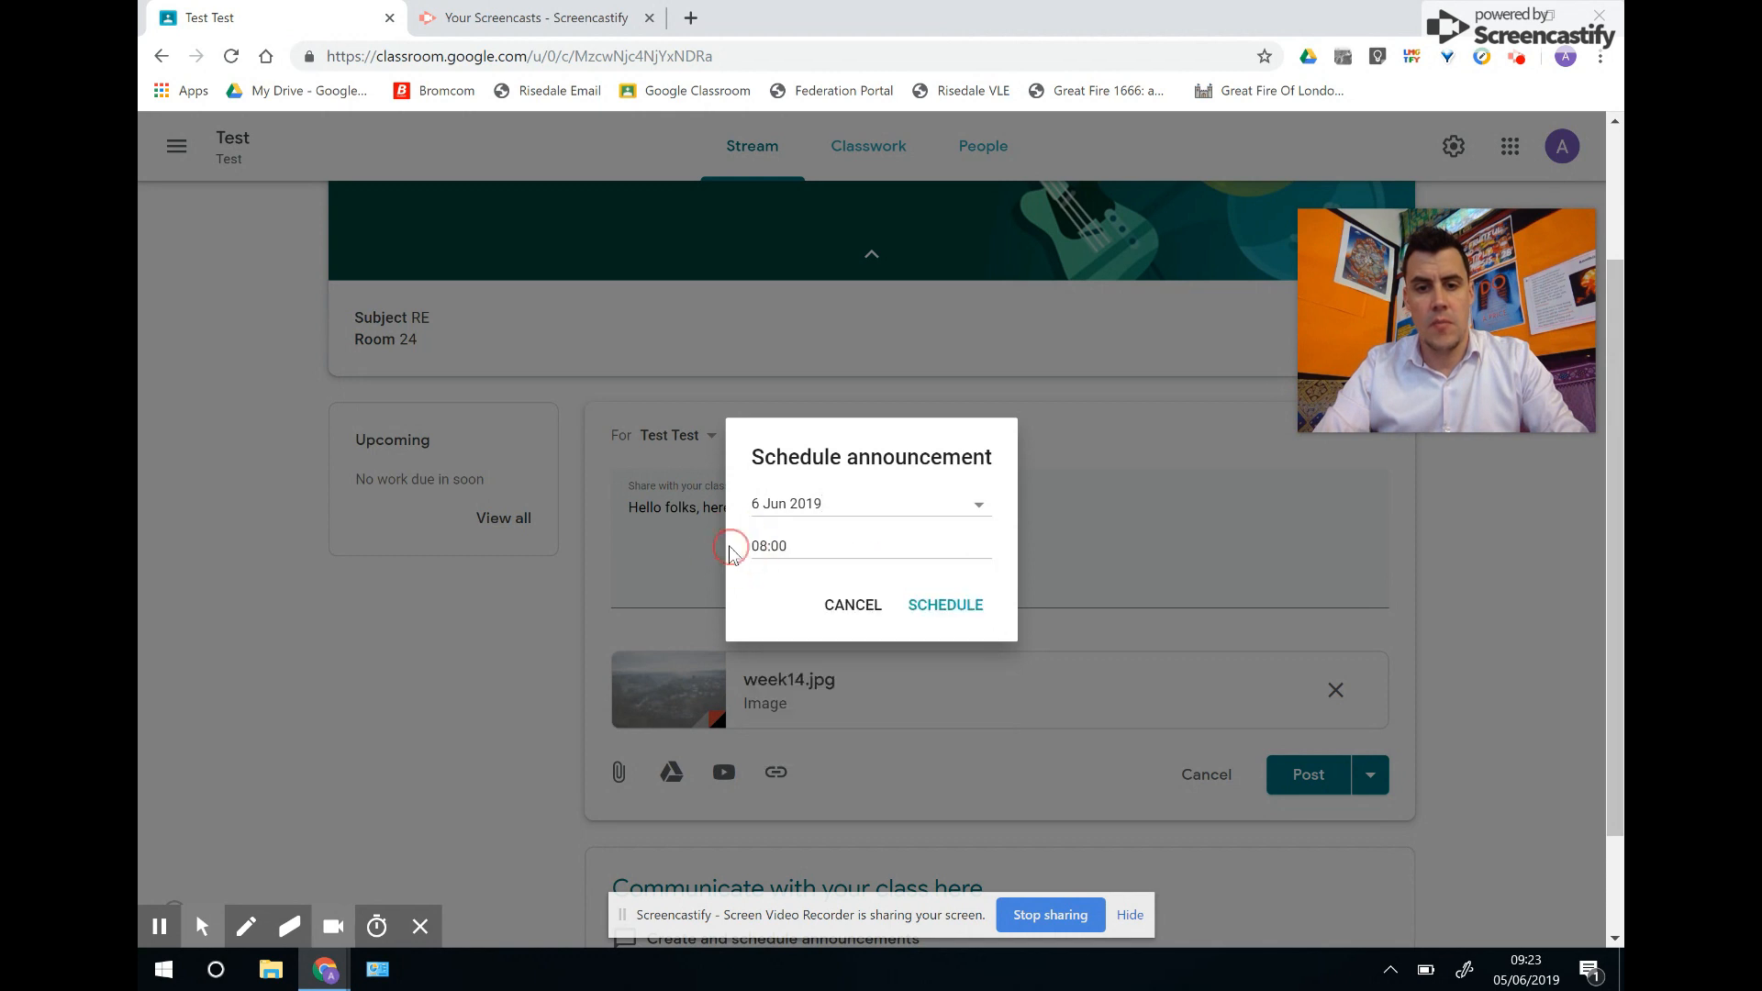
left_click(852, 607)
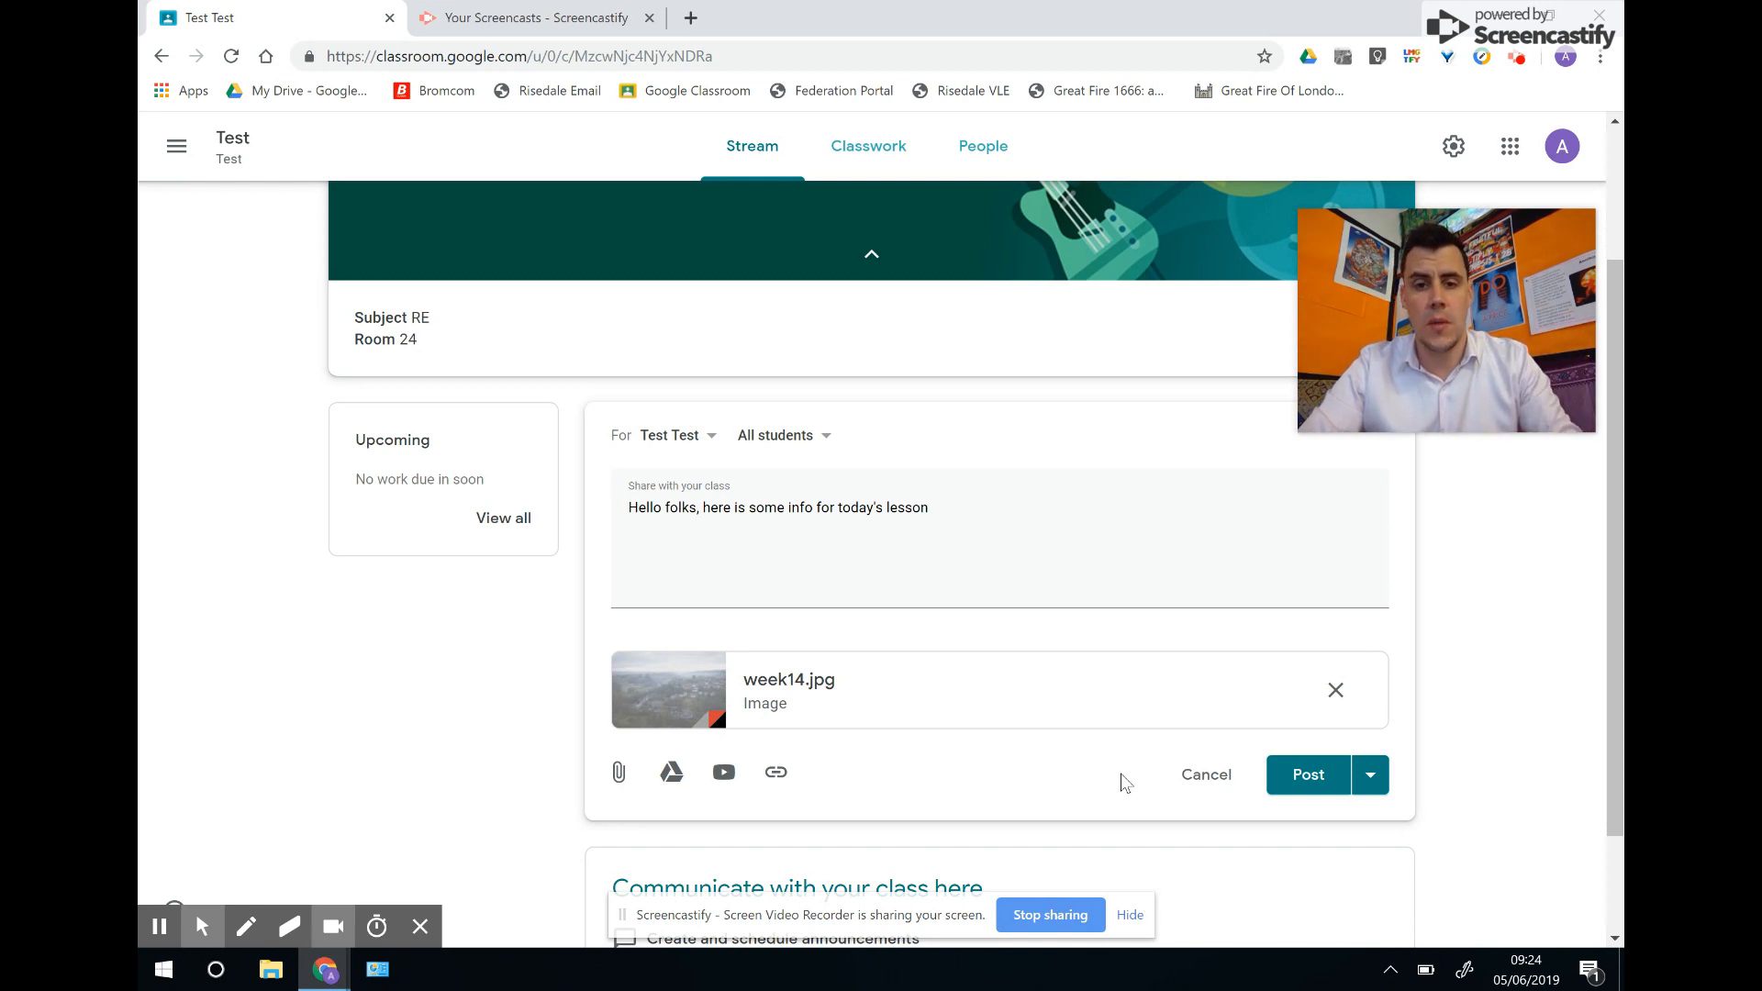
left_click(1319, 780)
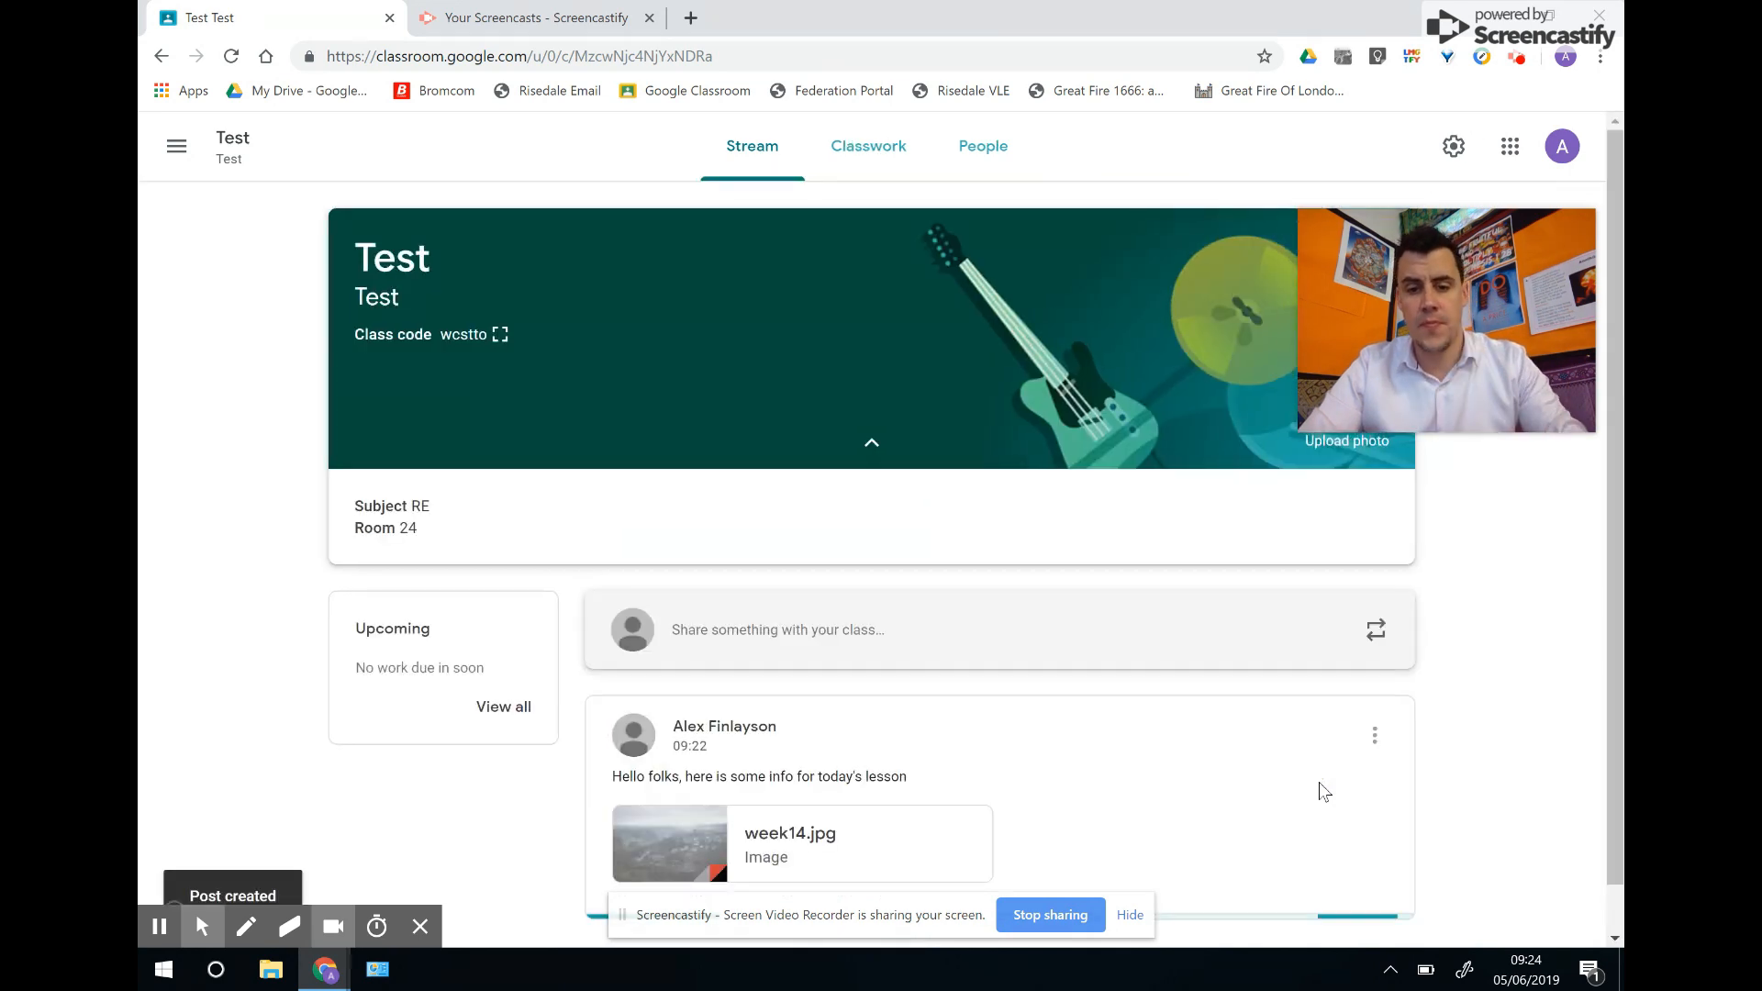
Preview the attached week14.jpg image and return to the class stream.
left_click_drag(1615, 508, 1615, 647)
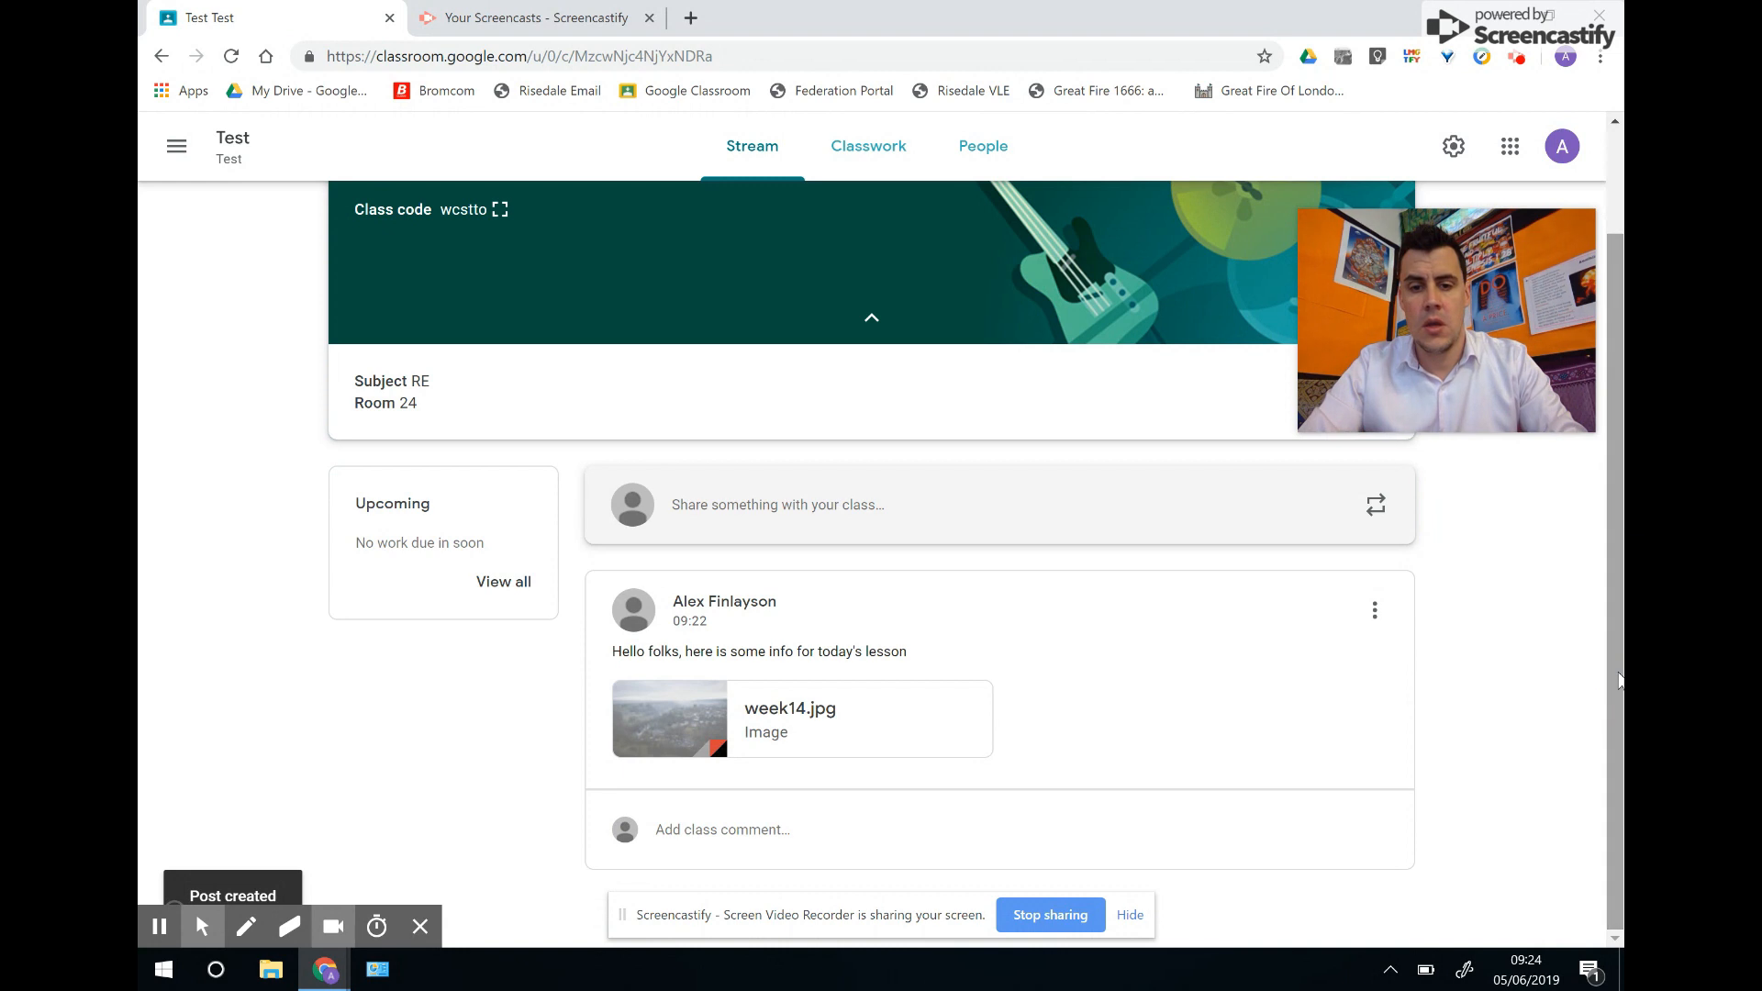
left_click(779, 707)
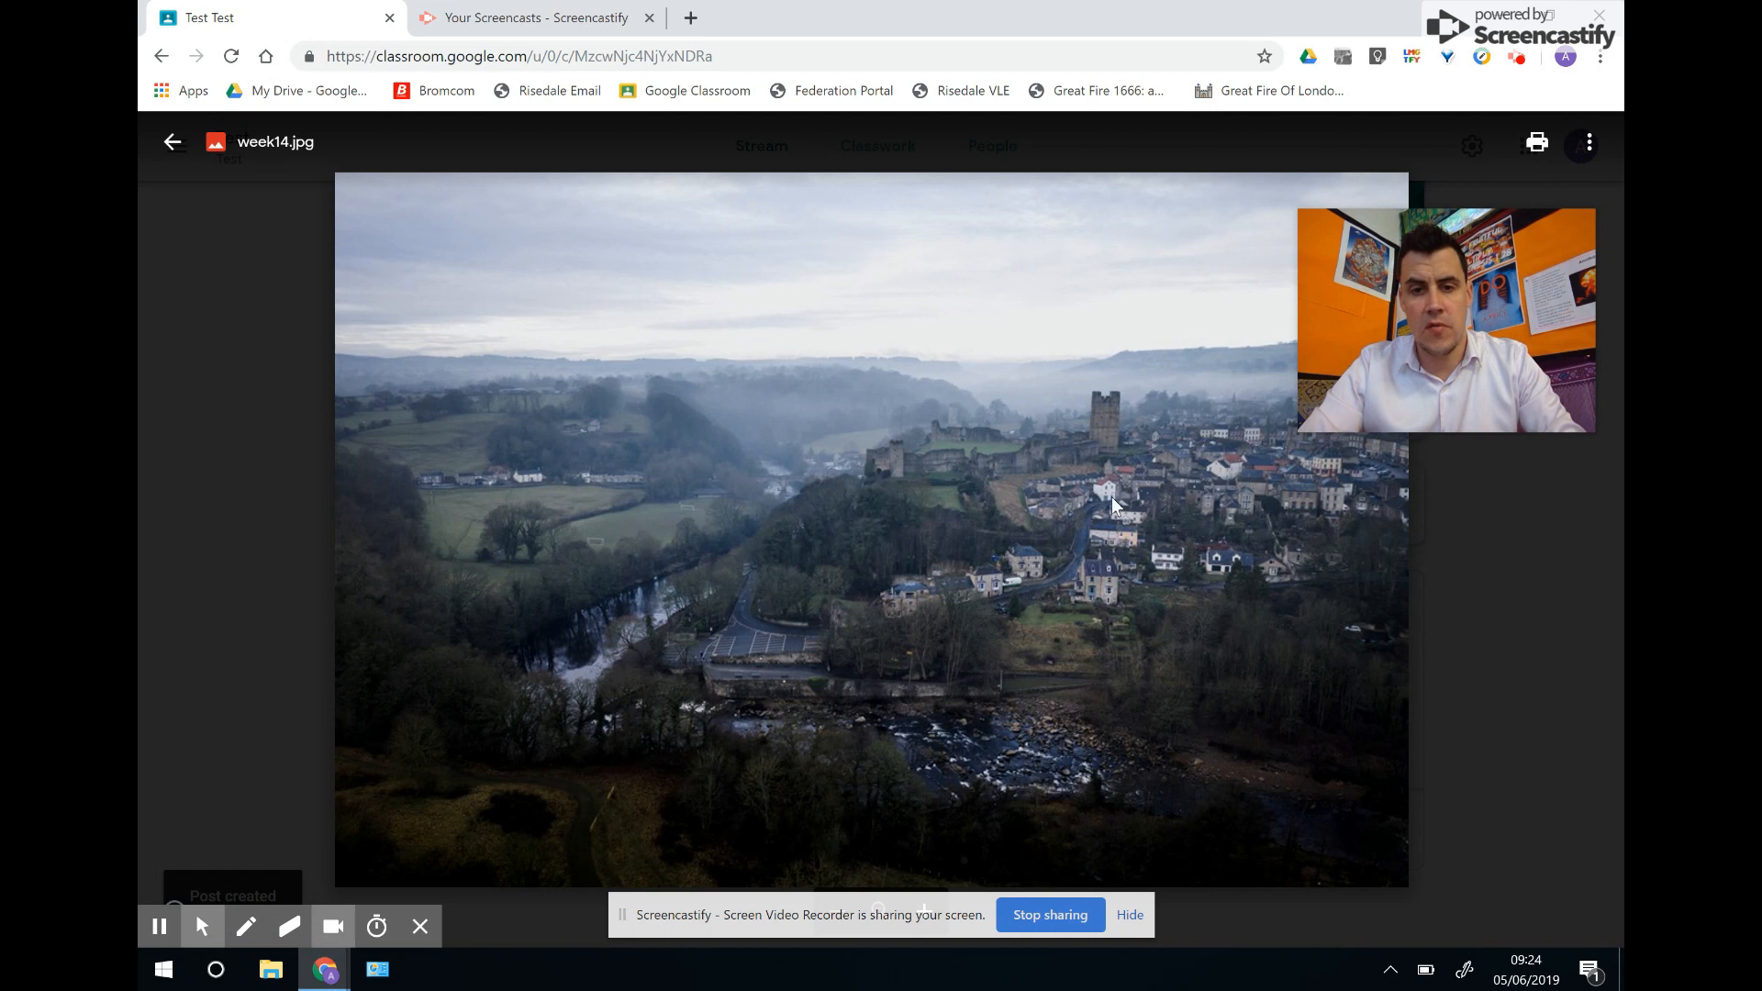
left_click(172, 141)
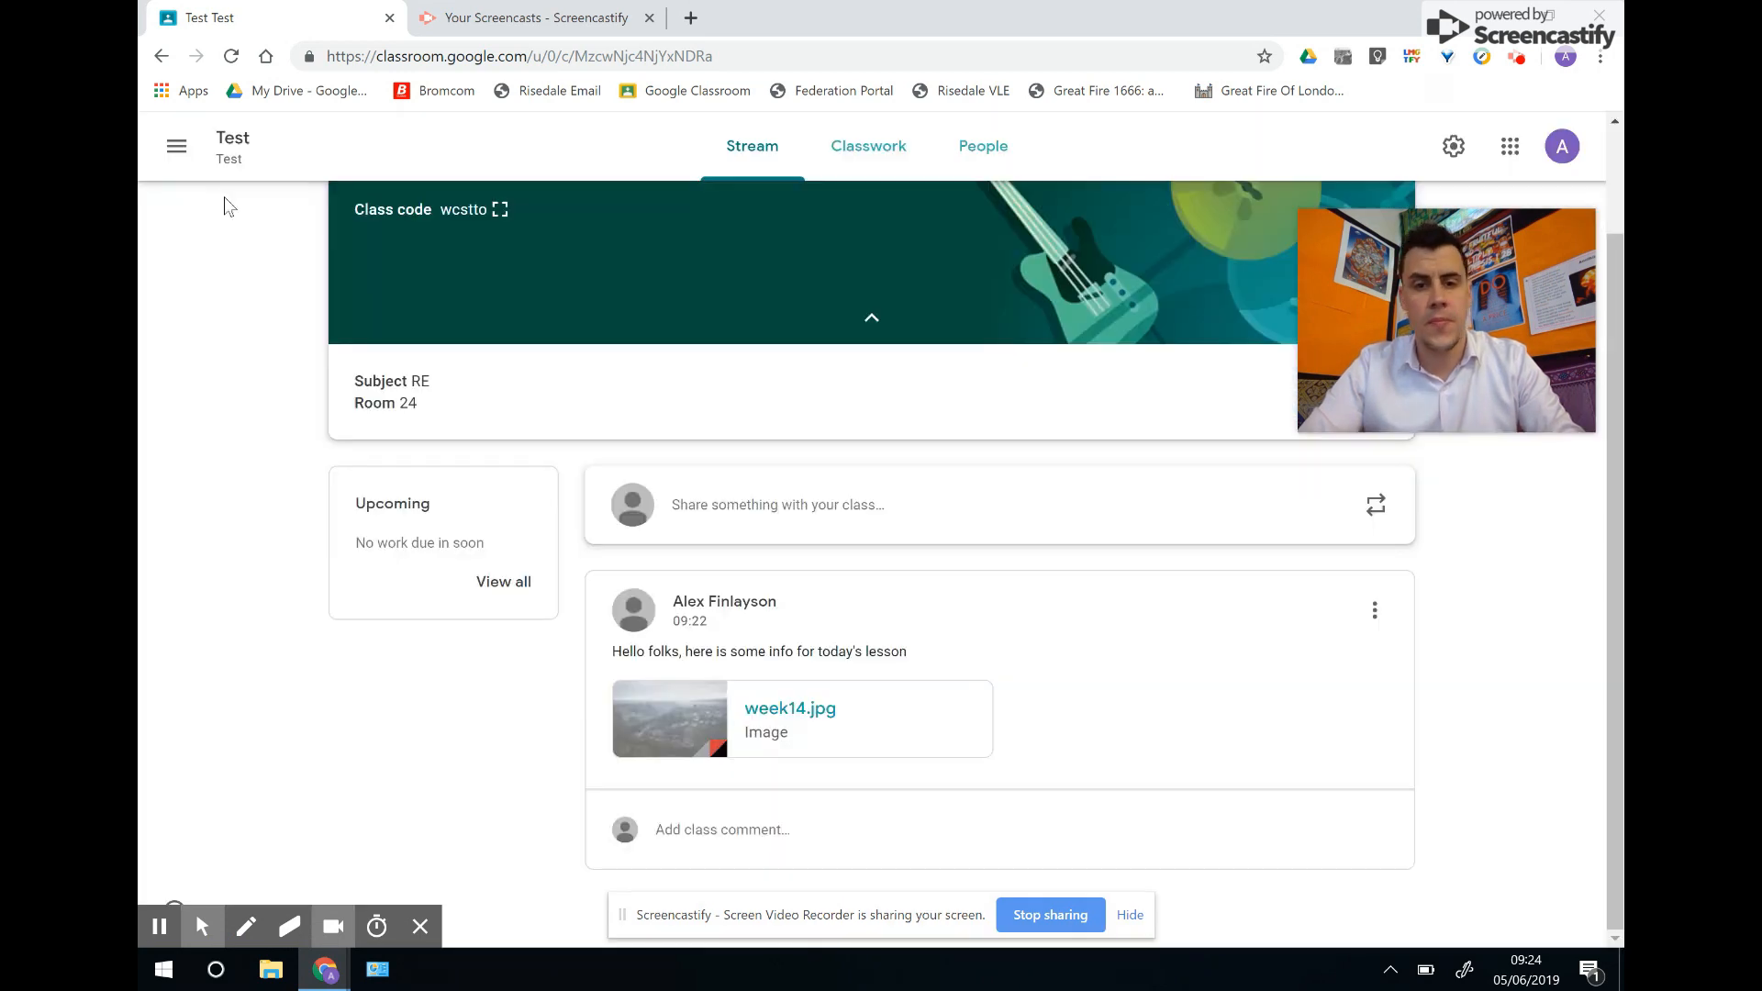
Check the post's options and comment box without changes, then bring up Reuse post's class list.
left_click(1375, 611)
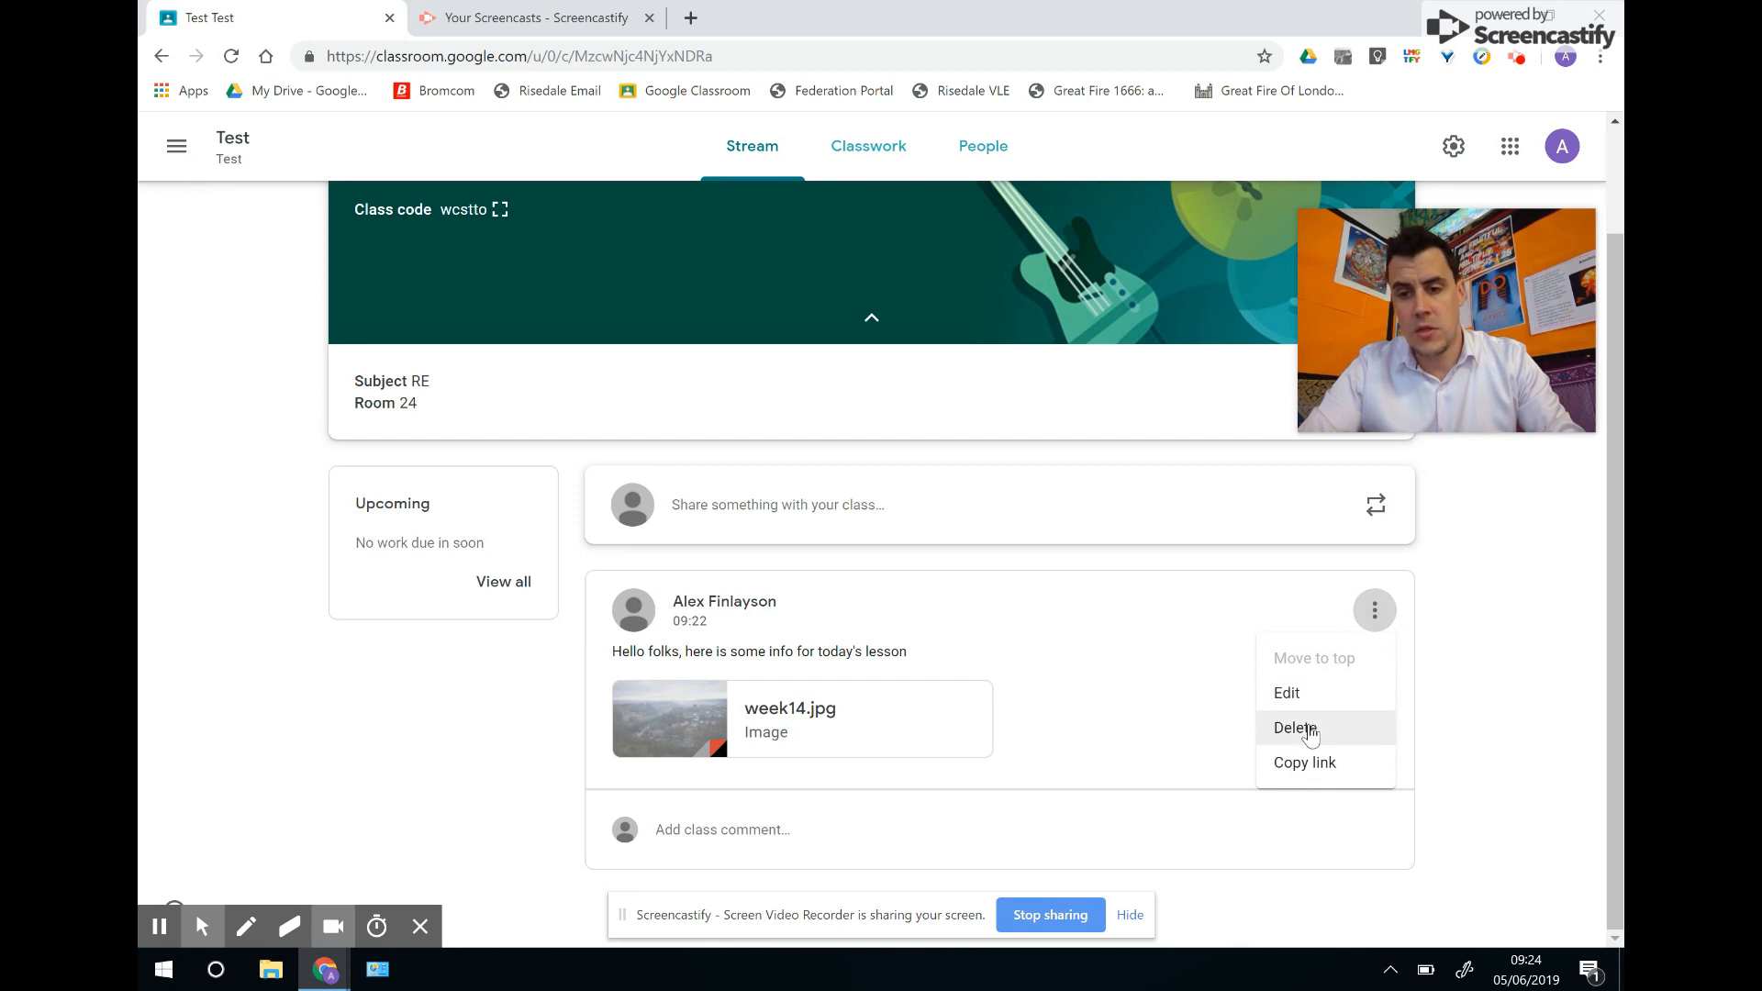
left_click(1493, 662)
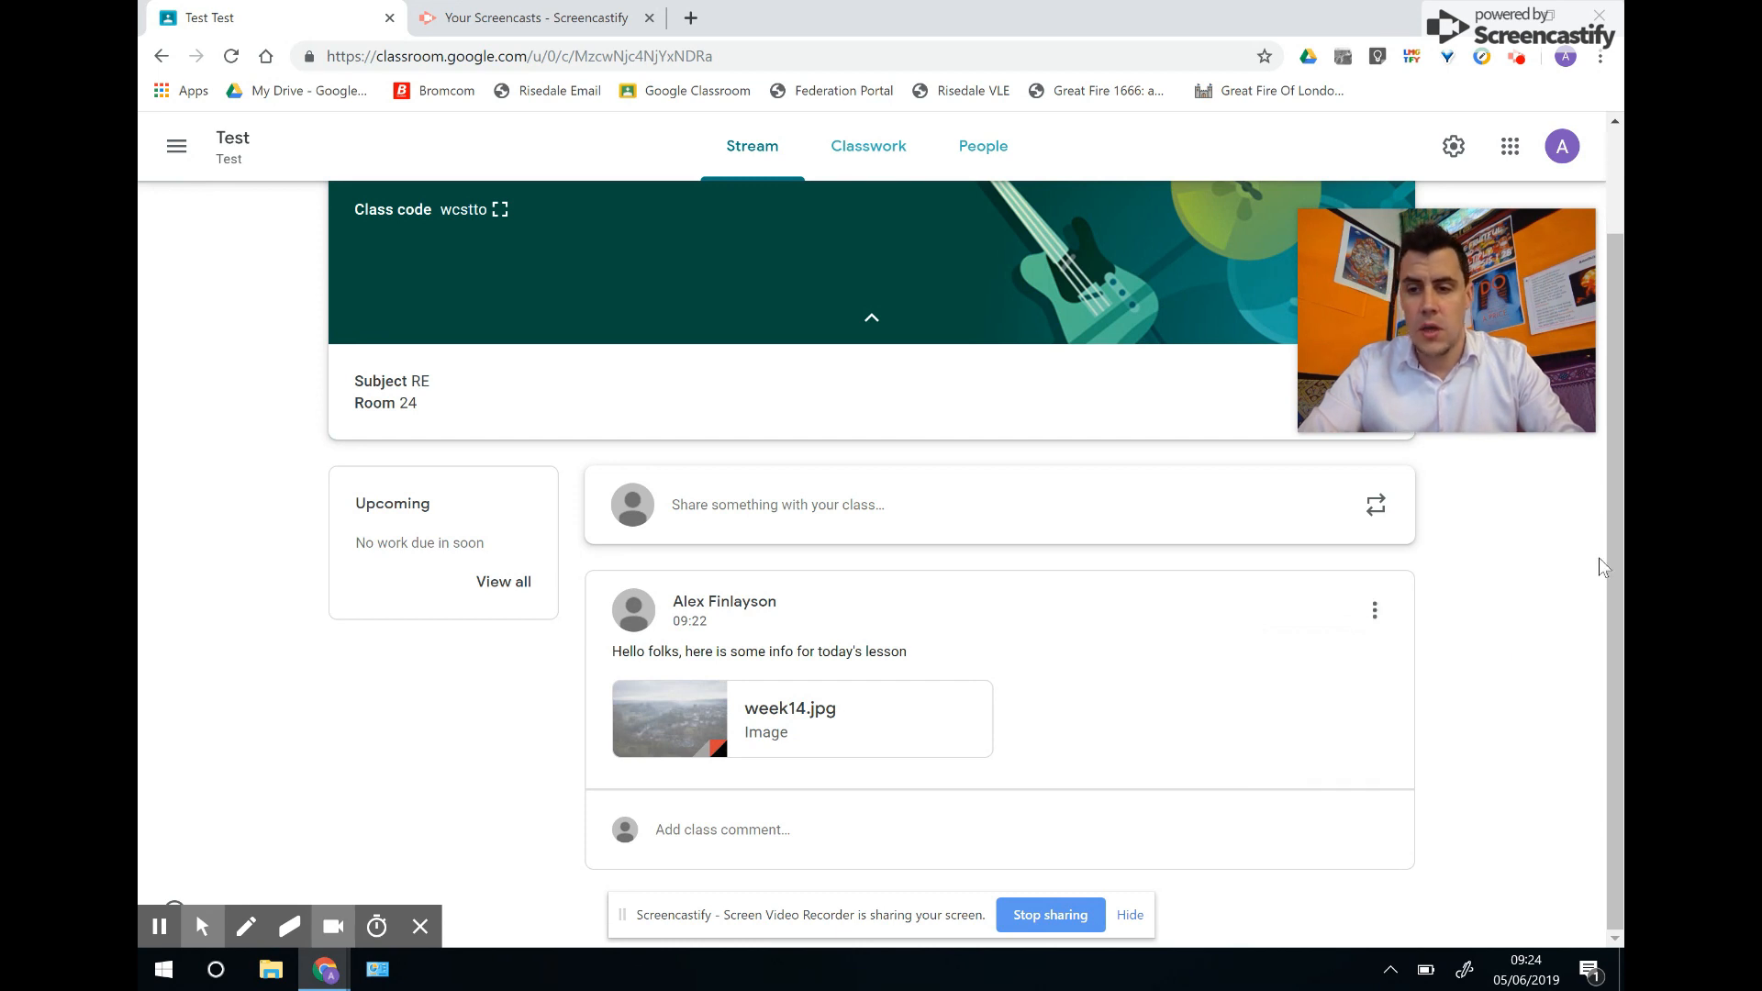
left_click(789, 839)
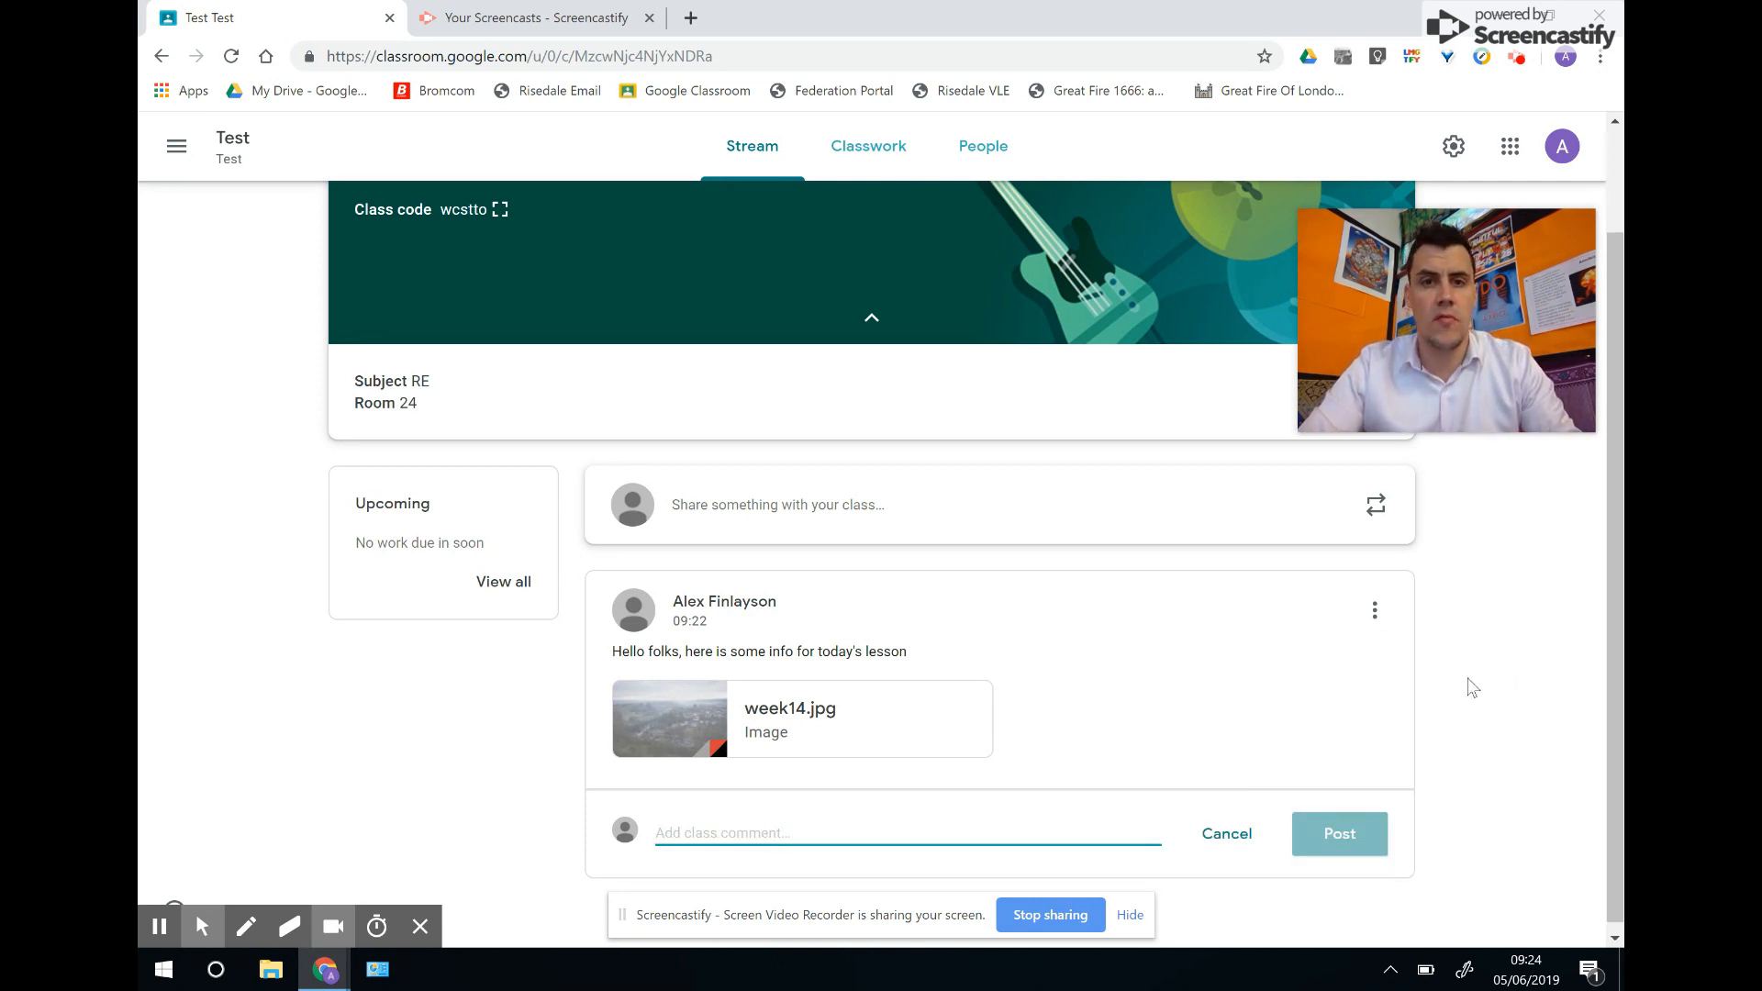
left_click(1518, 596)
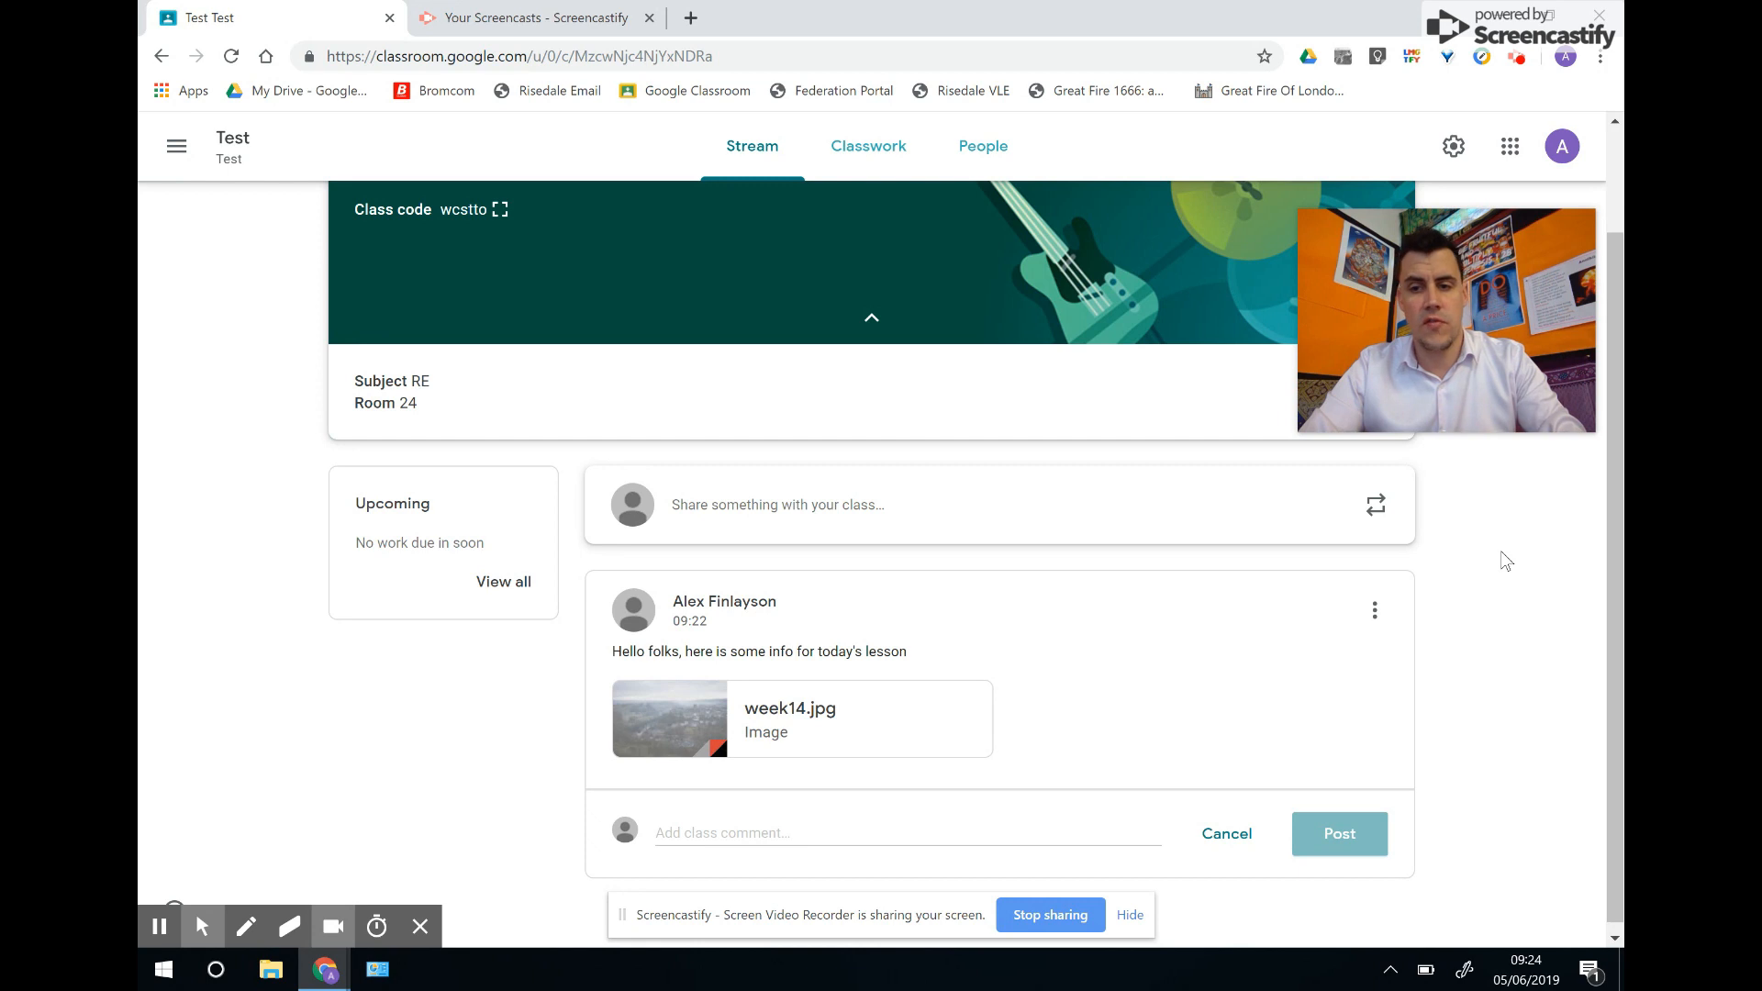
left_click(1376, 510)
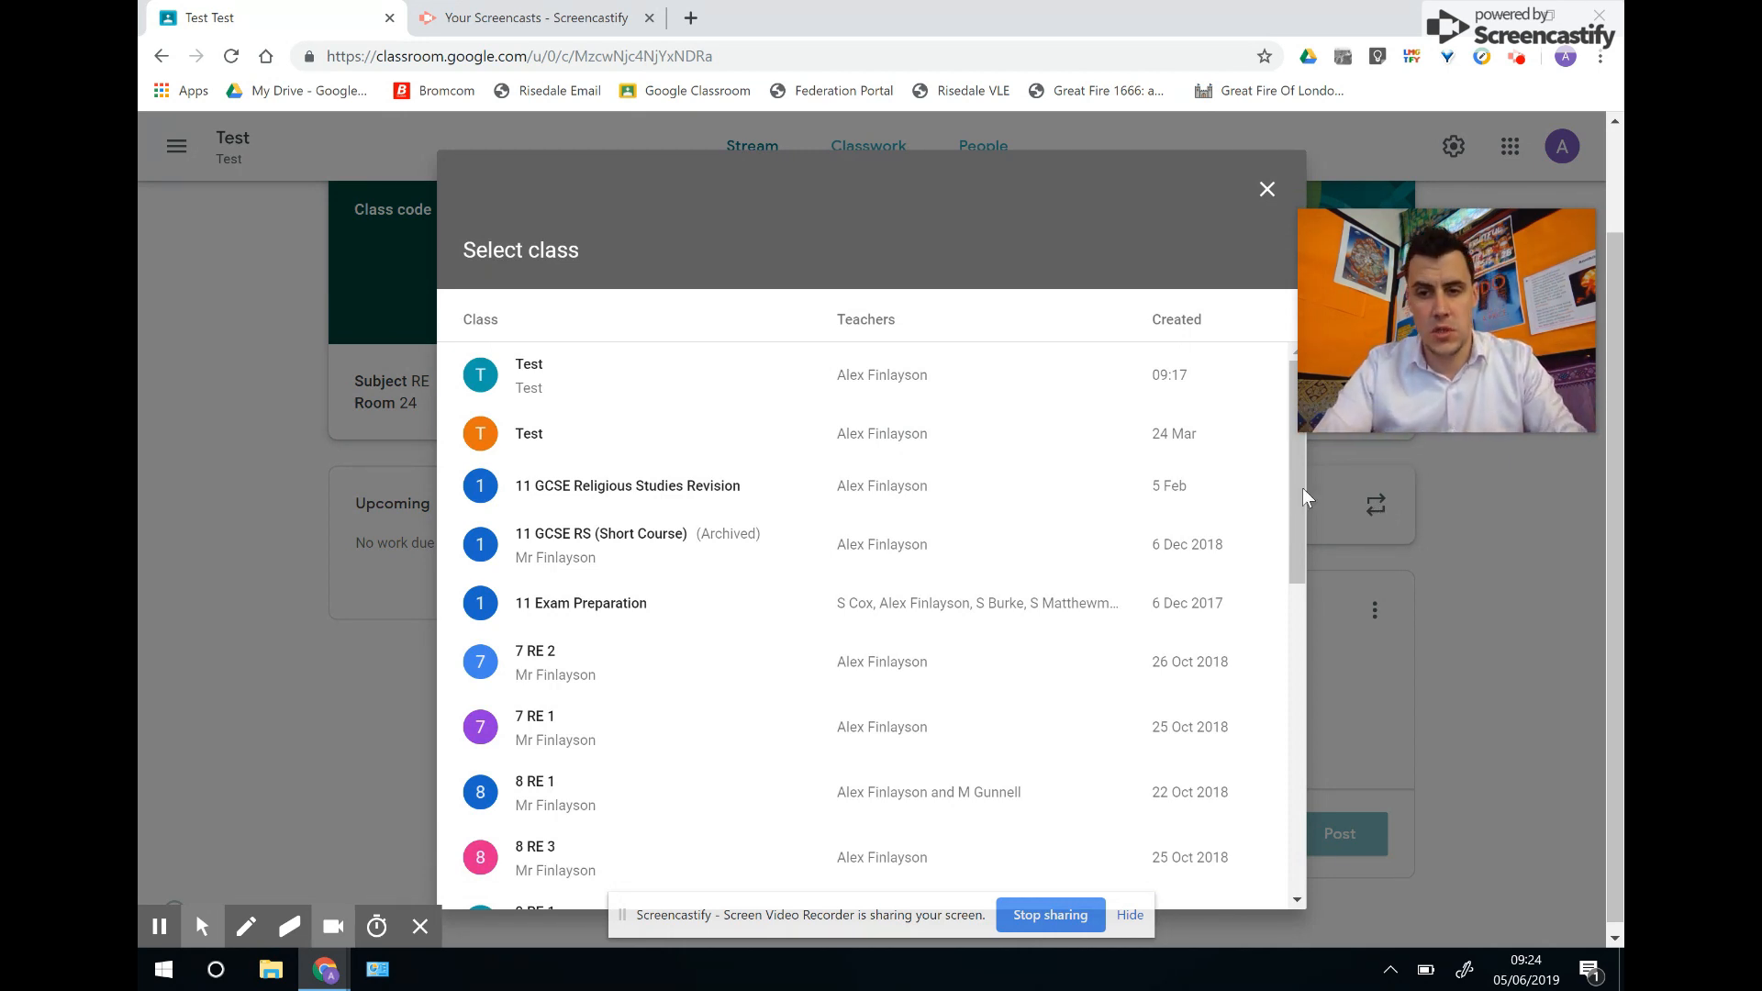
Close the Select class list and start a new post, checking which classes it targets.
left_click_drag(1294, 495, 1307, 668)
left_click(1266, 189)
left_click(787, 510)
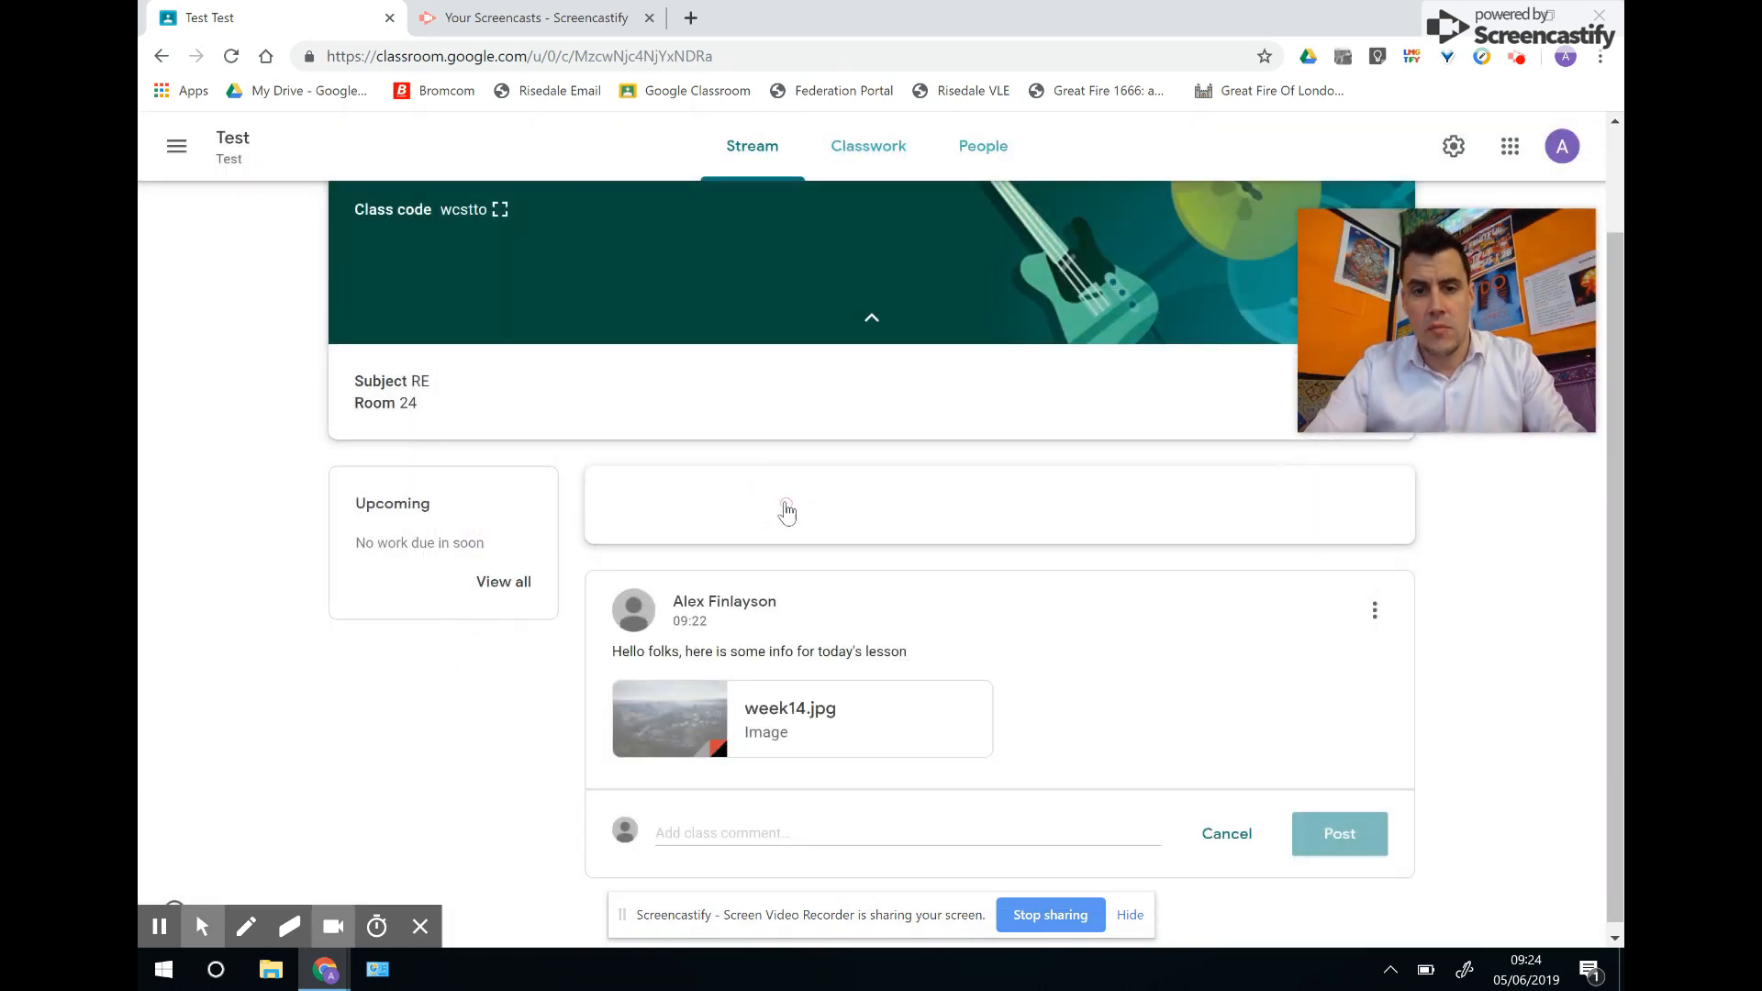
left_click(711, 507)
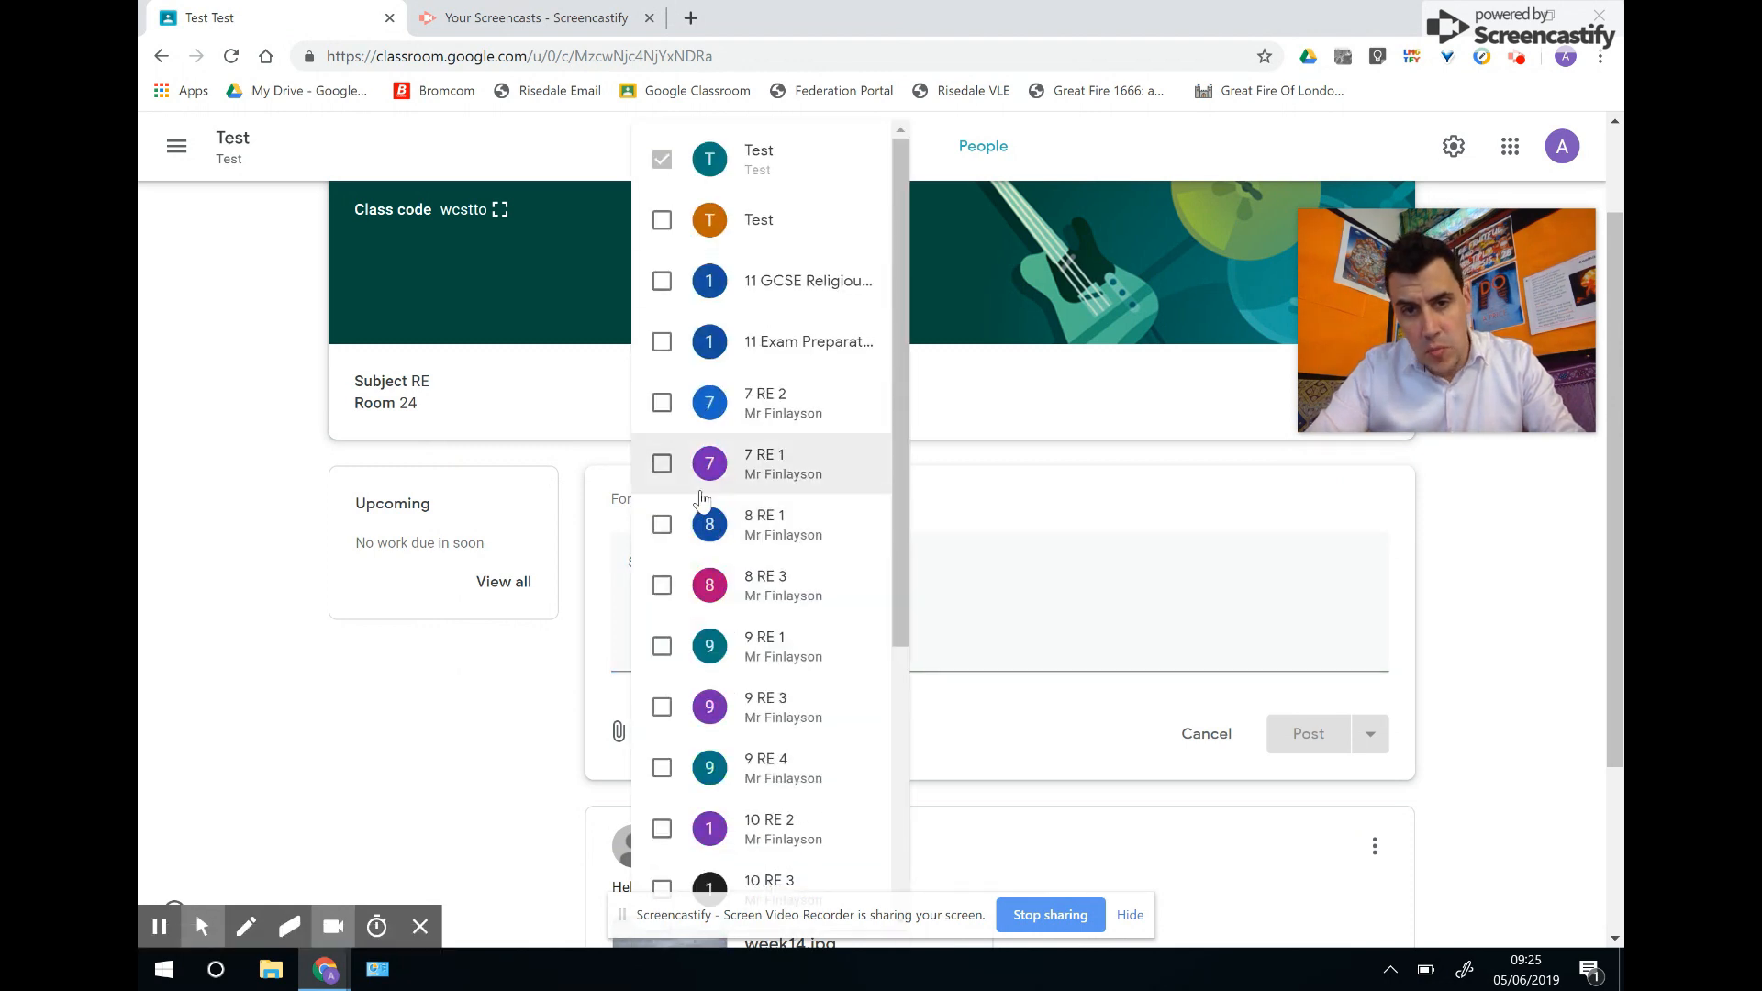
left_click(988, 525)
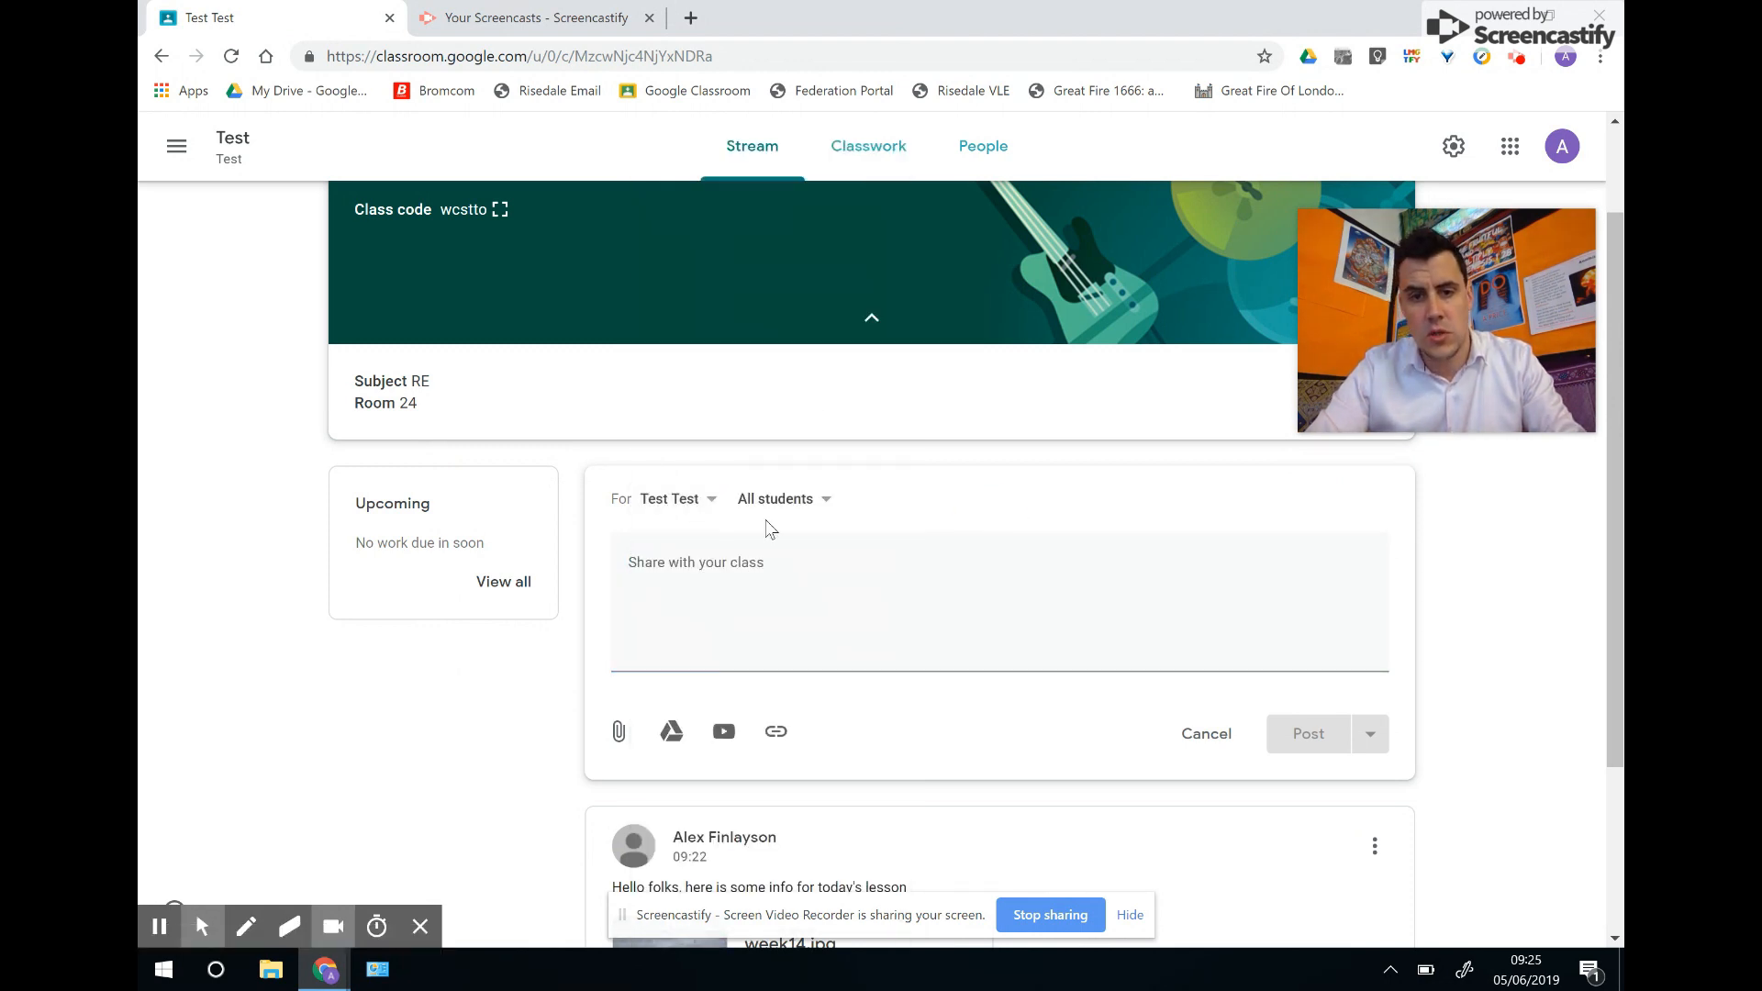
Confirm the post targets only Test and All students, then discard the empty draft.
left_click(682, 507)
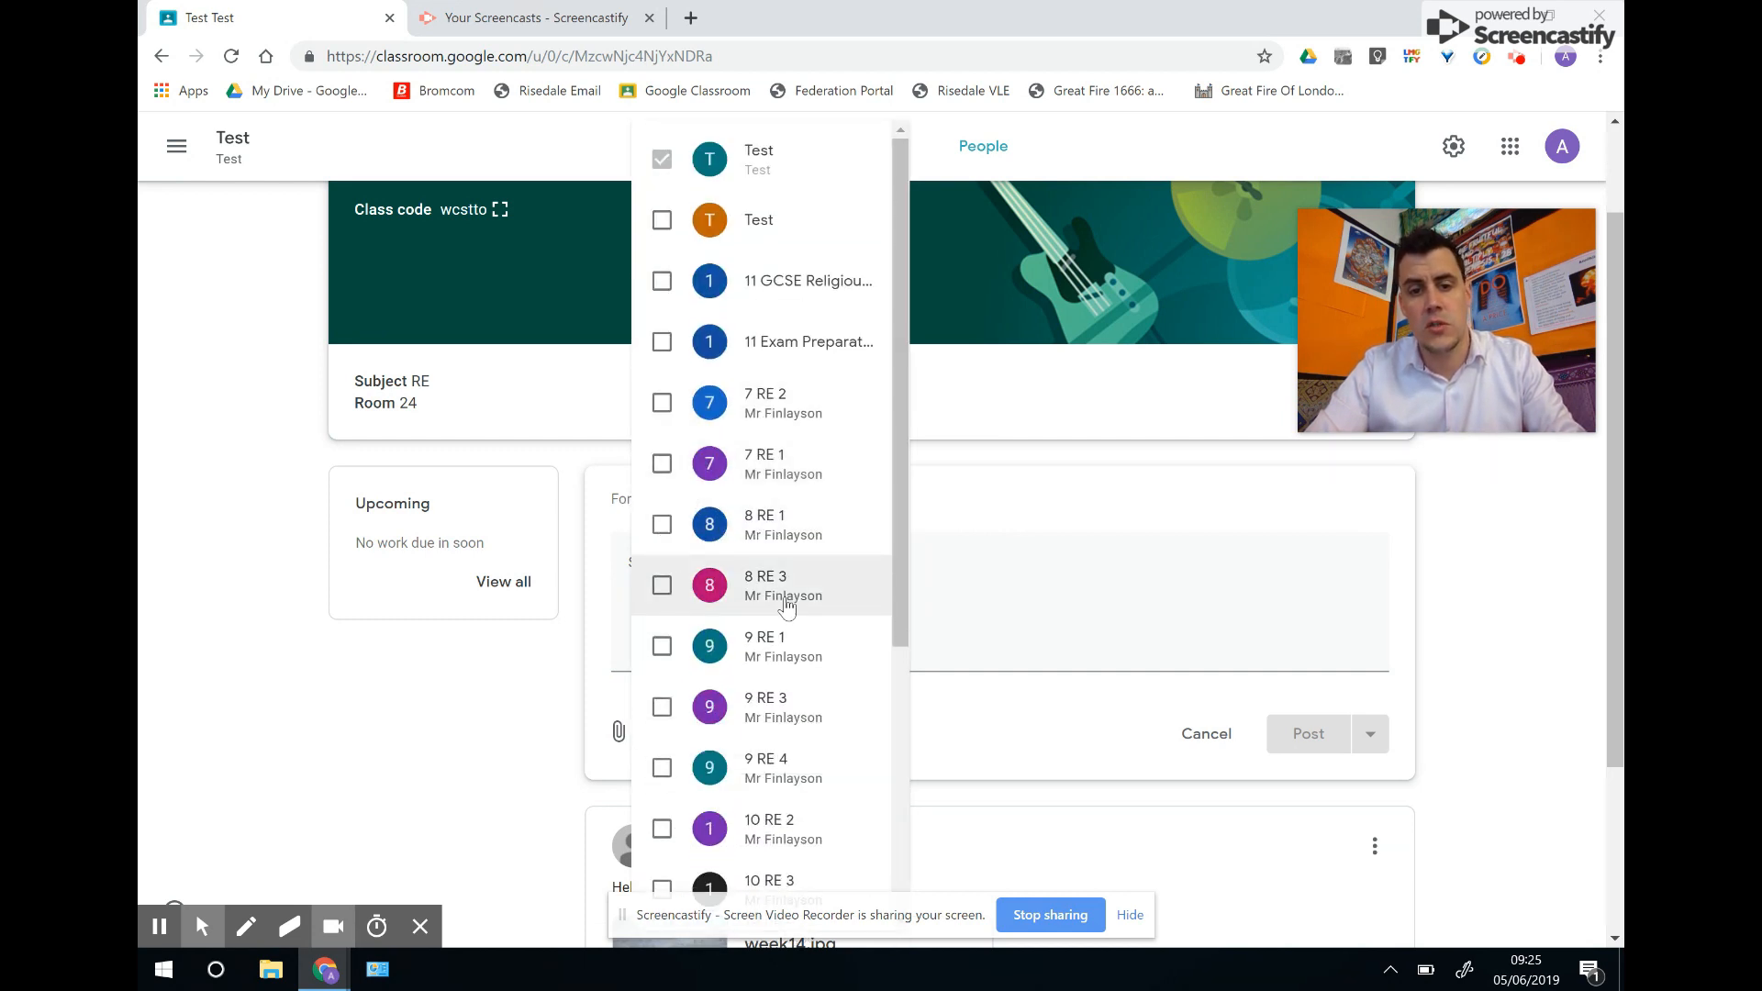
left_click(1001, 504)
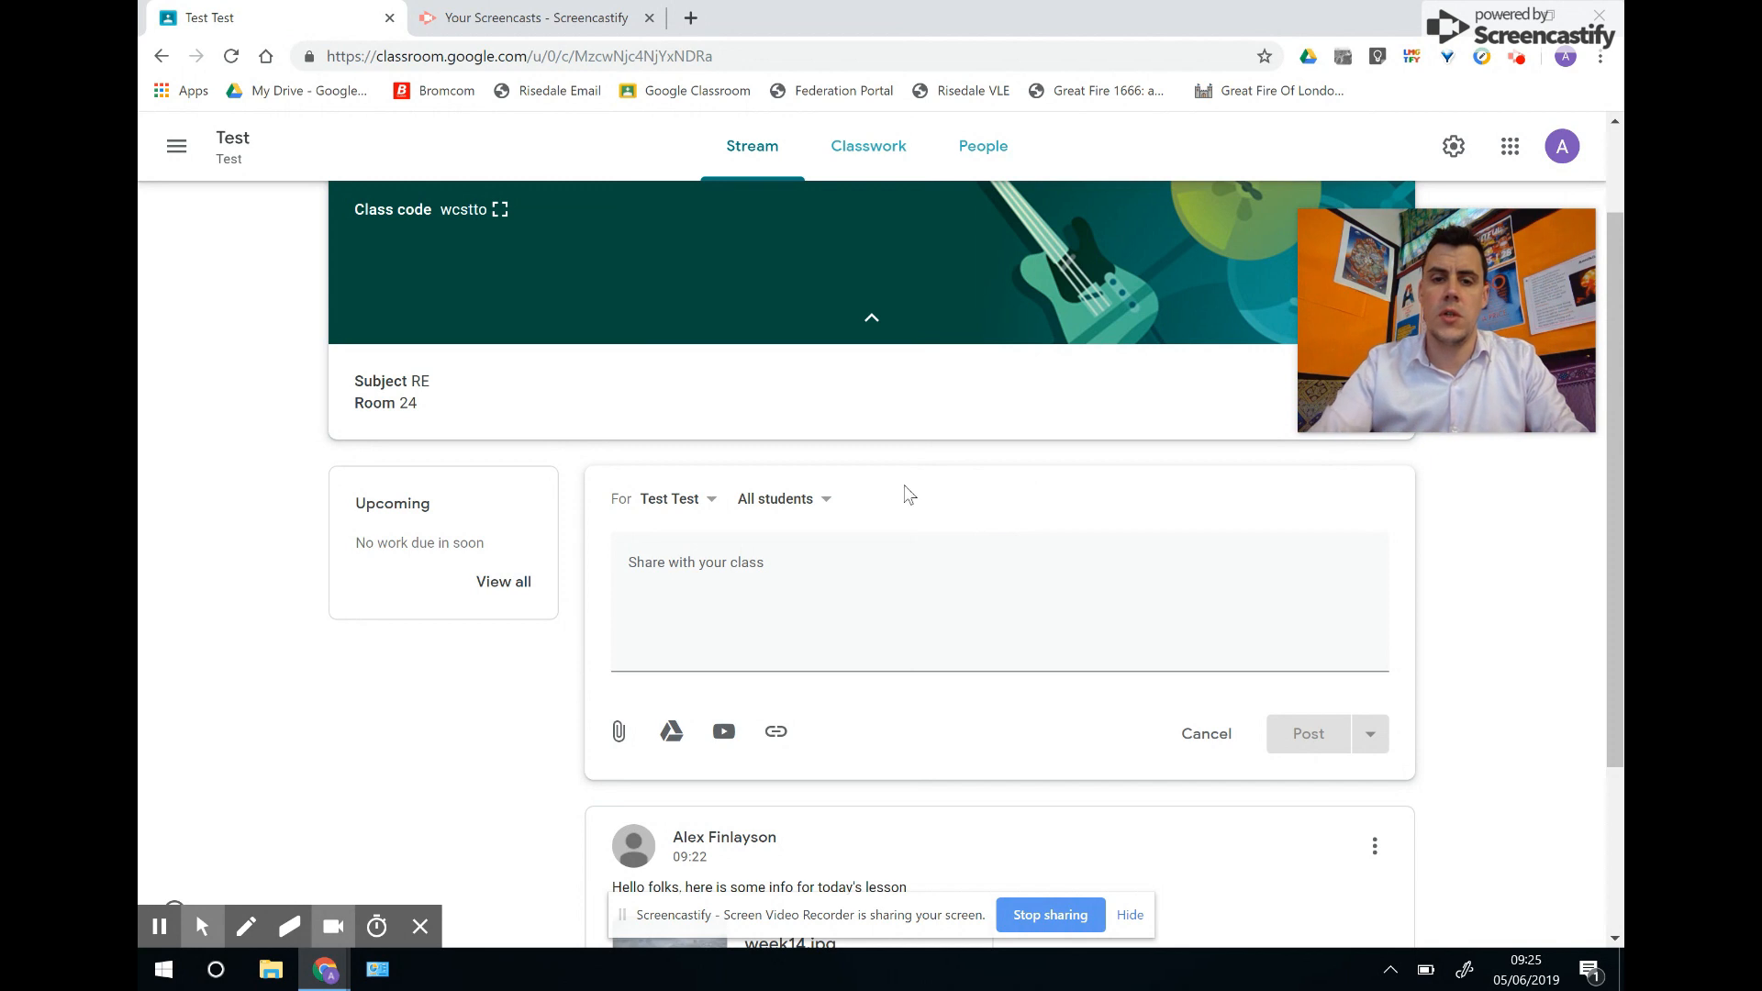
left_click(825, 508)
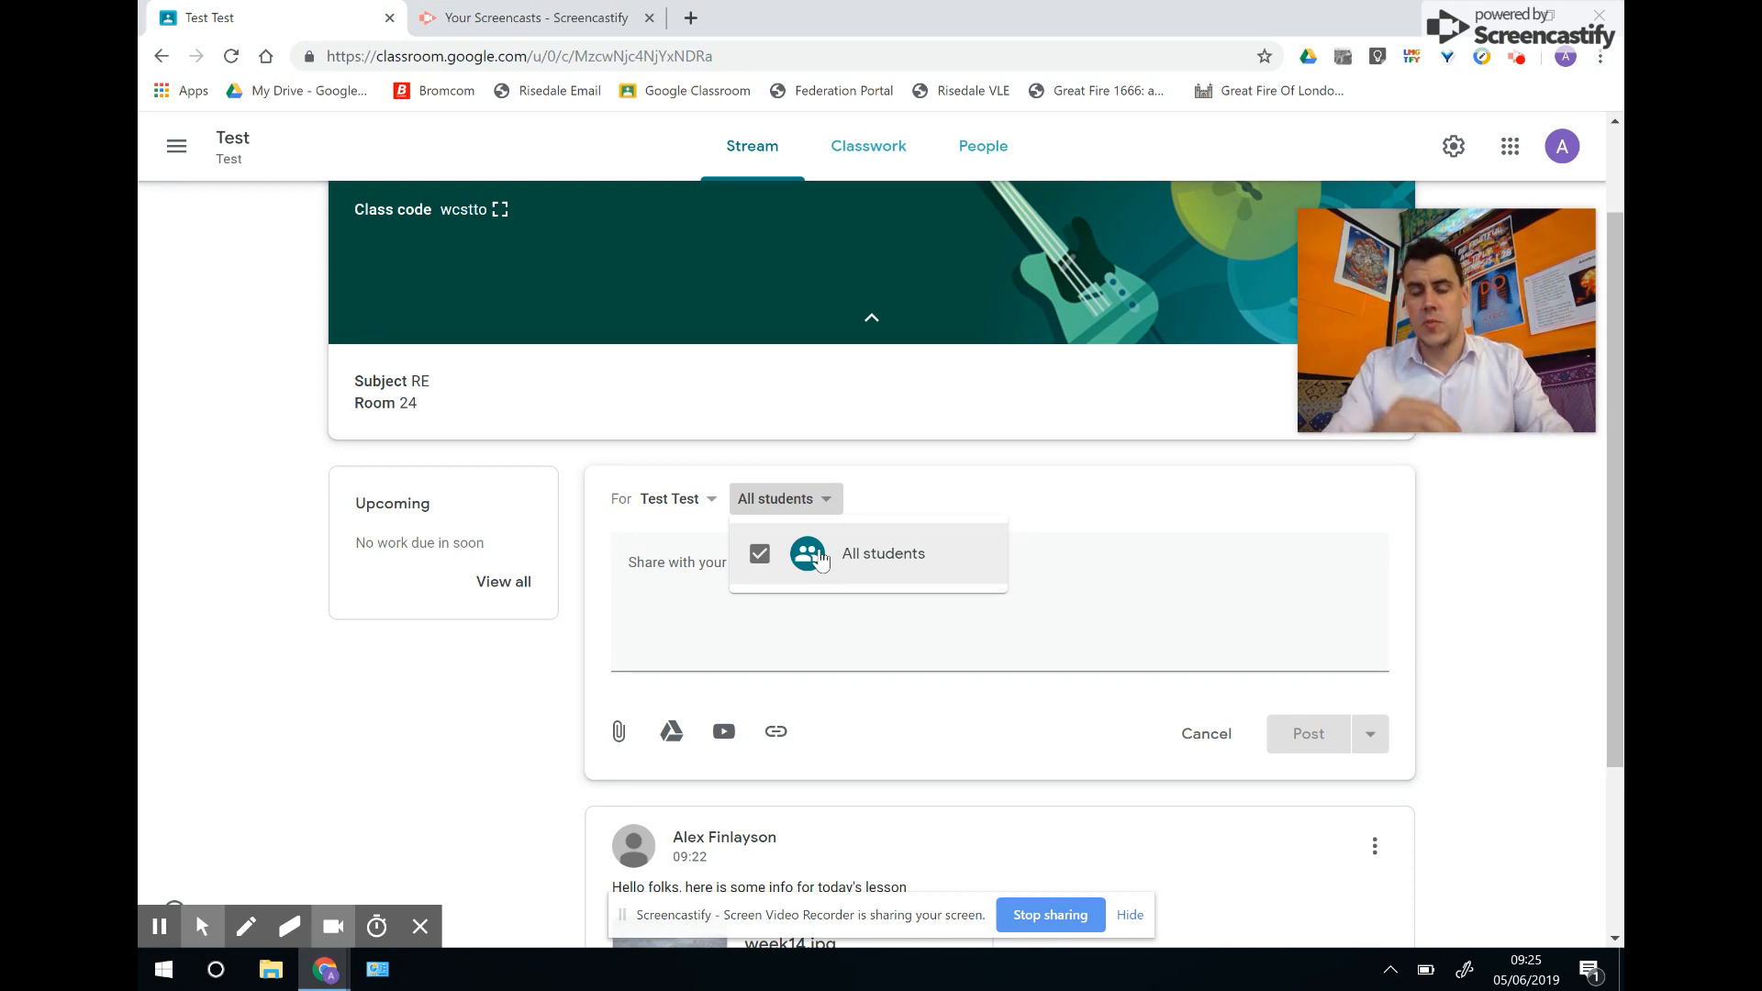
left_click(1194, 736)
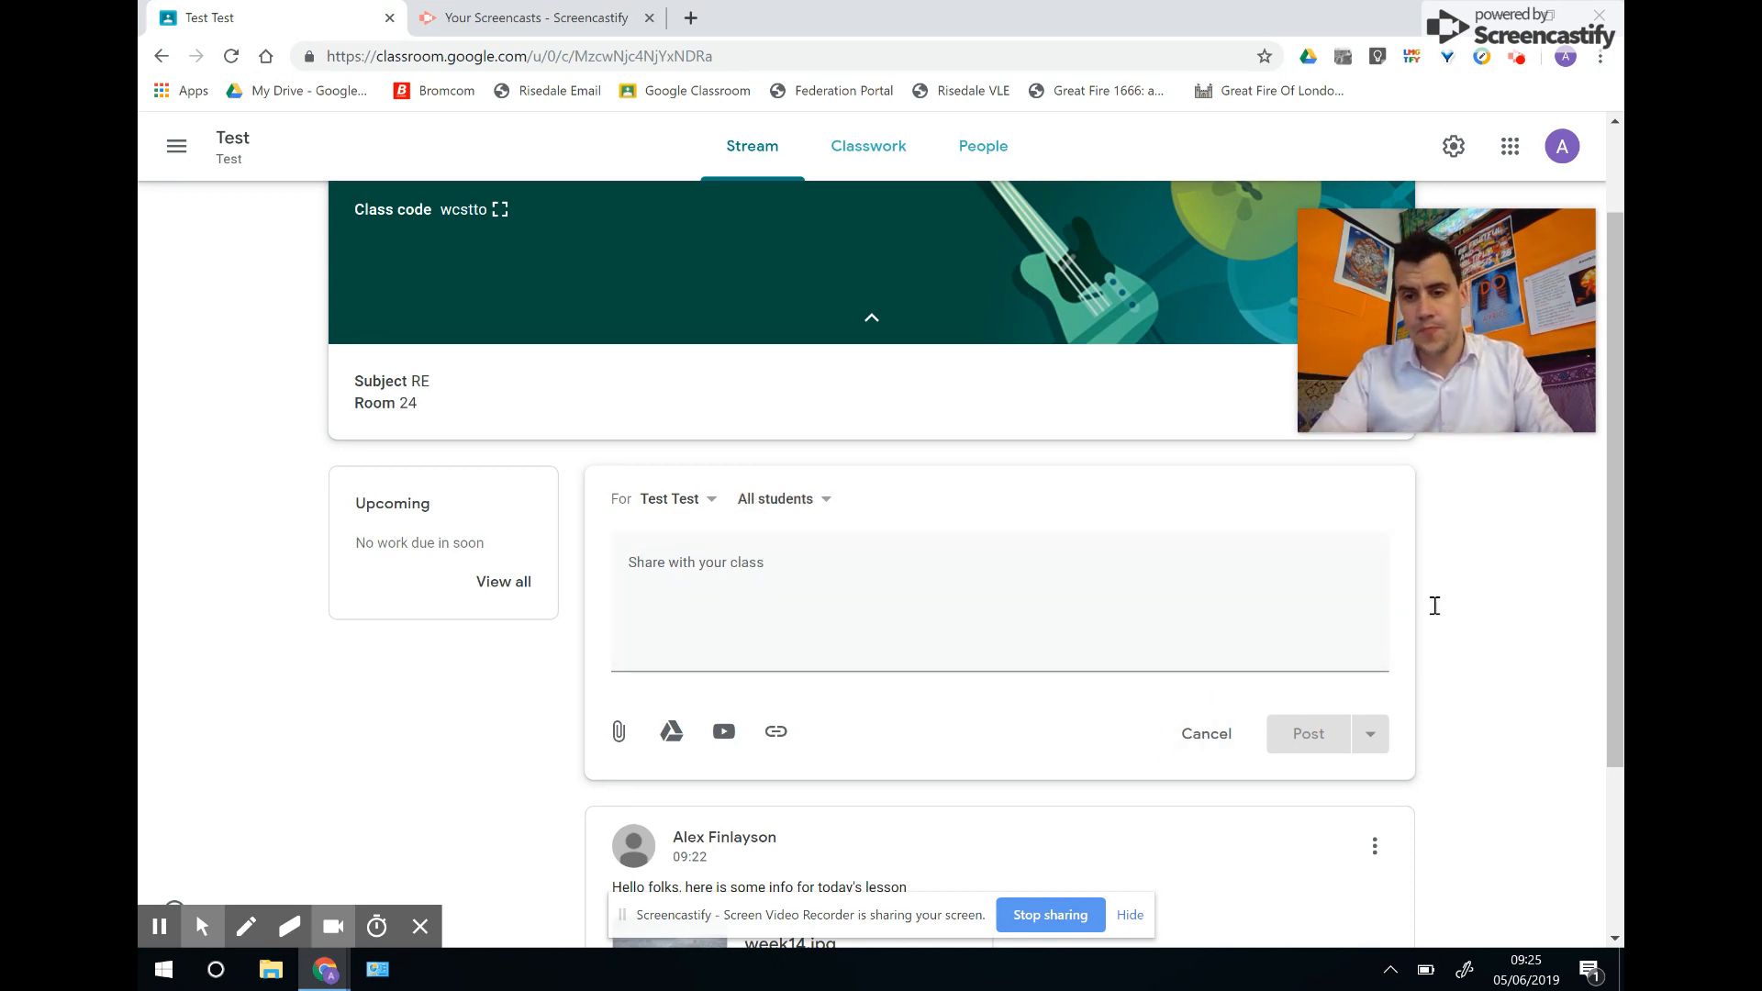
left_click(1219, 737)
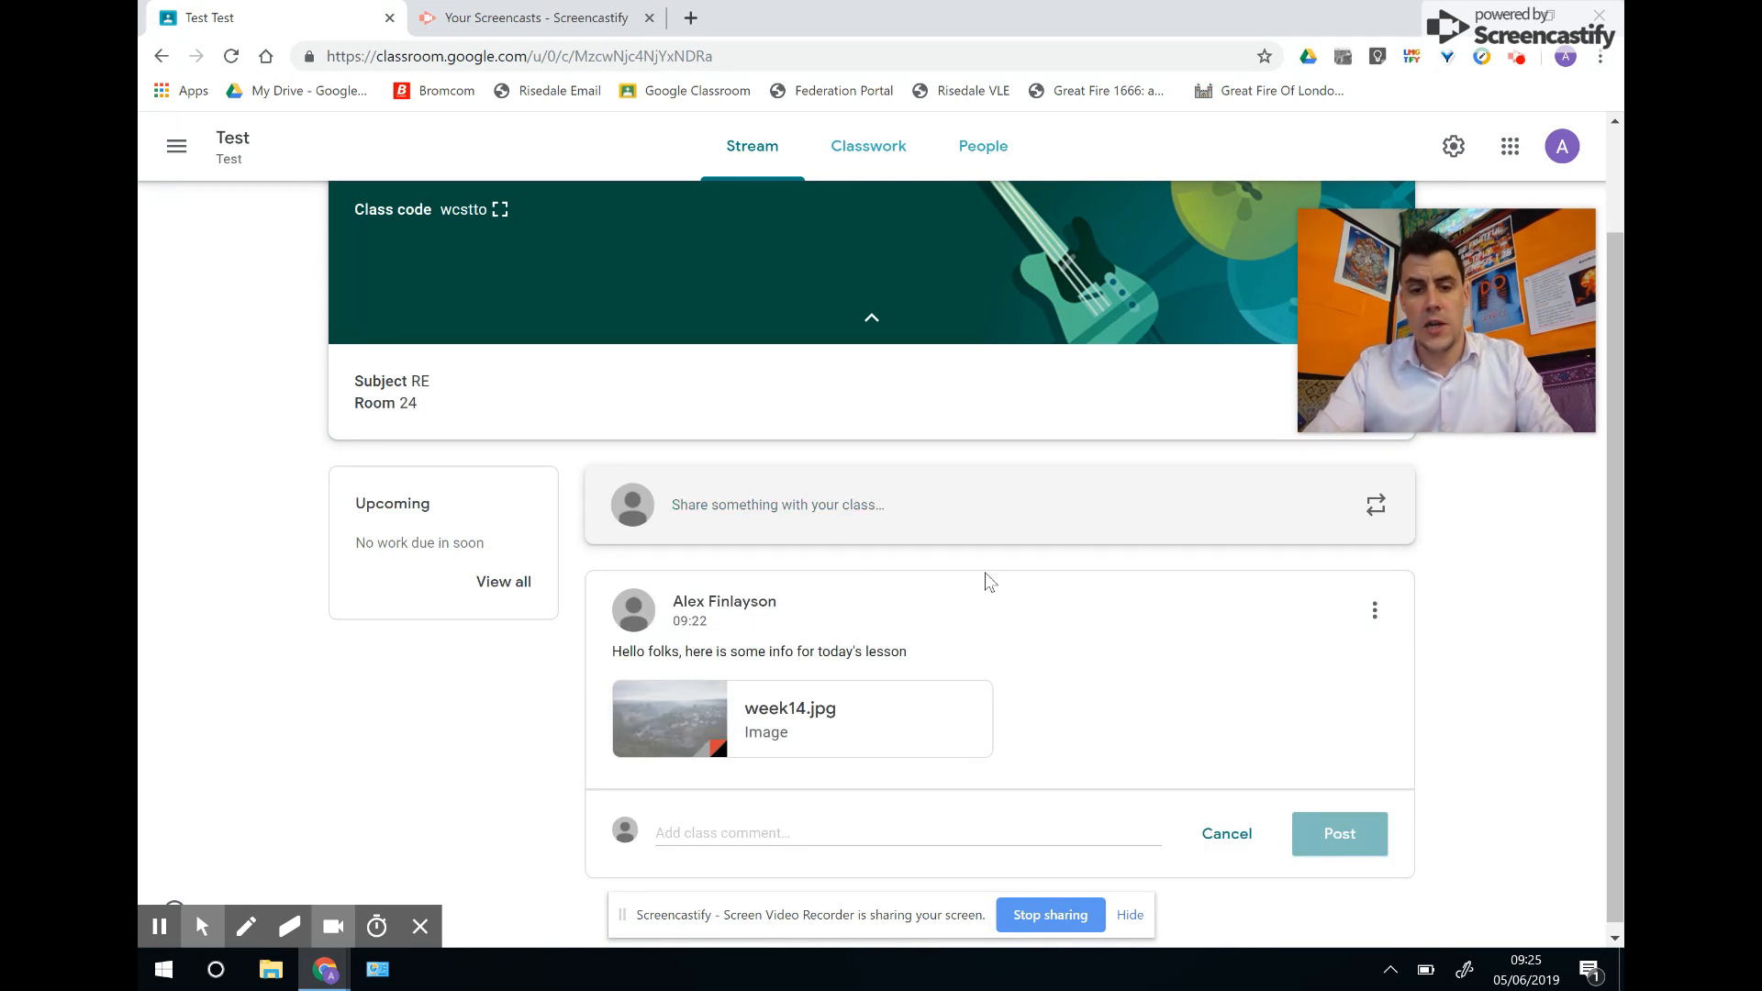
Go to the Test class's Classwork page and open the Create menu.
left_click(881, 149)
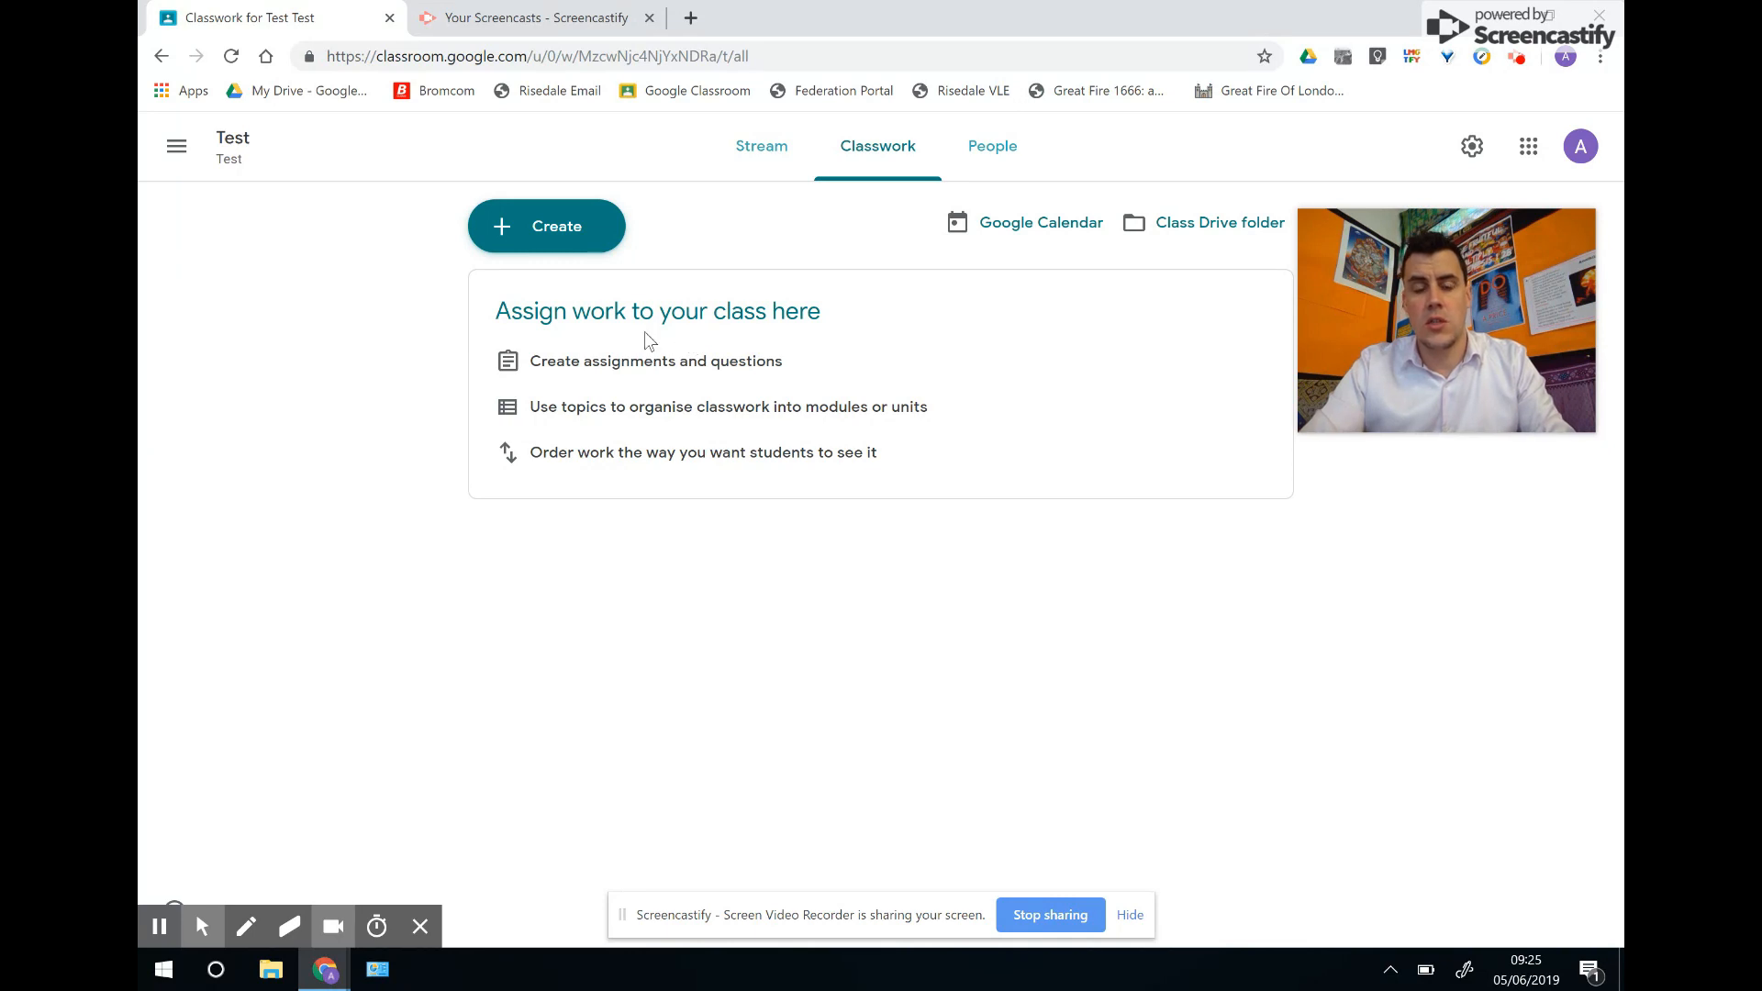
left_click(552, 227)
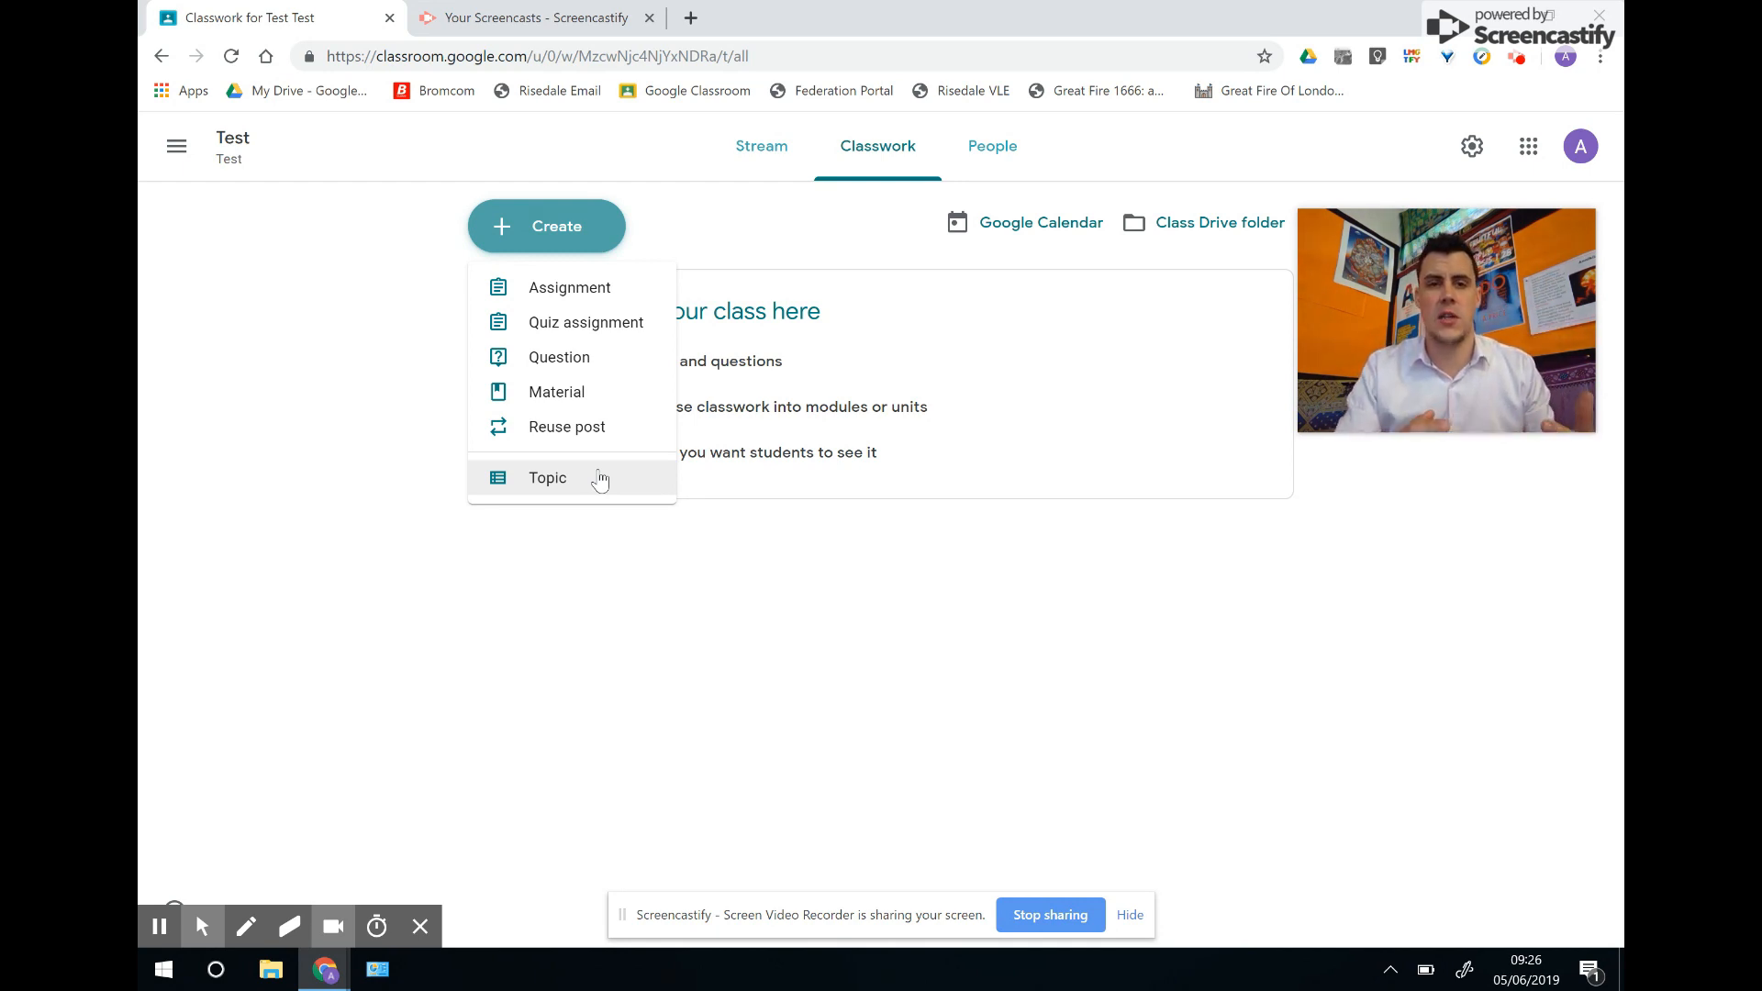
Start a new assignment titled 'Title' with the instructions 'Instructions'.
left_click(570, 292)
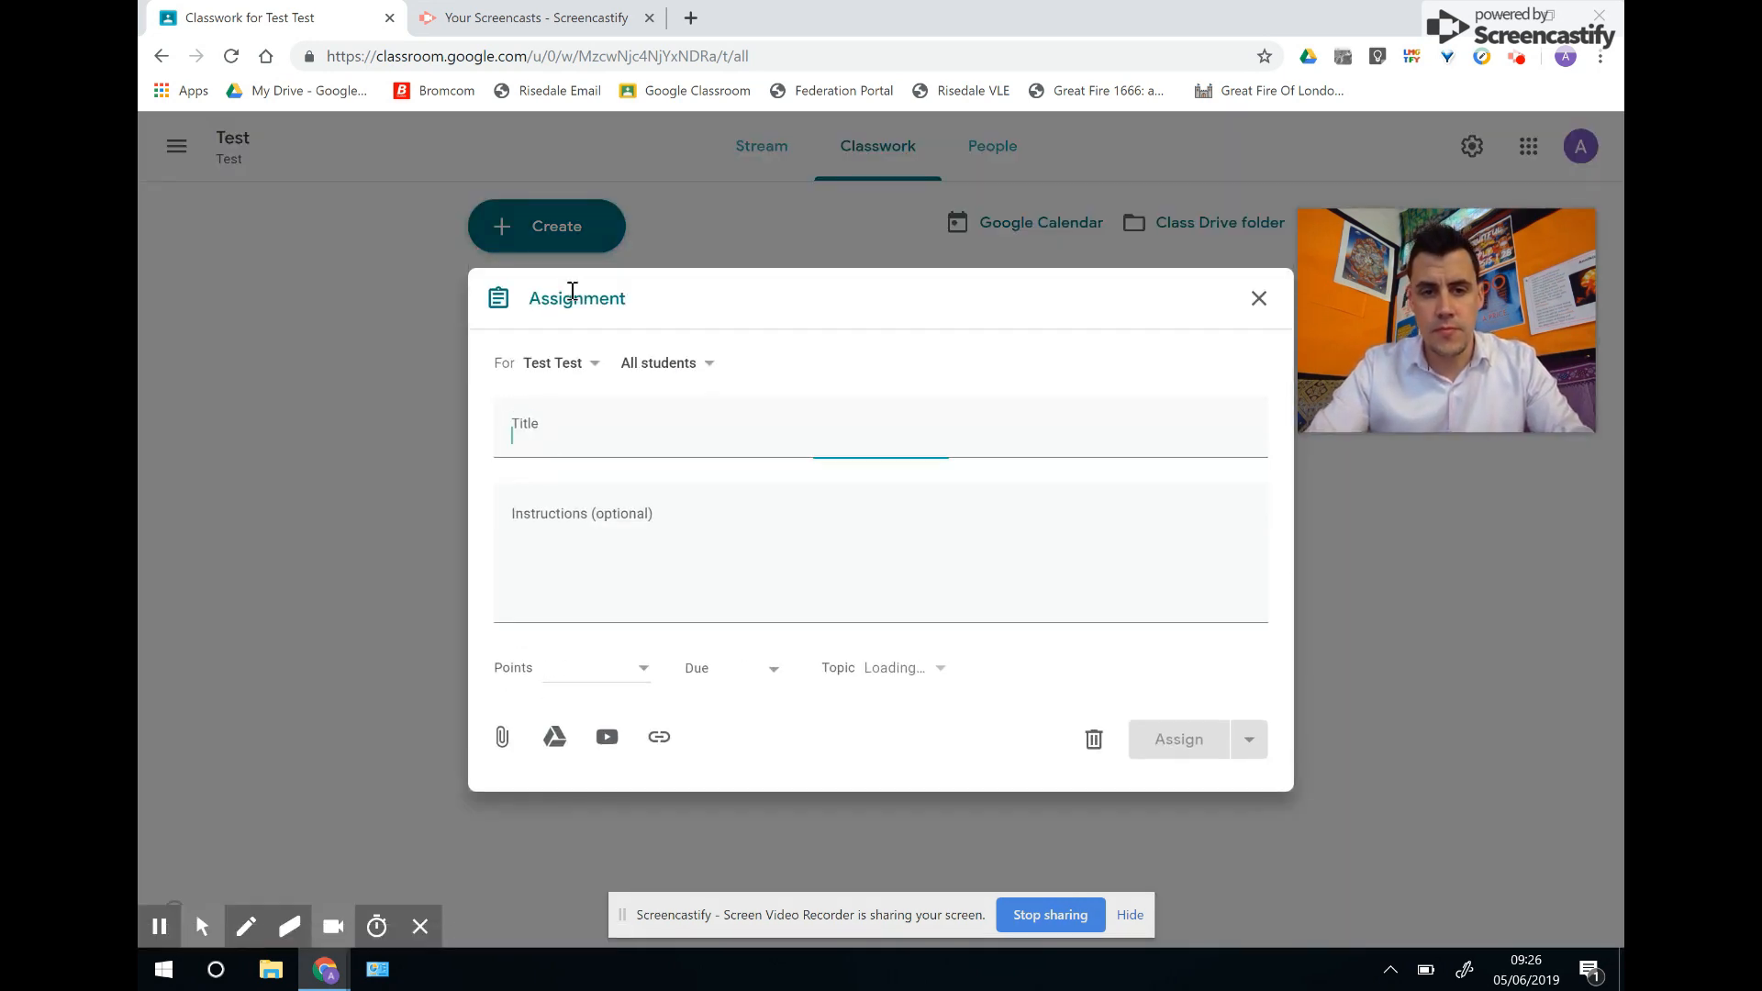
type("Title")
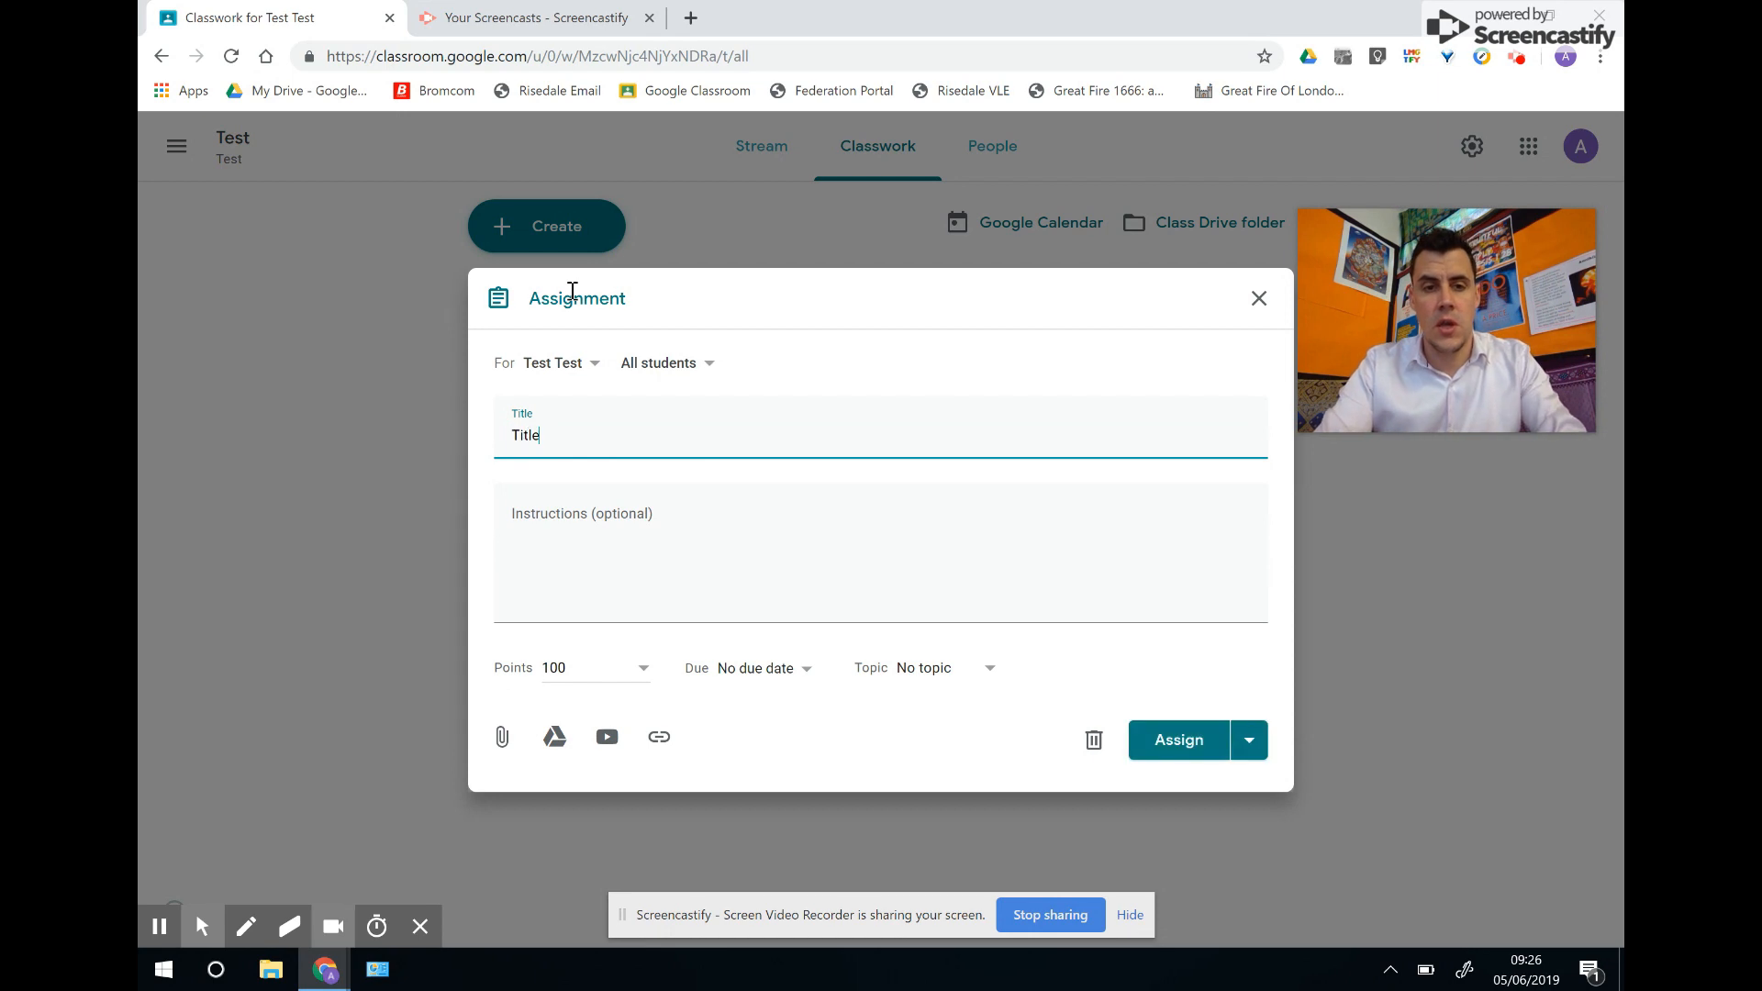
key("Tab")
type("I")
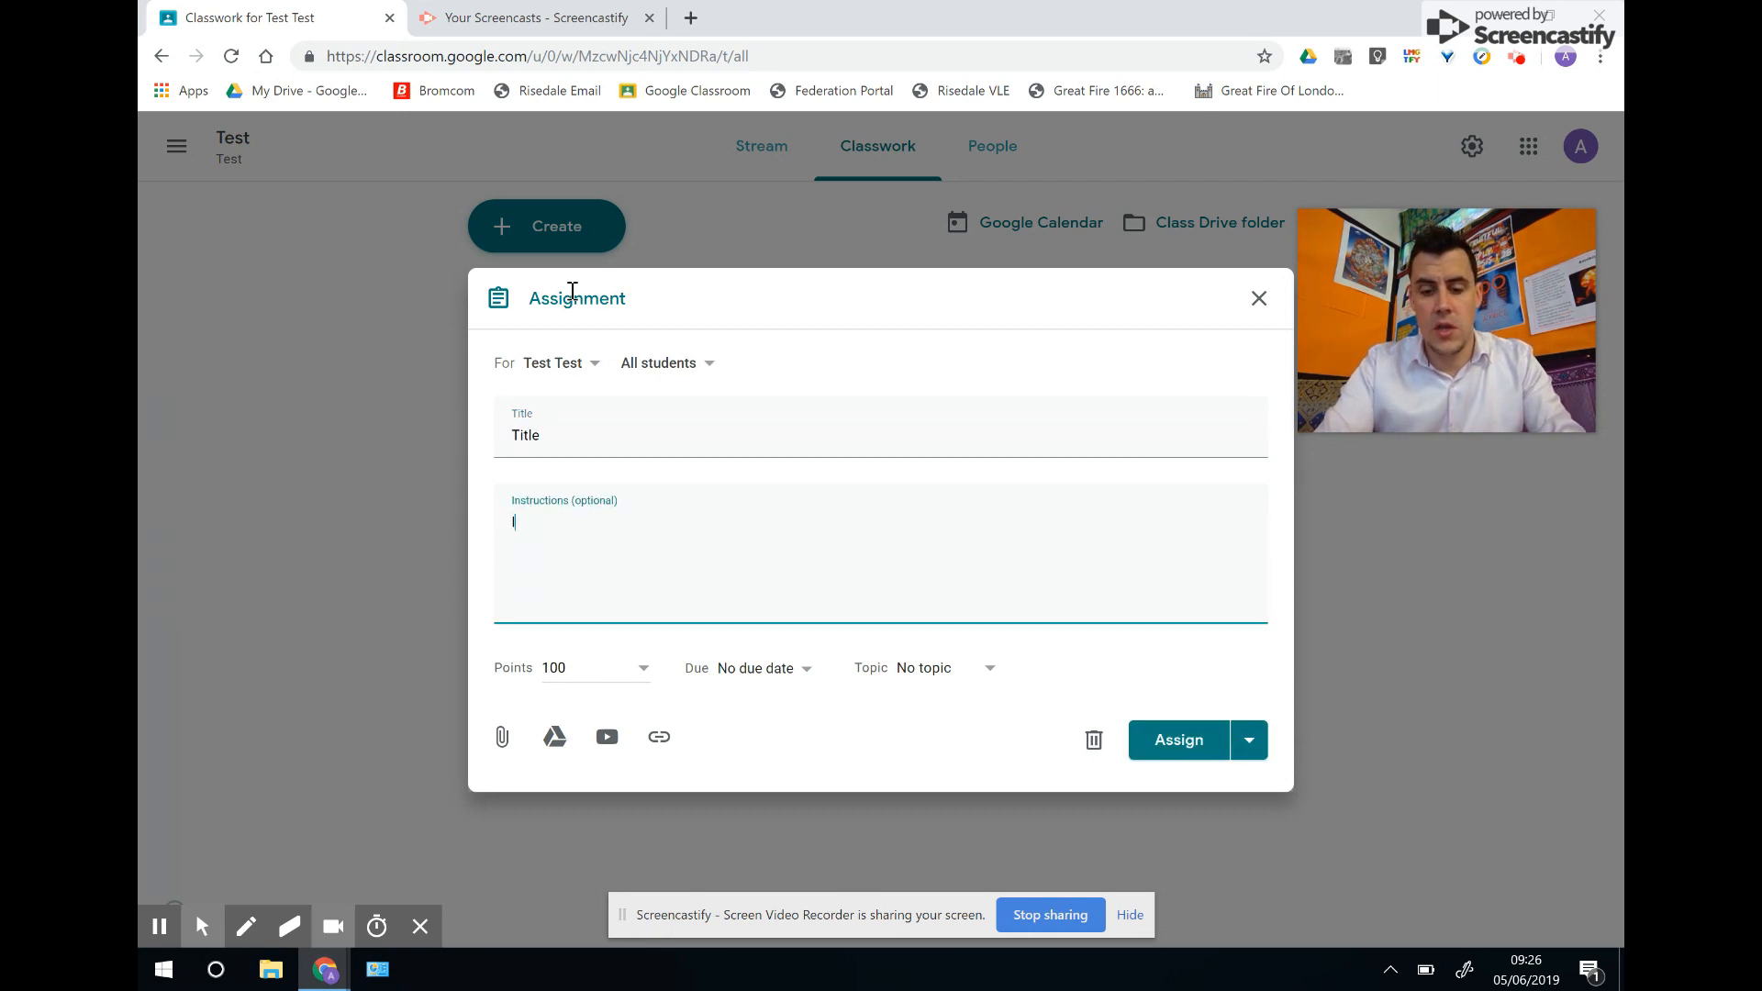
type("nstructions")
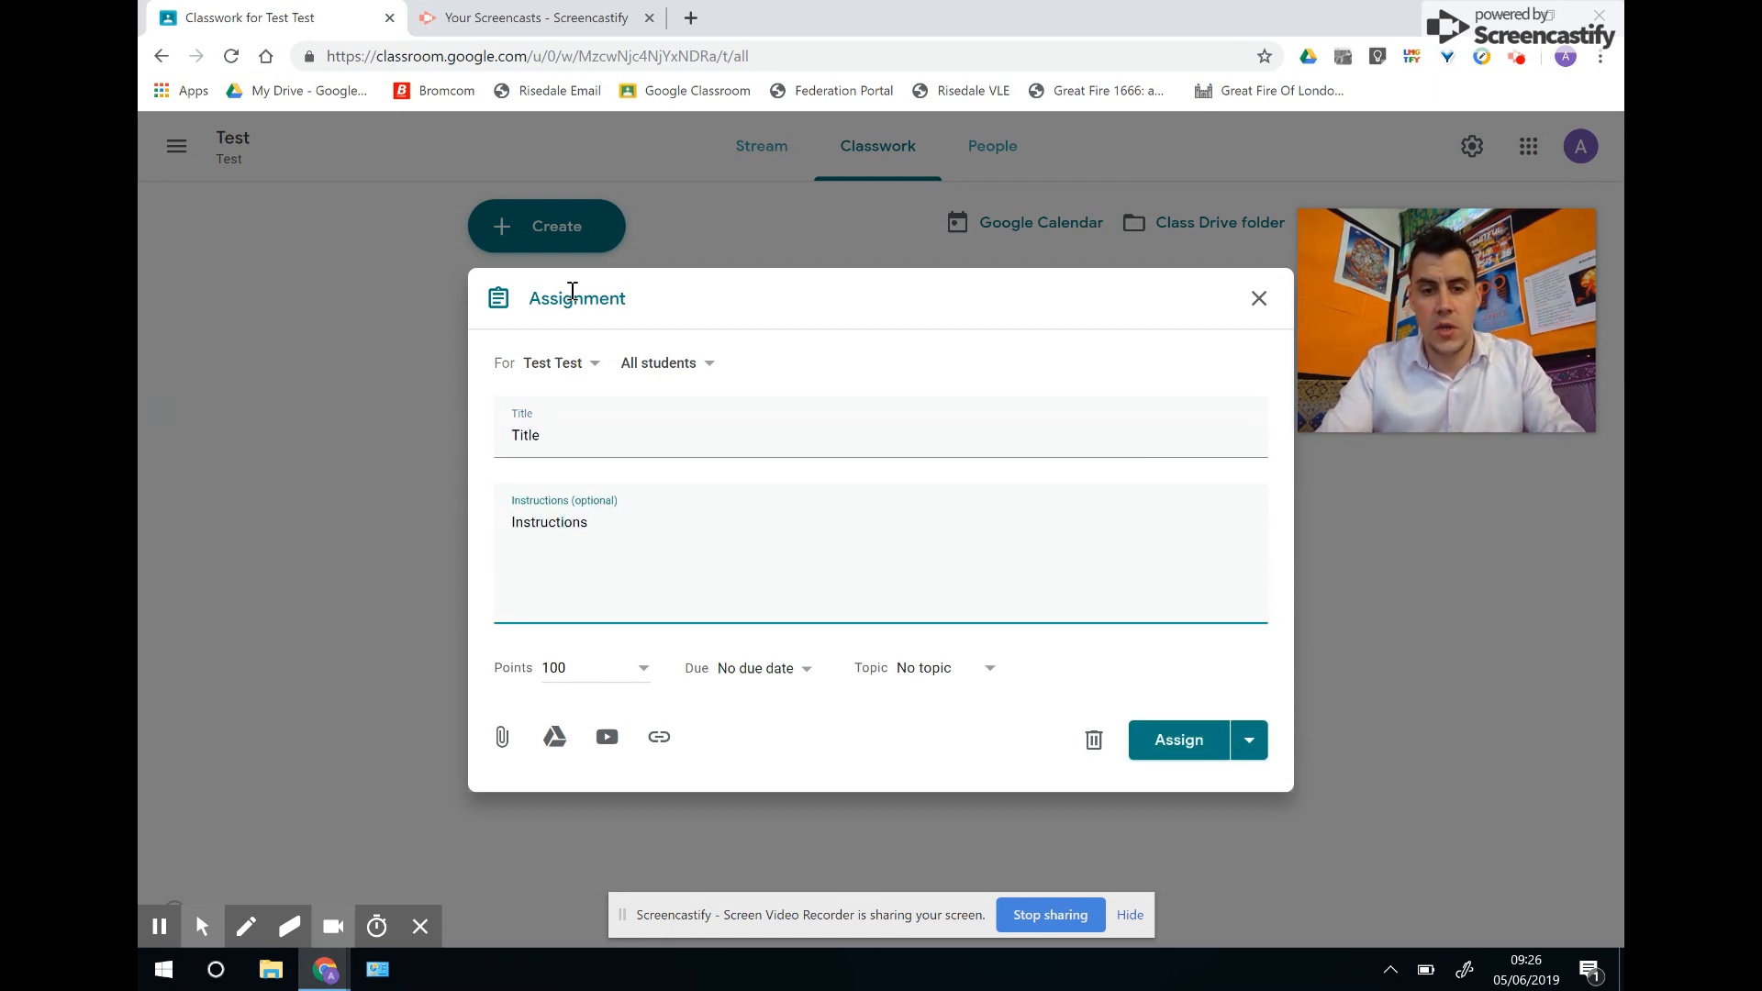
Keep 100 points and no topic, and bring up the file attach dialog.
left_click(643, 667)
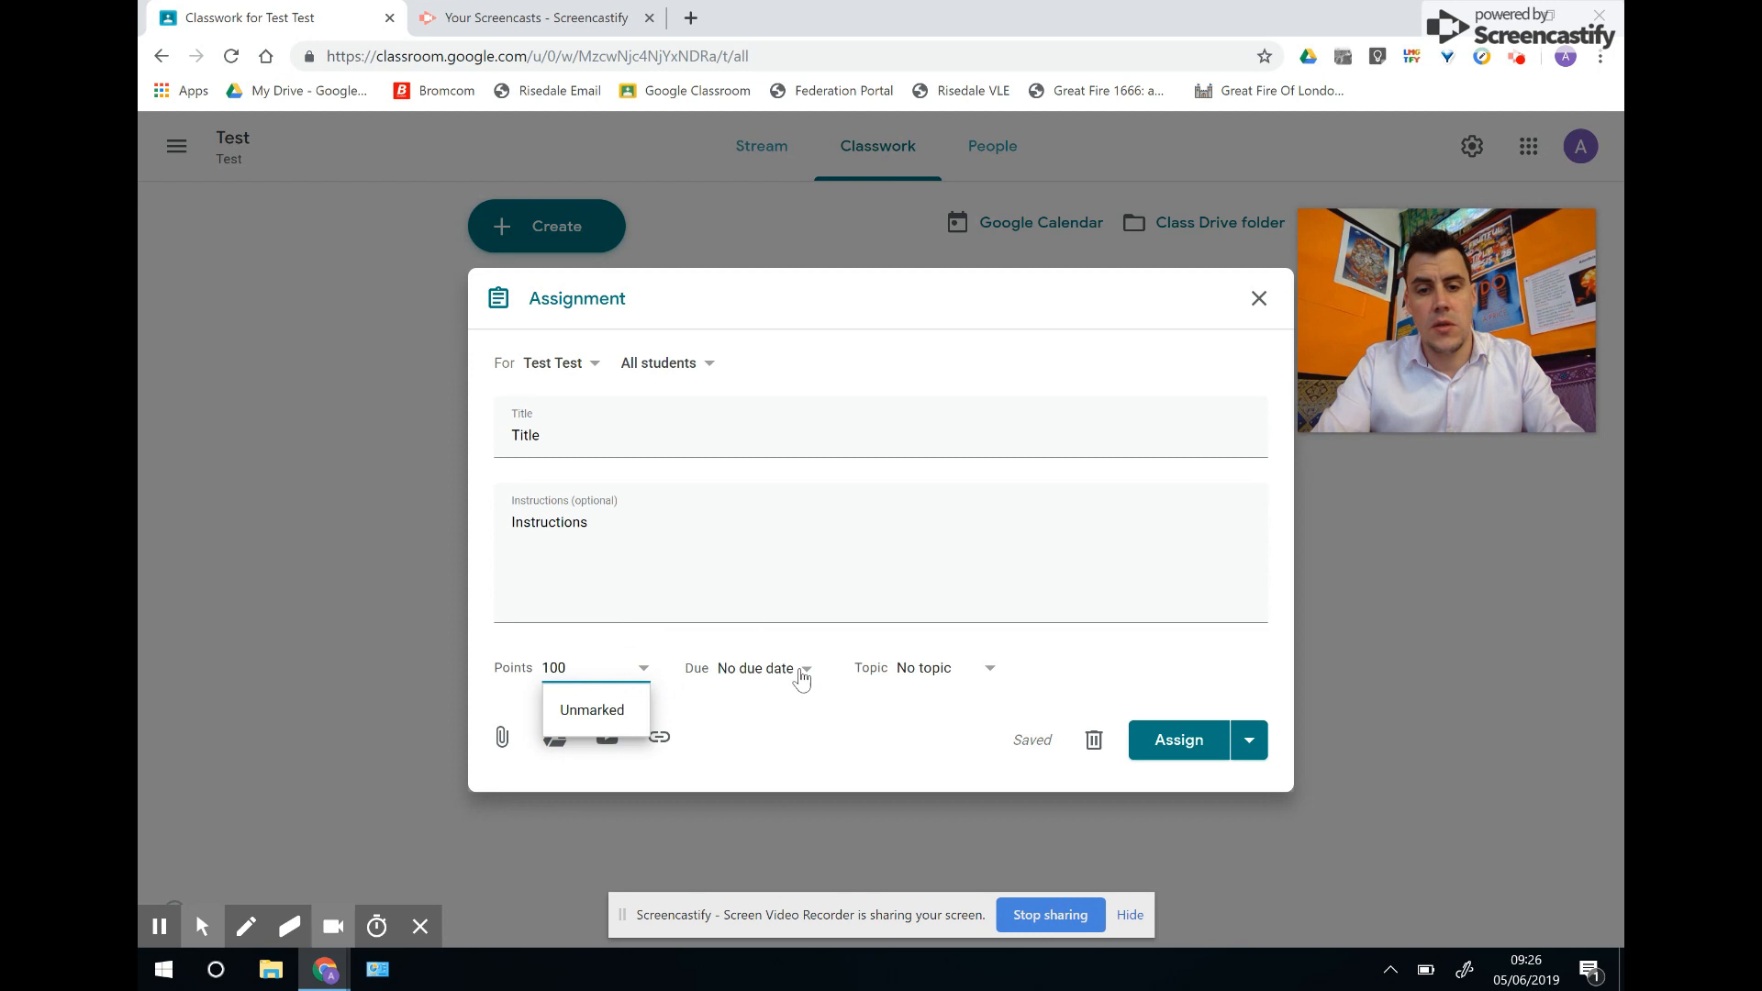
left_click(996, 672)
left_click(991, 672)
left_click(1057, 648)
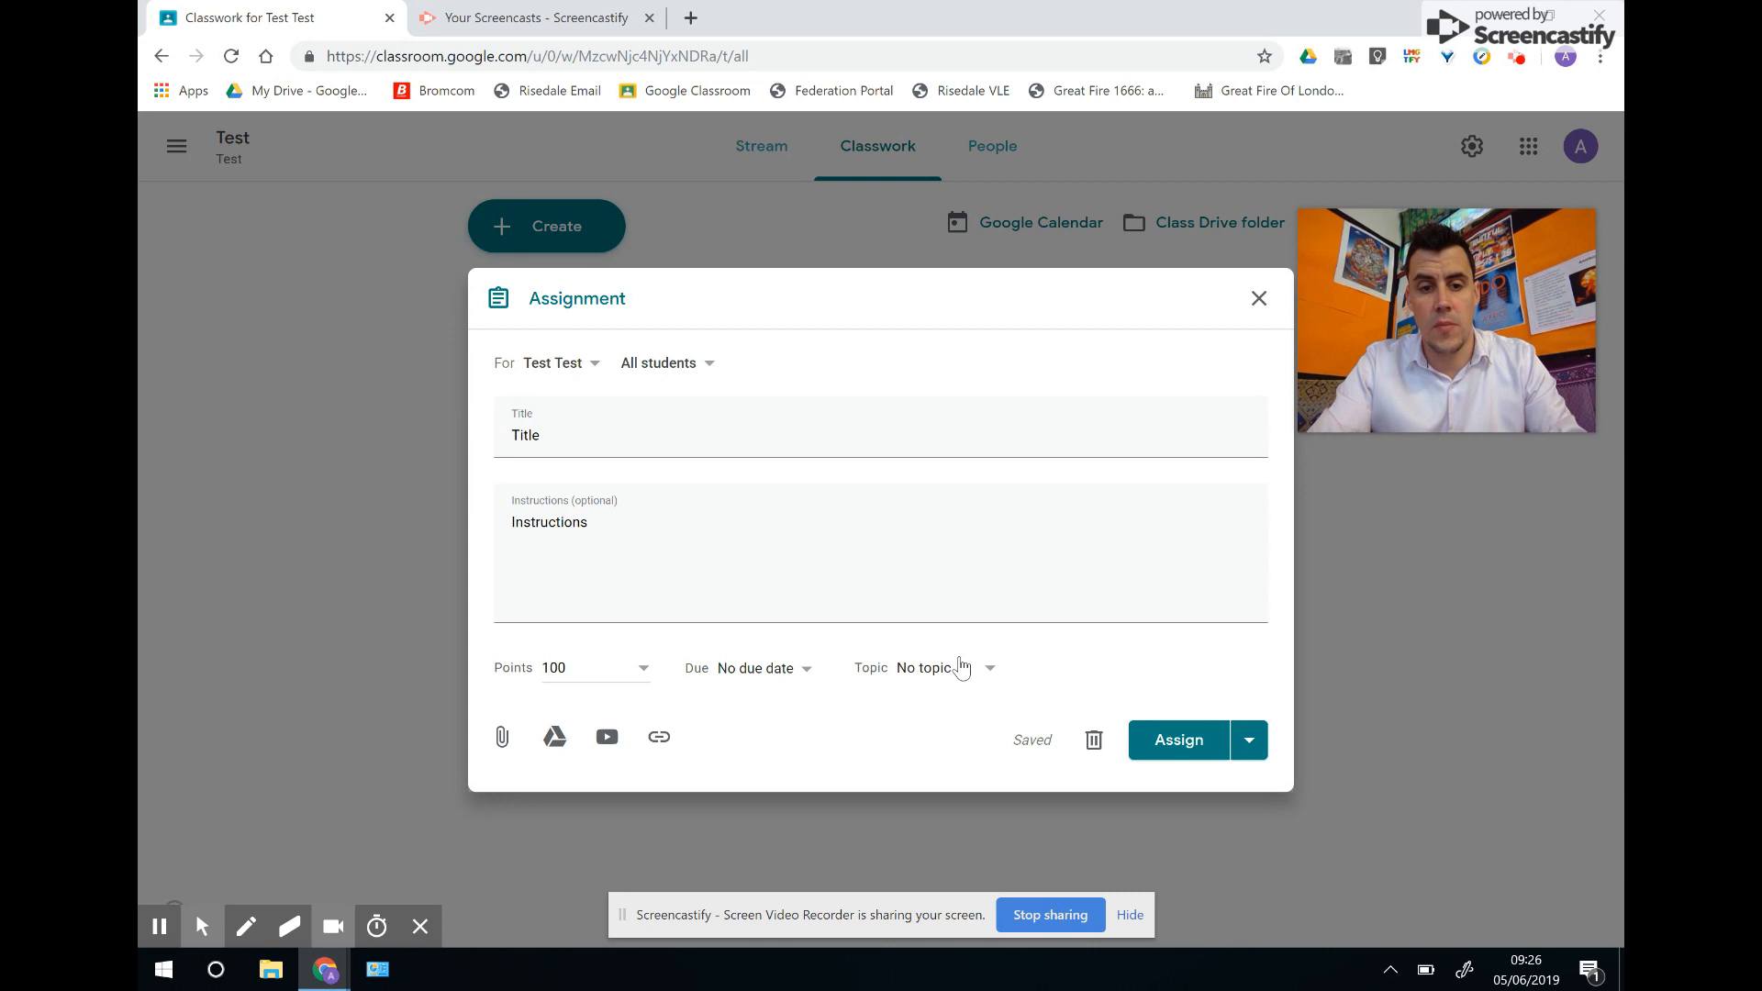
left_click(502, 742)
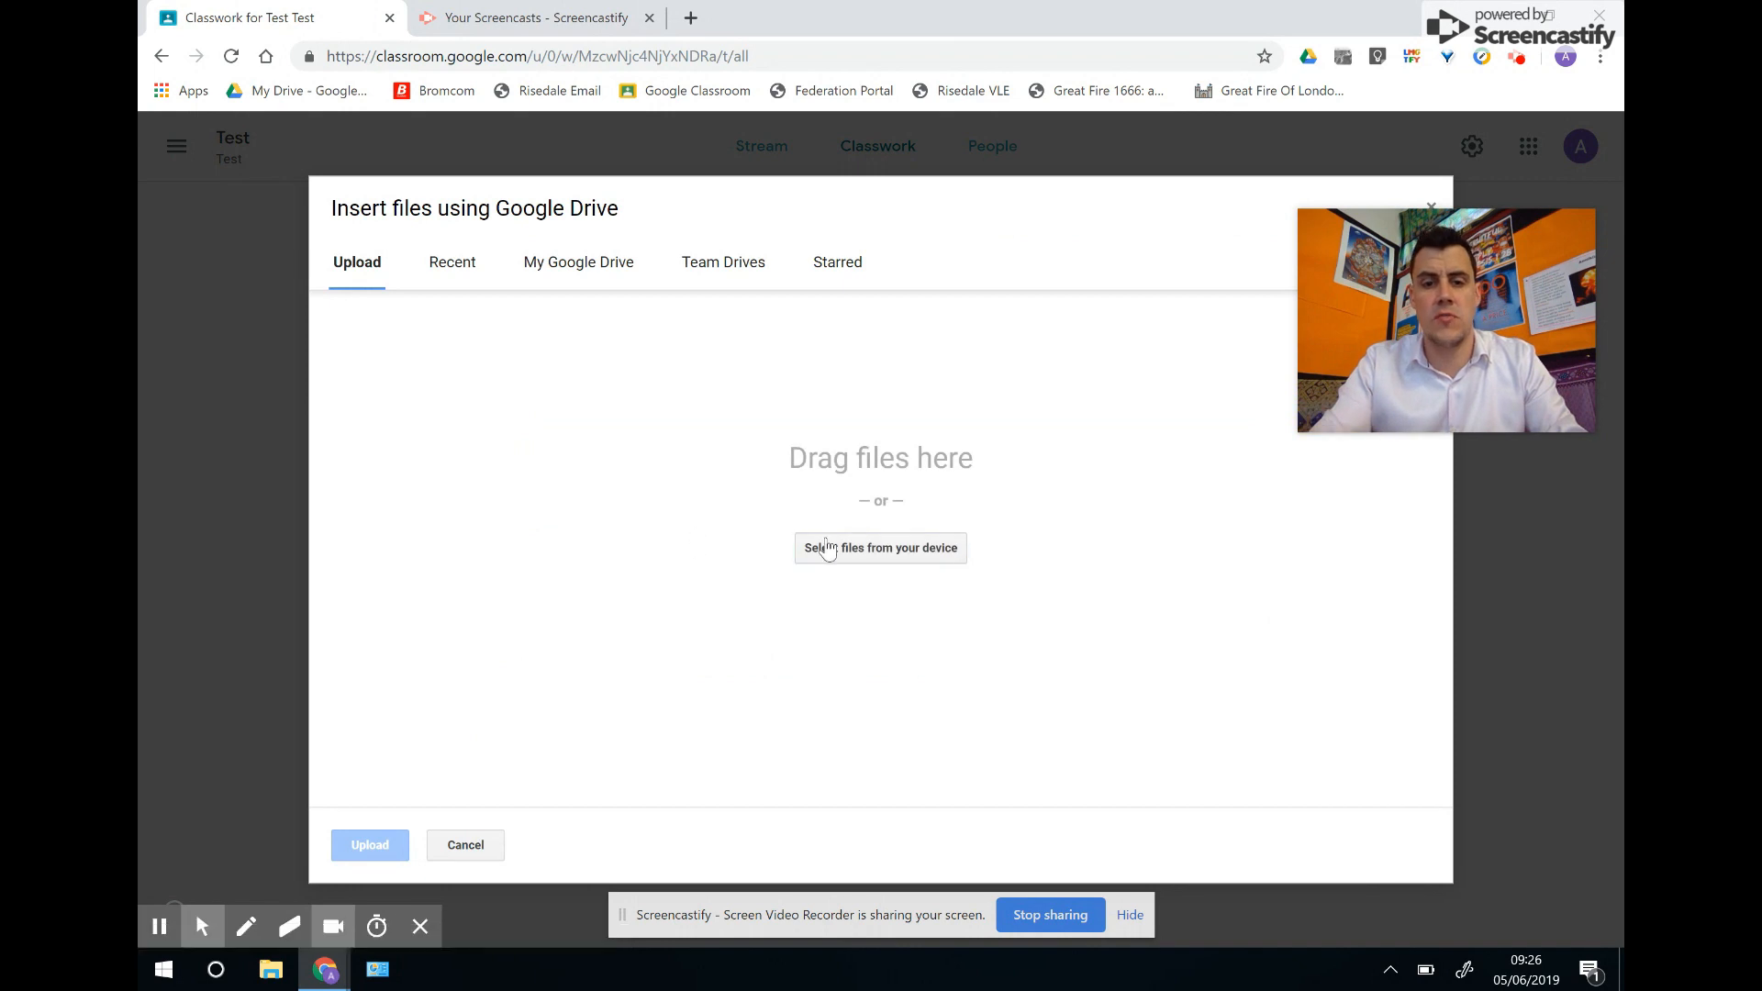
Upload AQA-80622A-W-MS-JUN18.PDF from the Downloads folder into the assignment.
left_click(836, 548)
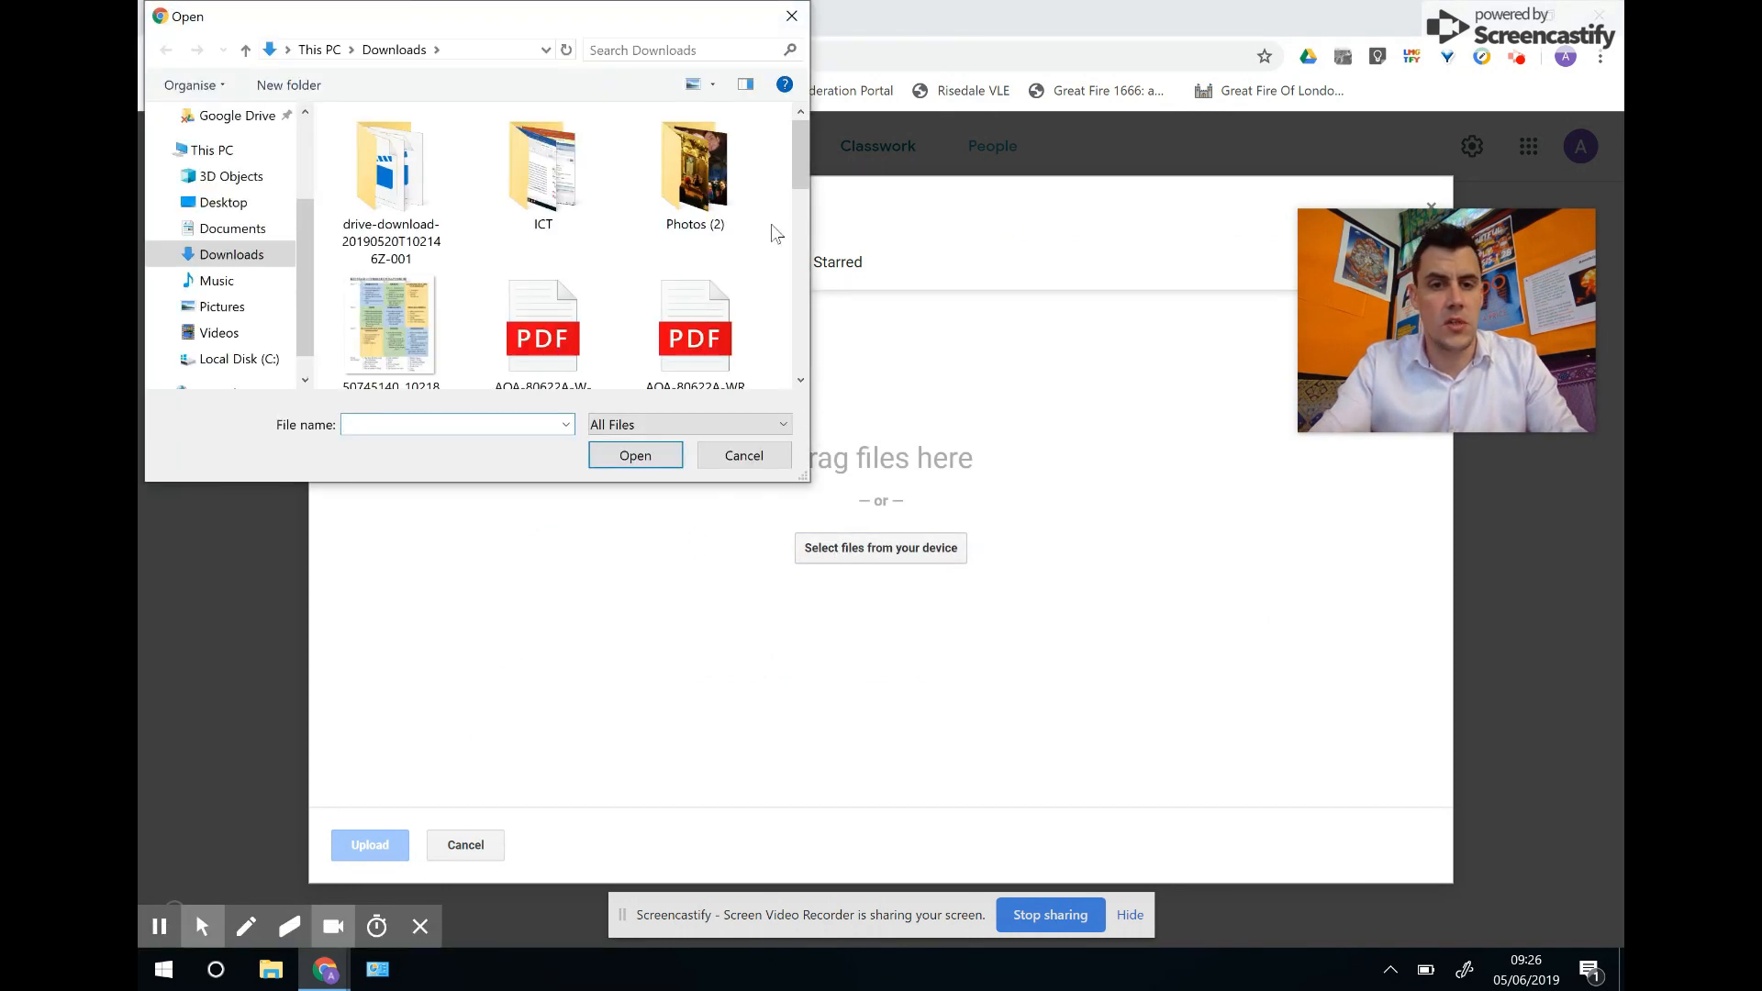
mouse_move(796, 161)
left_mouse_down()
mouse_move(797, 234)
mouse_move(809, 191)
left_mouse_up()
left_click(564, 217)
left_click(642, 456)
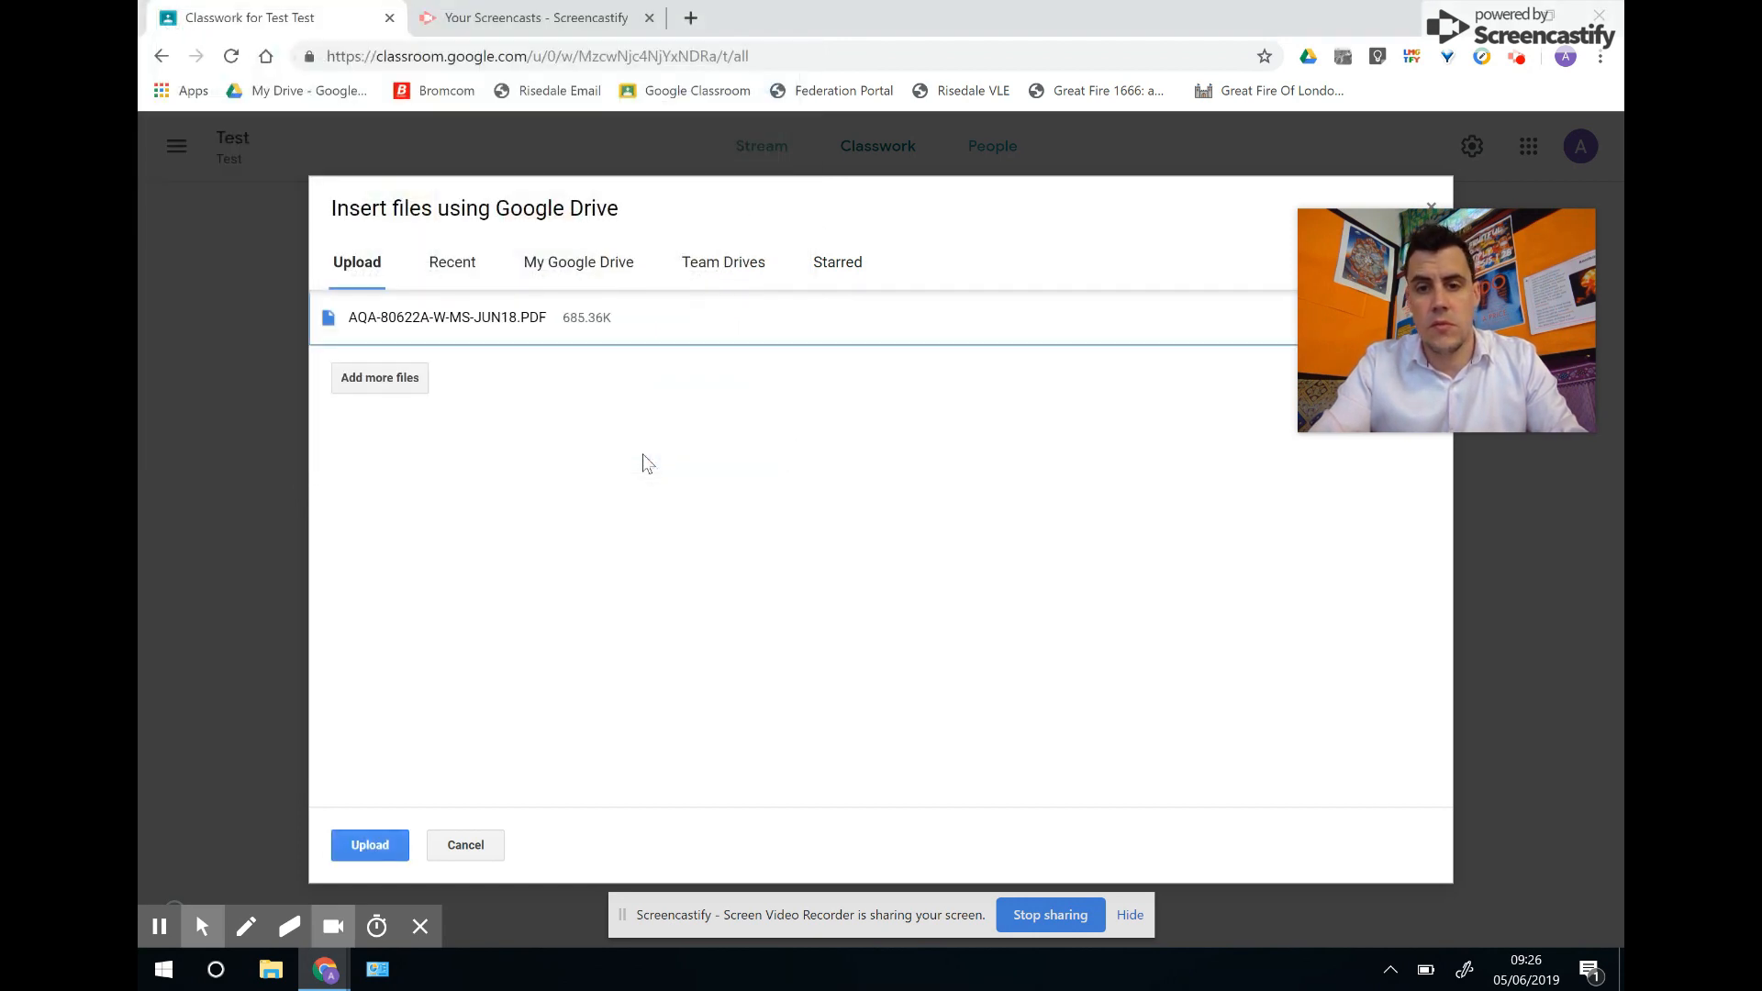
left_click(376, 845)
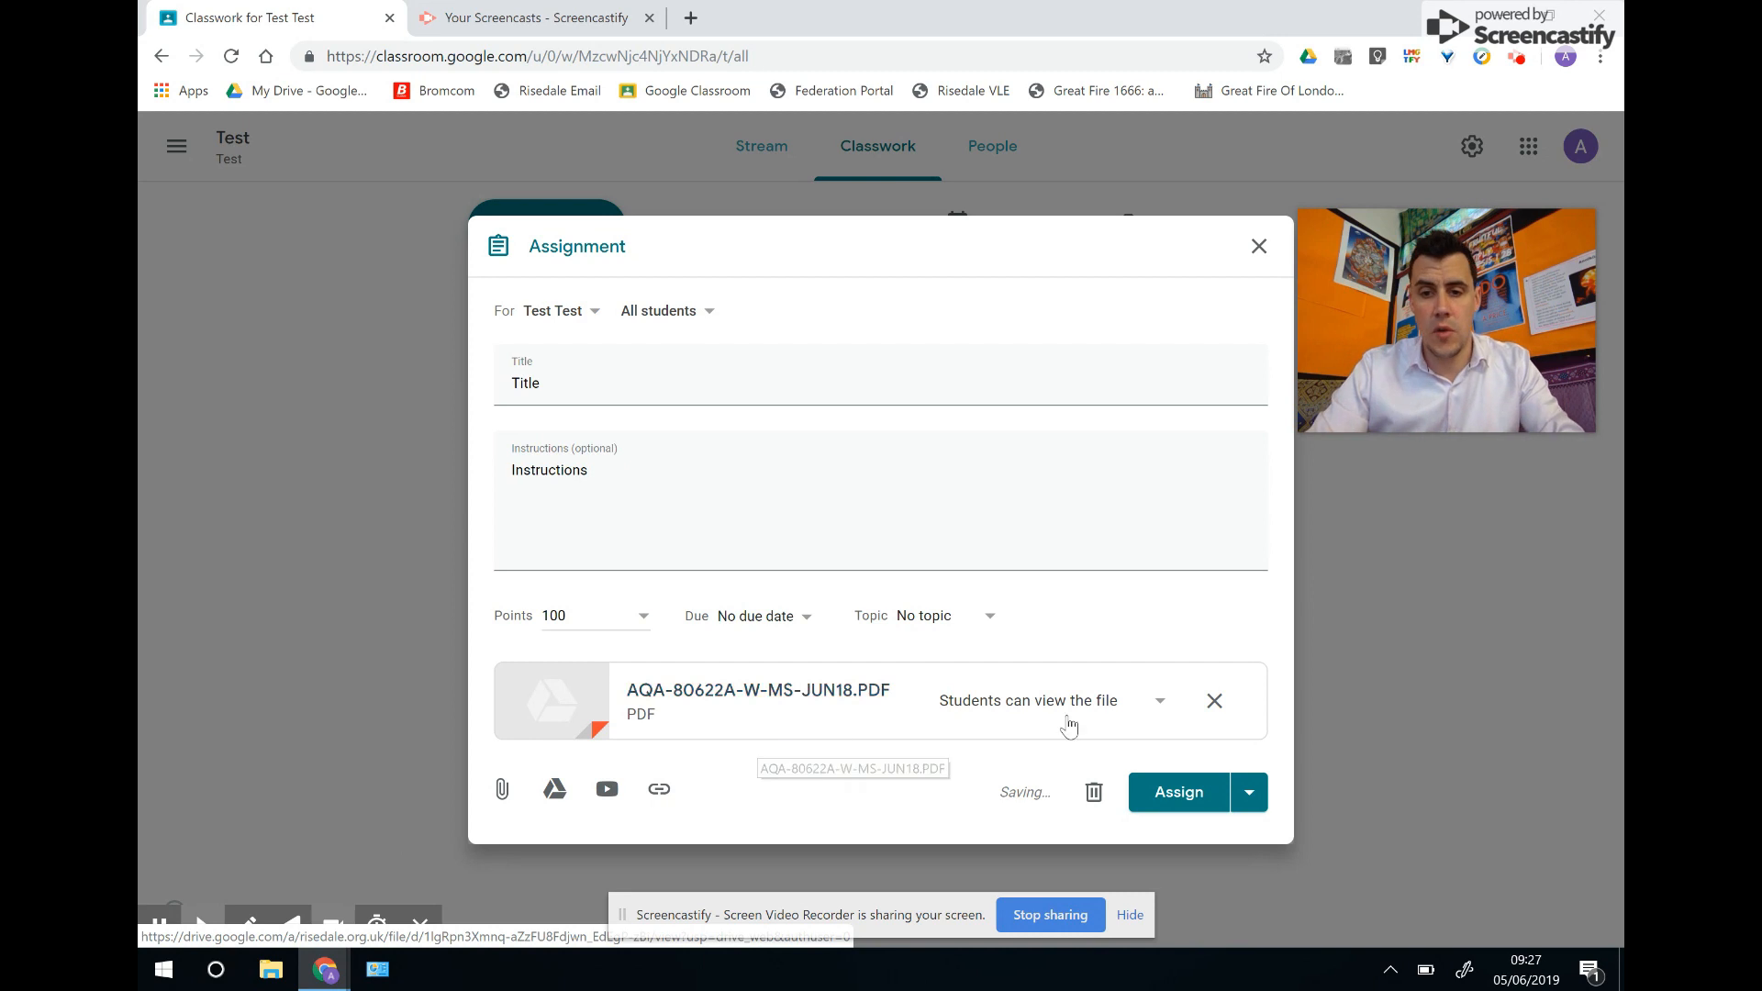
Set the PDF to 'Make a copy for each student' and assign 'Title' to the class.
left_click(1154, 703)
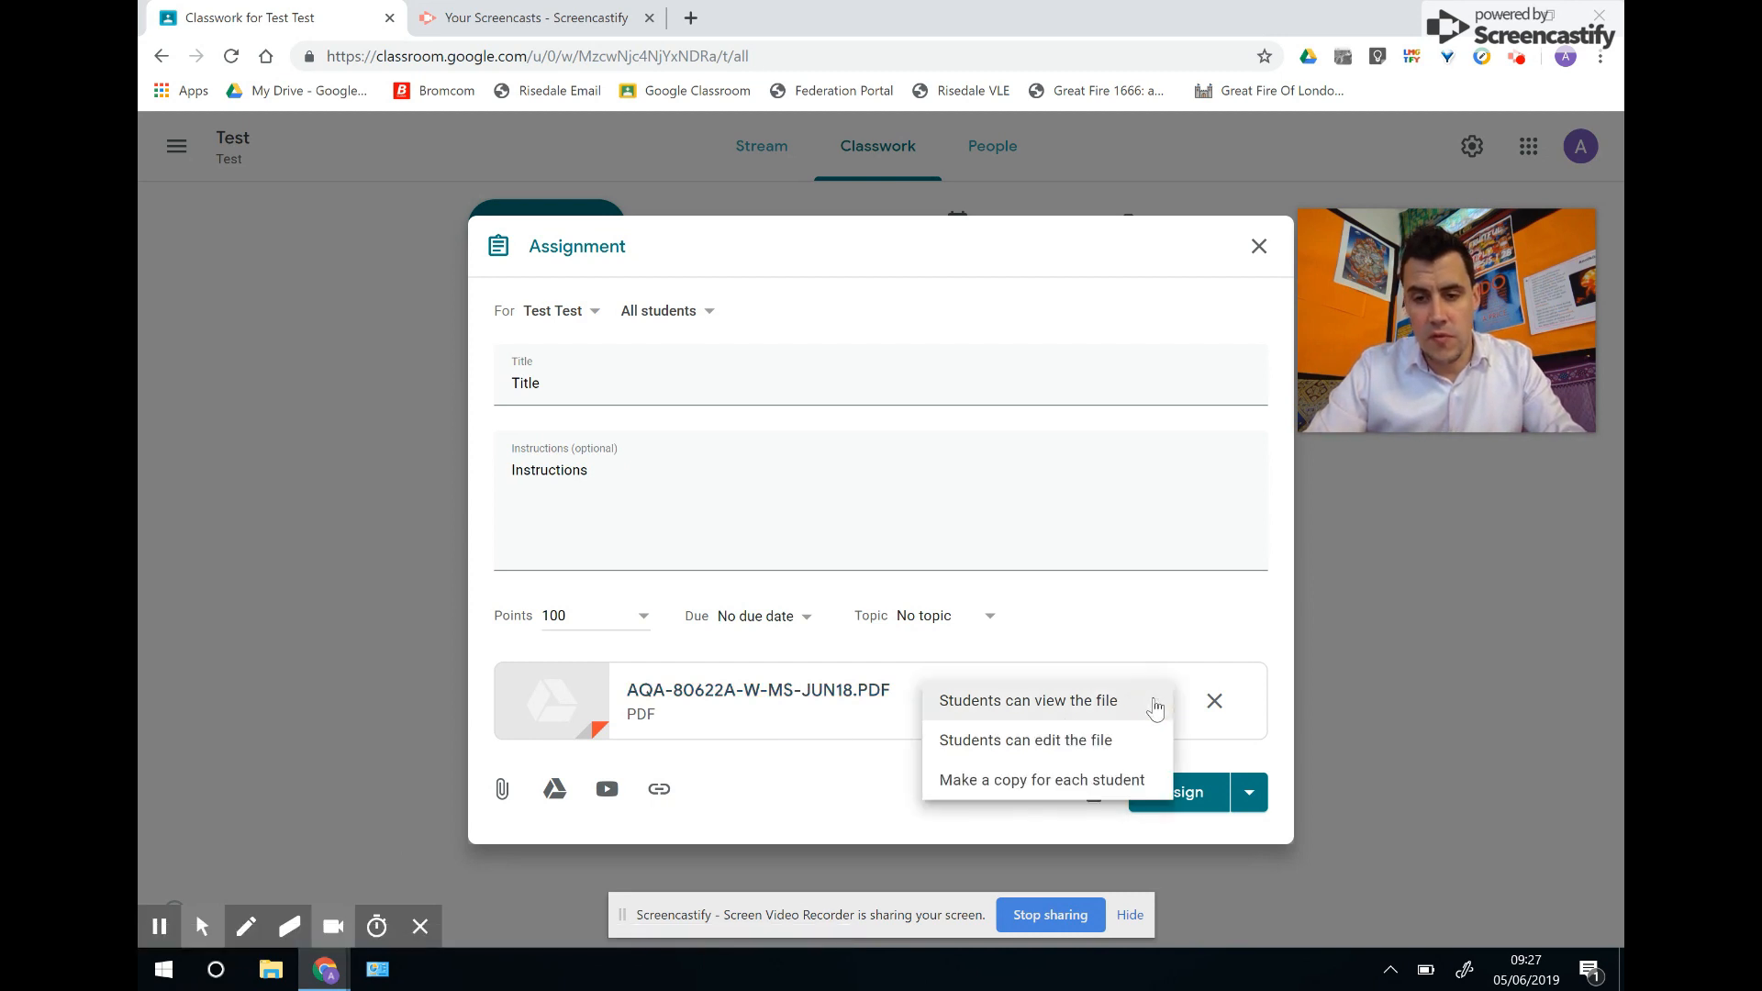
left_click(1106, 782)
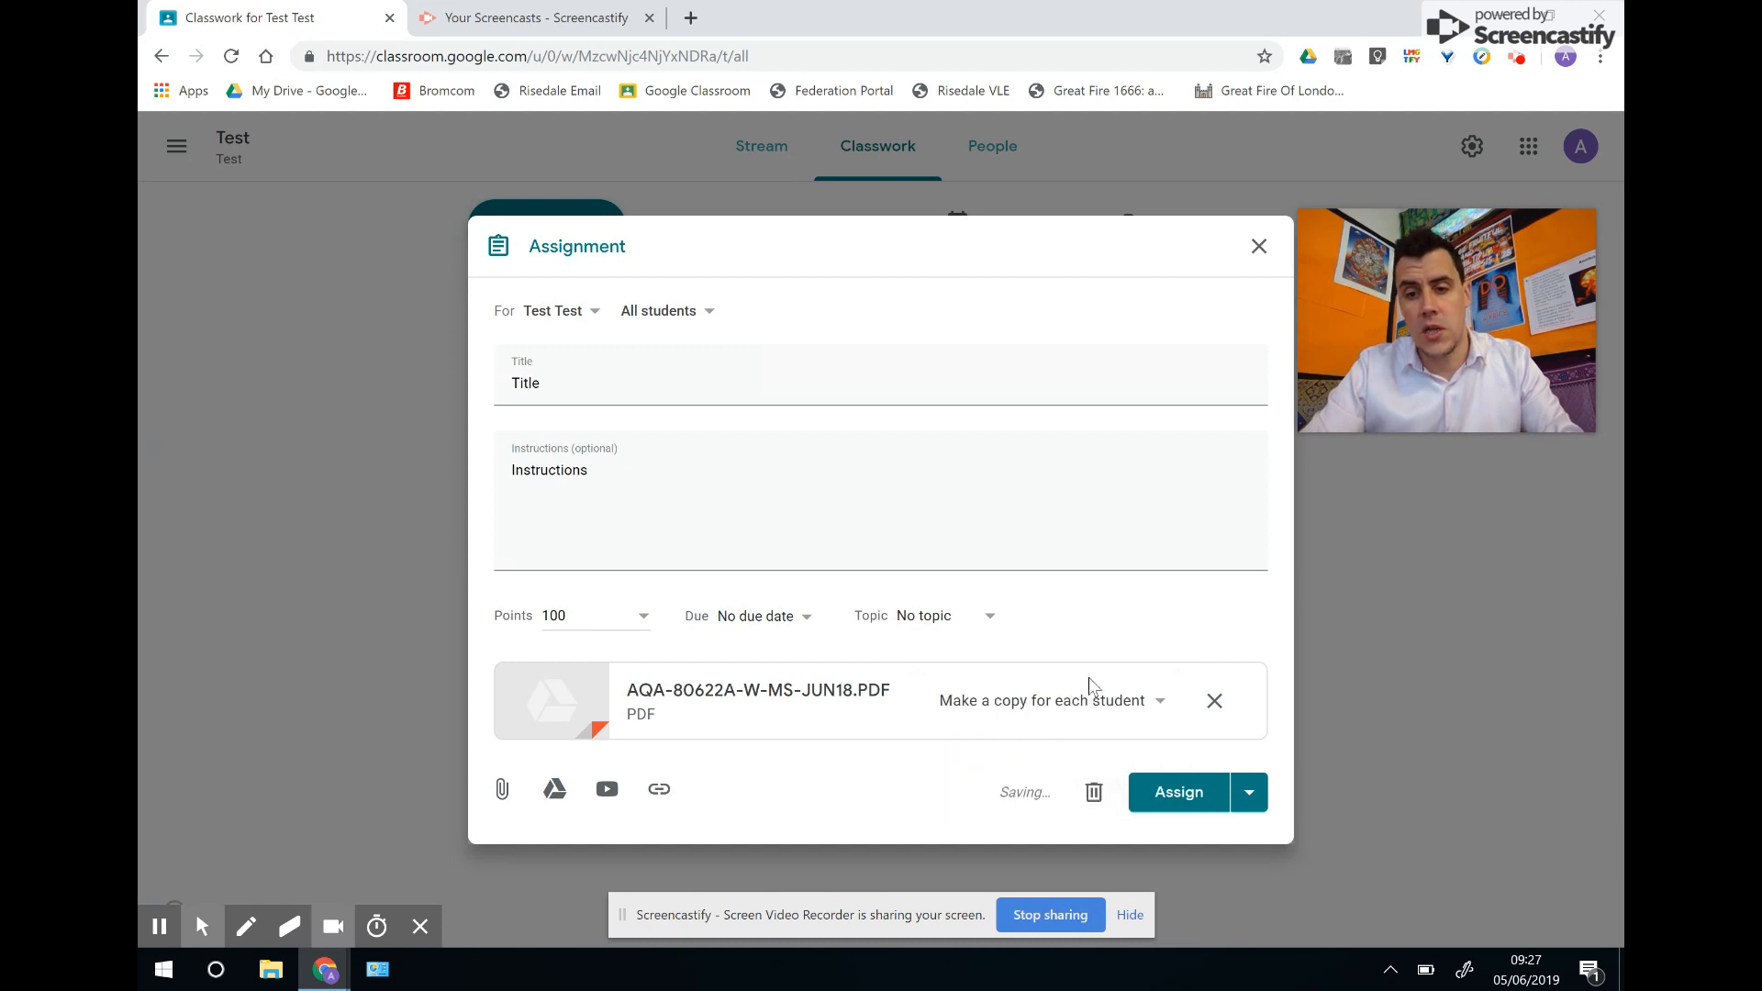
left_click(1194, 795)
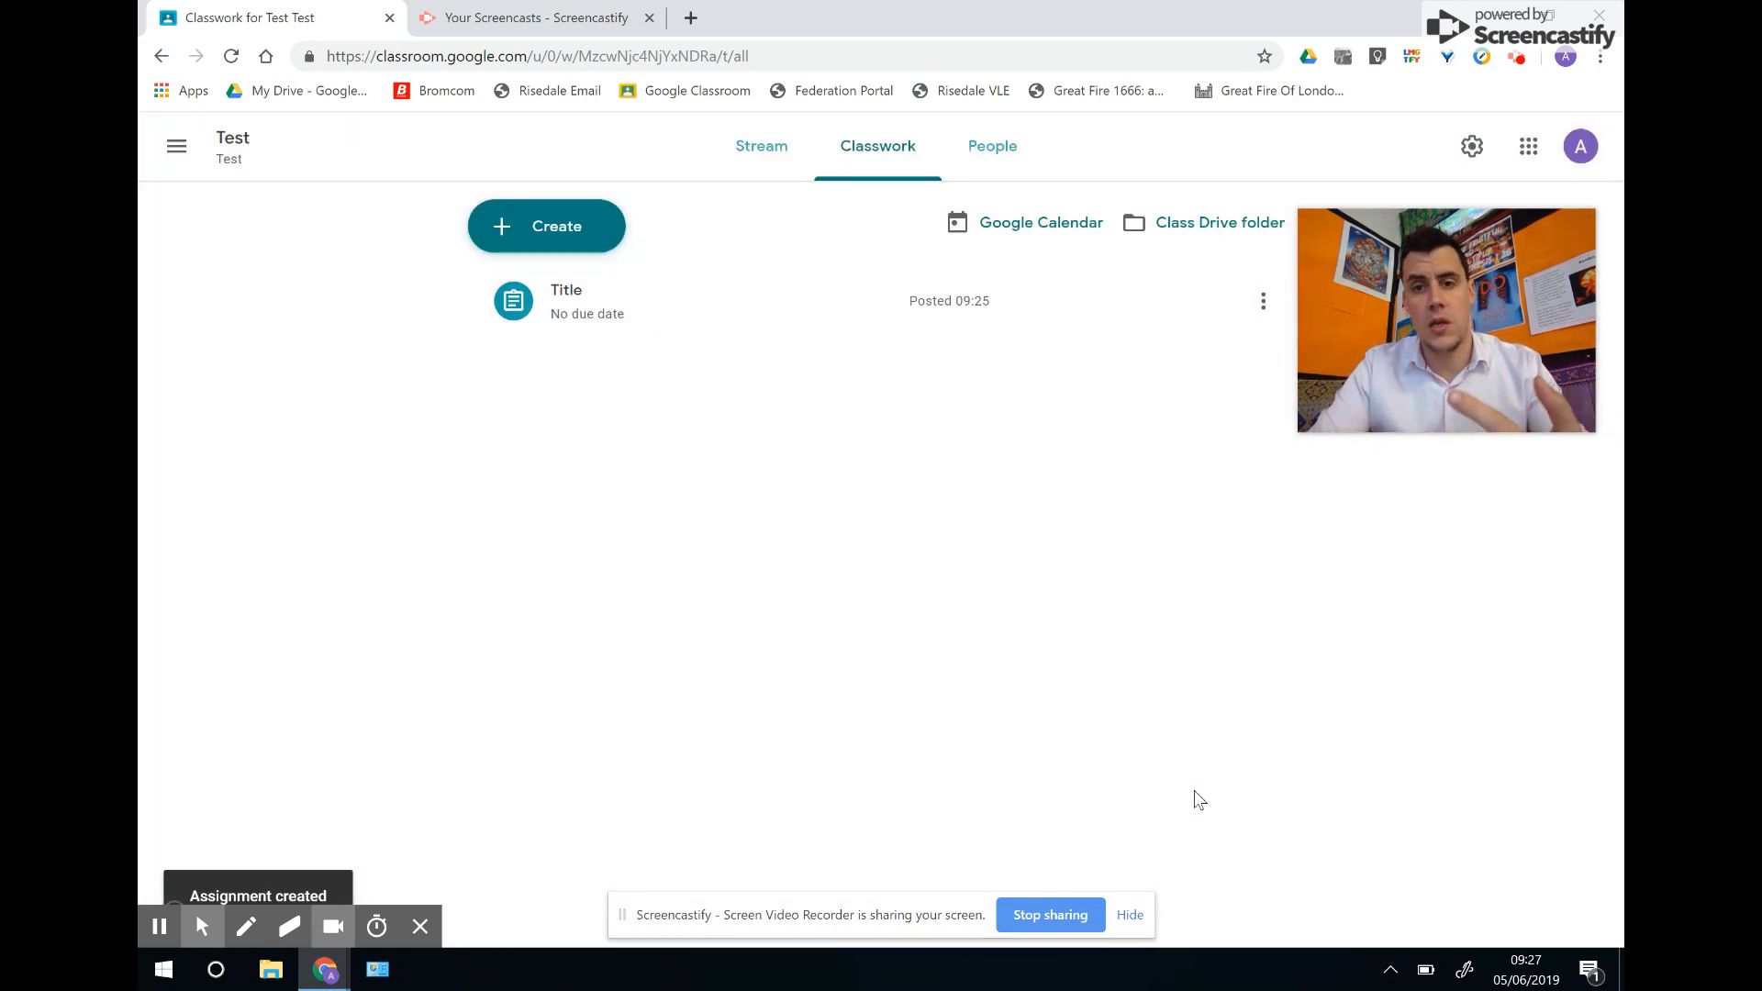
Expand the Title assignment, view its Student work page, and go to its Drive folder.
left_click(582, 302)
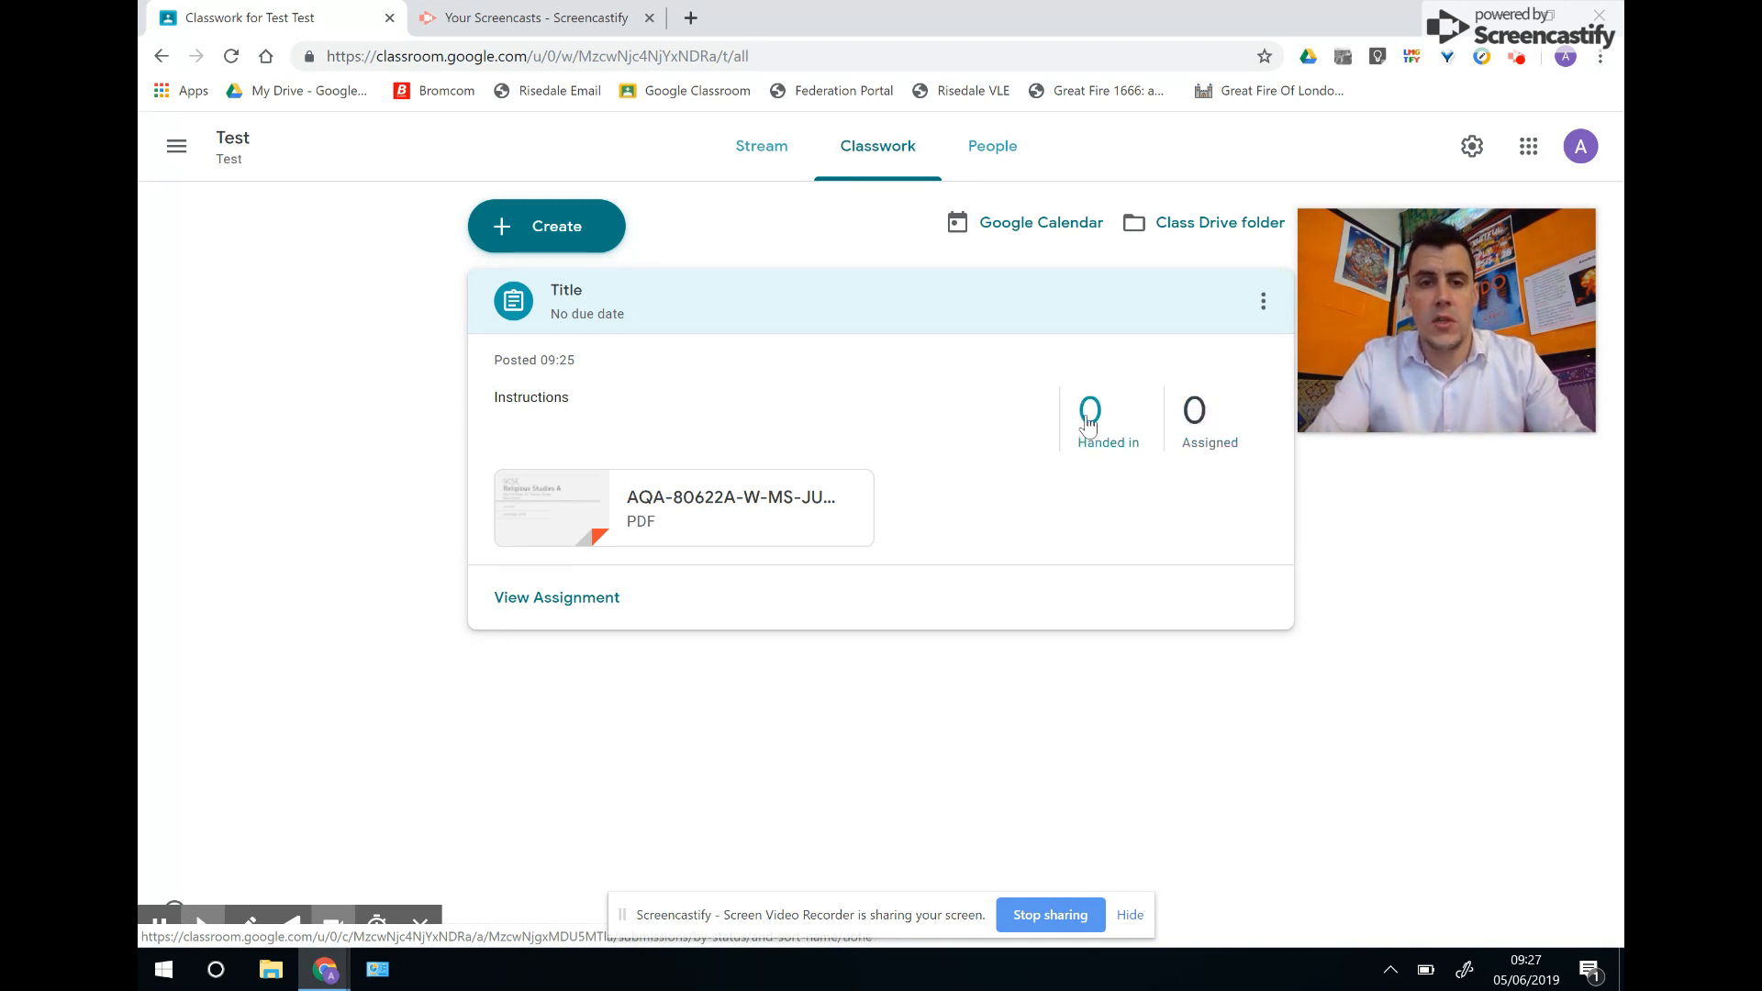
left_click(312, 303)
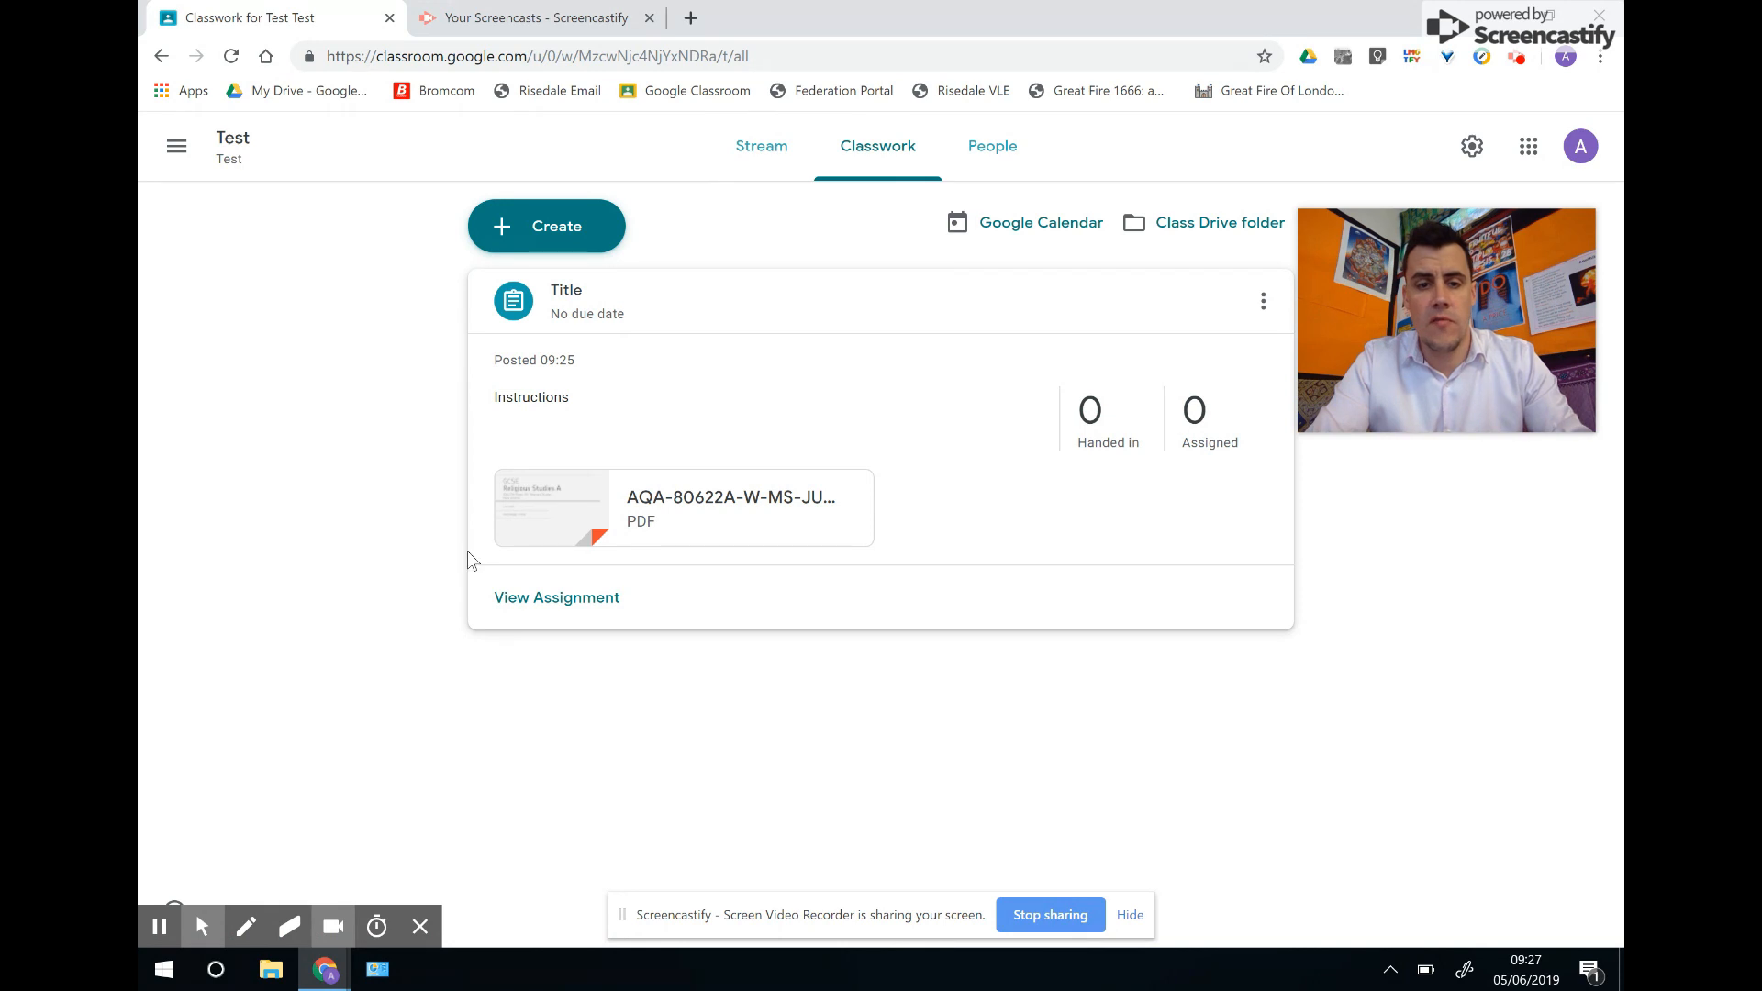
left_click(528, 598)
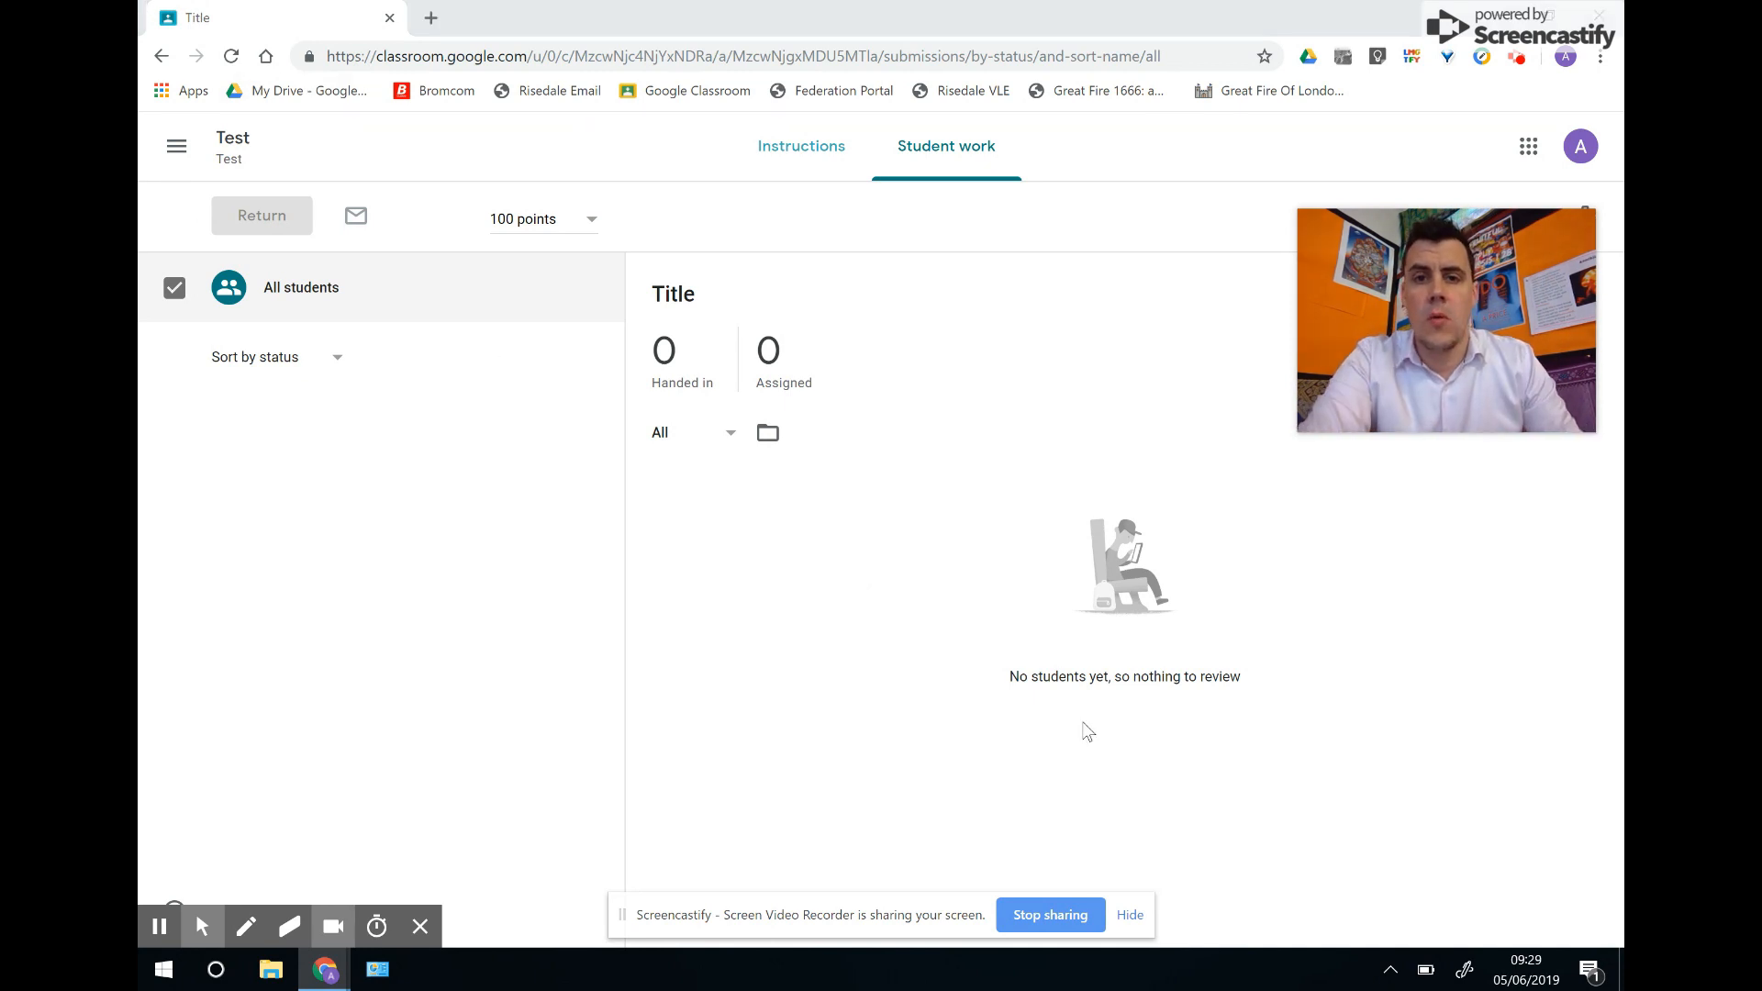
left_click(768, 435)
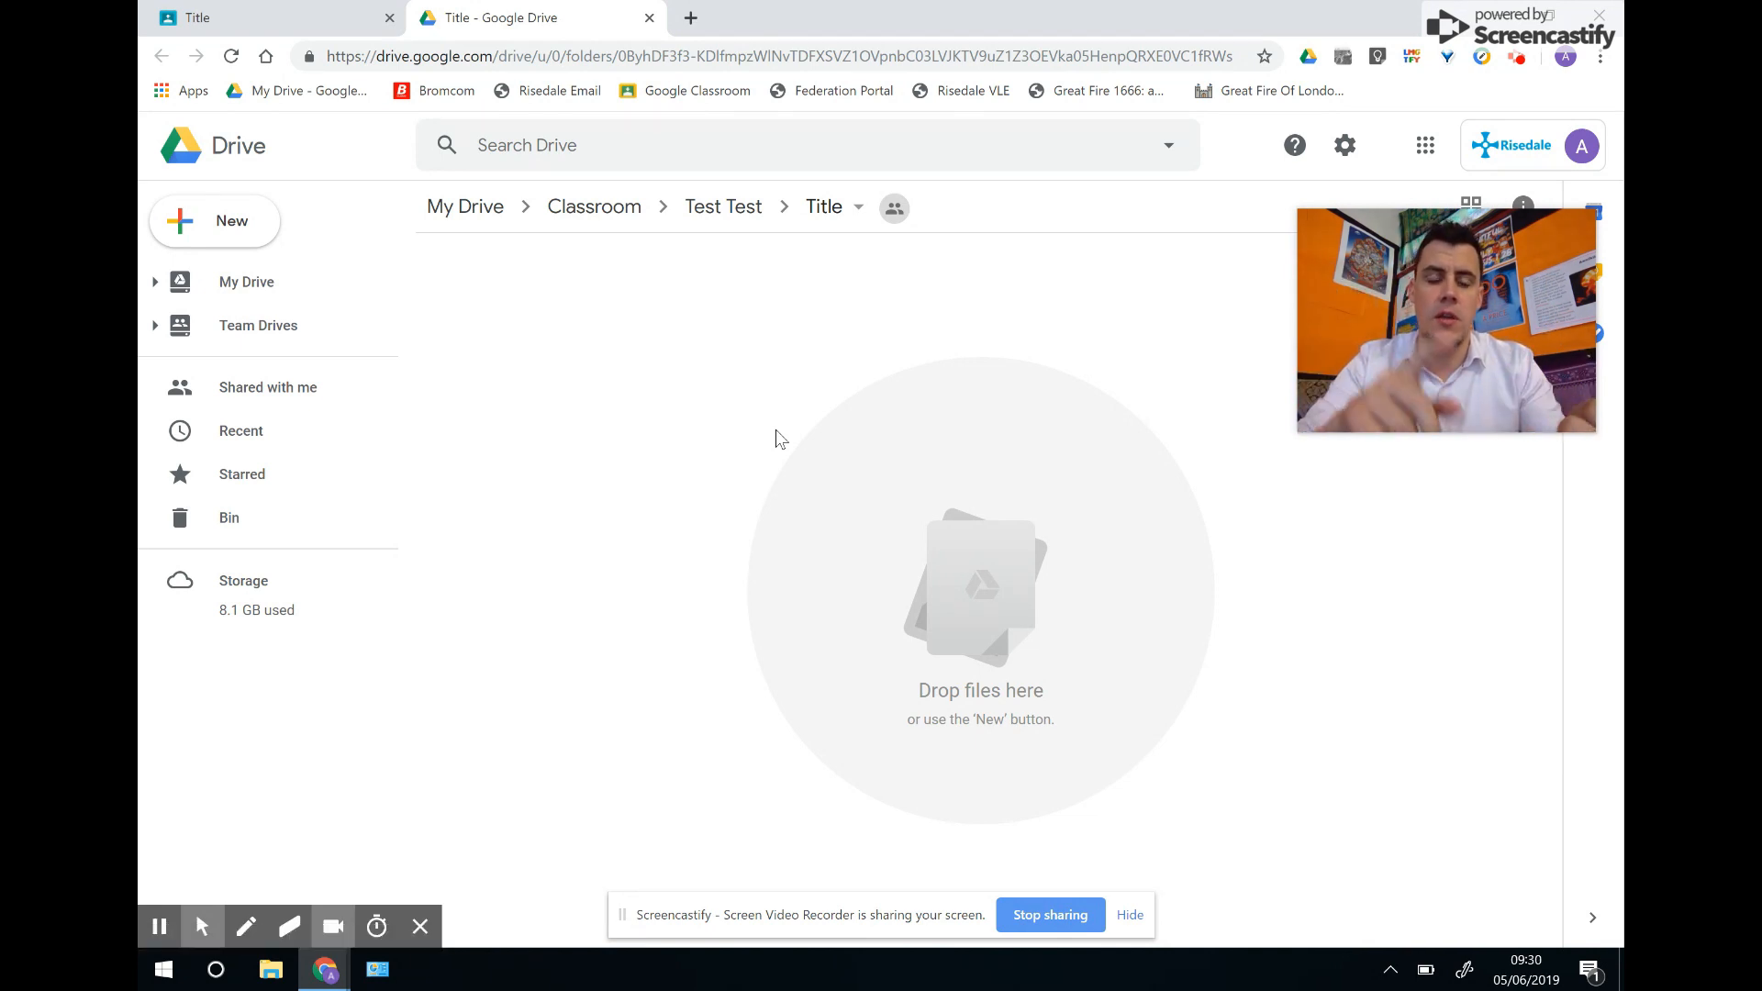
Open and close File Explorer, then return to the Title assignment and the Test class page.
left_click(281, 973)
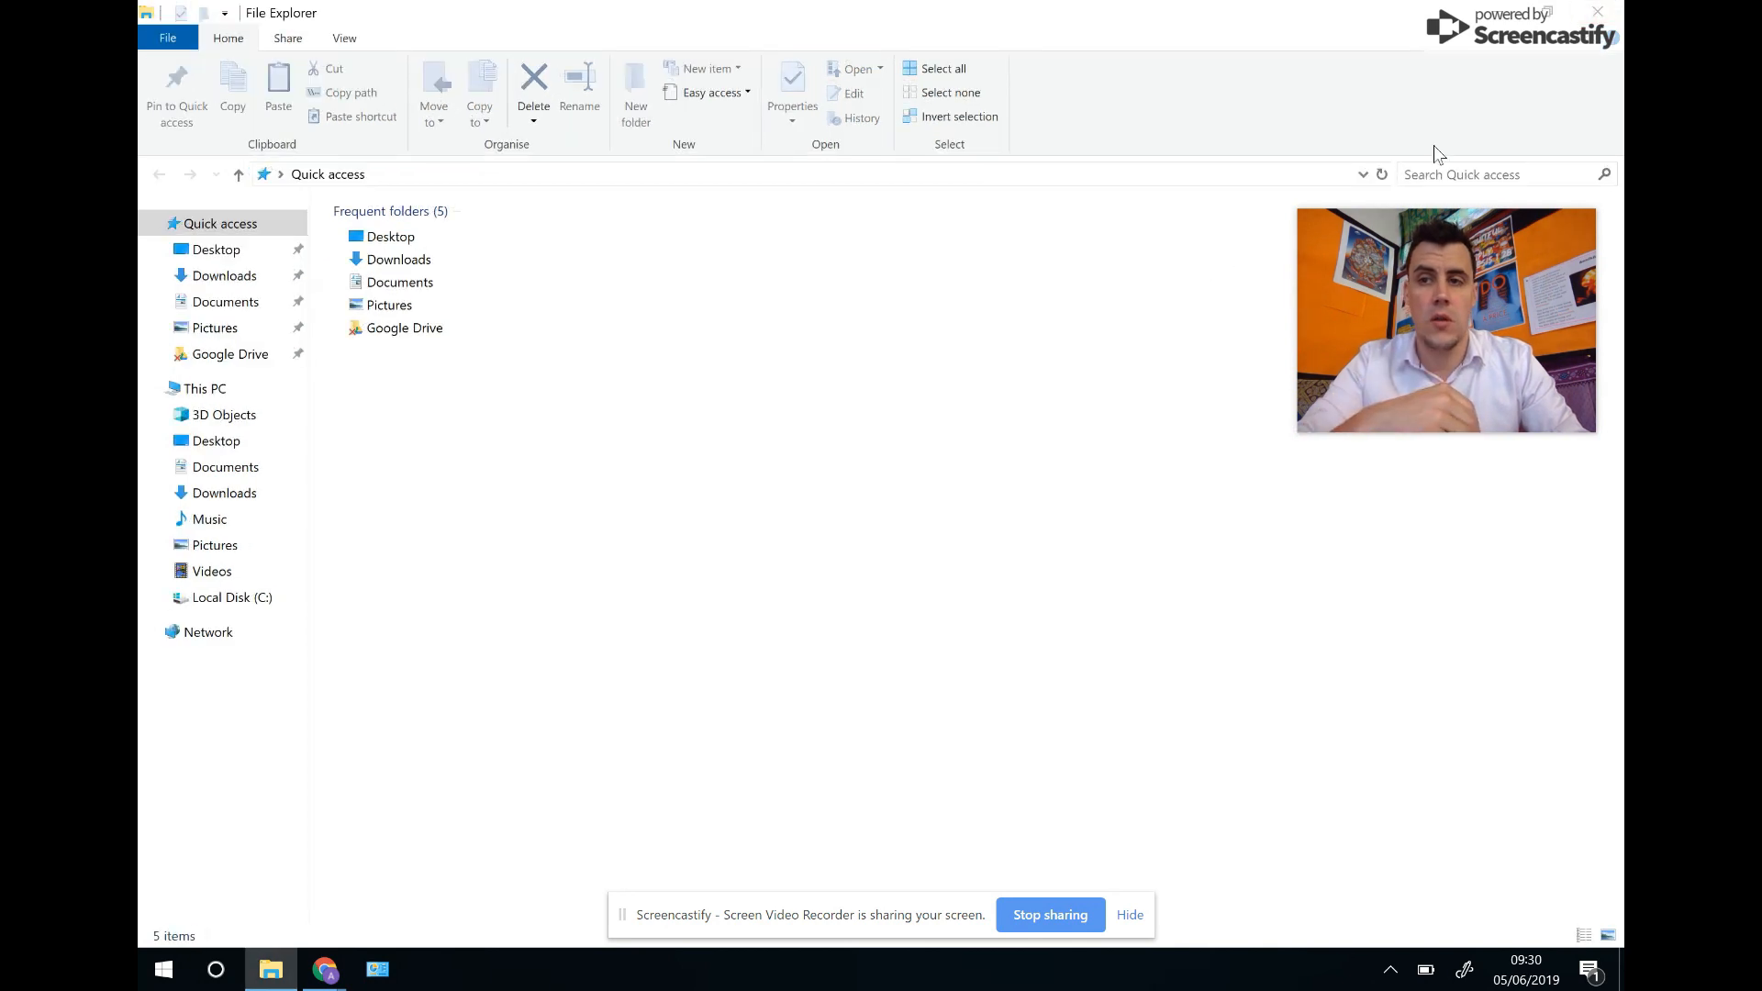
left_click(1598, 13)
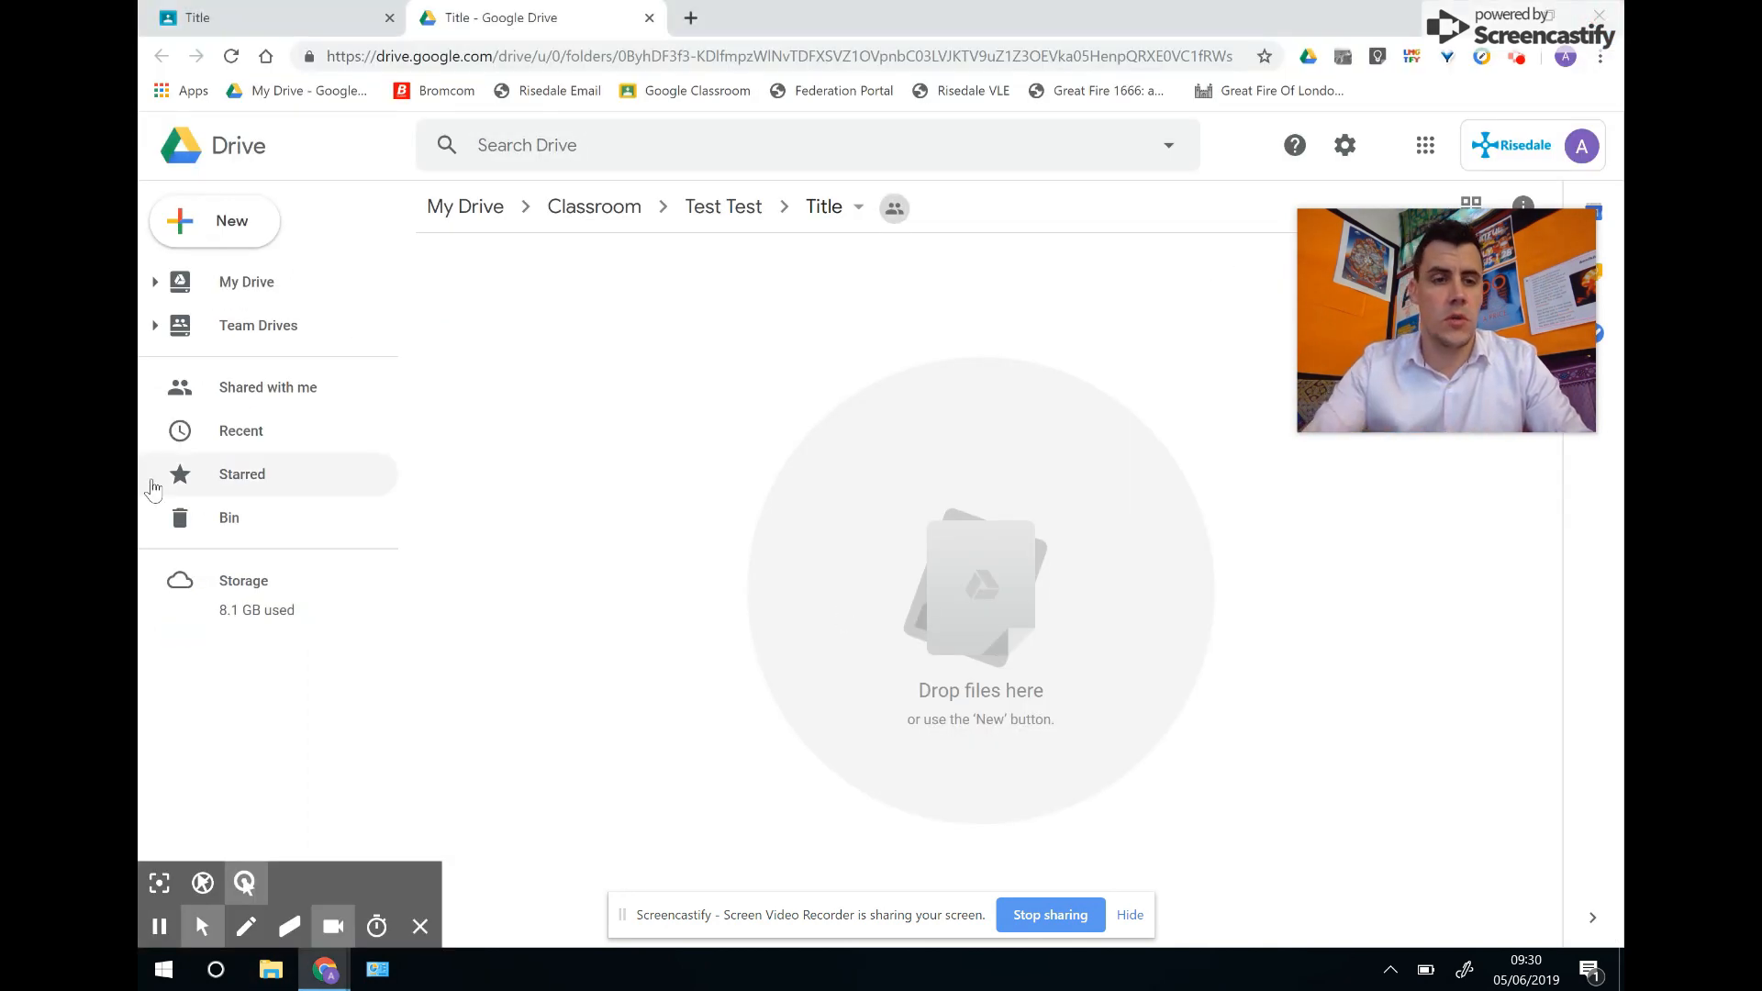
left_click(234, 22)
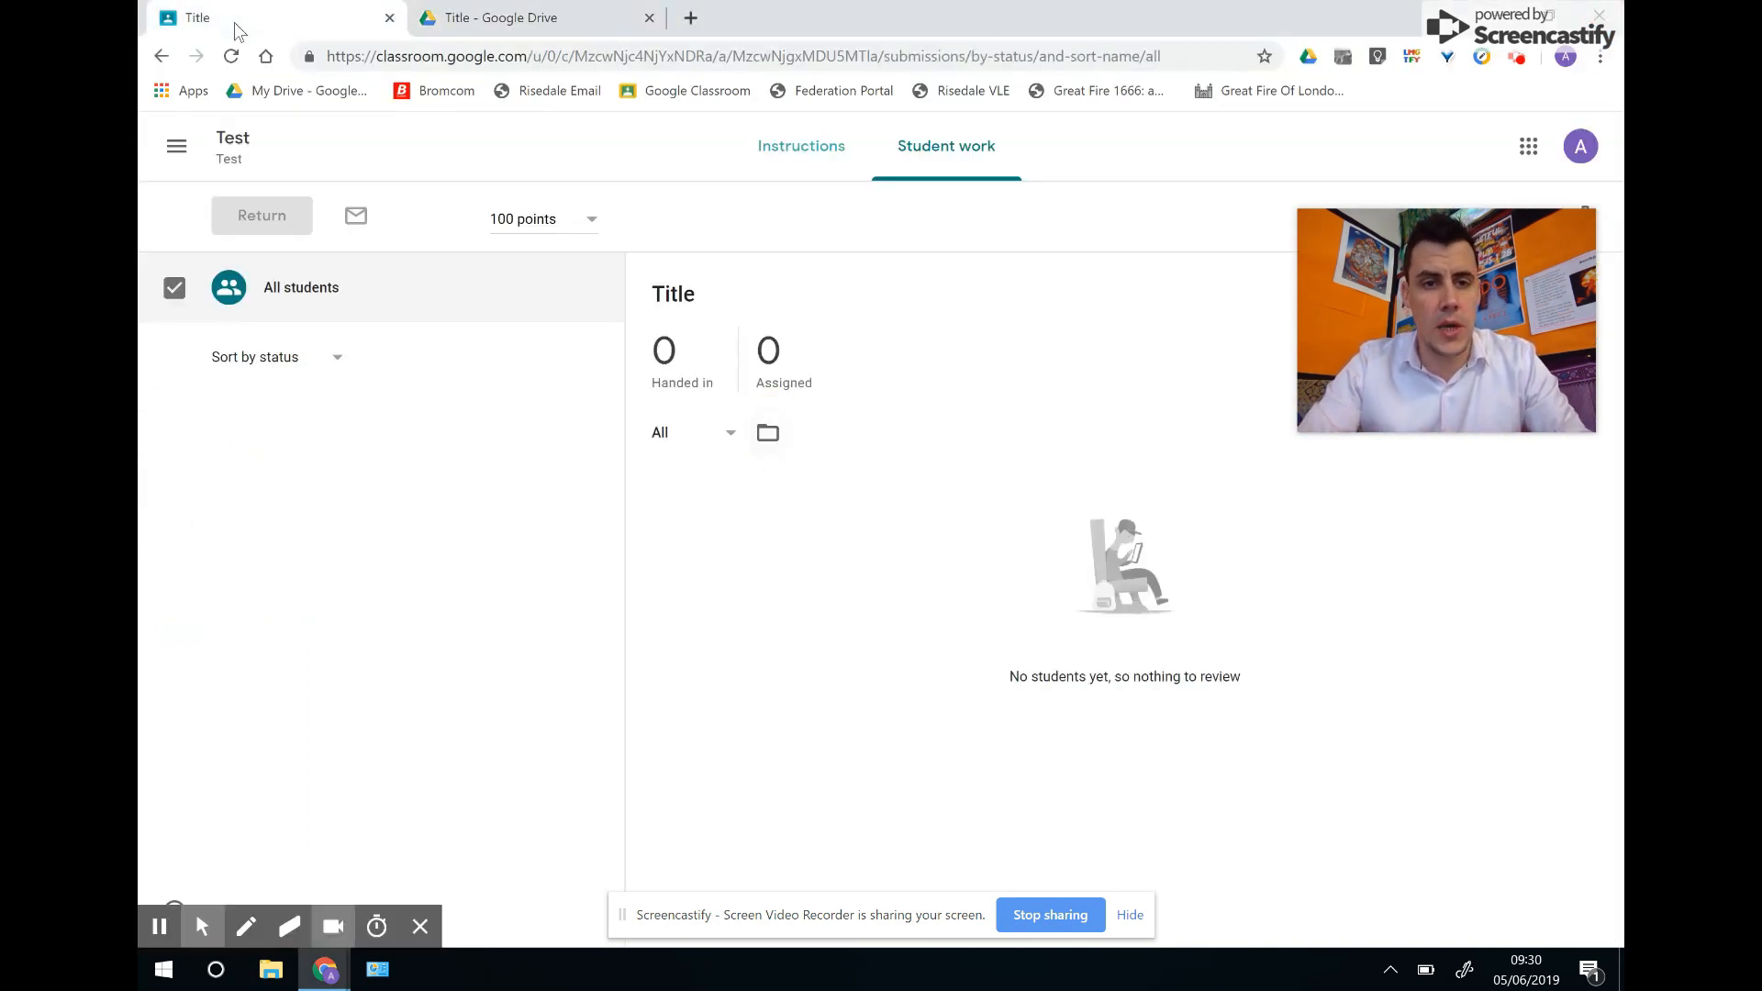
left_click(232, 143)
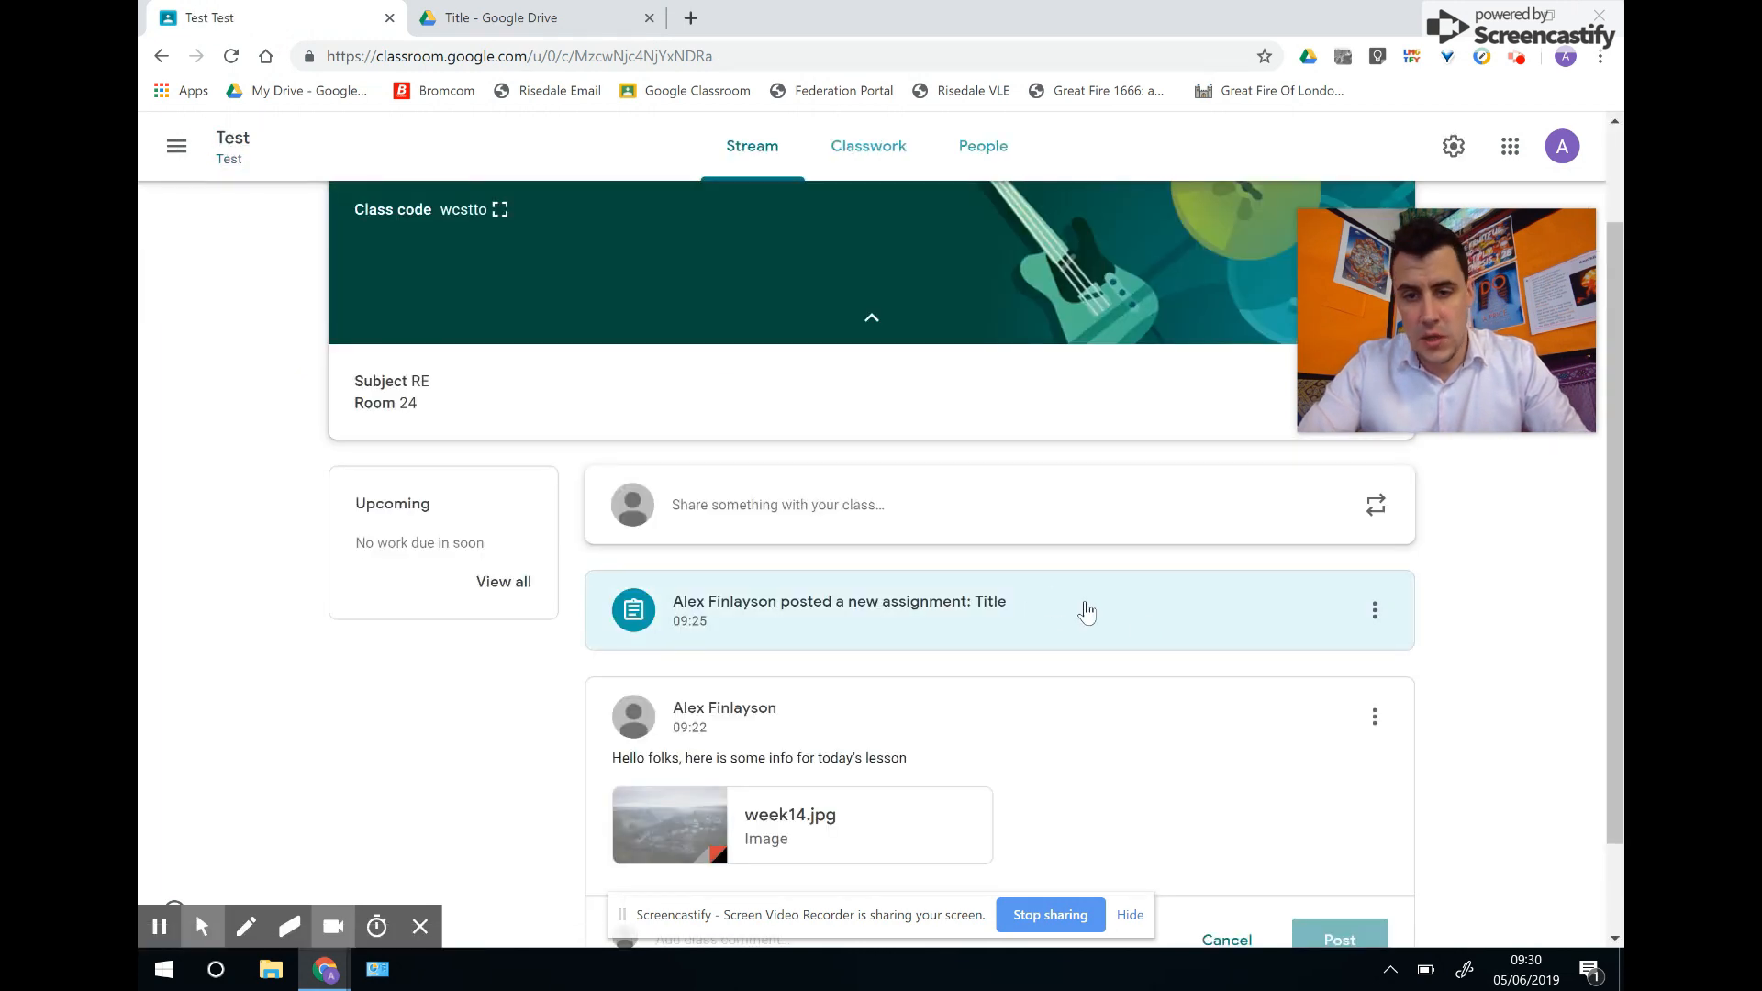
Create a new quiz assignment from Classwork and open its Blank Quiz in Google Forms.
left_click(870, 150)
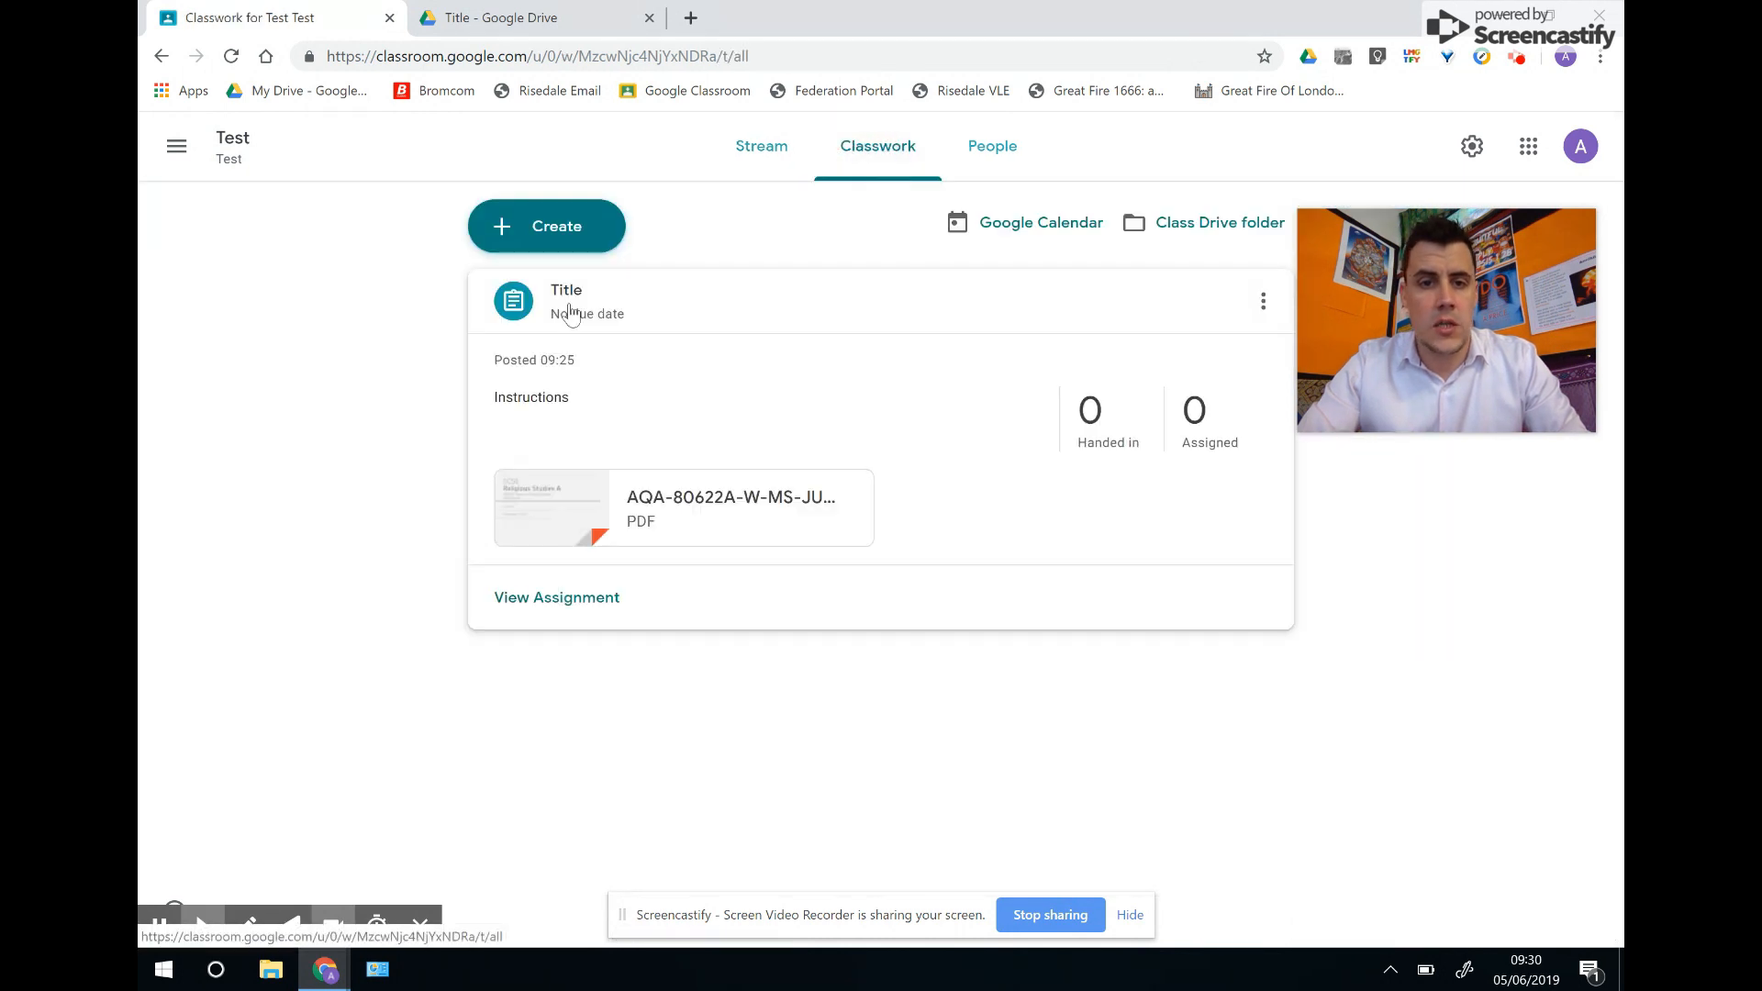
left_click(551, 235)
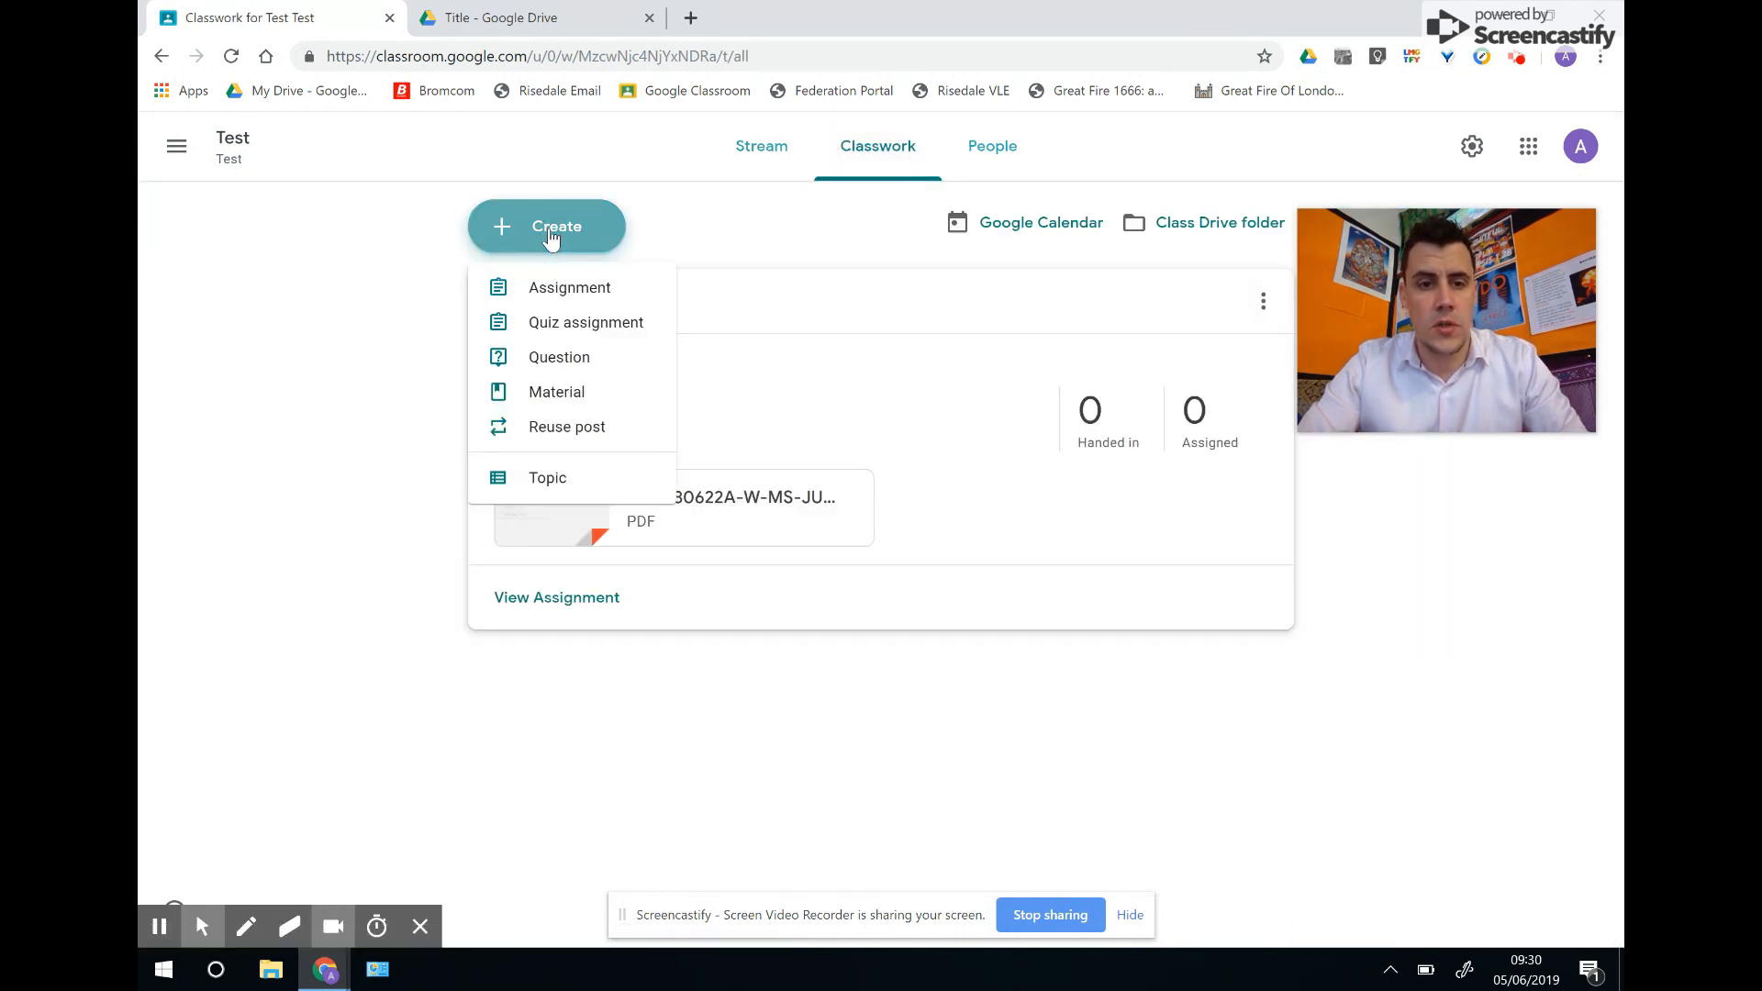
left_click(565, 323)
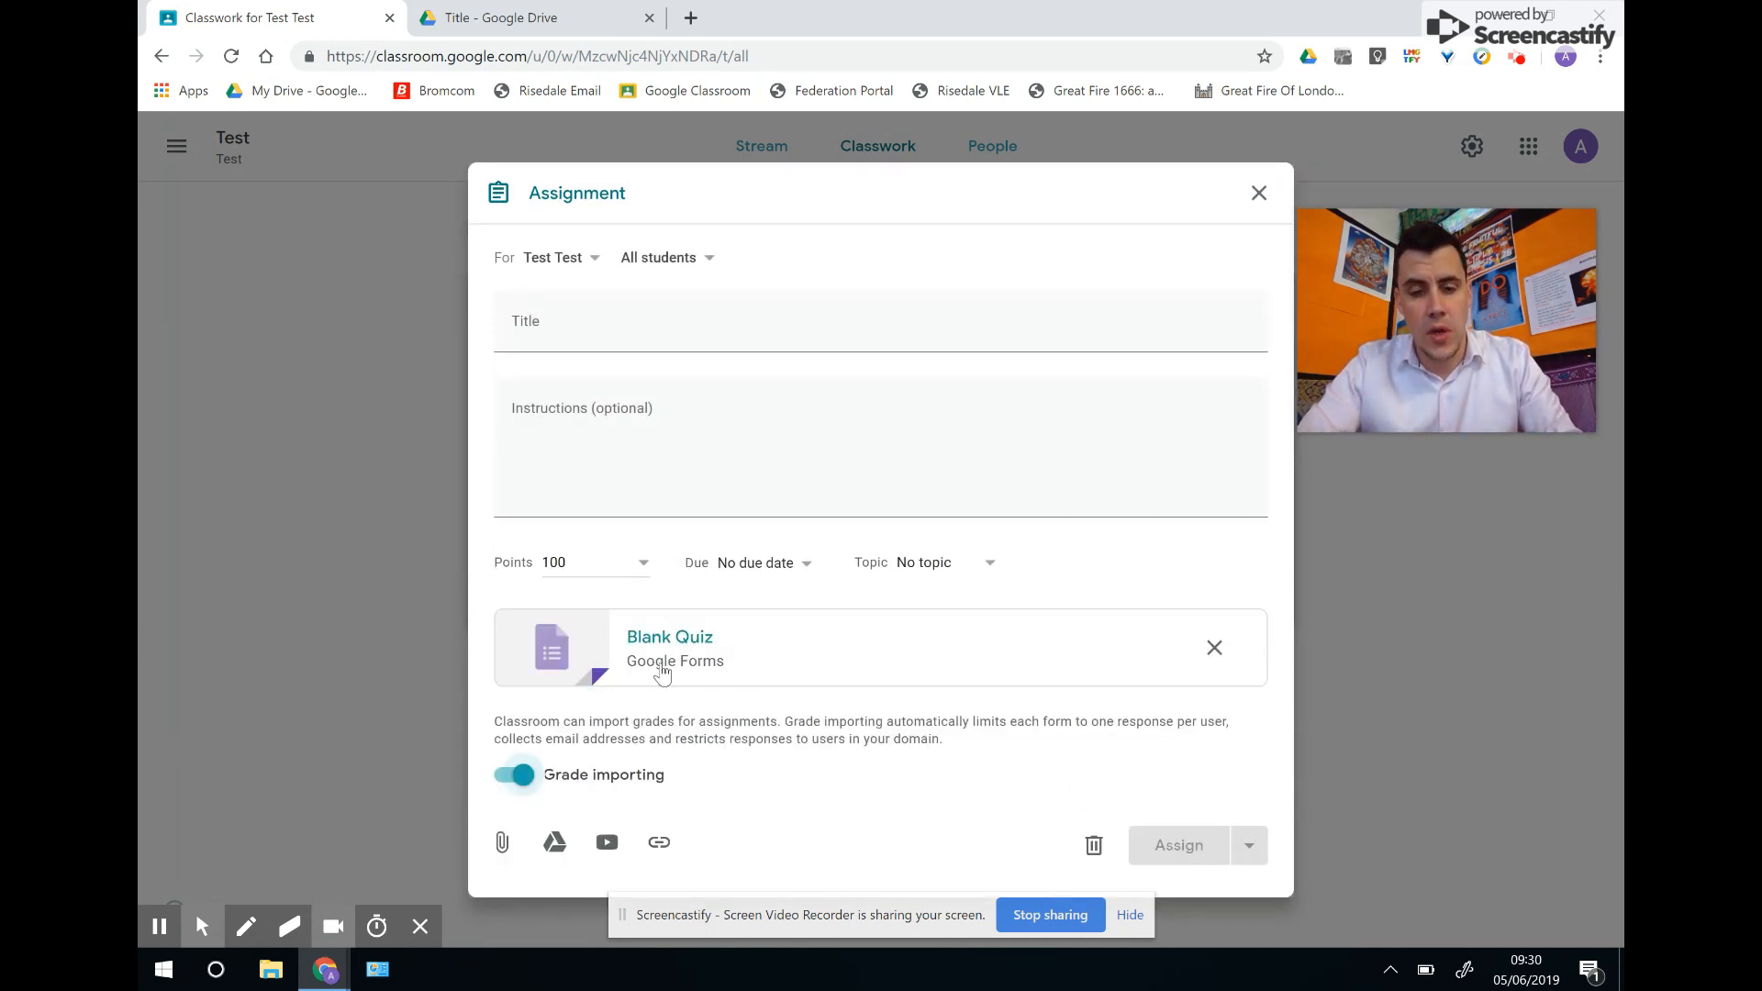
left_click(725, 652)
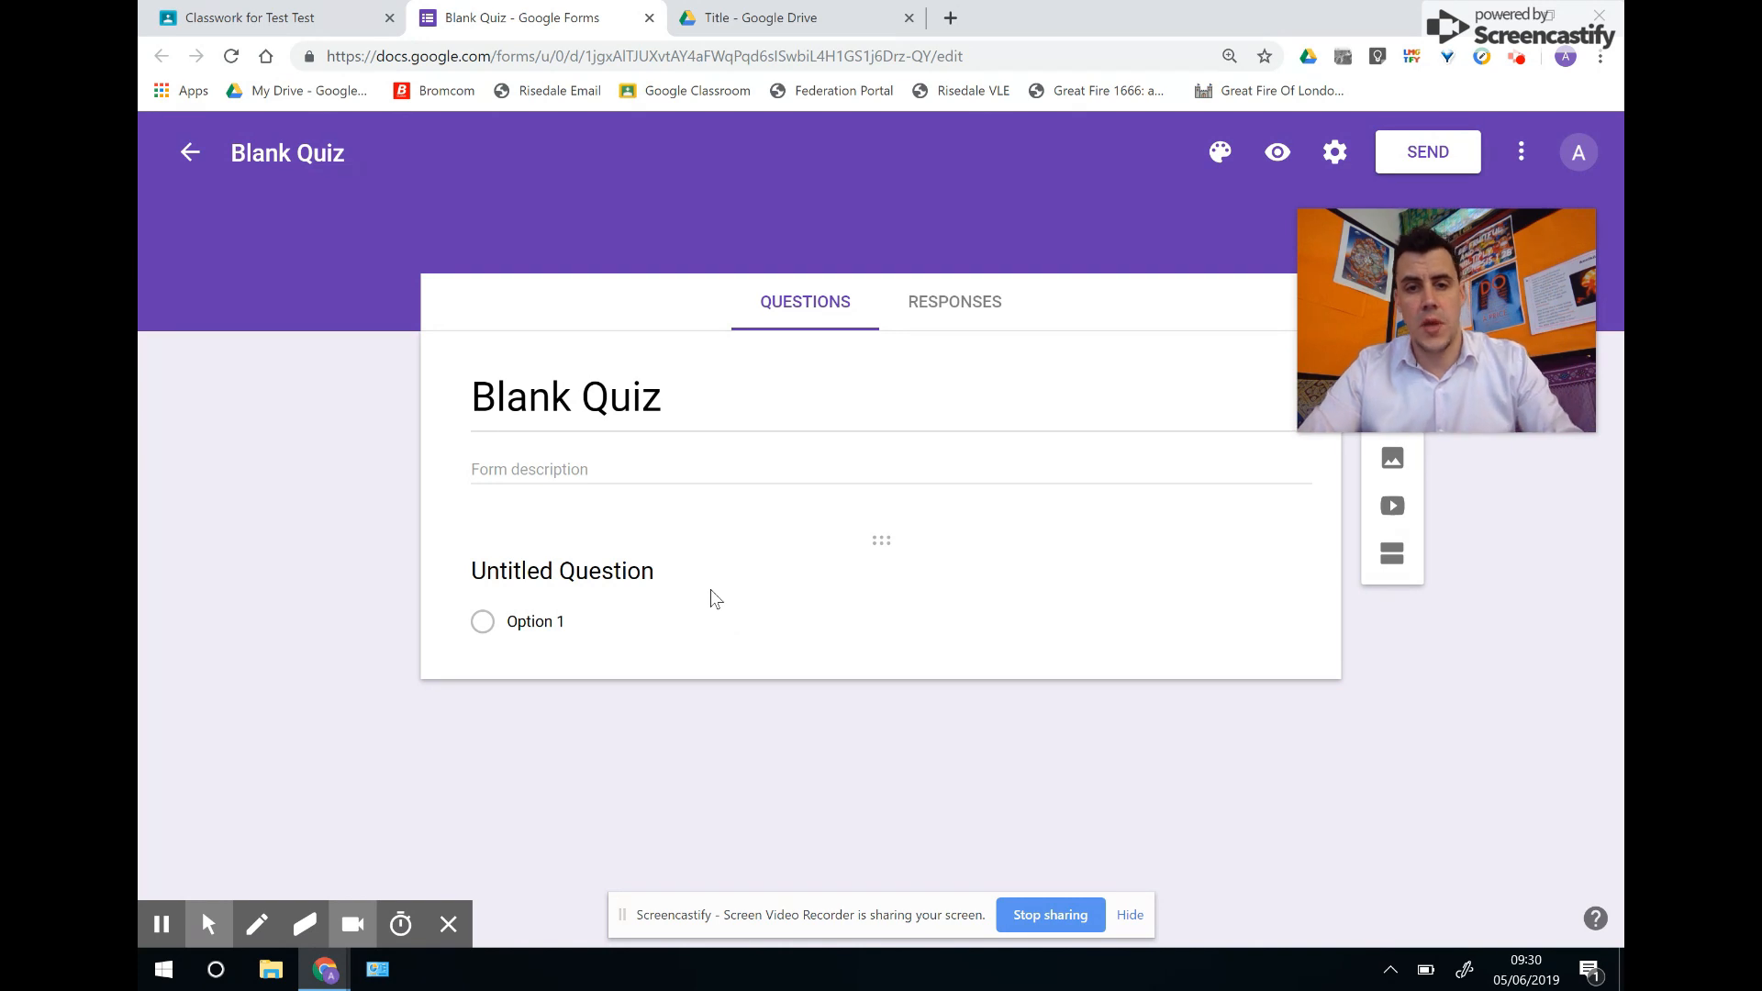
Replace the first question's placeholder with 'Who was the Buddha?'.
left_click(651, 400)
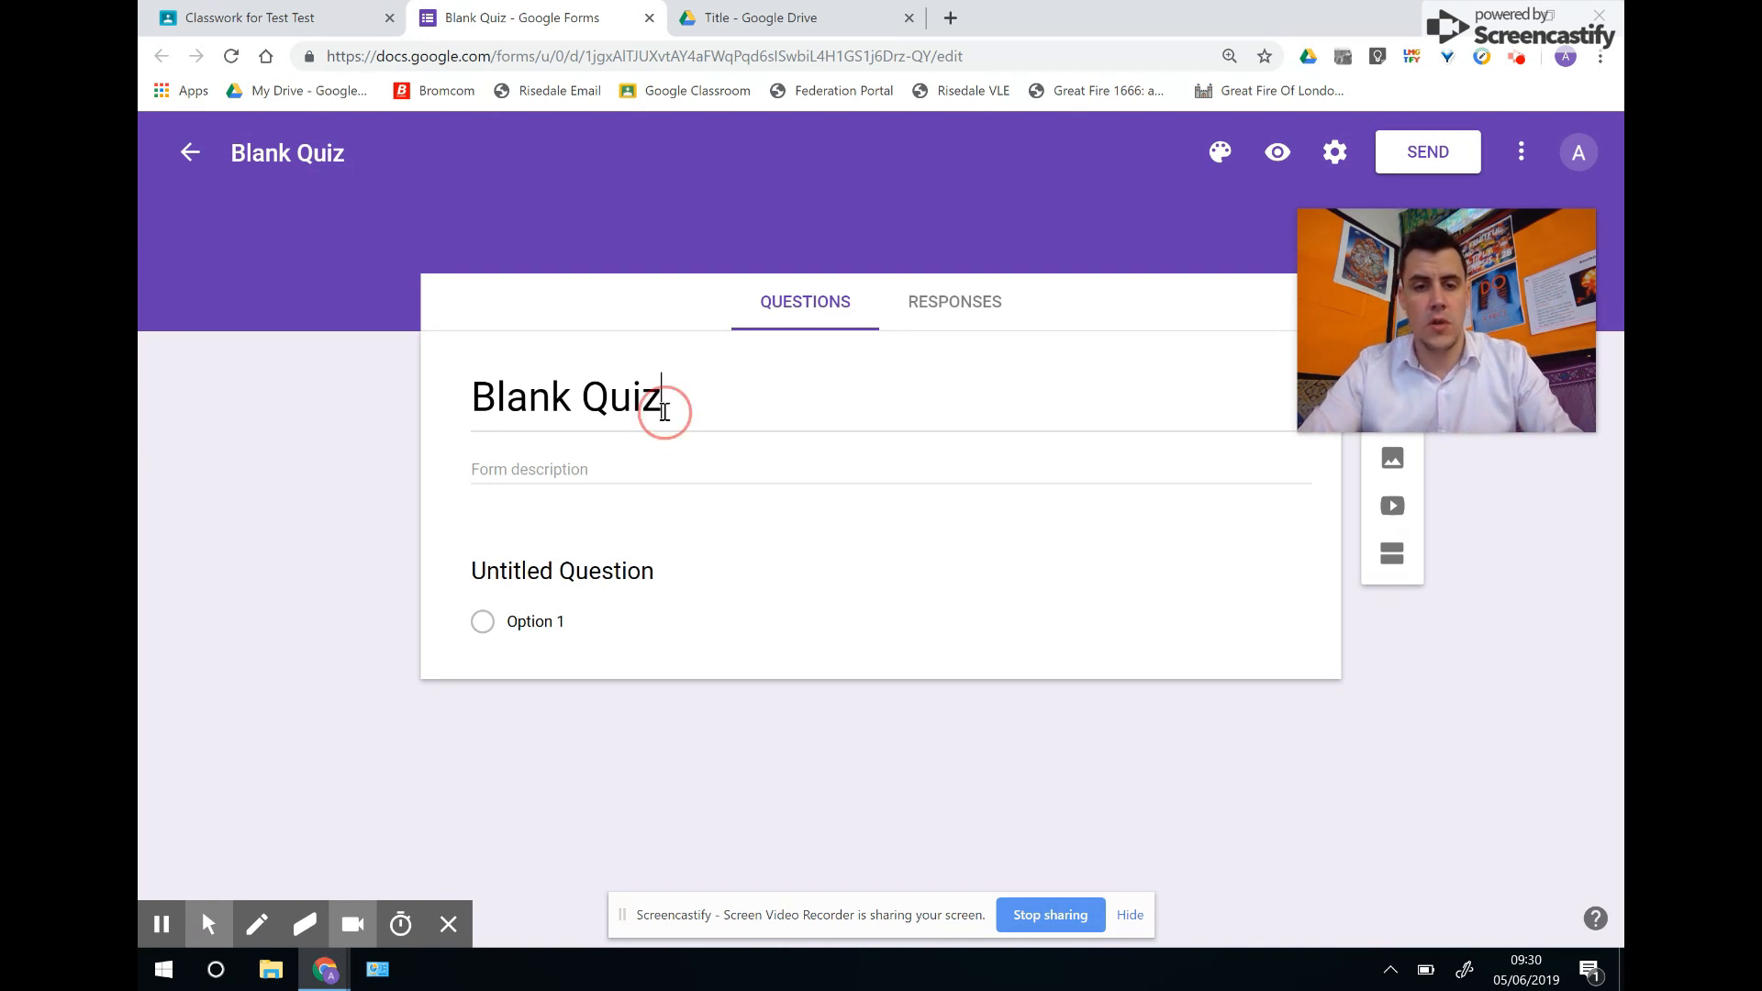
left_click(642, 574)
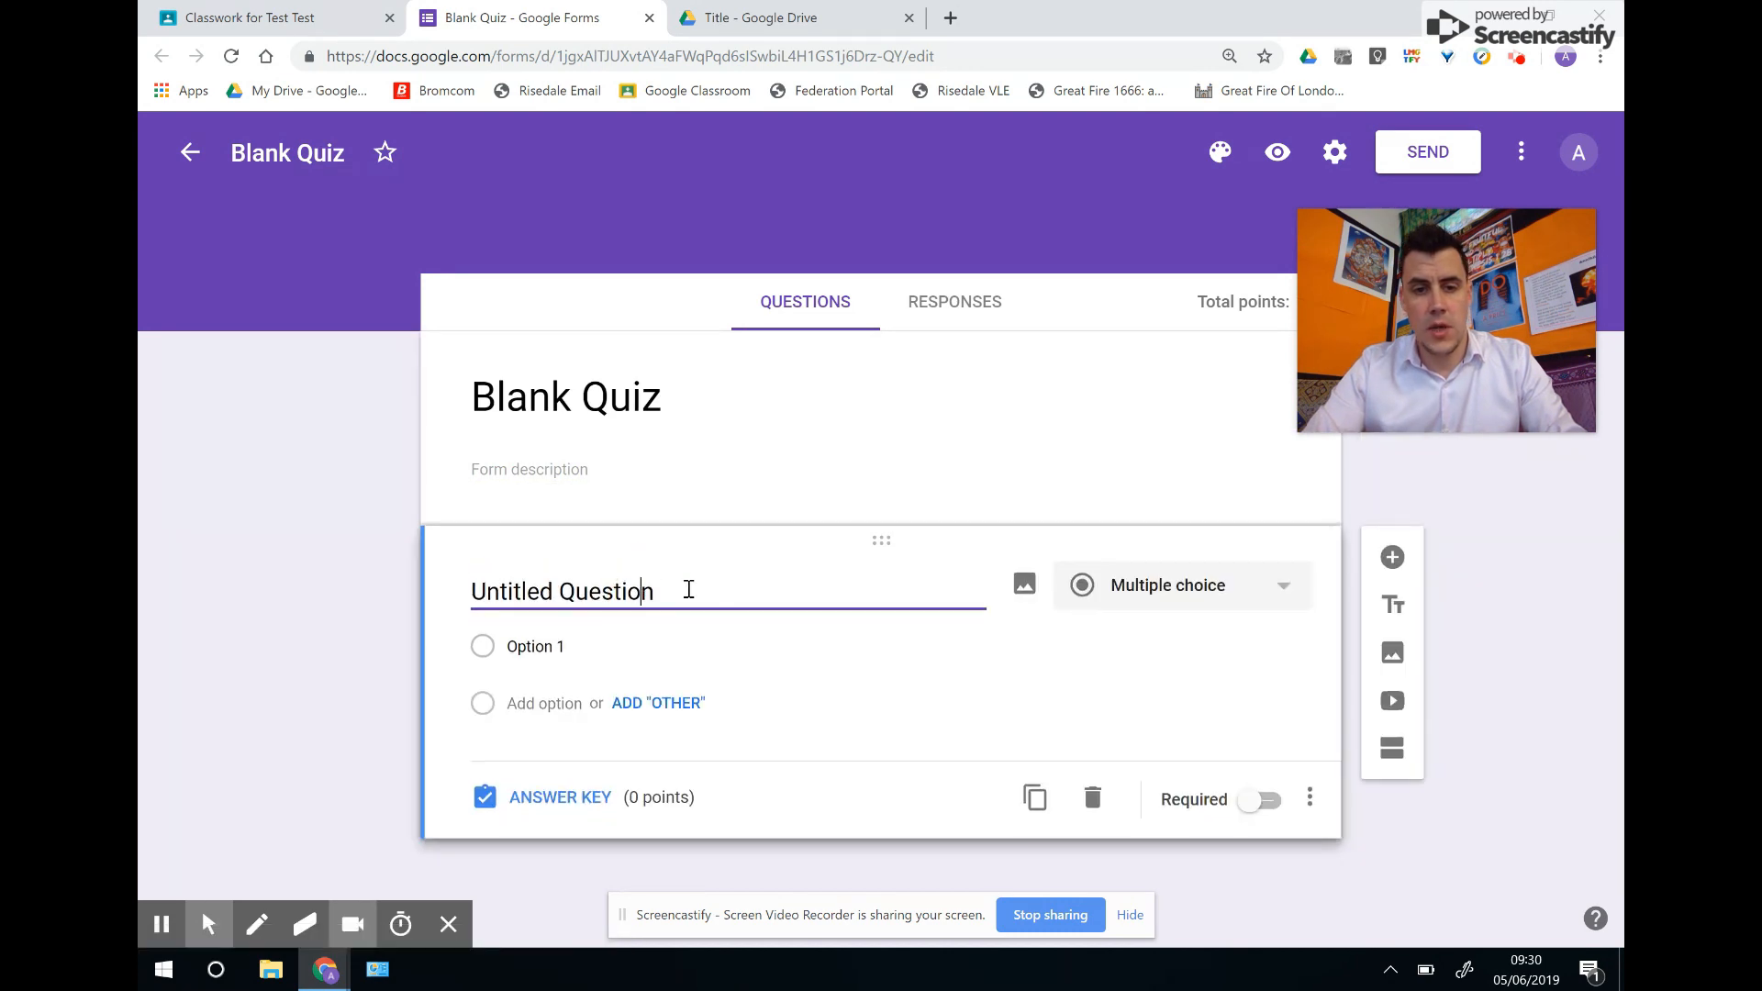
key("BackSpace")
key("BackSpace")
key("BackSpace")
key("BackSpace")
key("BackSpace")
key("BackSpace")
key("BackSpace")
key("BackSpace")
key("BackSpace")
key("BackSpace")
key("BackSpace")
key("BackSpace")
key("BackSpace")
key("BackSpace")
key("BackSpace")
key("BackSpace")
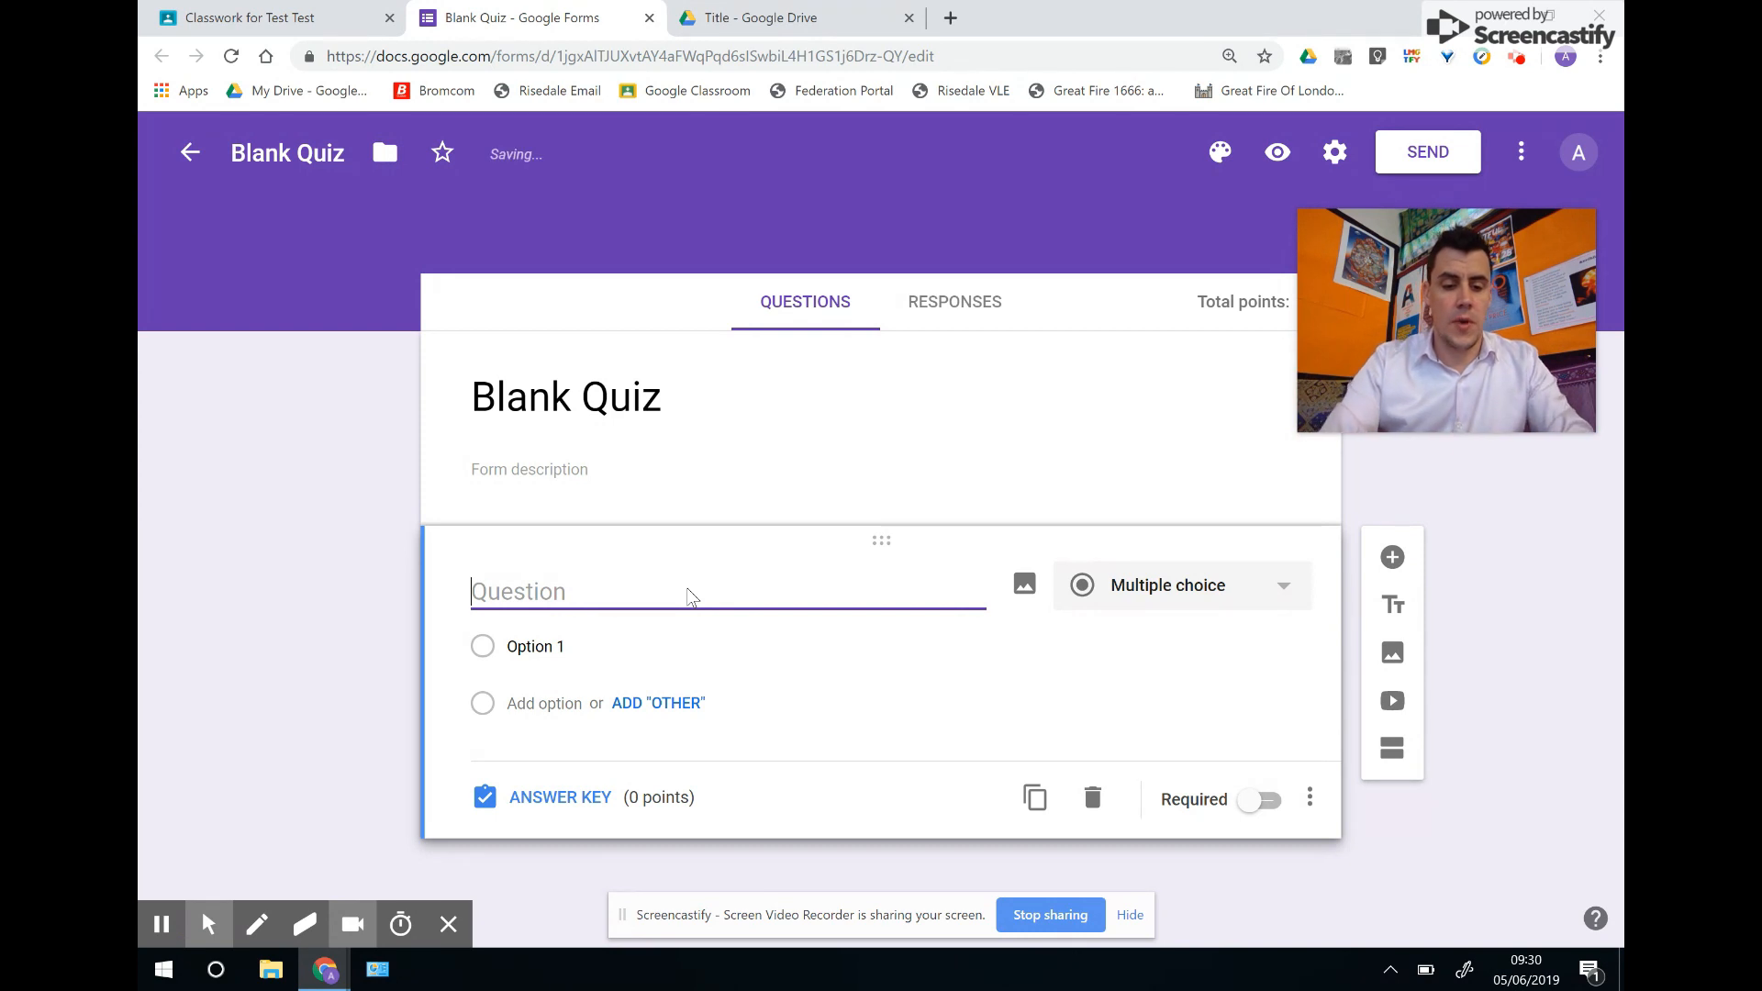
type("Who was rhe")
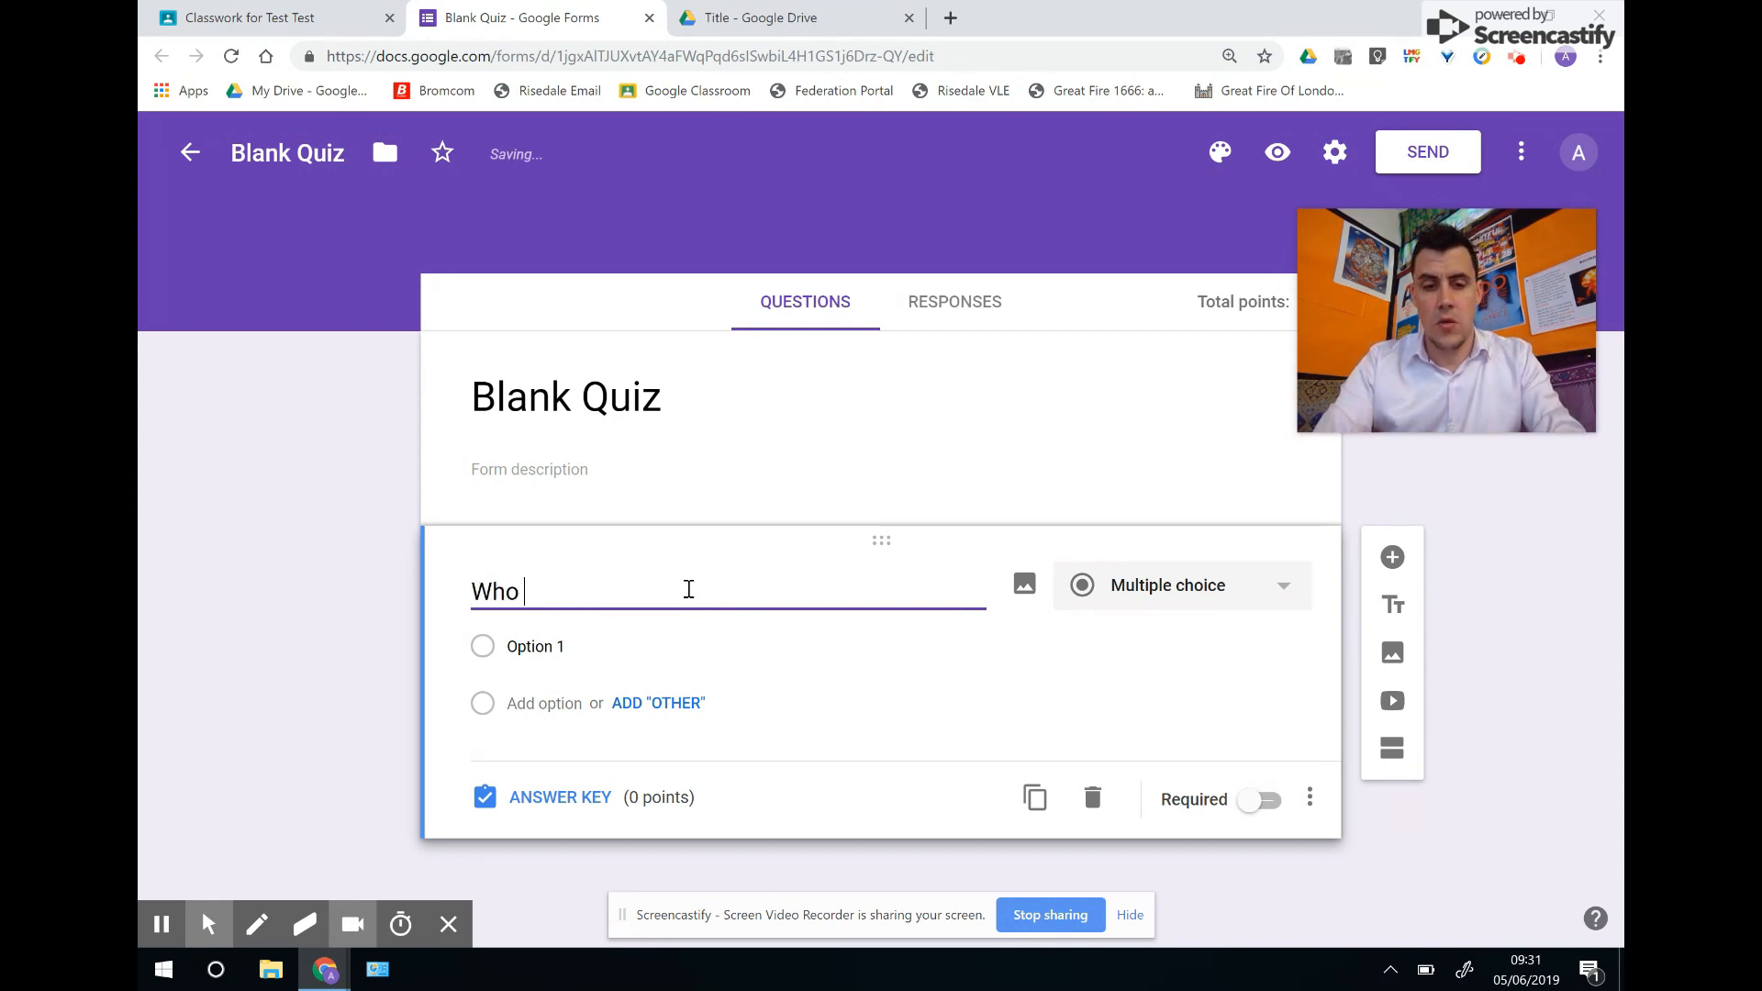
key("BackSpace")
key("BackSpace")
key("BackSpace")
type("the Buddha?")
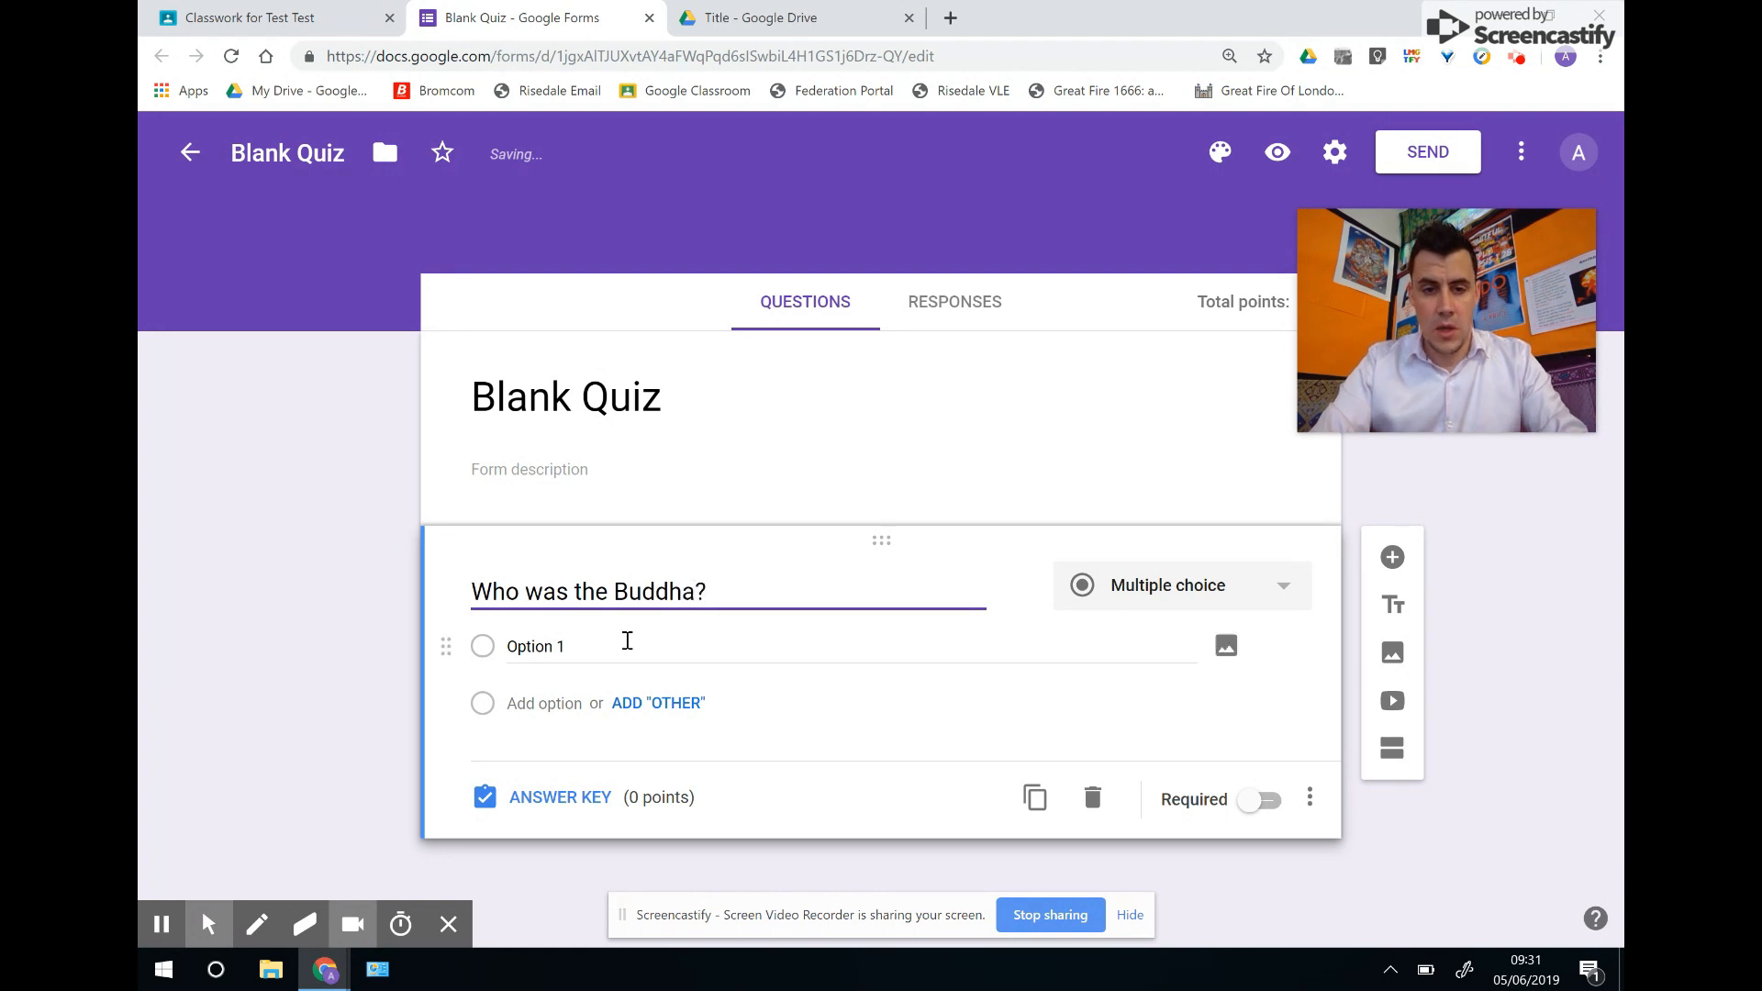
Enter the first answer option as 'Siddhartha Gautama', correcting the misspelling.
left_click(601, 640)
type("Siddhartha Guatama")
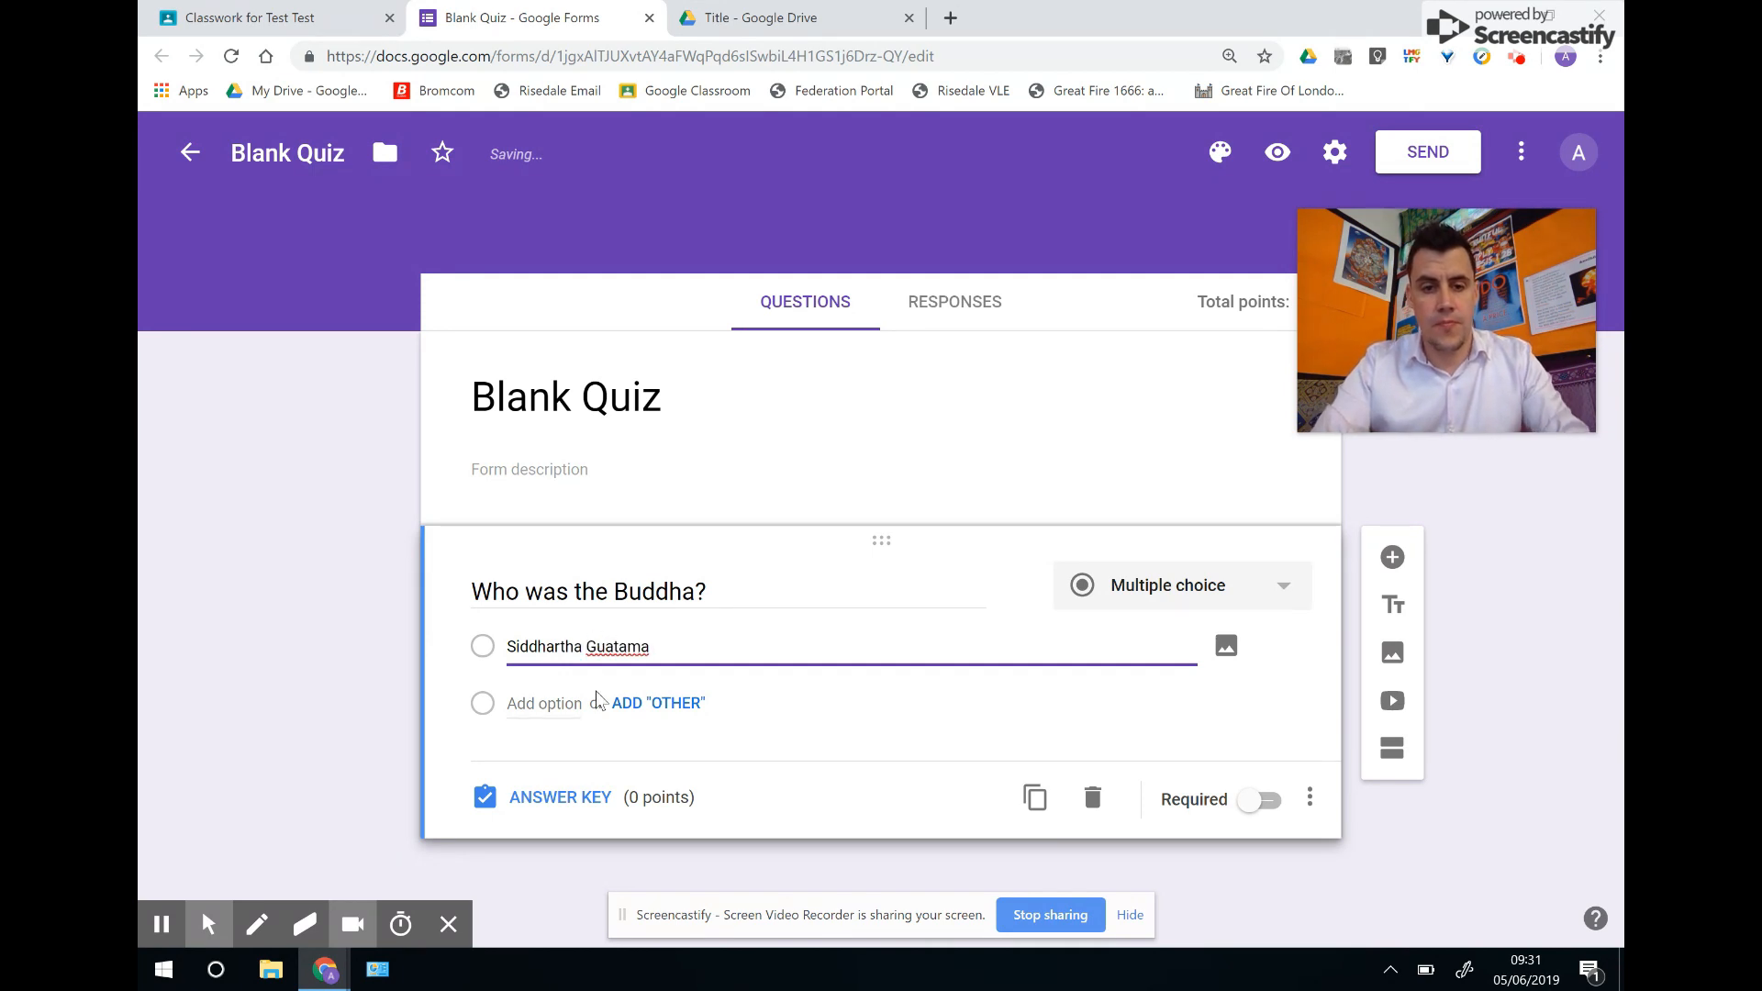
right_click(613, 641)
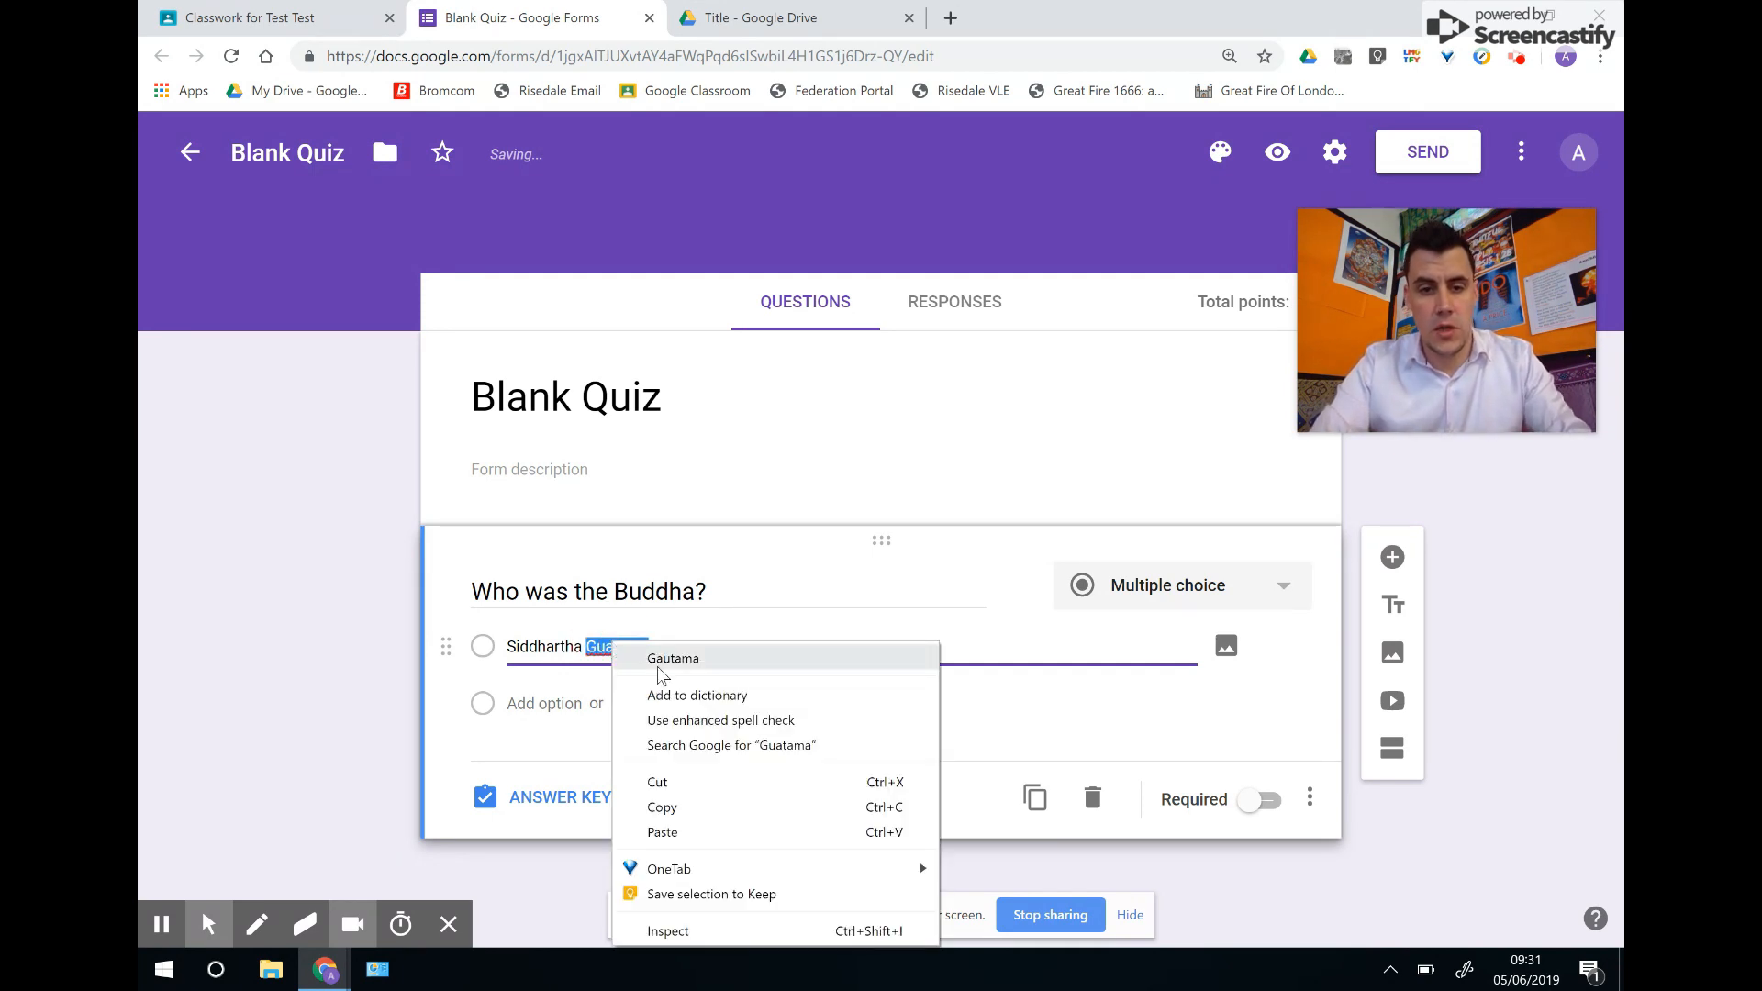
left_click(656, 657)
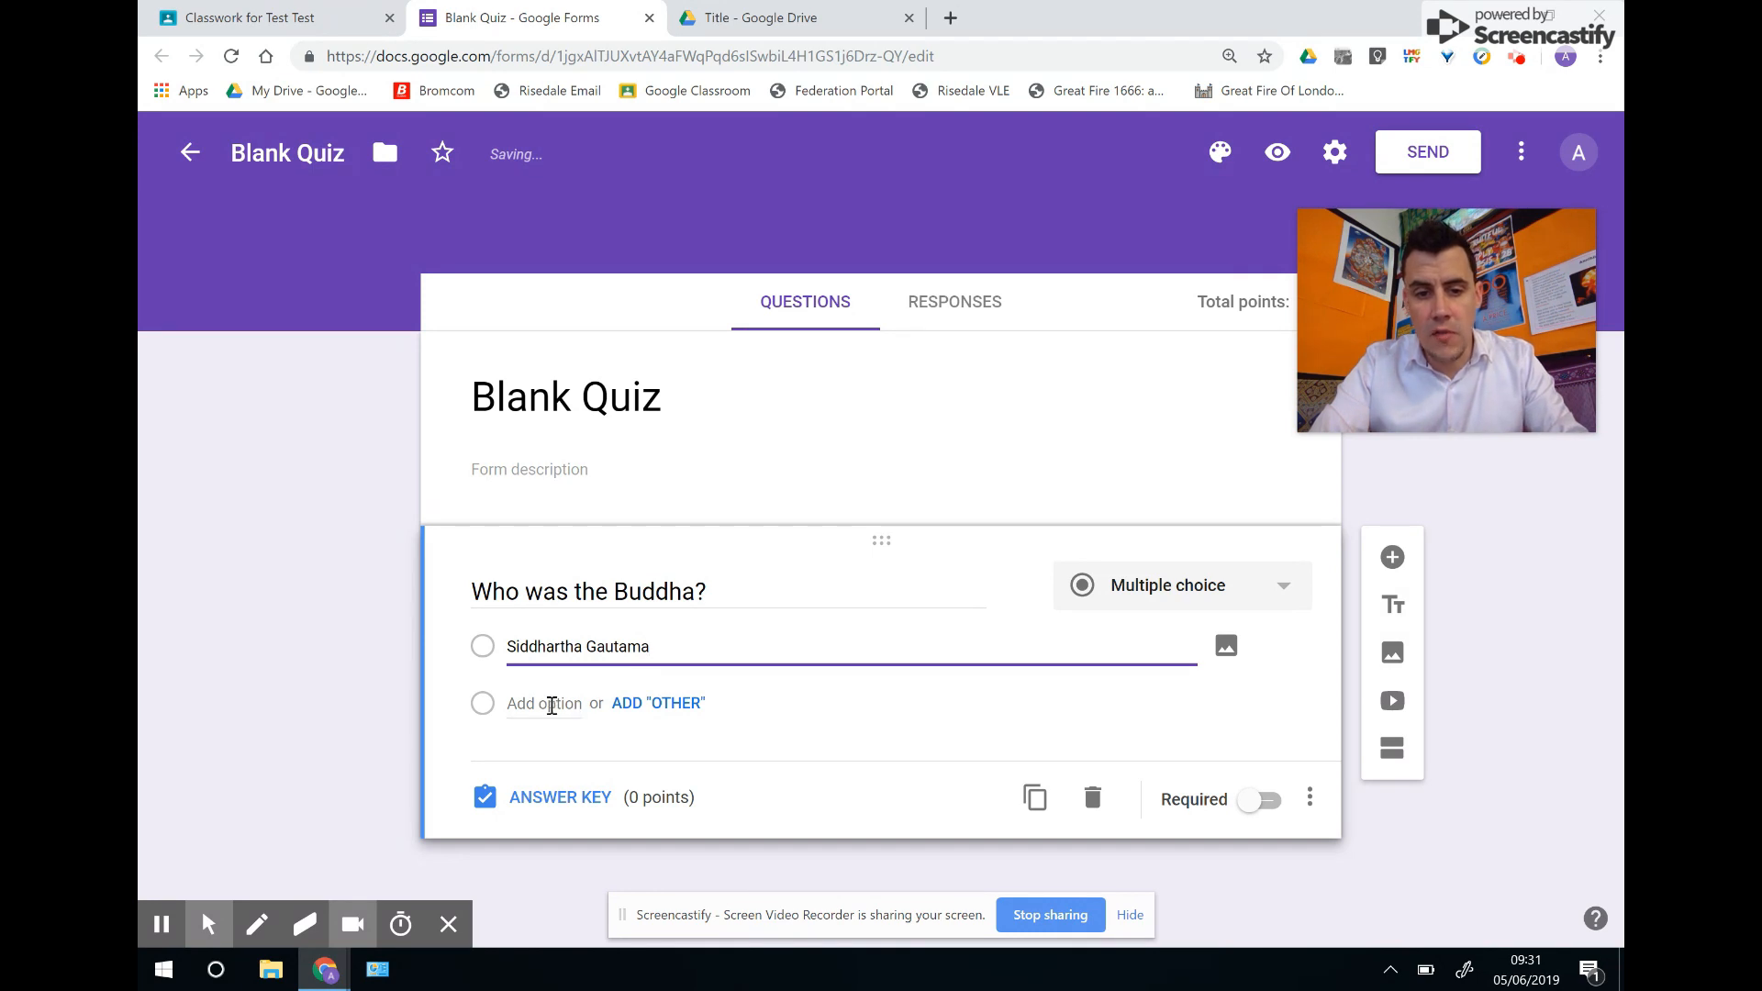
Add the options 'Sid Arthur' and 'Goat Mama', then open the answer key.
left_click(544, 703)
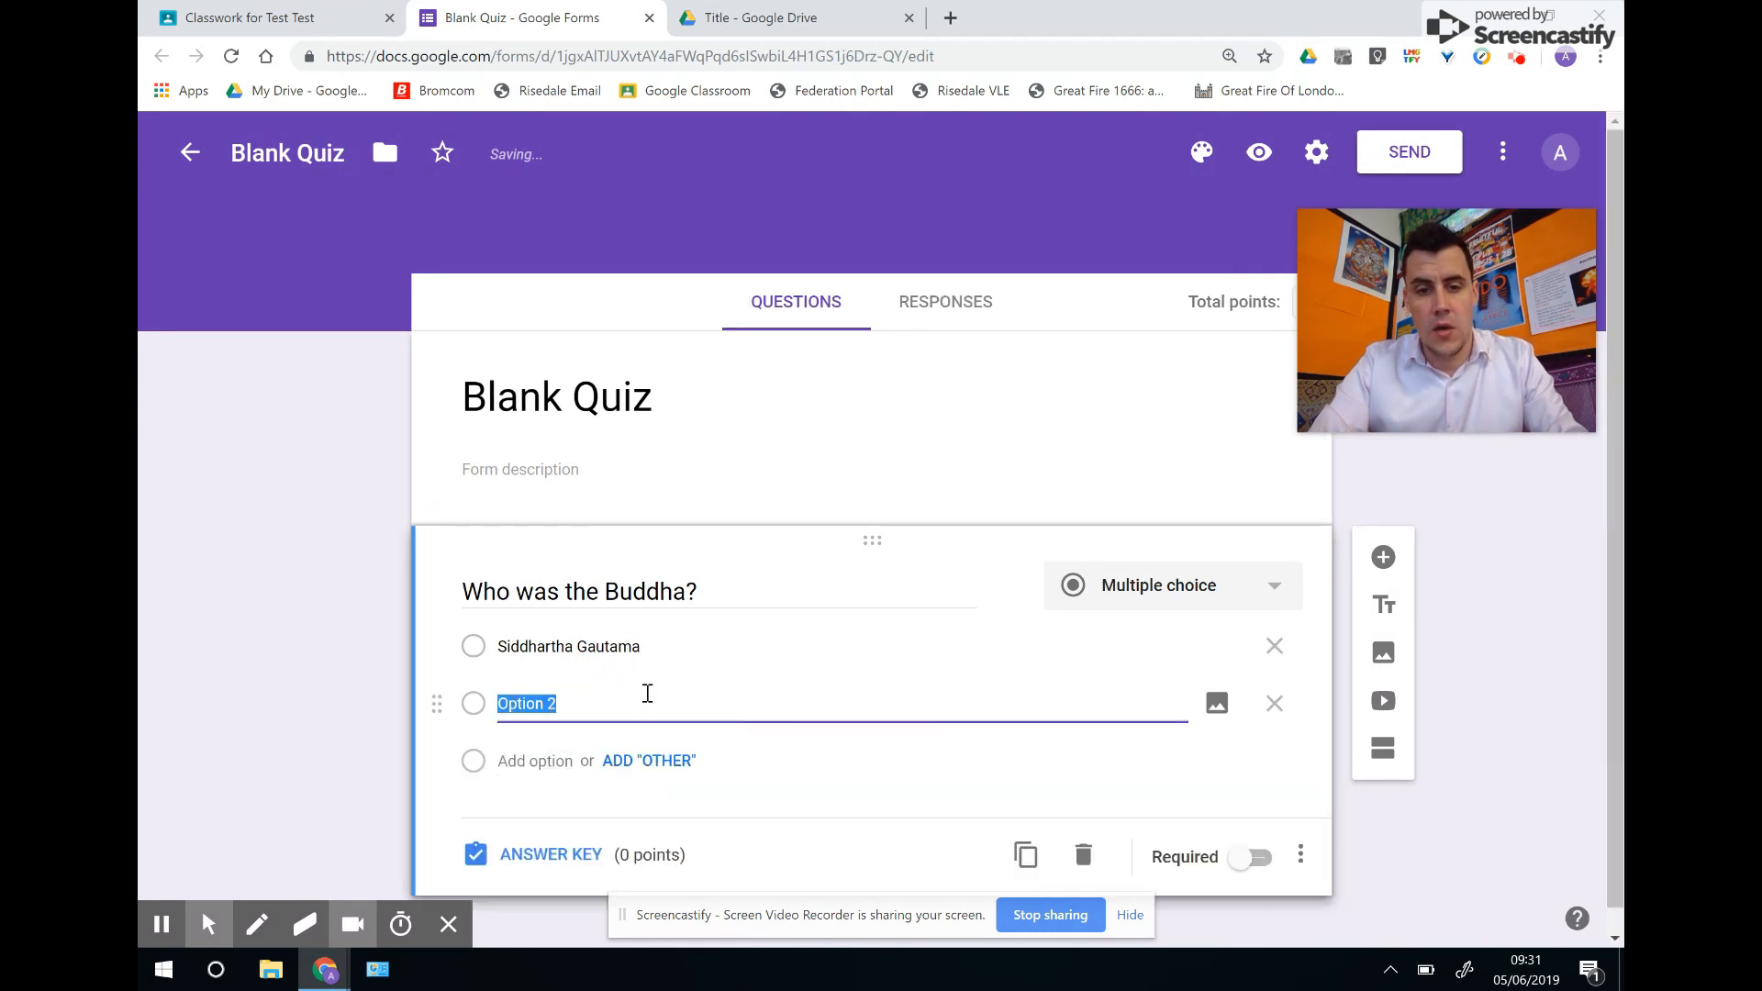
type("Sid Arthur")
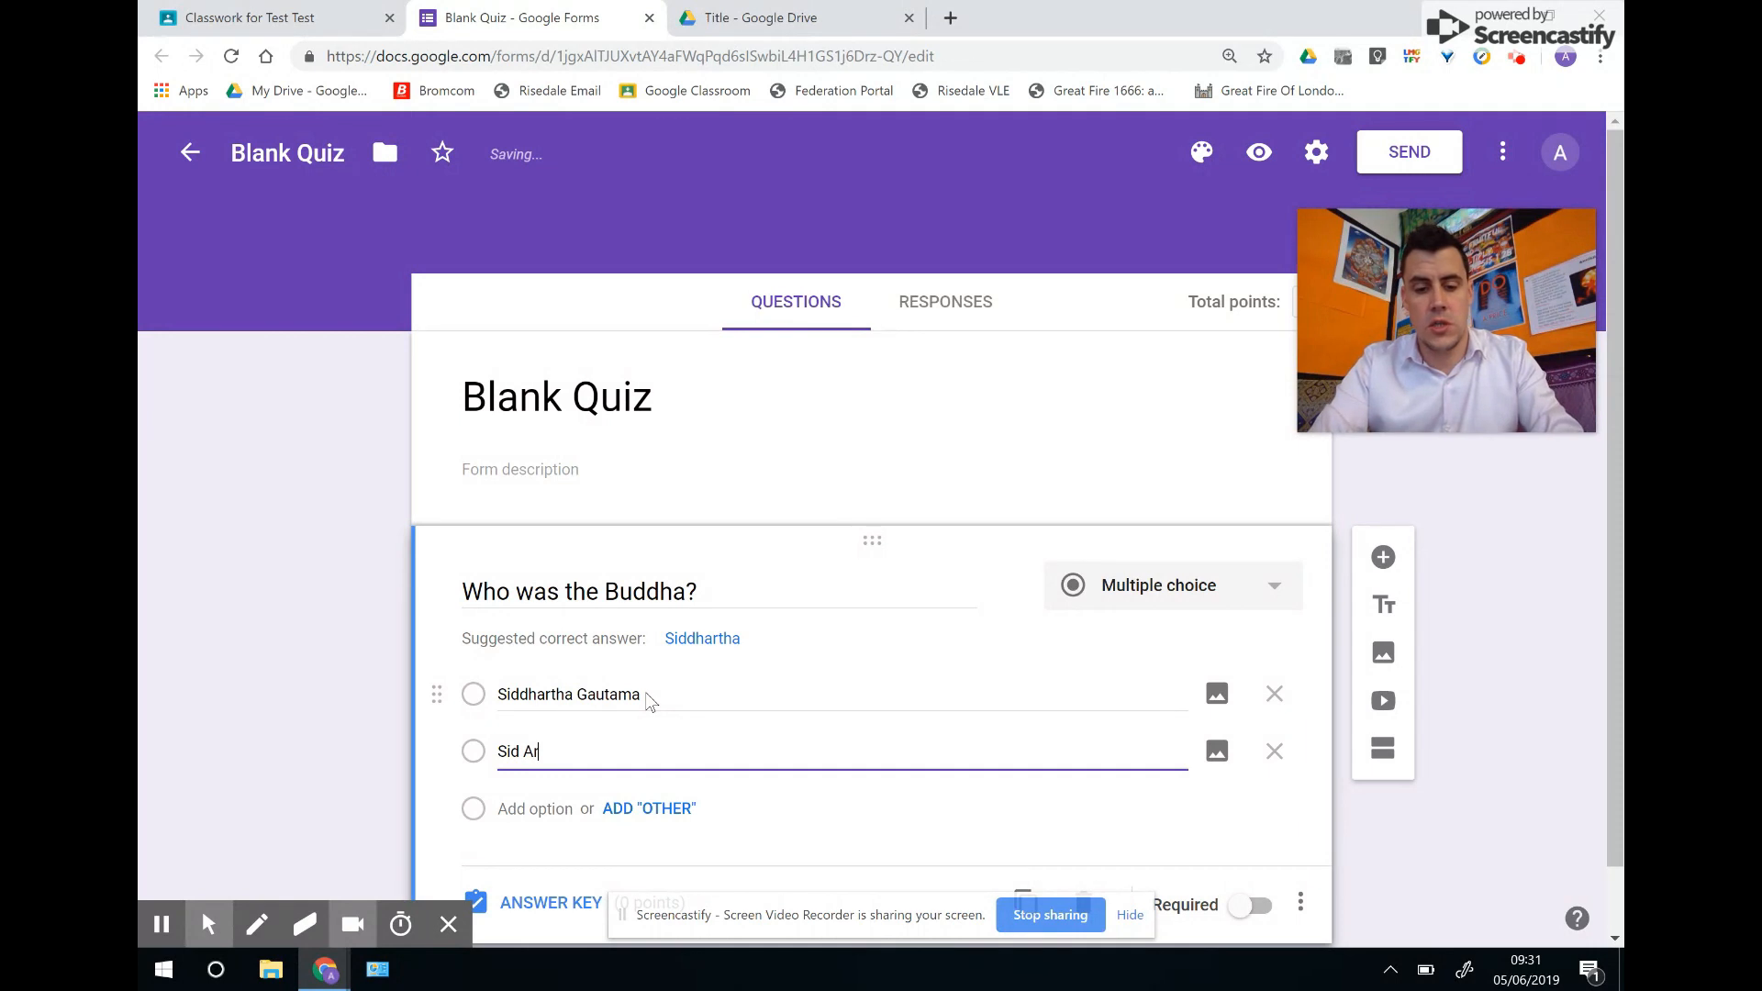
left_click(528, 806)
type("Goat Mama")
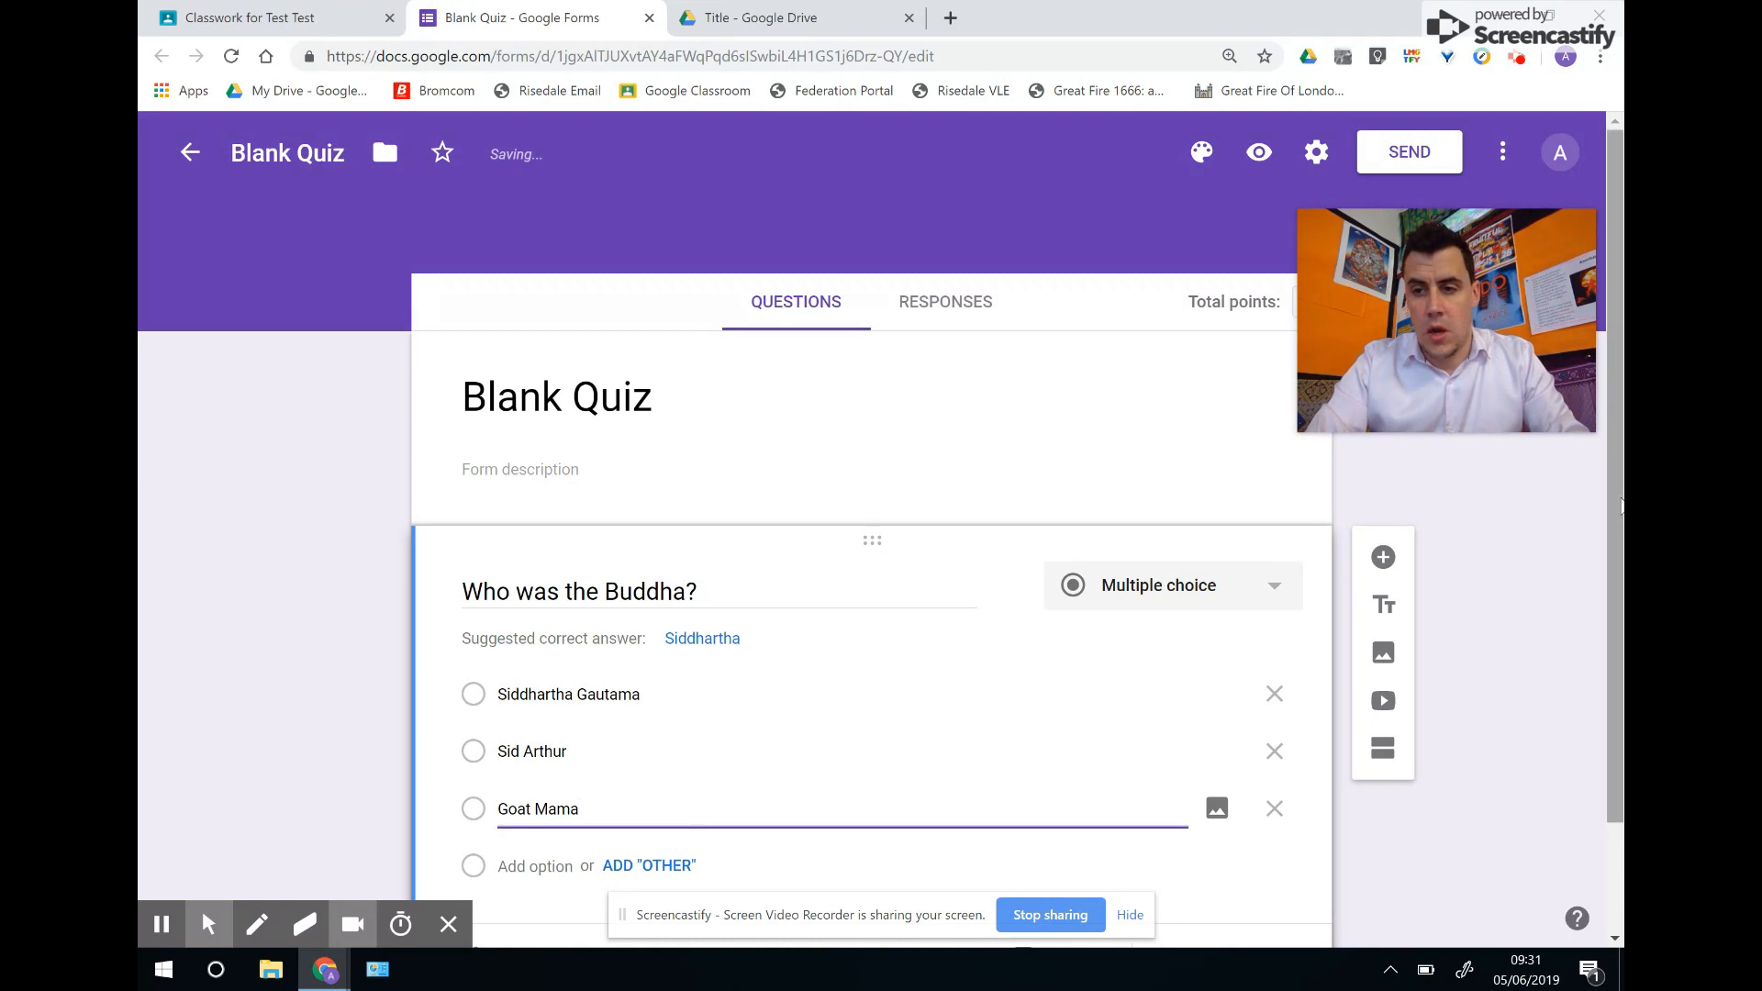
scroll(1611, 551, "down", 2)
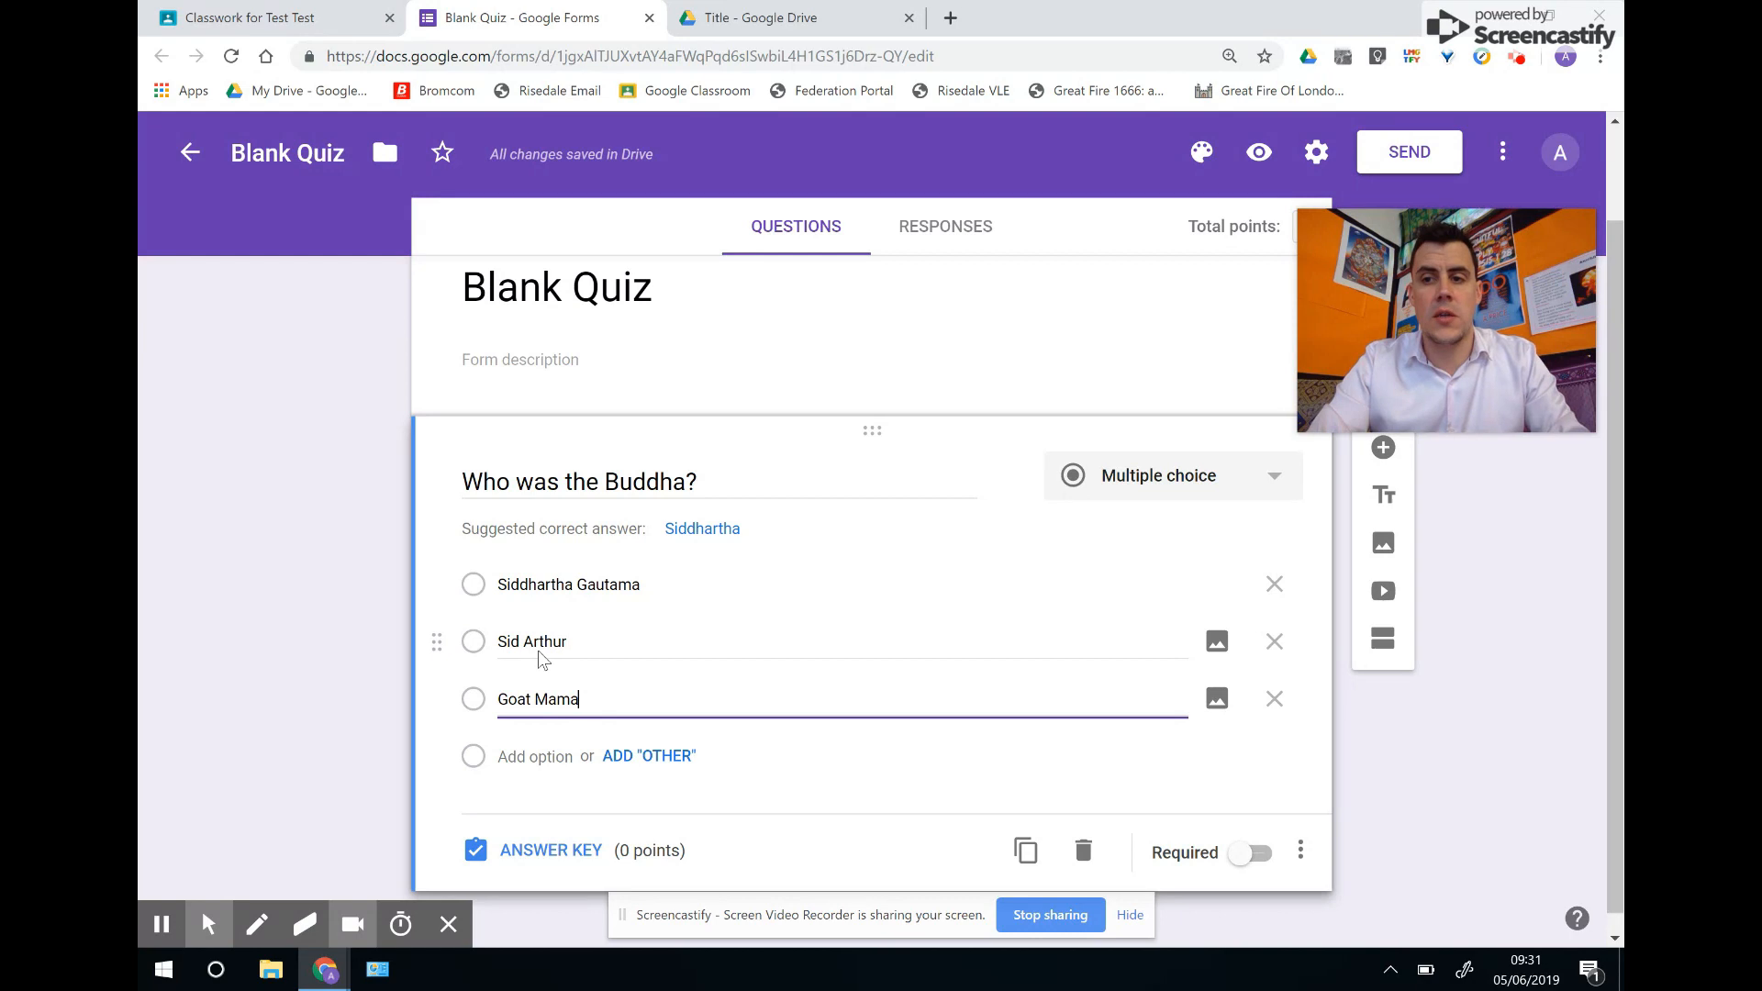
left_click(533, 850)
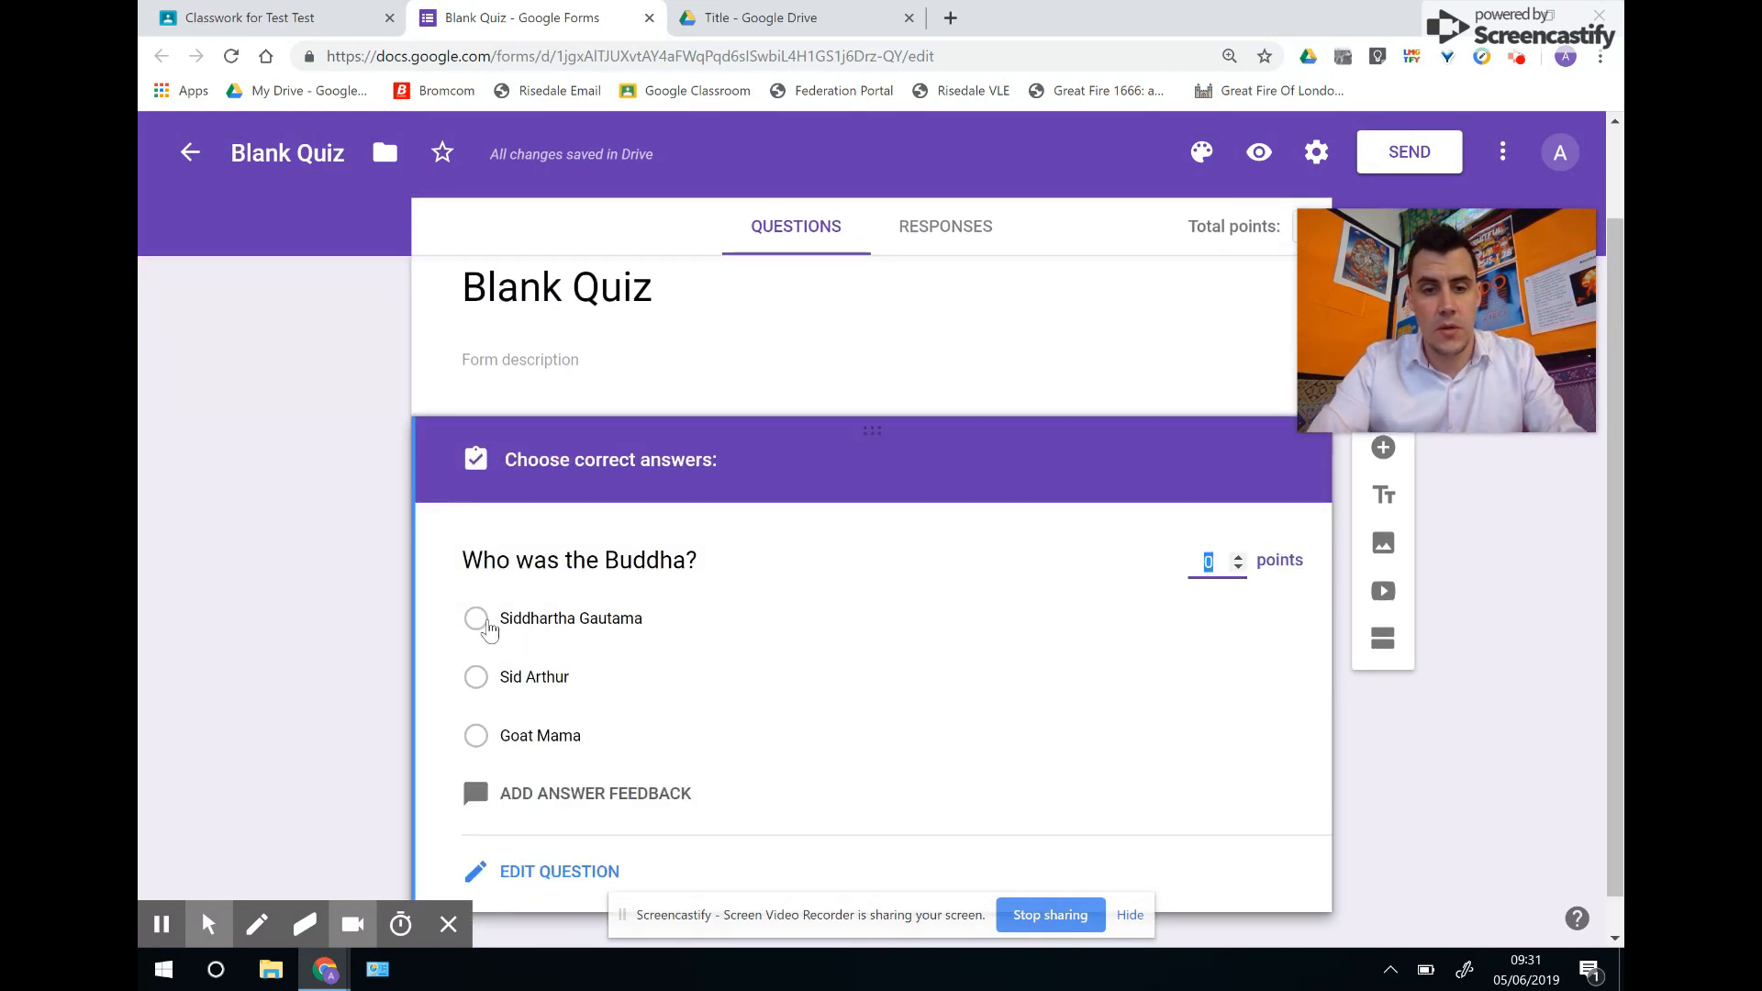
Mark Siddhartha Gautama as correct, worth 1 point, then close the Blank Quiz tab.
left_click(476, 621)
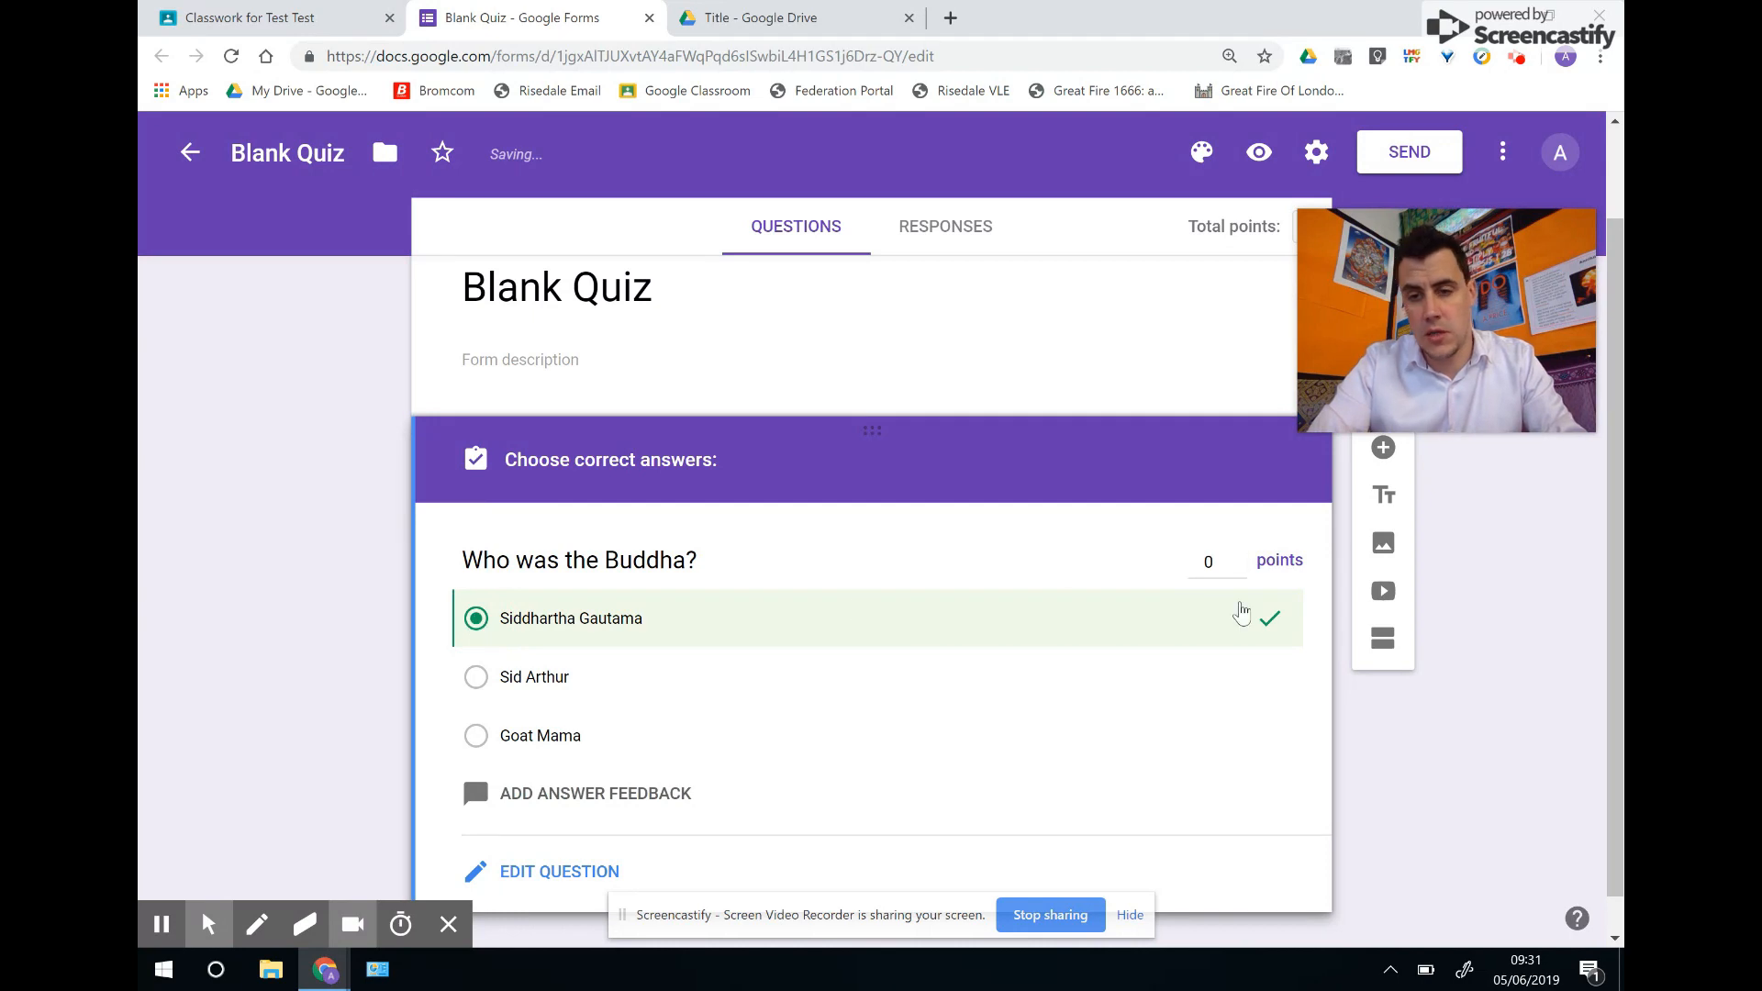
left_click(1237, 559)
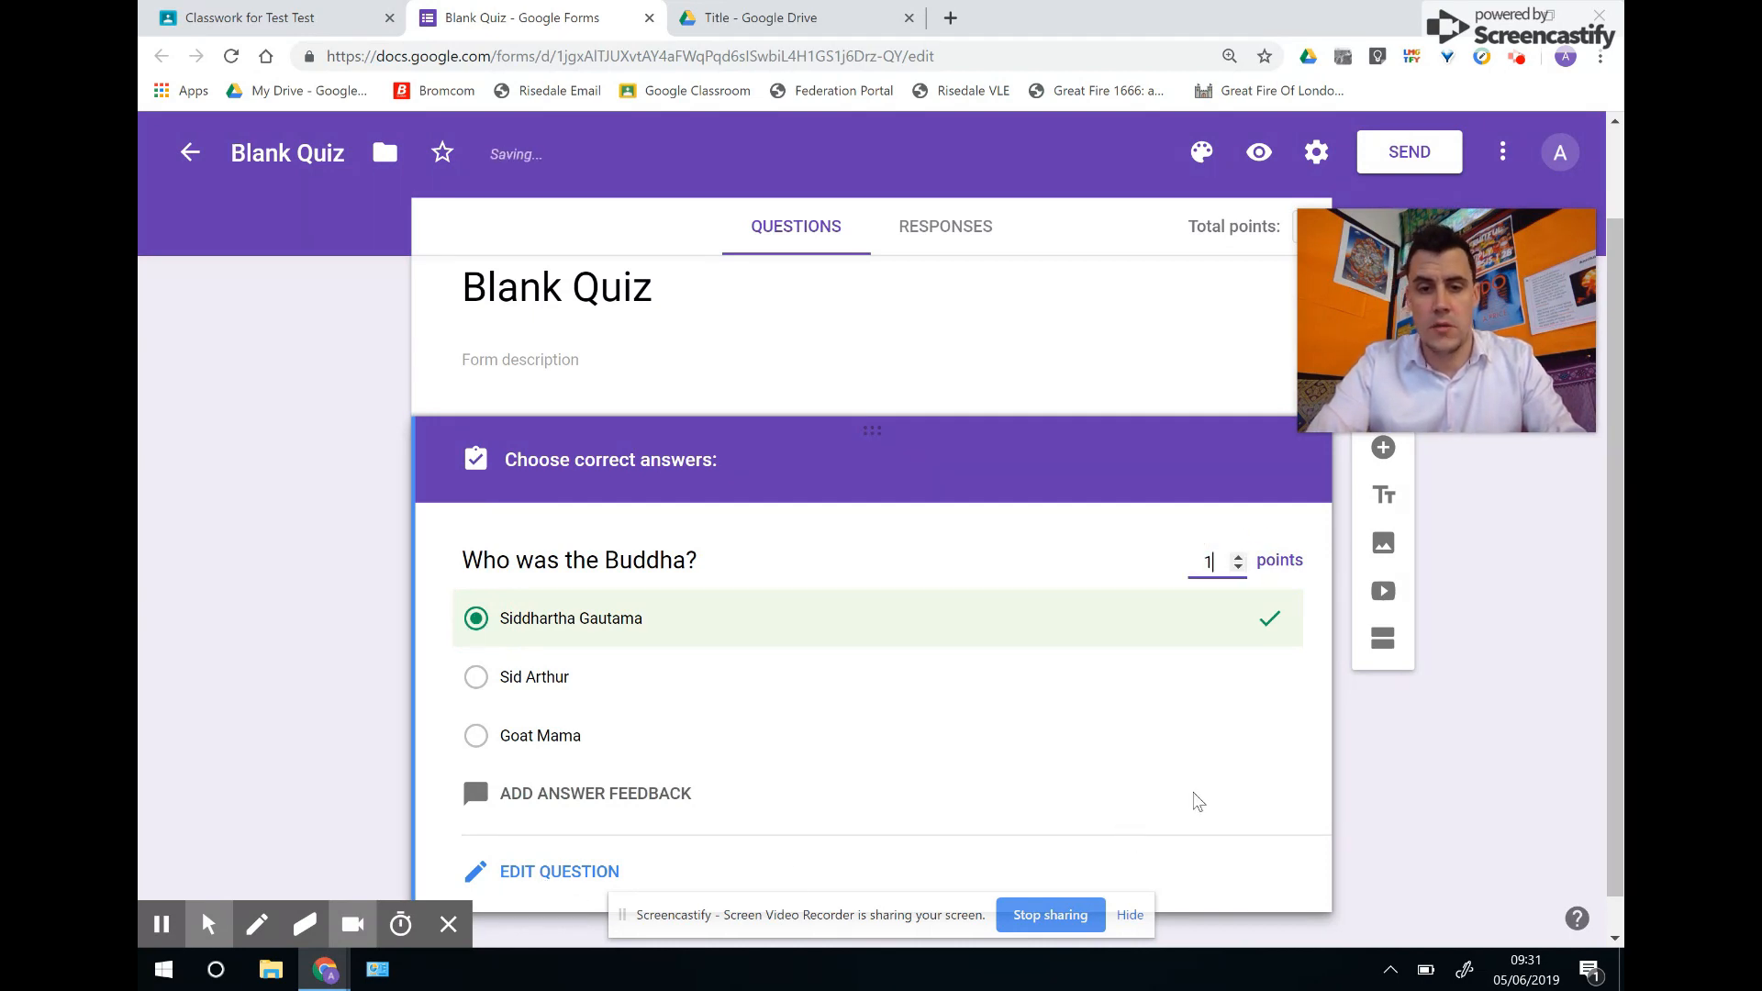
scroll(1120, 661, "down", 1)
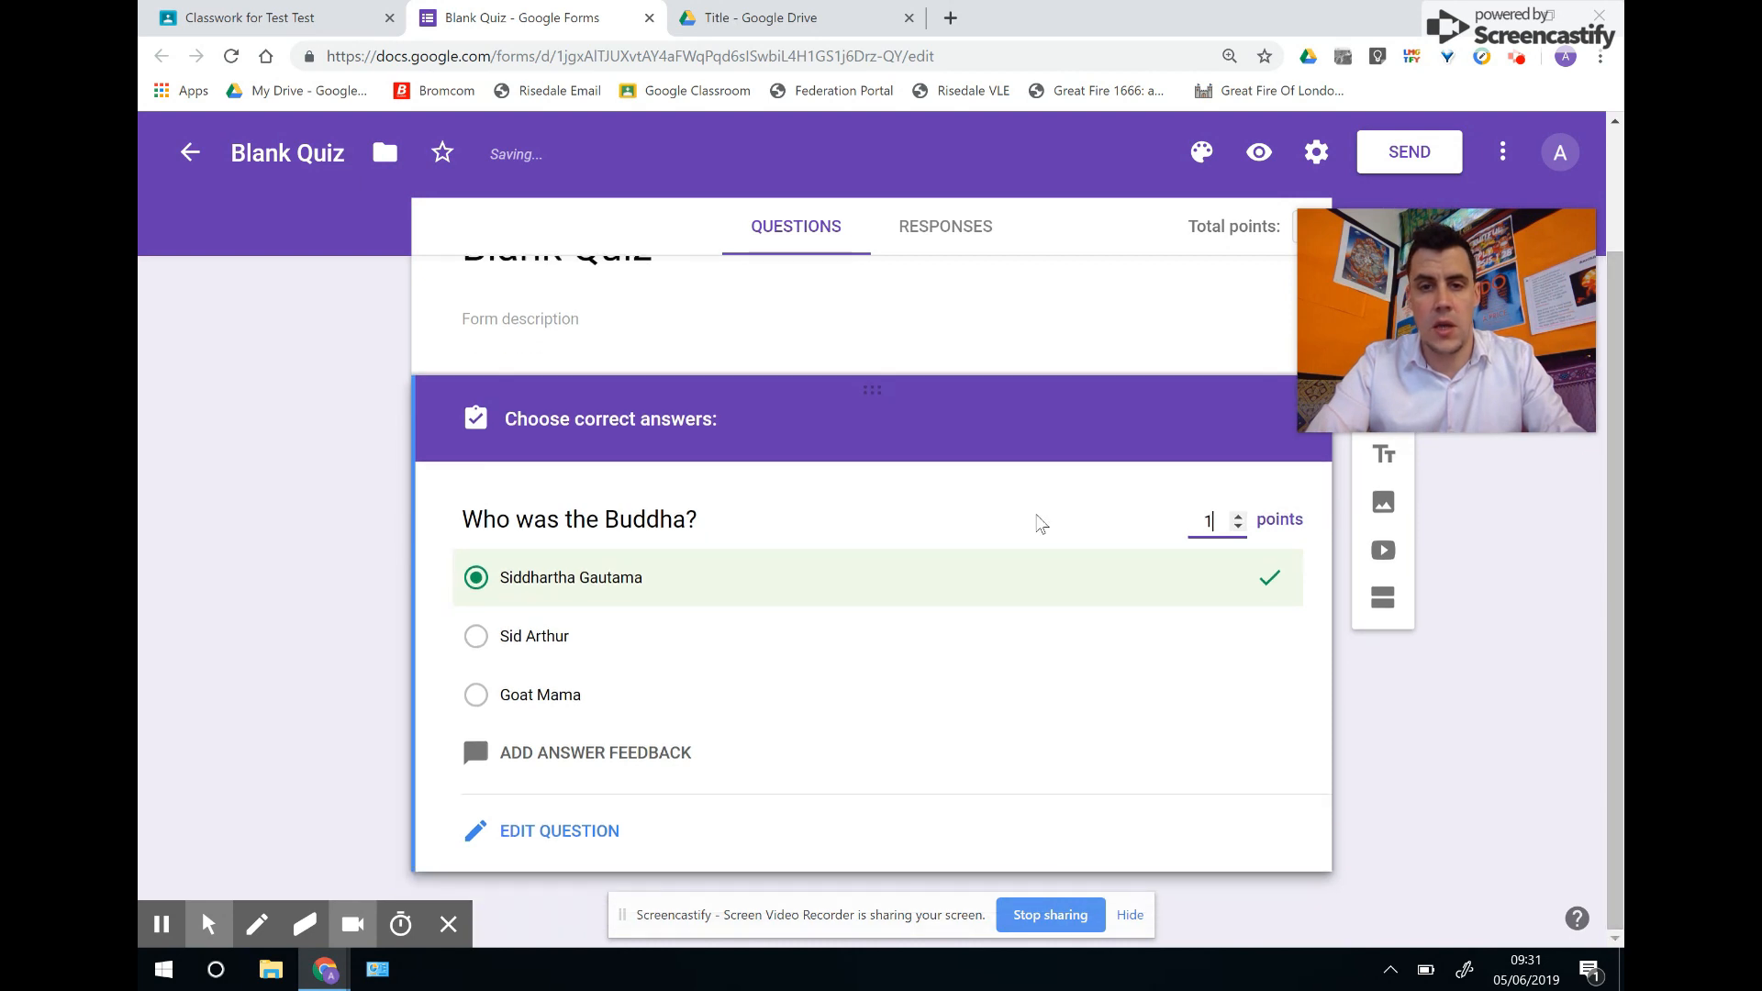
left_click(551, 831)
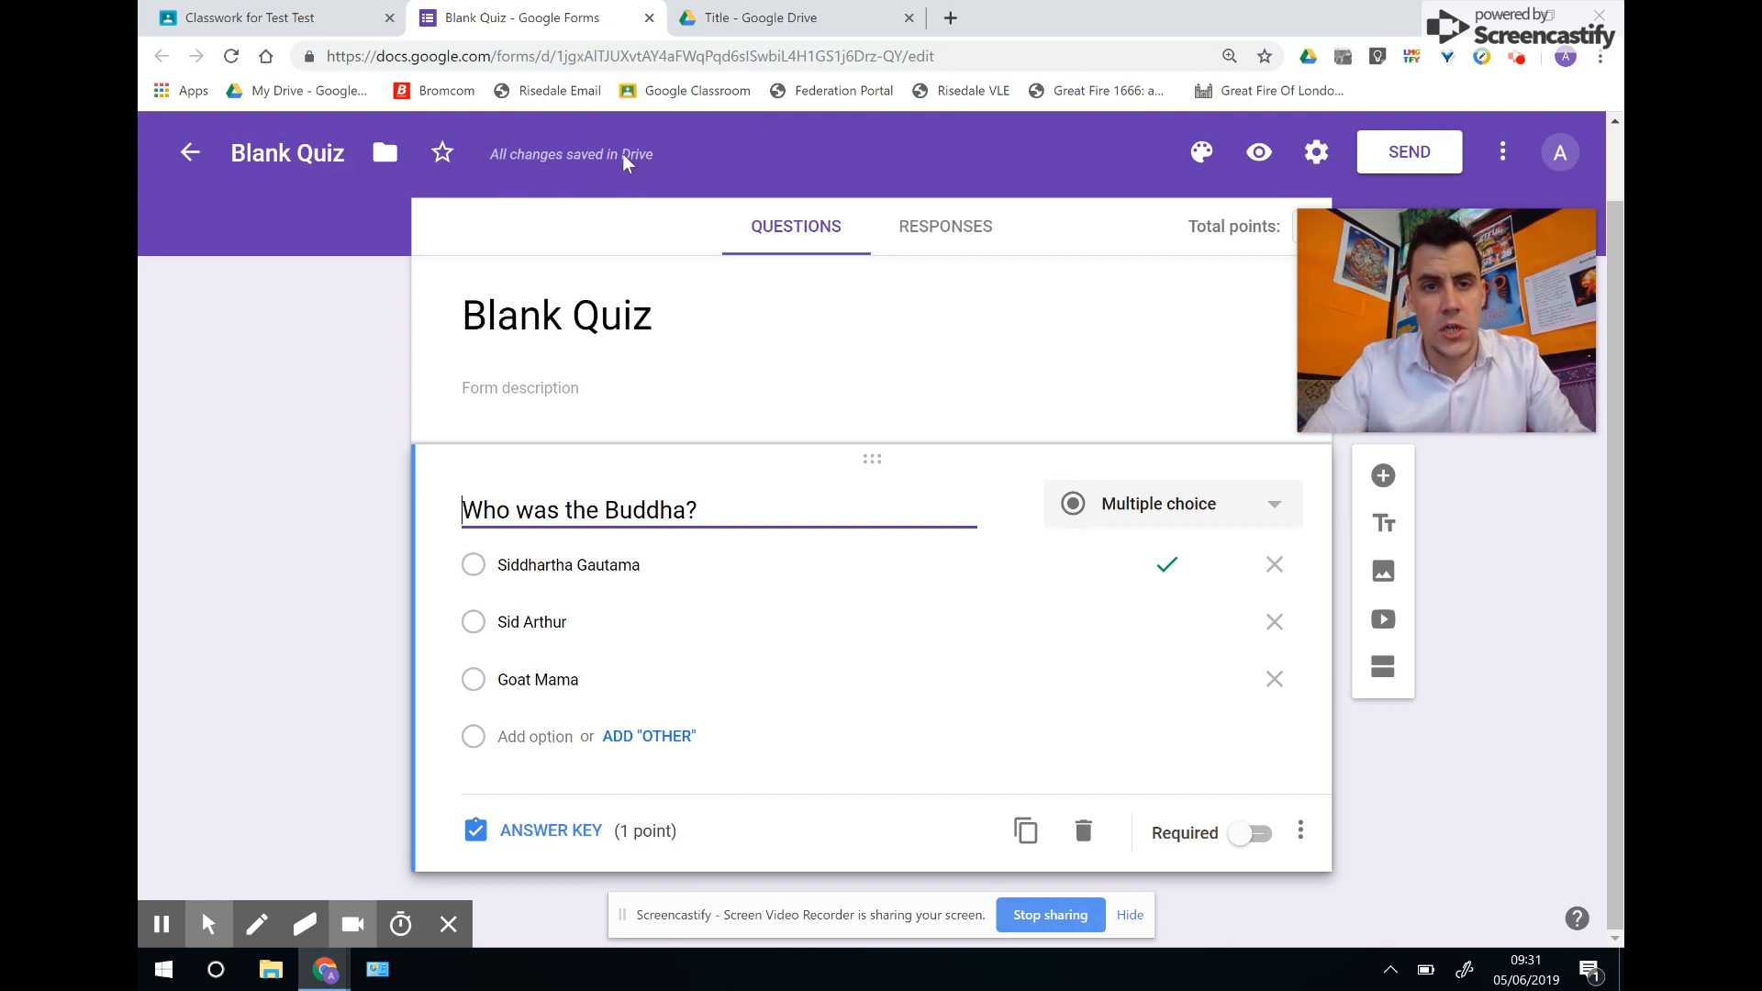
left_click(649, 18)
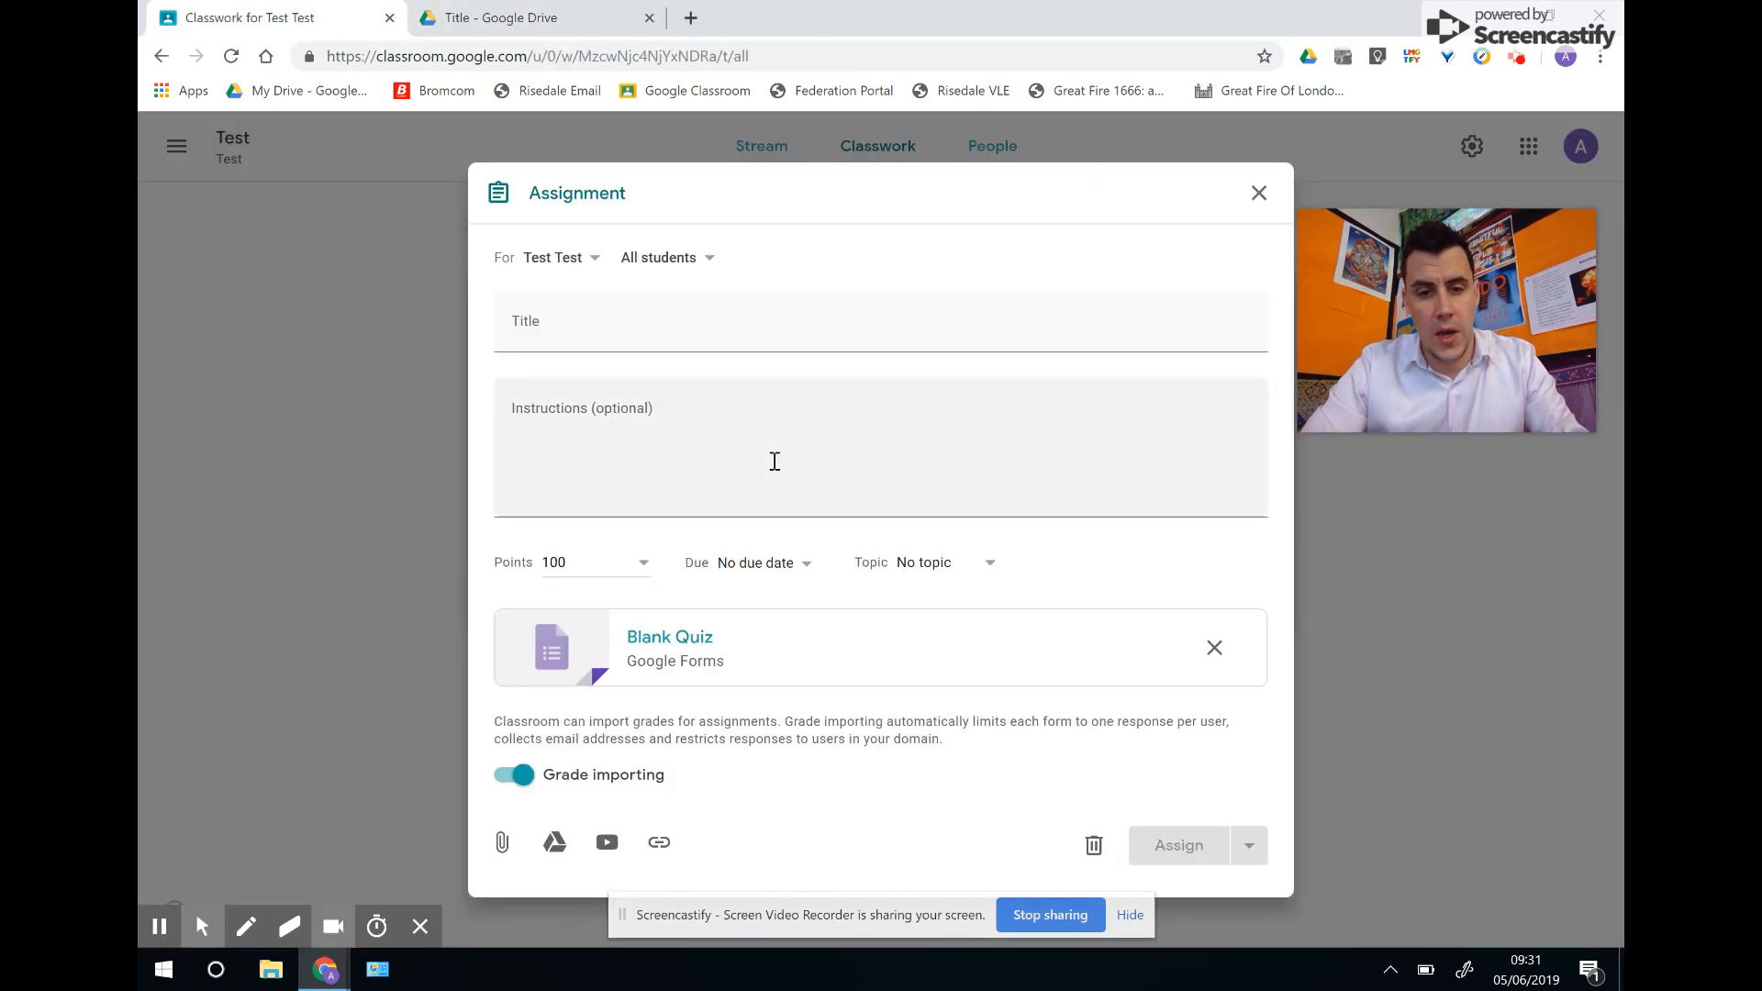
Title the quiz assignment 'Test', add the 'Instructions' text, and assign it.
left_click(599, 323)
type("Test")
key("Tab")
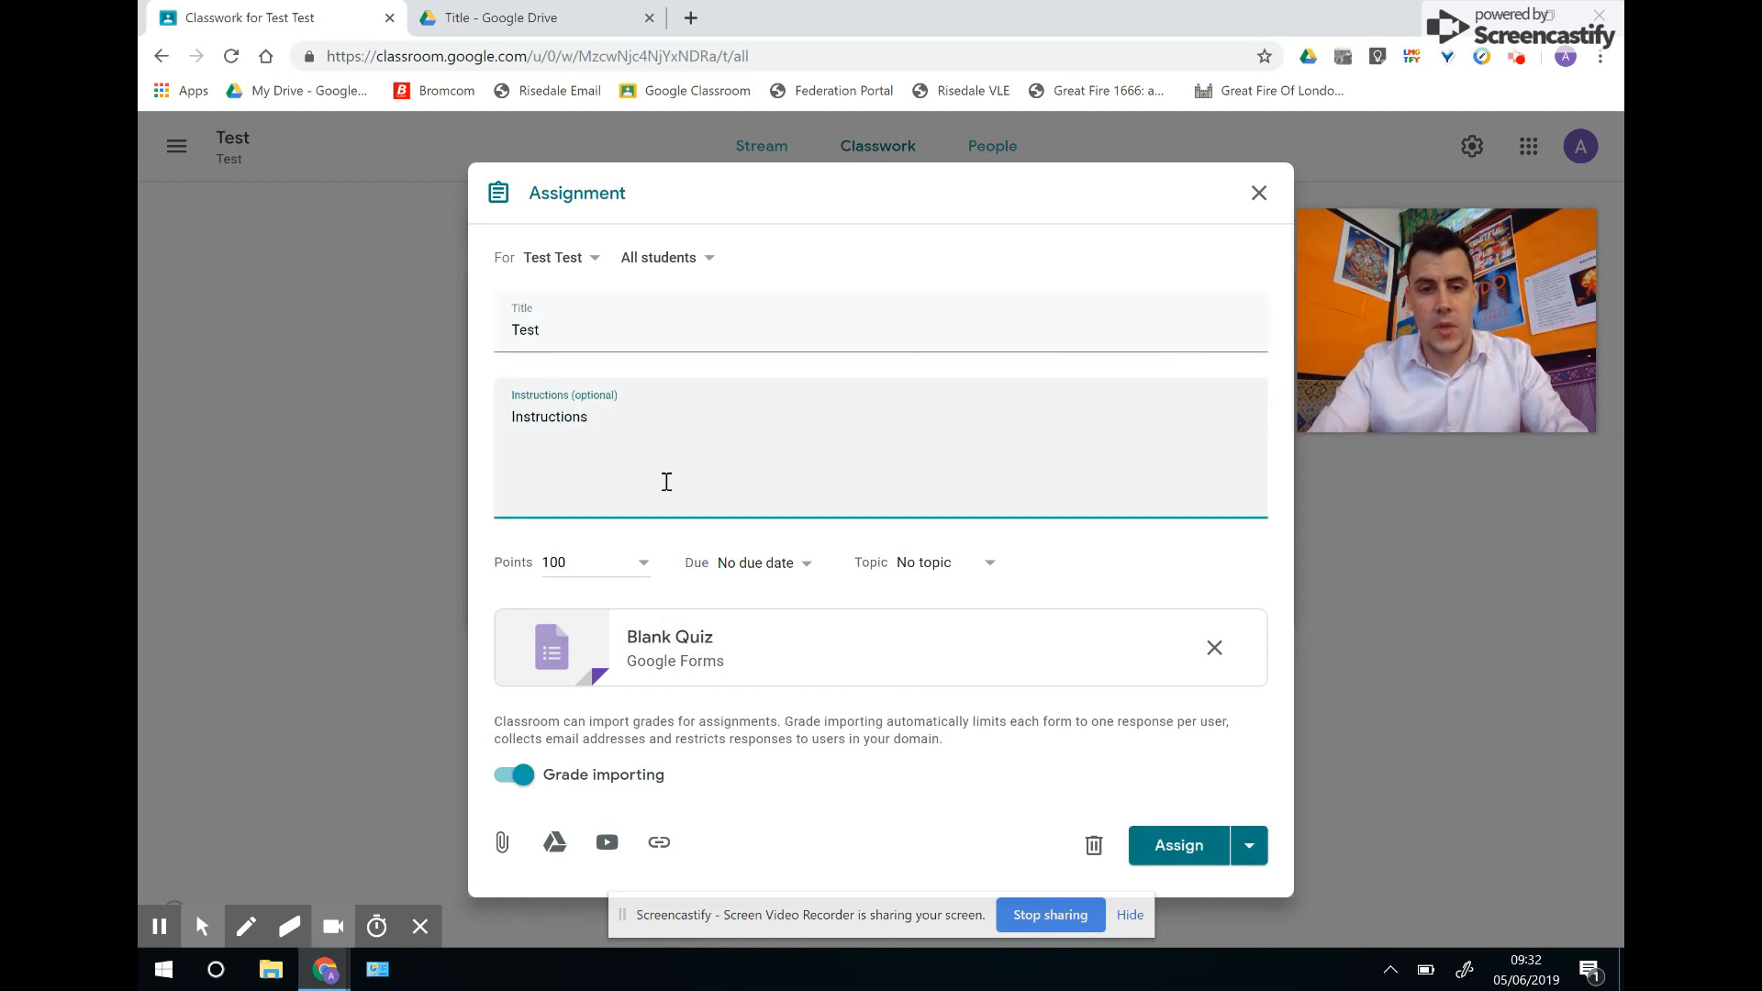
left_click(1182, 845)
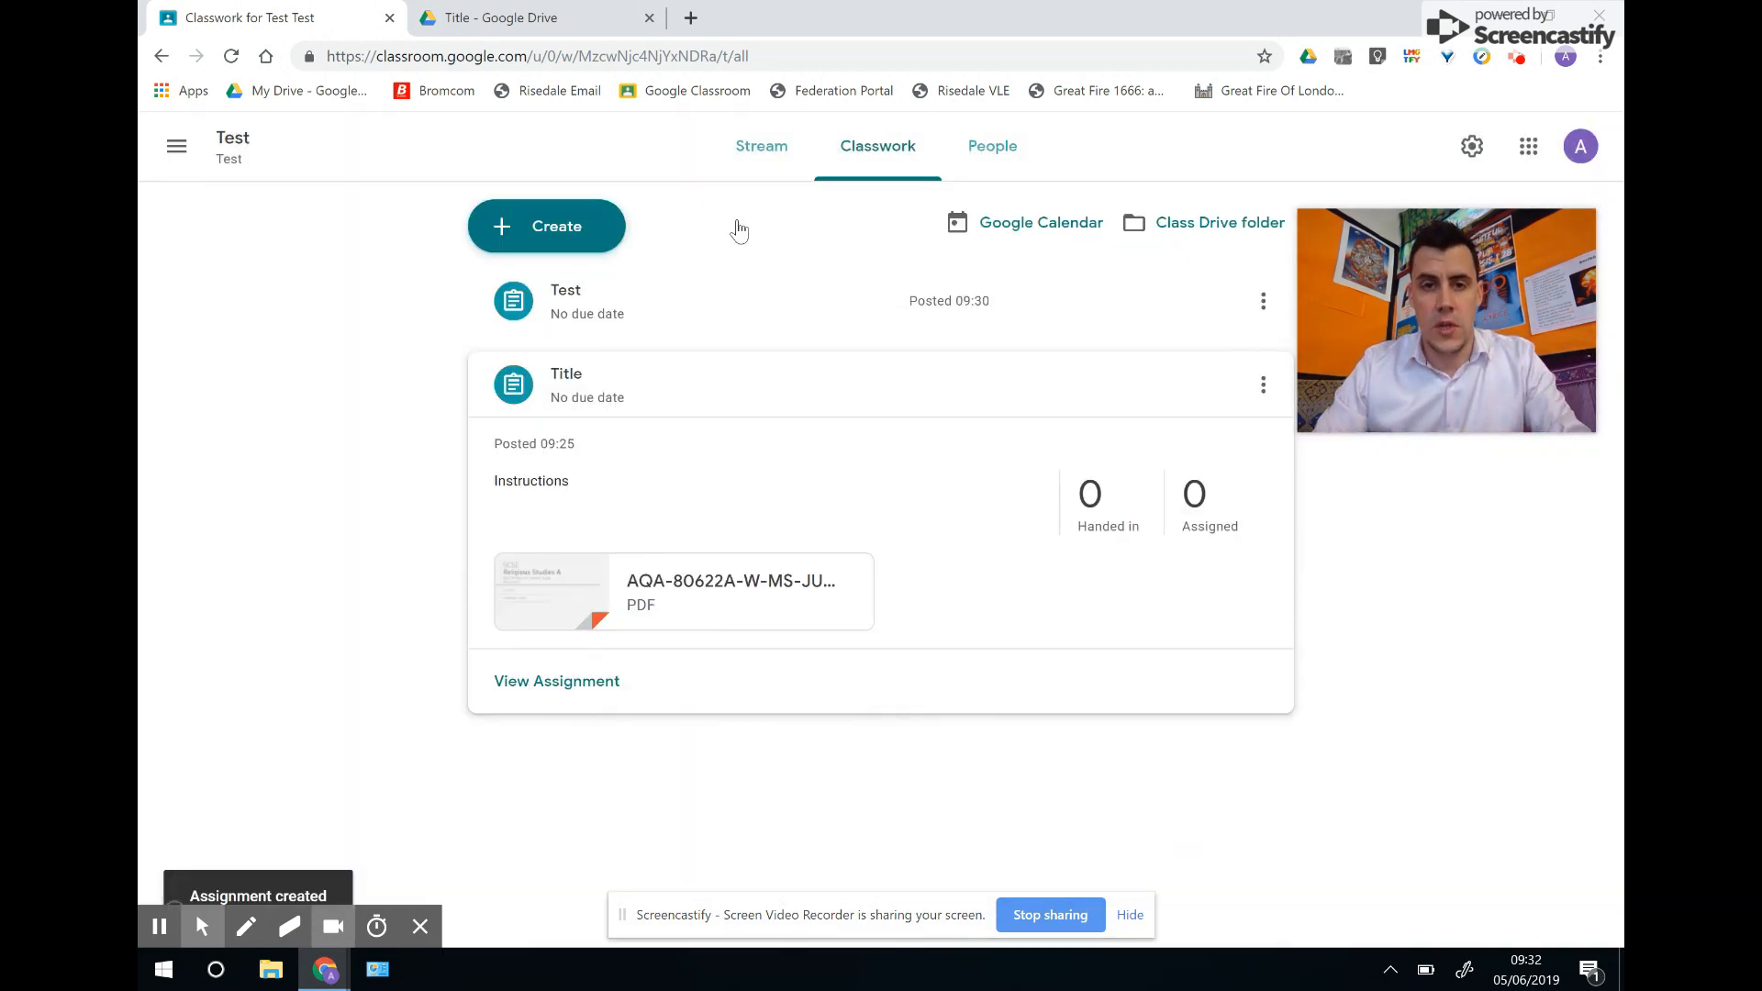
From the Stream, open the Test assignment and launch its attached Blank Quiz.
left_click(763, 154)
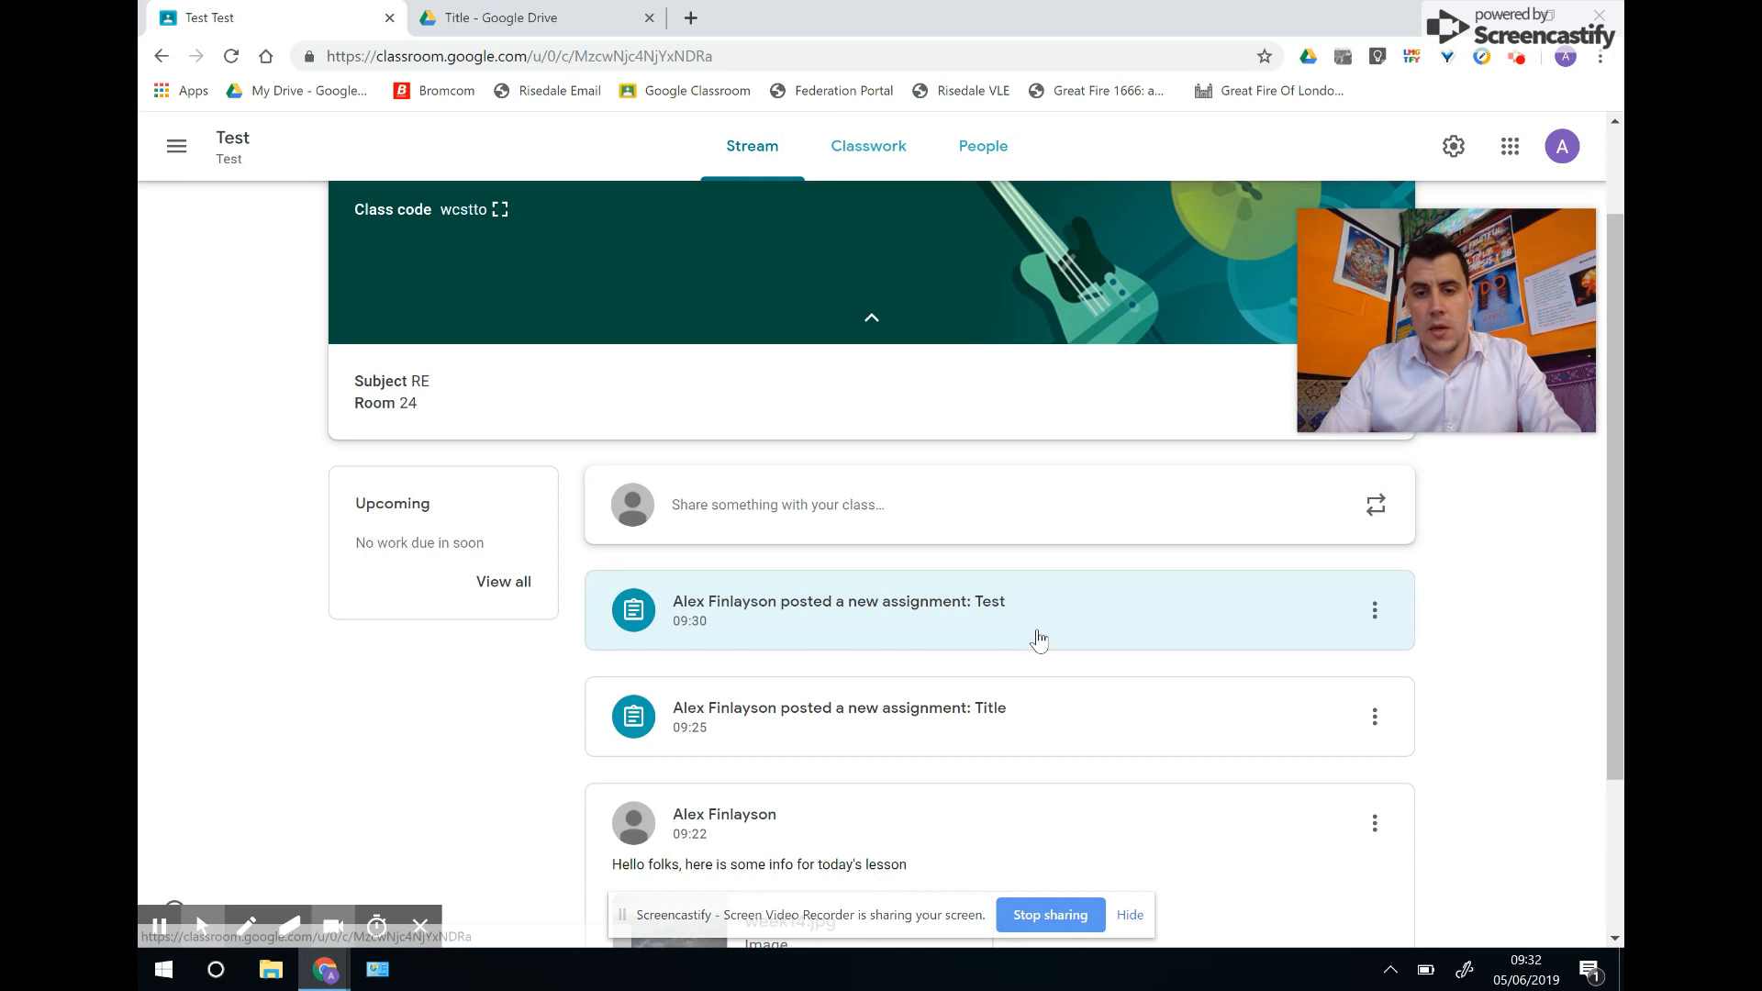
left_click(1115, 616)
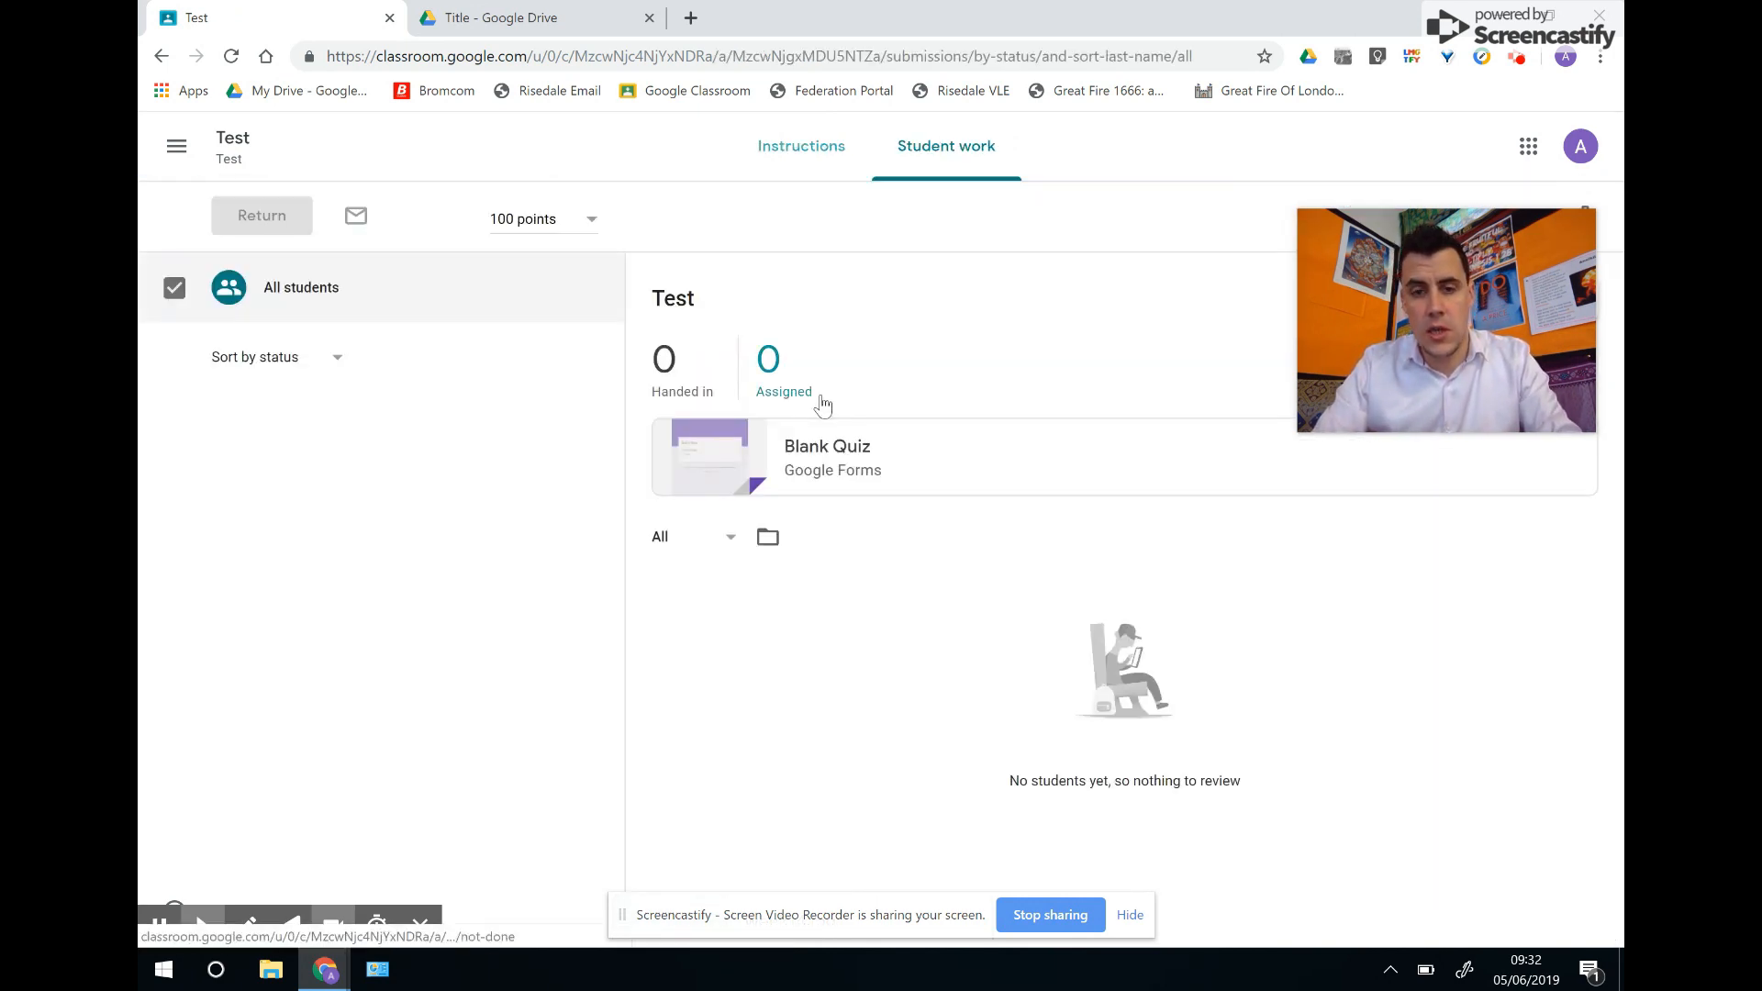
left_click(843, 459)
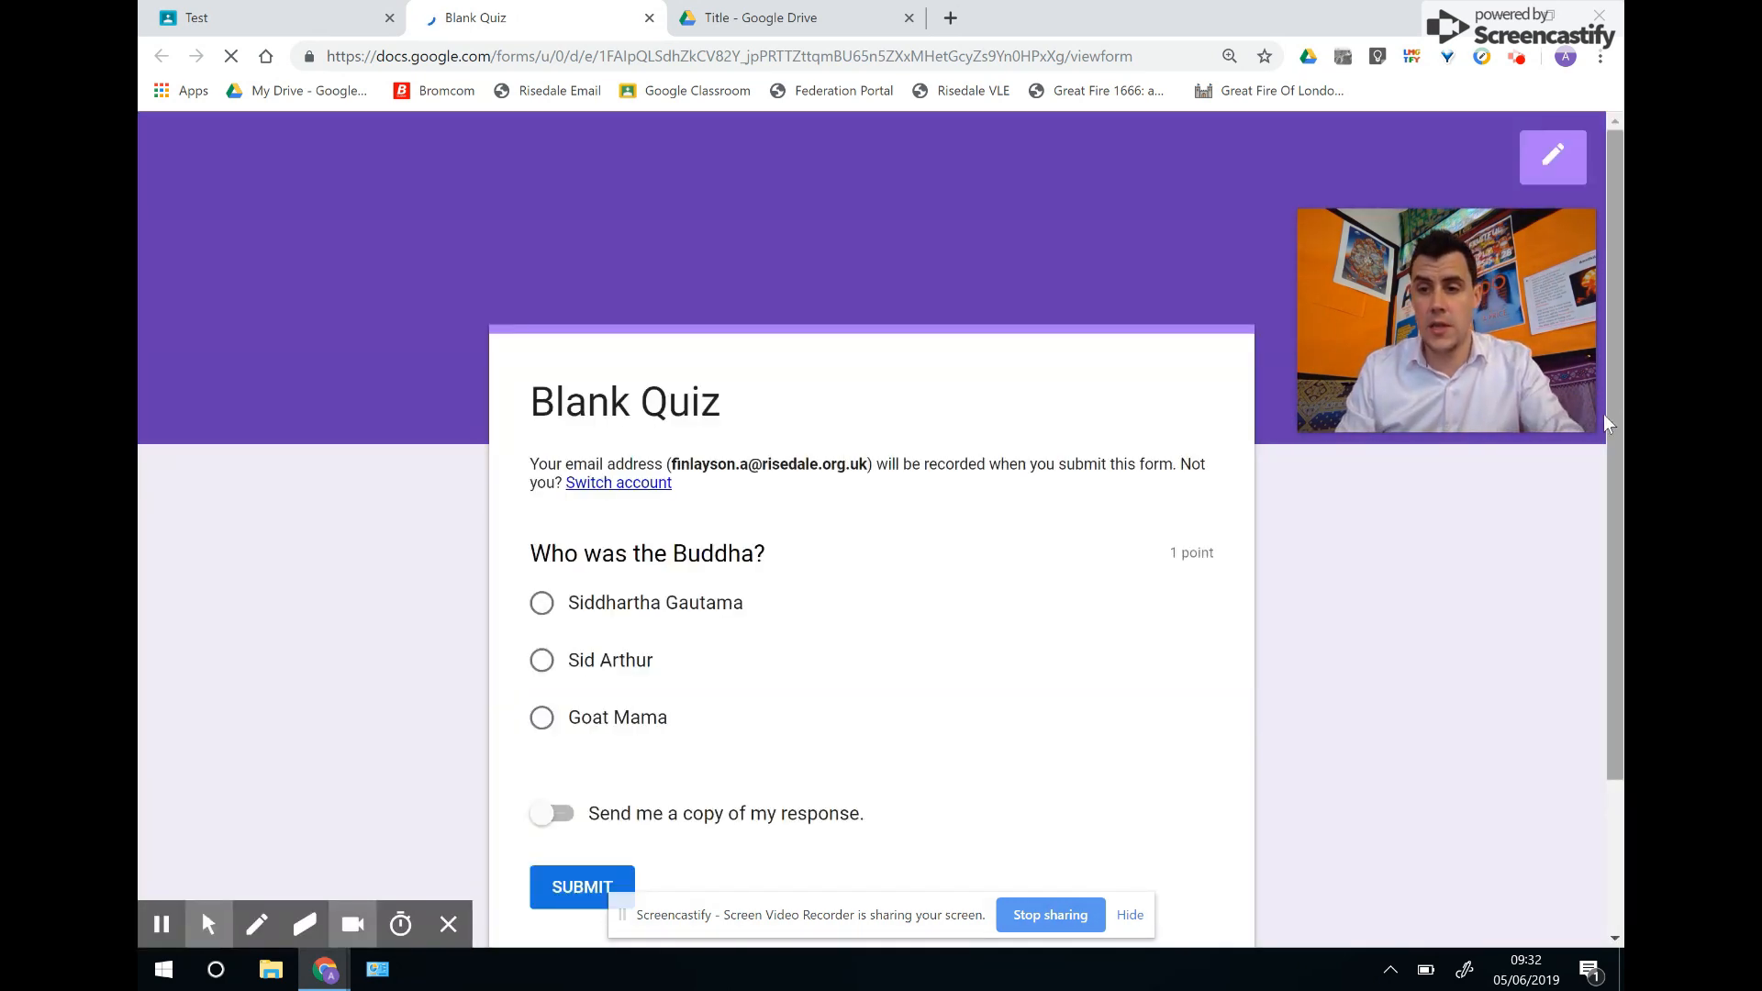
Select Siddhartha Gautama in the live quiz, then close the quiz tab.
scroll(1596, 506, "down", 2)
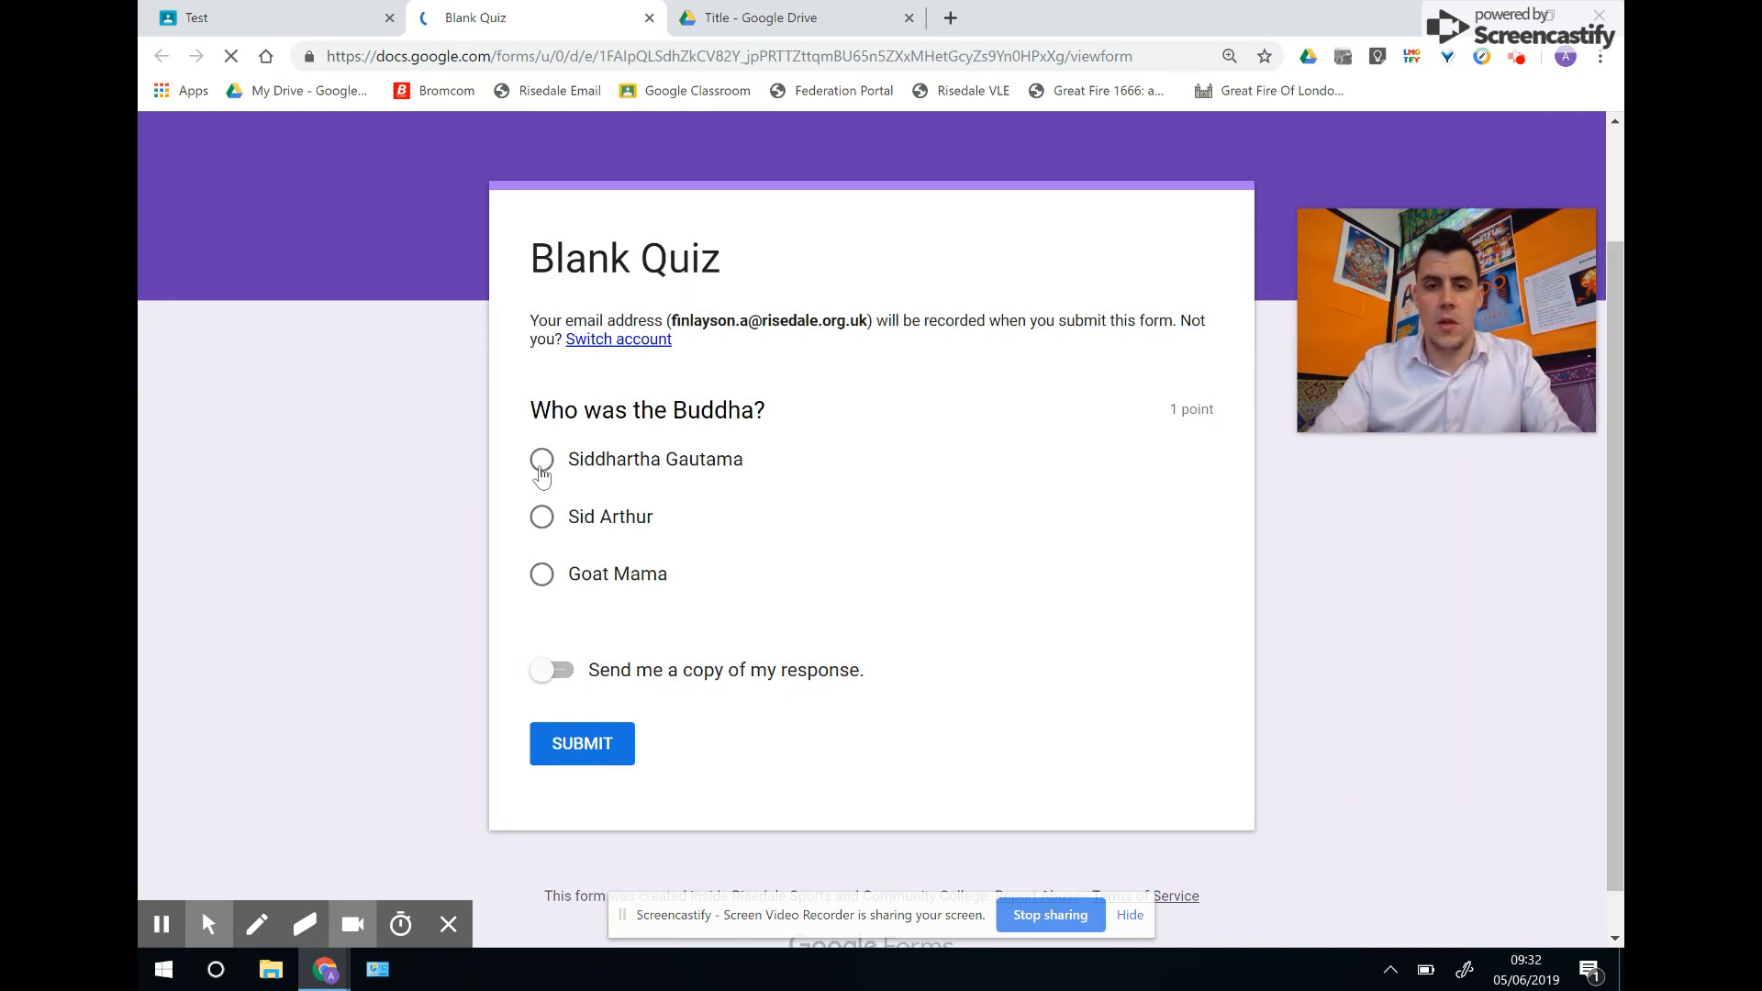
left_click(549, 460)
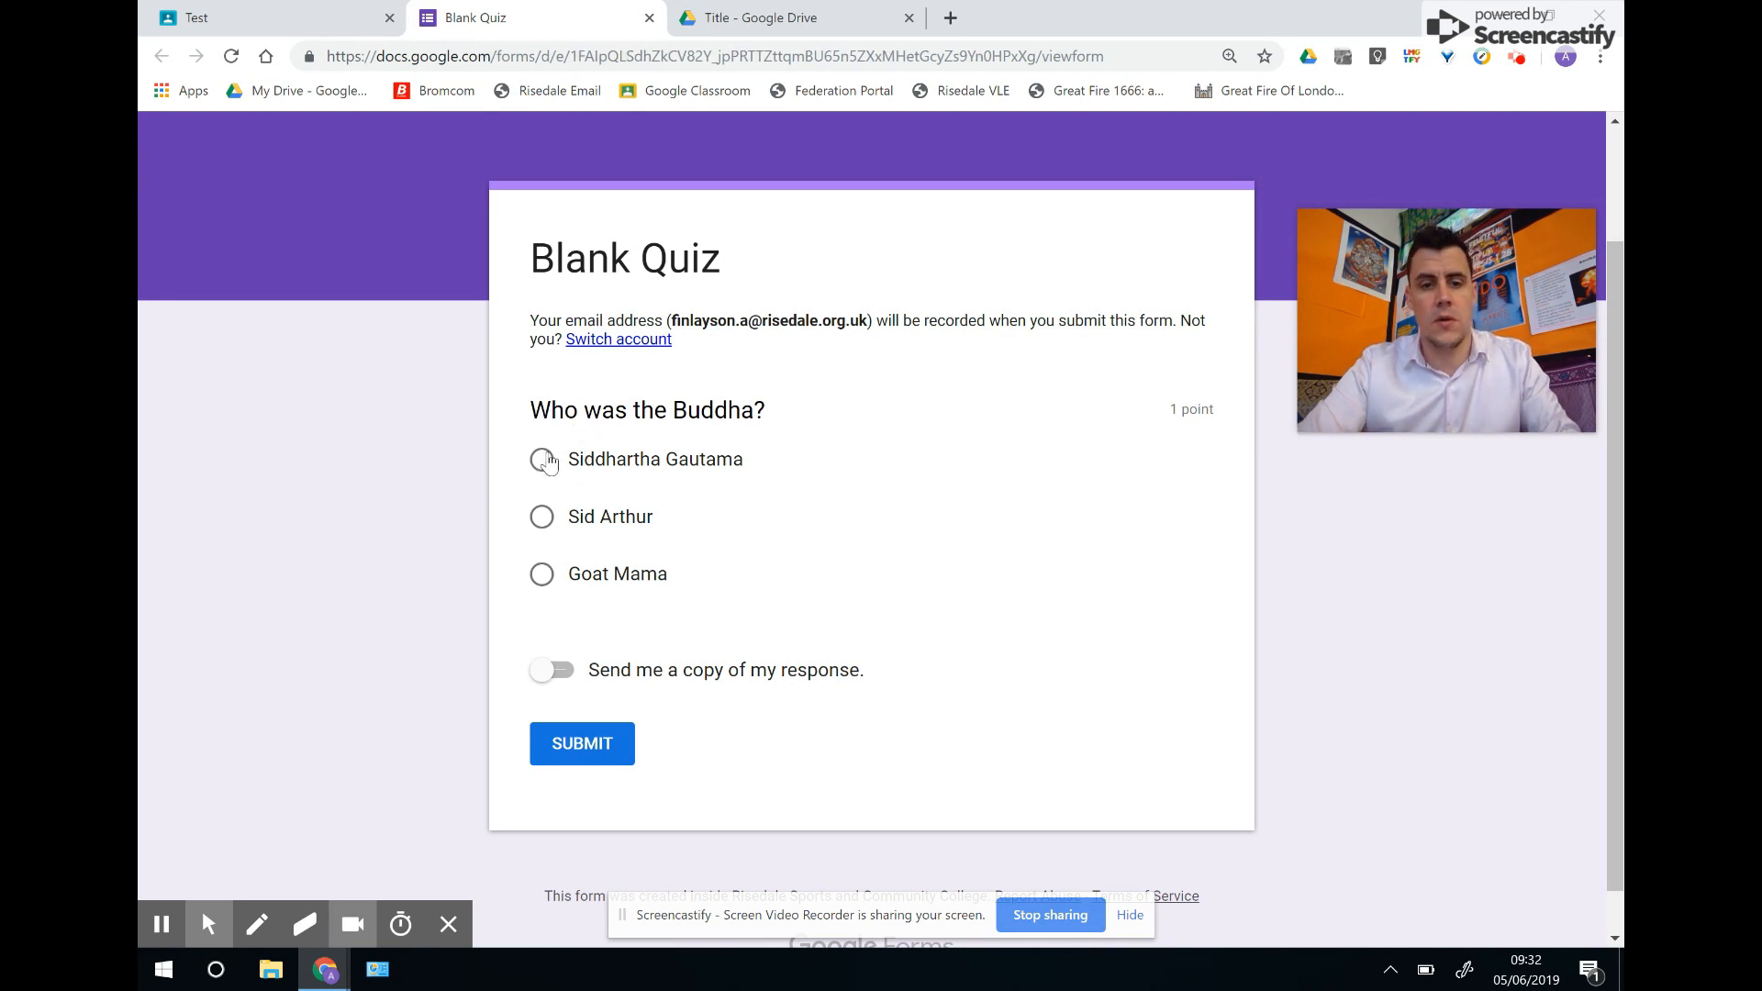
left_click(544, 469)
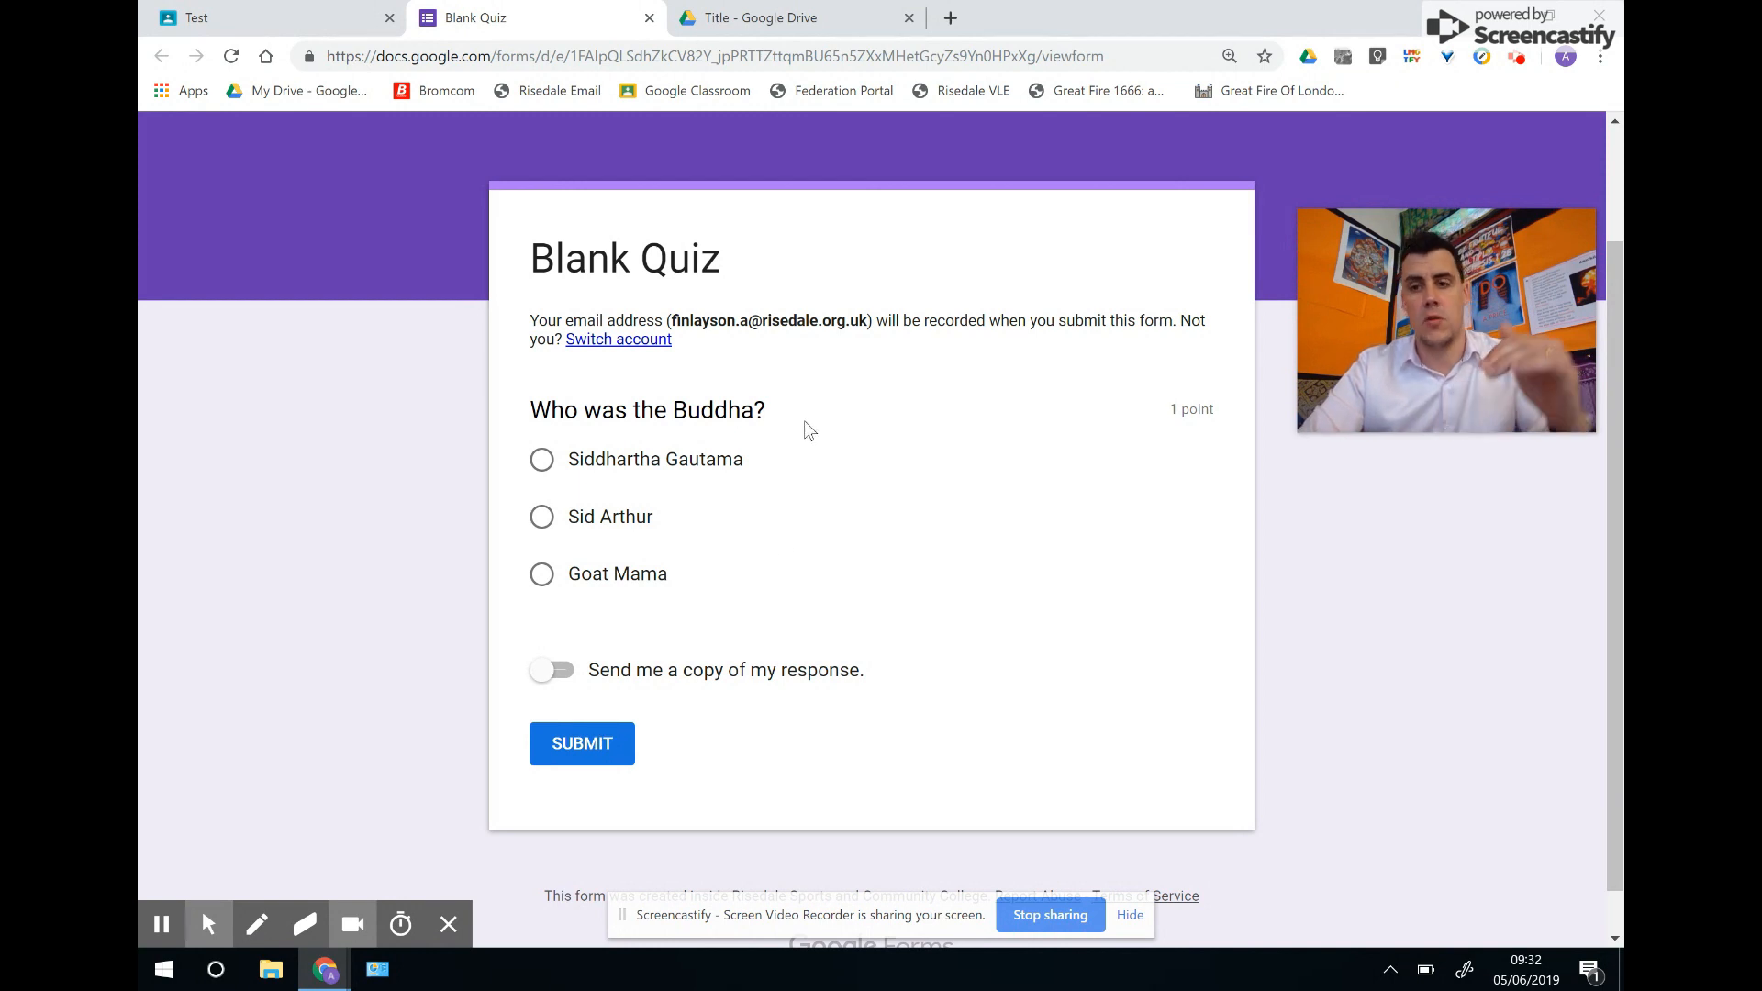
left_click(650, 18)
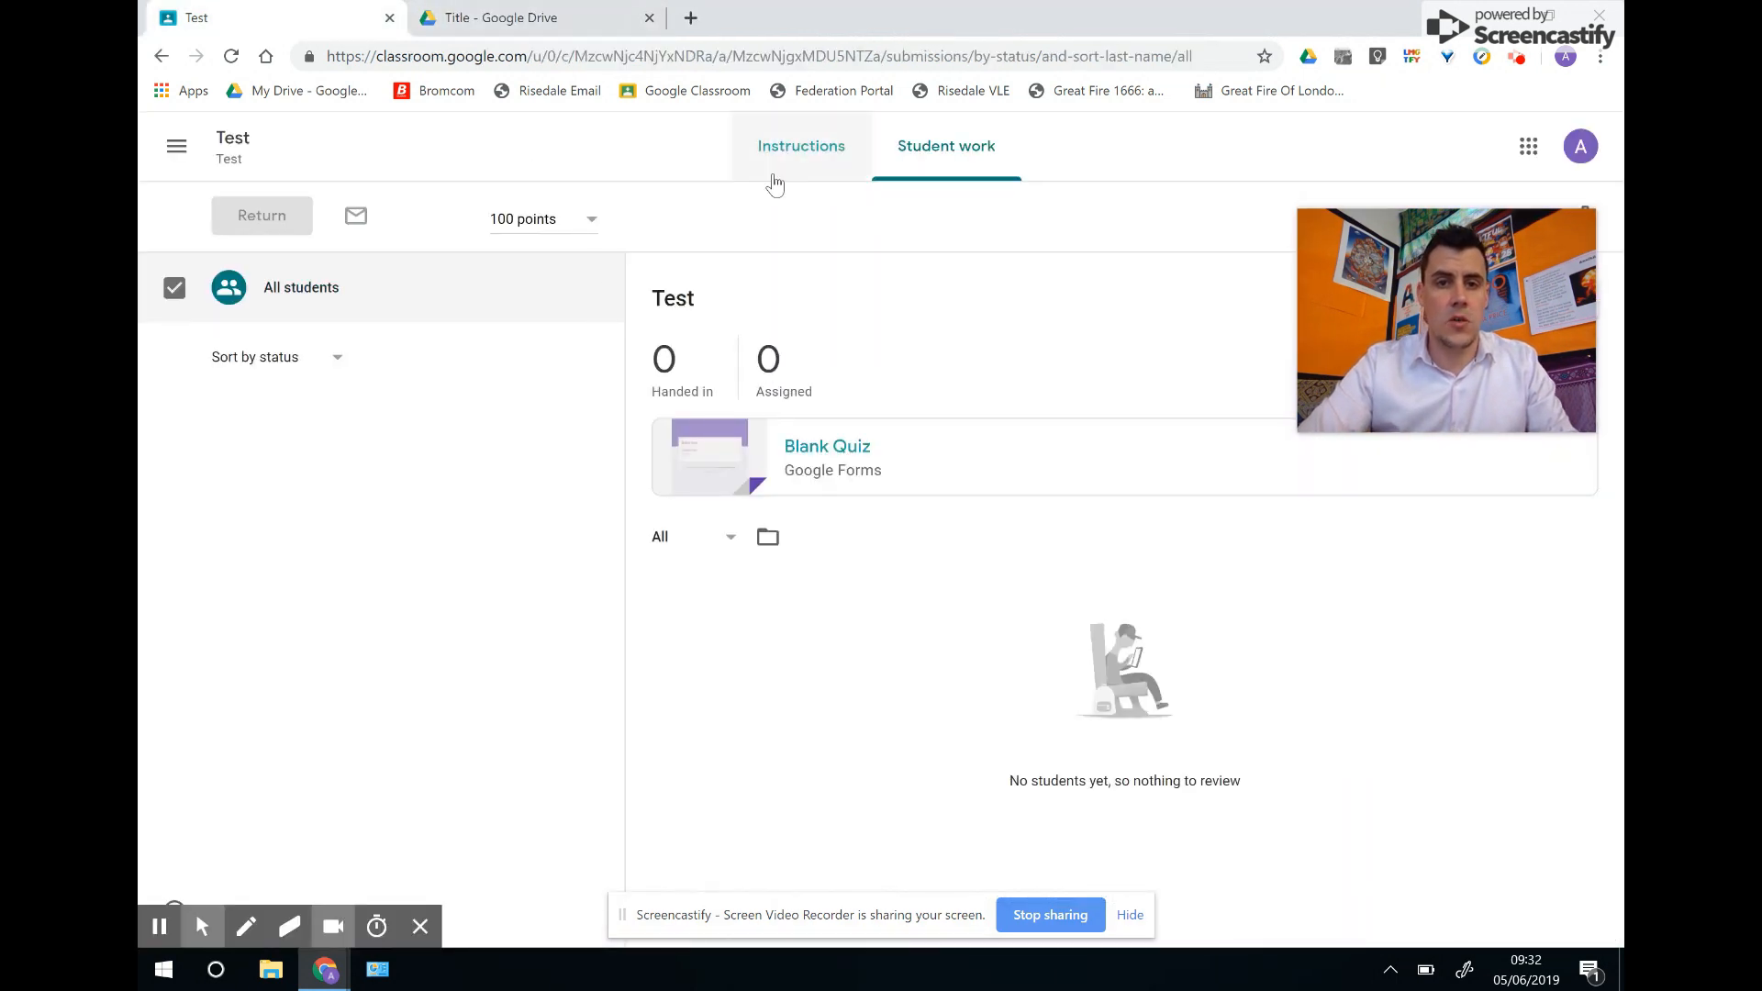
Go from the Test class page to Classwork and create a new Question.
left_click(233, 145)
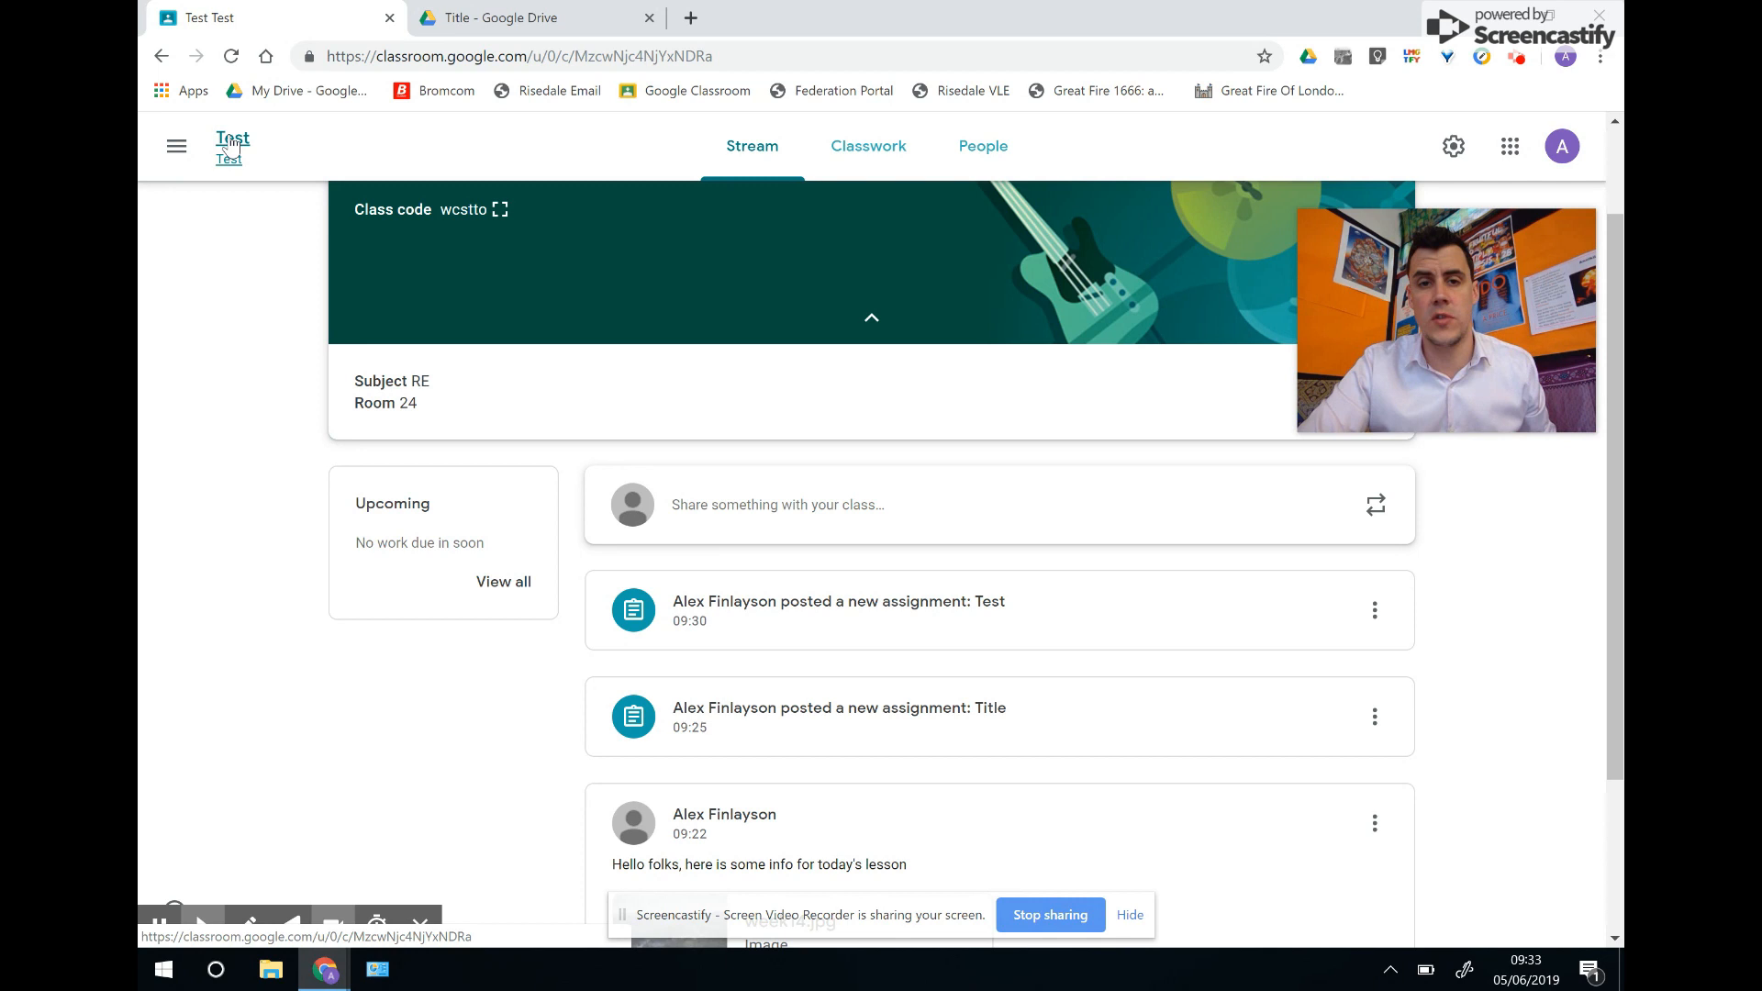
left_click(877, 150)
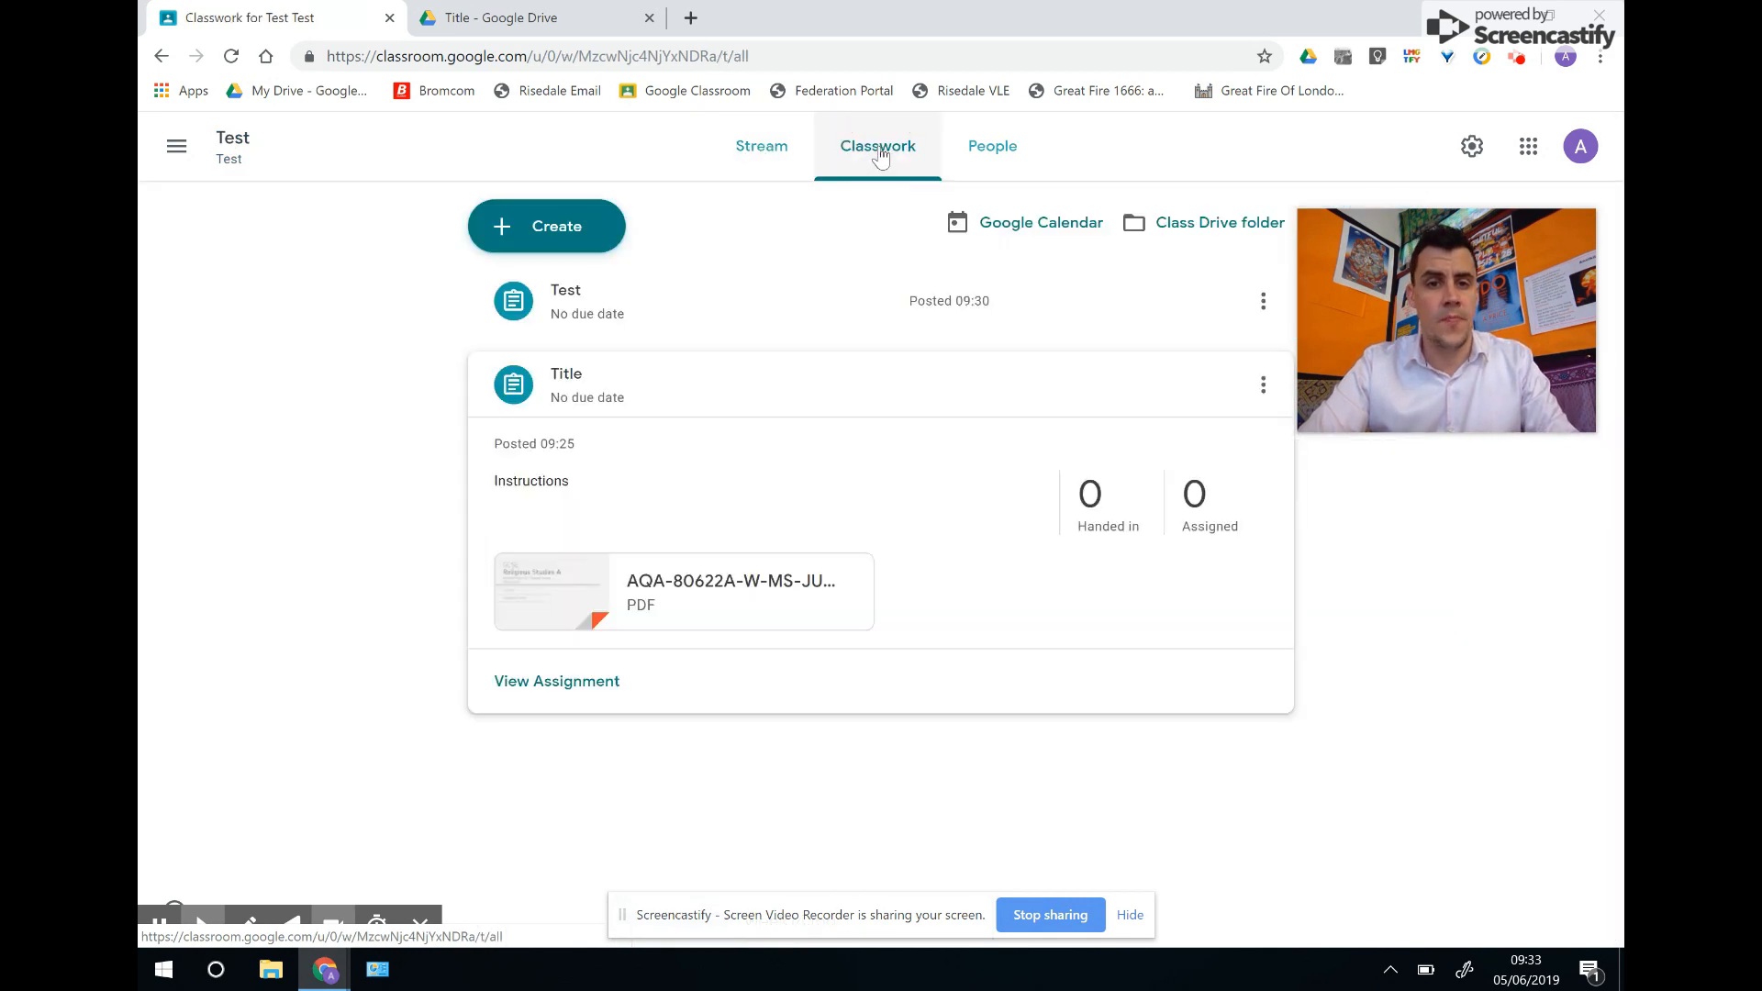
left_click(551, 226)
left_click(579, 369)
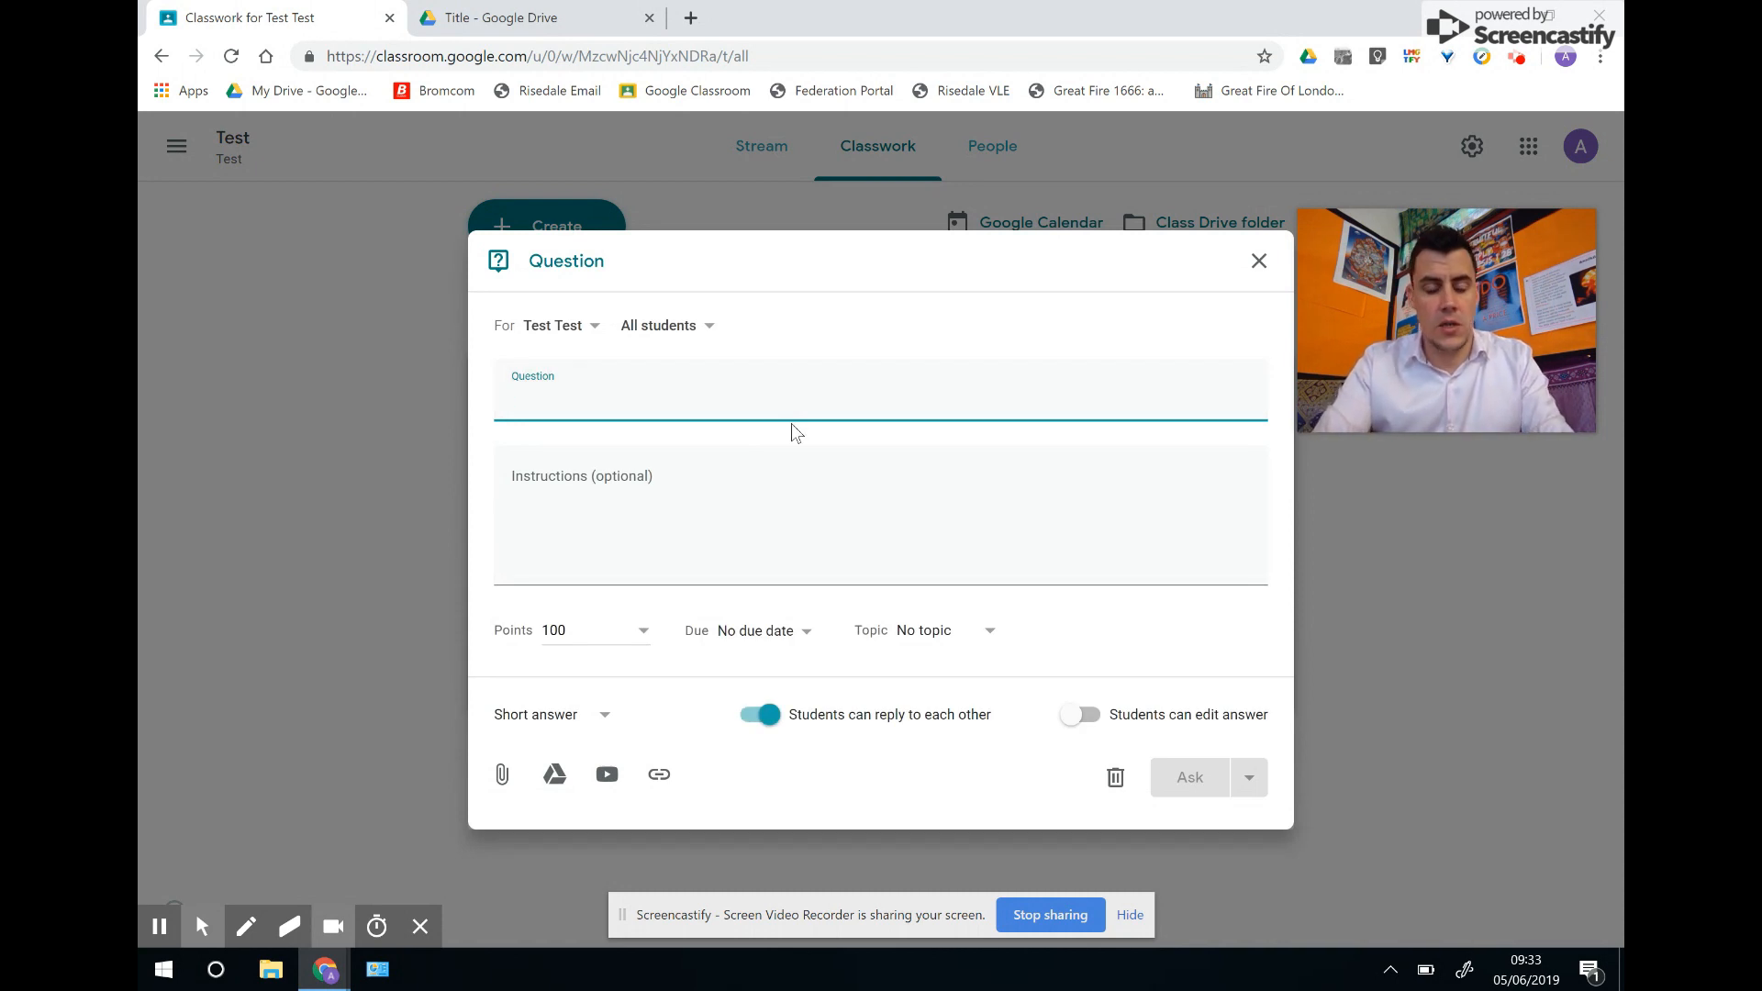
Enter the question 'Who was Mary Magdalene?', fixing the spelling, and add instructions 'answer the question'.
type("Who was")
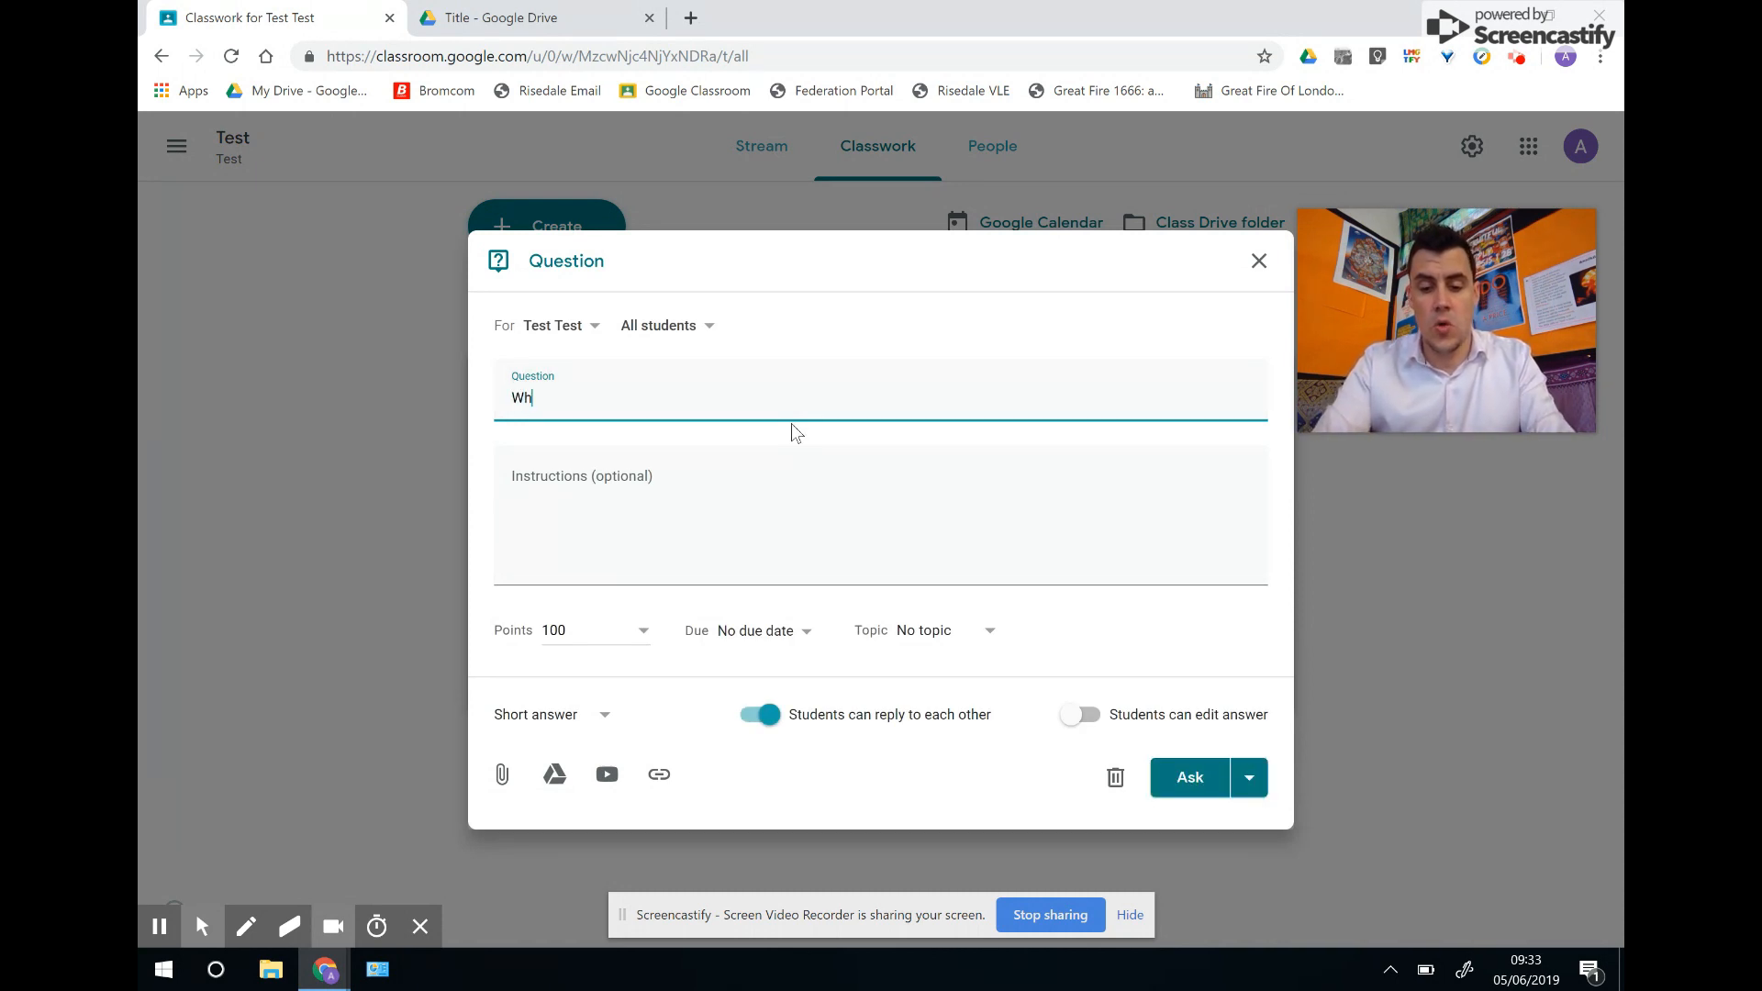
type("Mary Magdelene?")
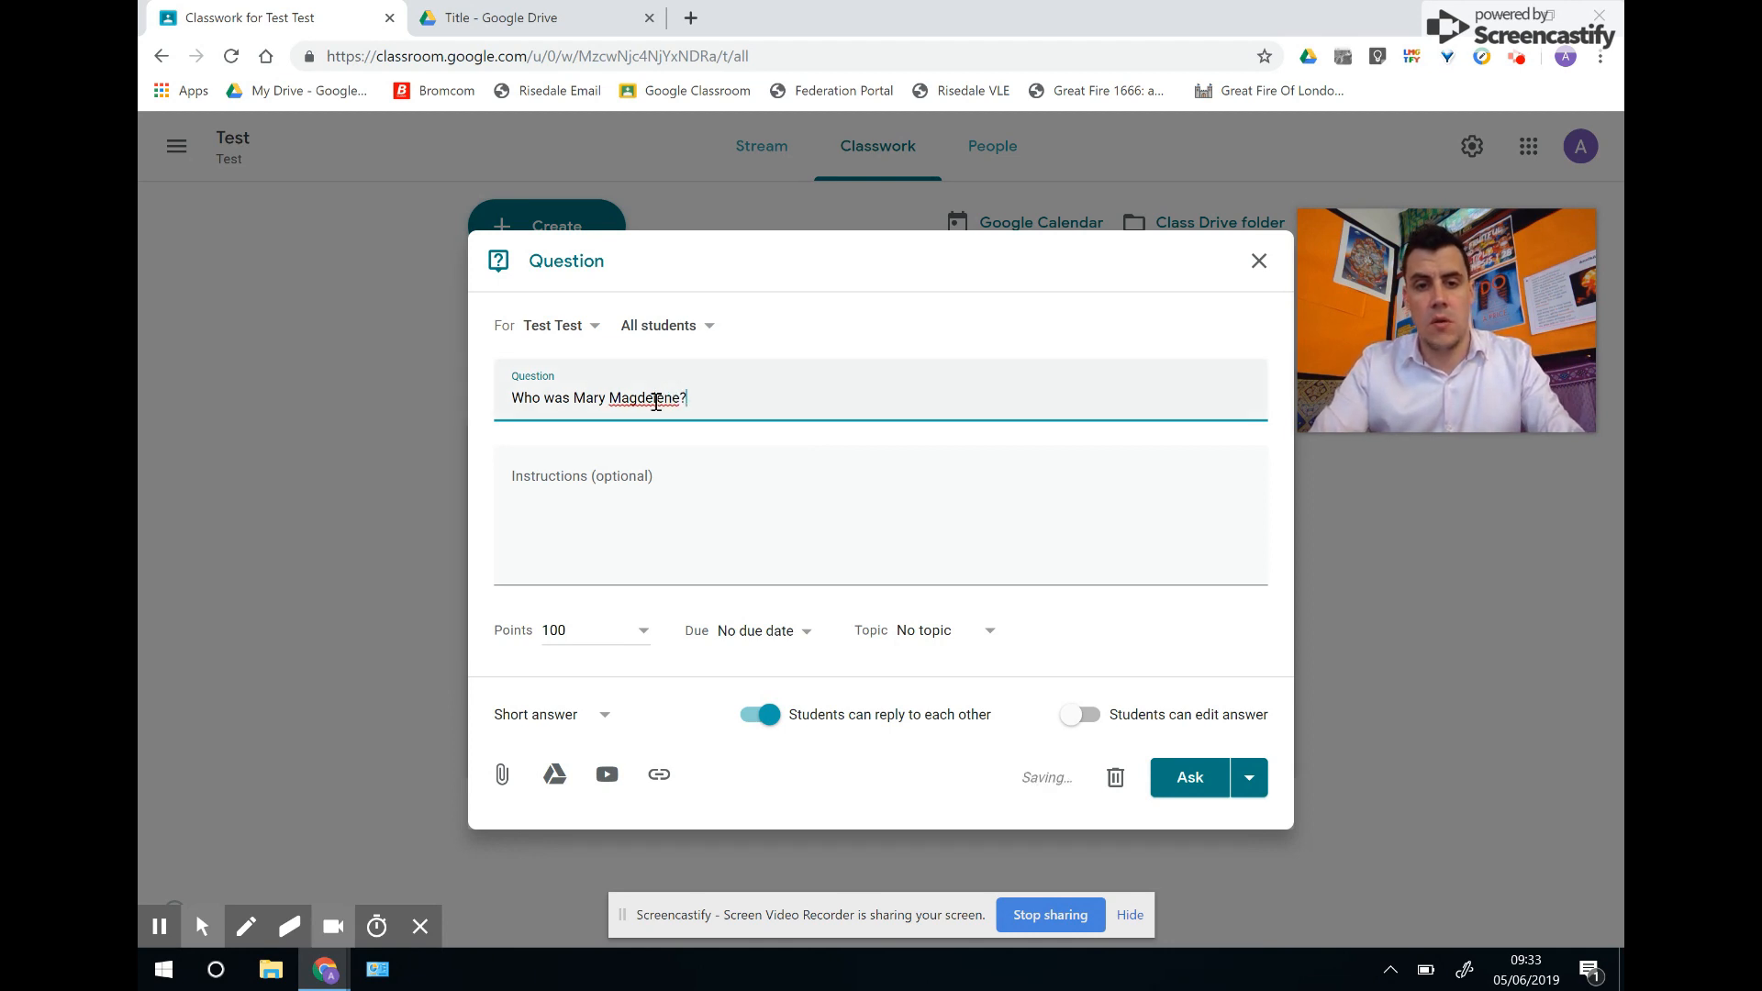
right_click(657, 402)
left_click(725, 418)
left_click(627, 485)
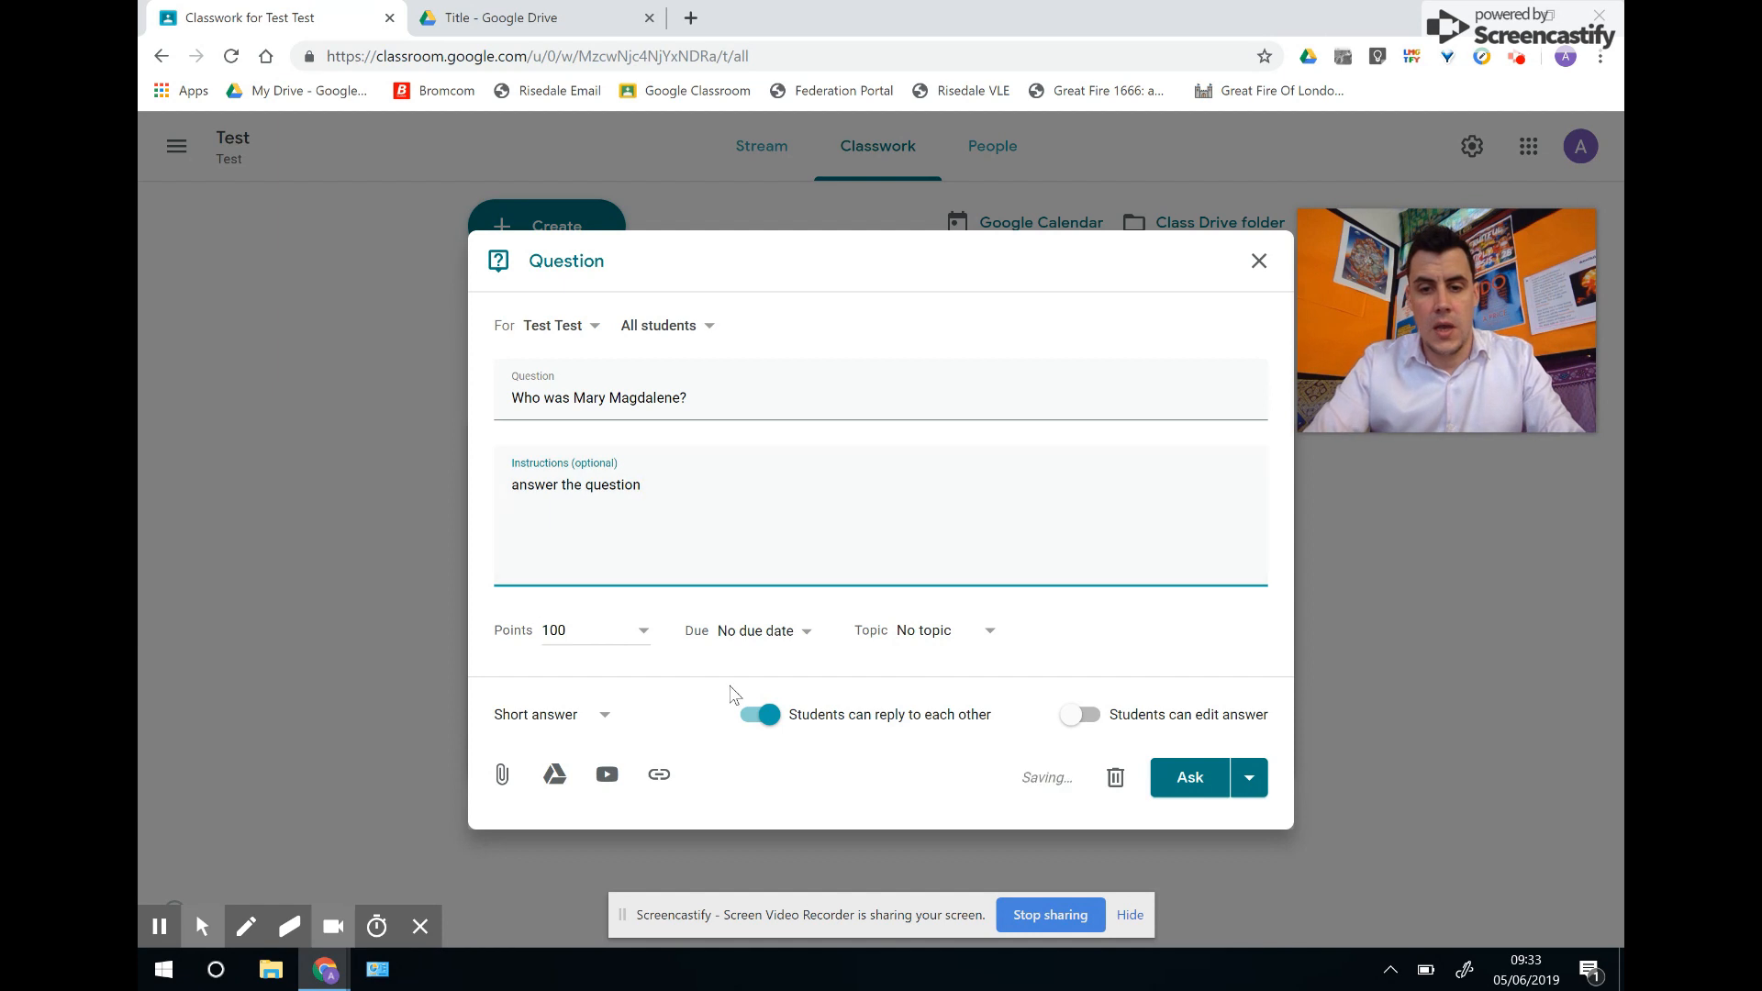
Turn off student replies, leave answer editing off, and set the type to Multiple choice.
left_click(766, 729)
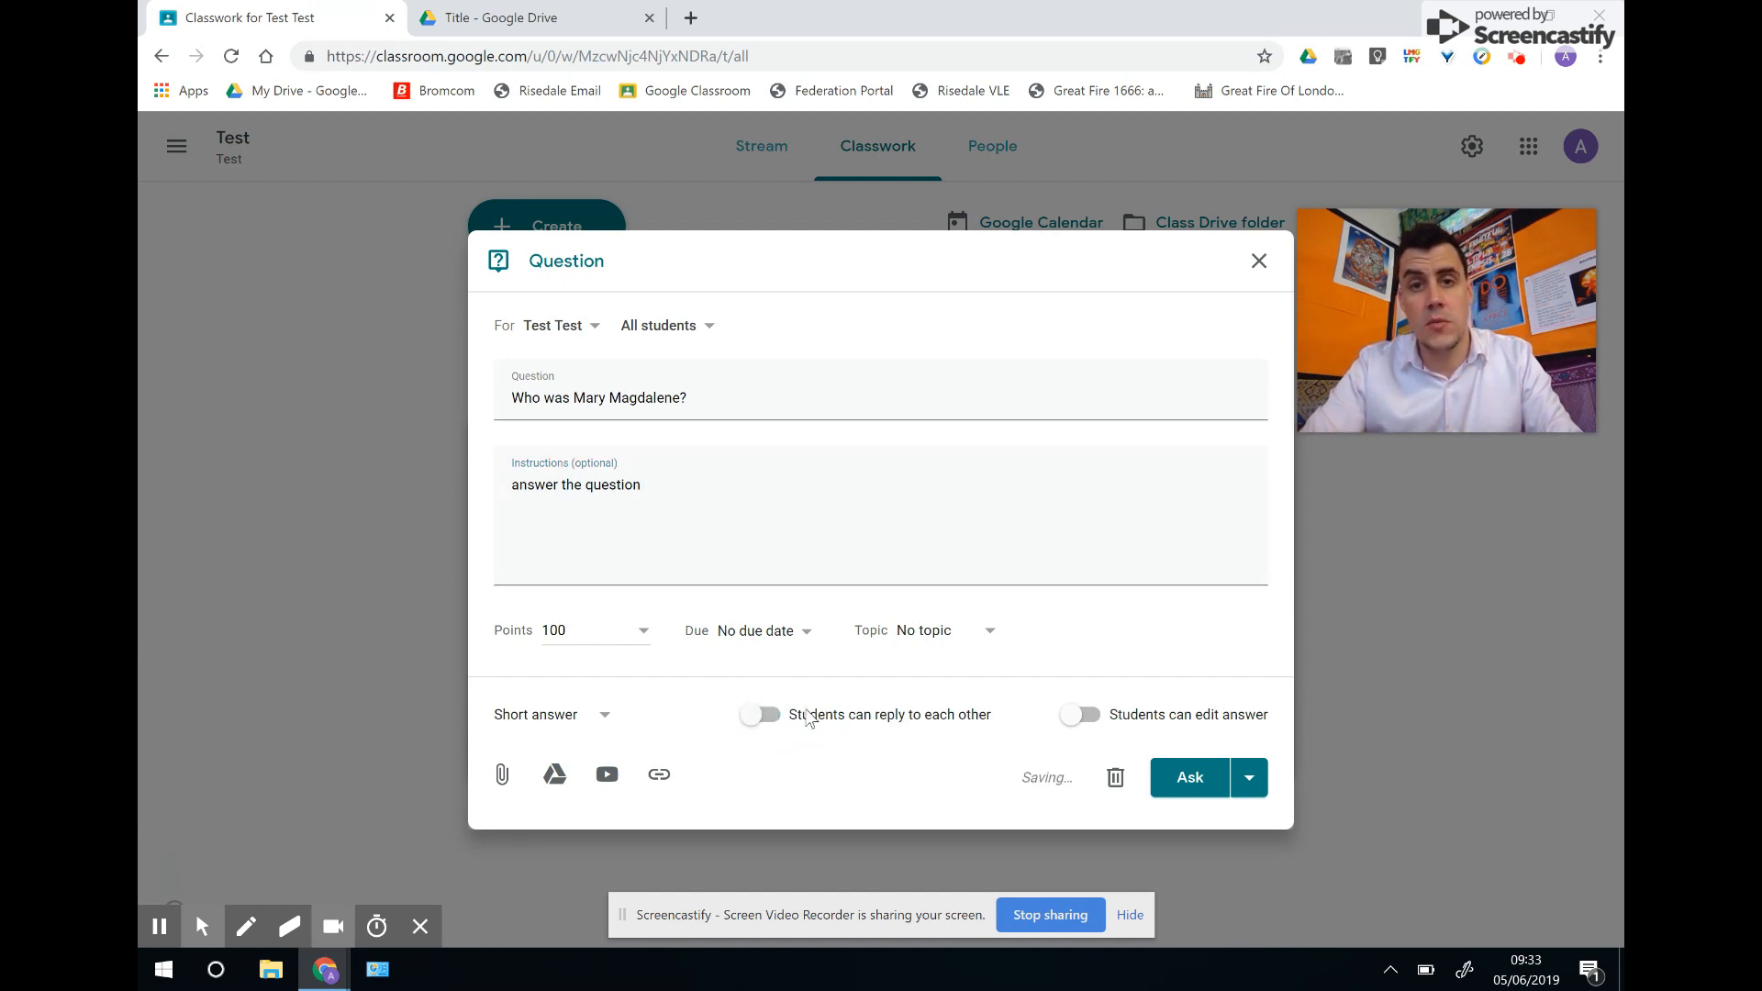
left_click(1080, 716)
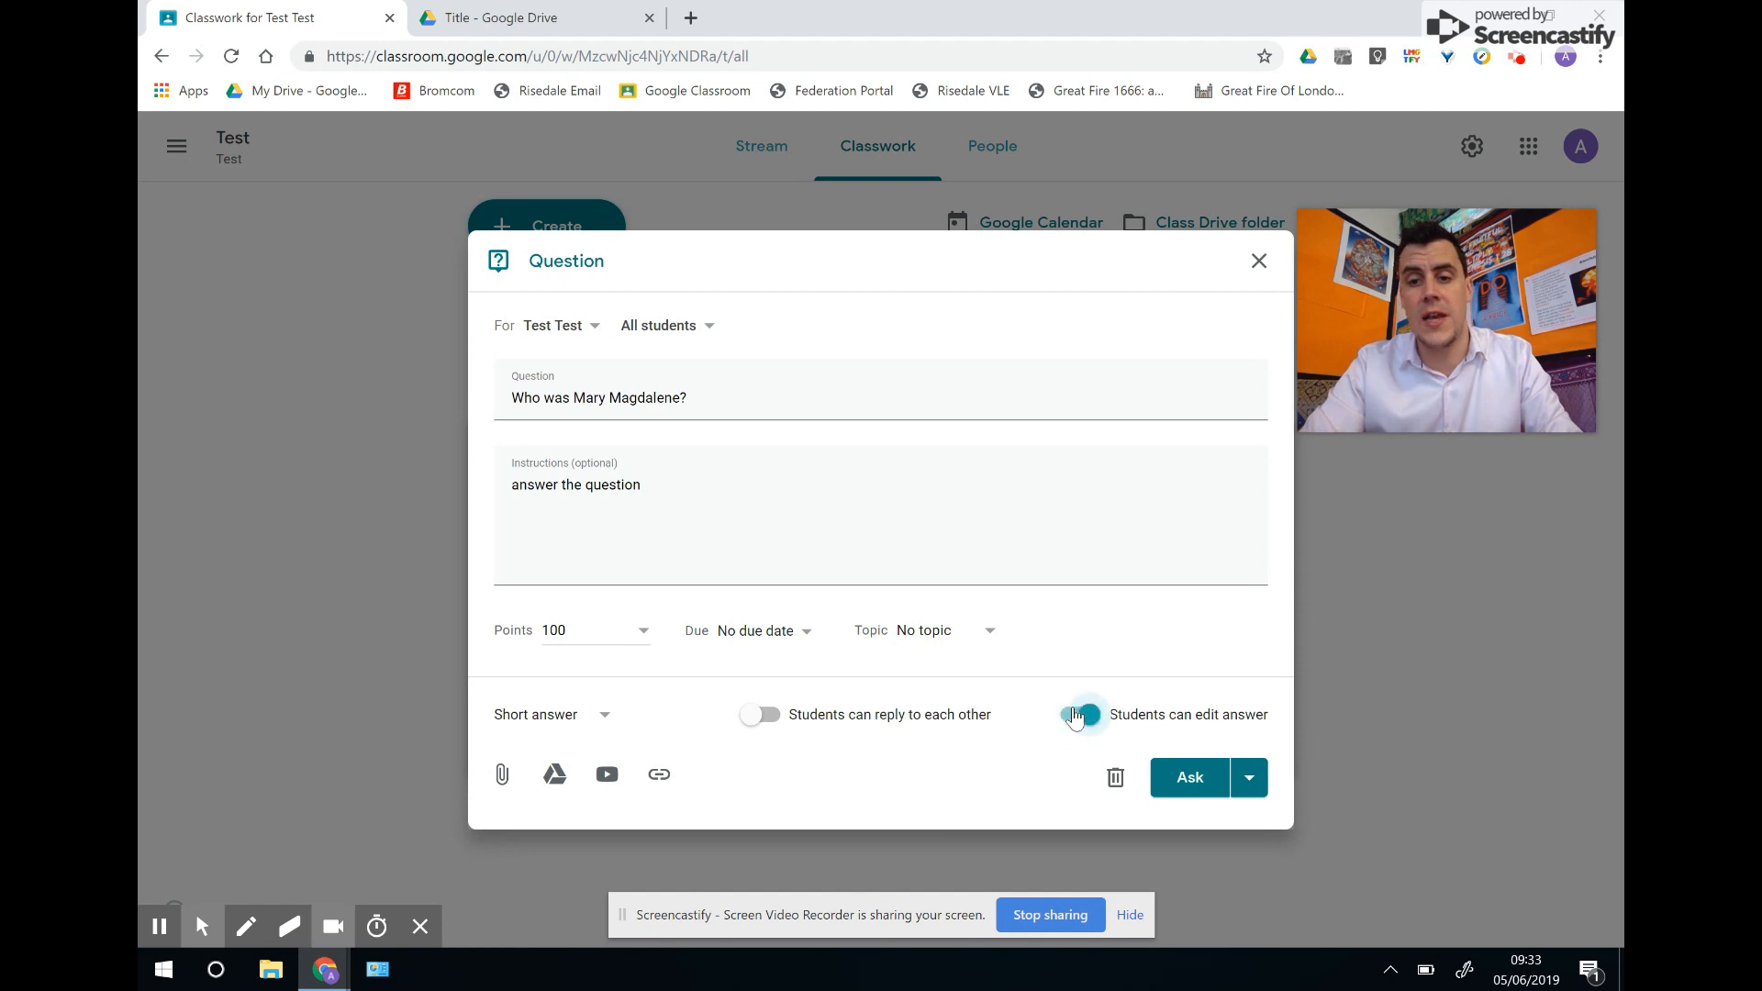
left_click(1078, 716)
left_click(596, 717)
left_click(577, 751)
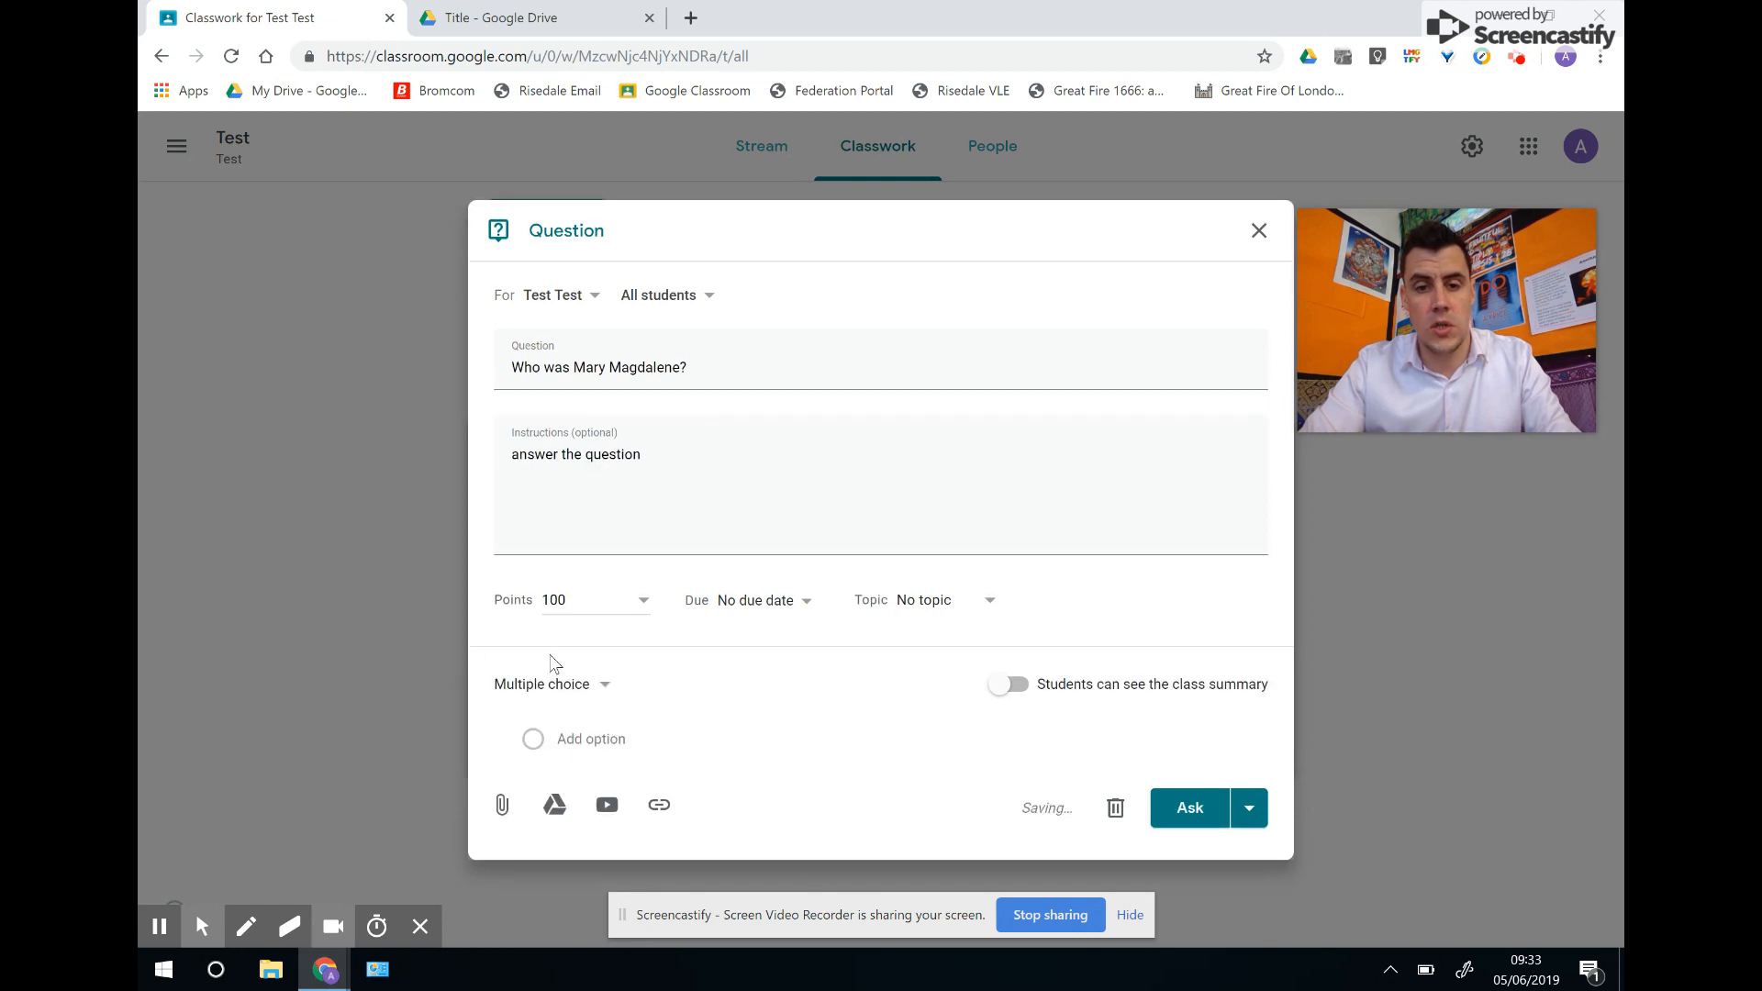
Add the answer options Jesus' Mum and Jesus' Wife.
left_click(606, 739)
triple_click(597, 715)
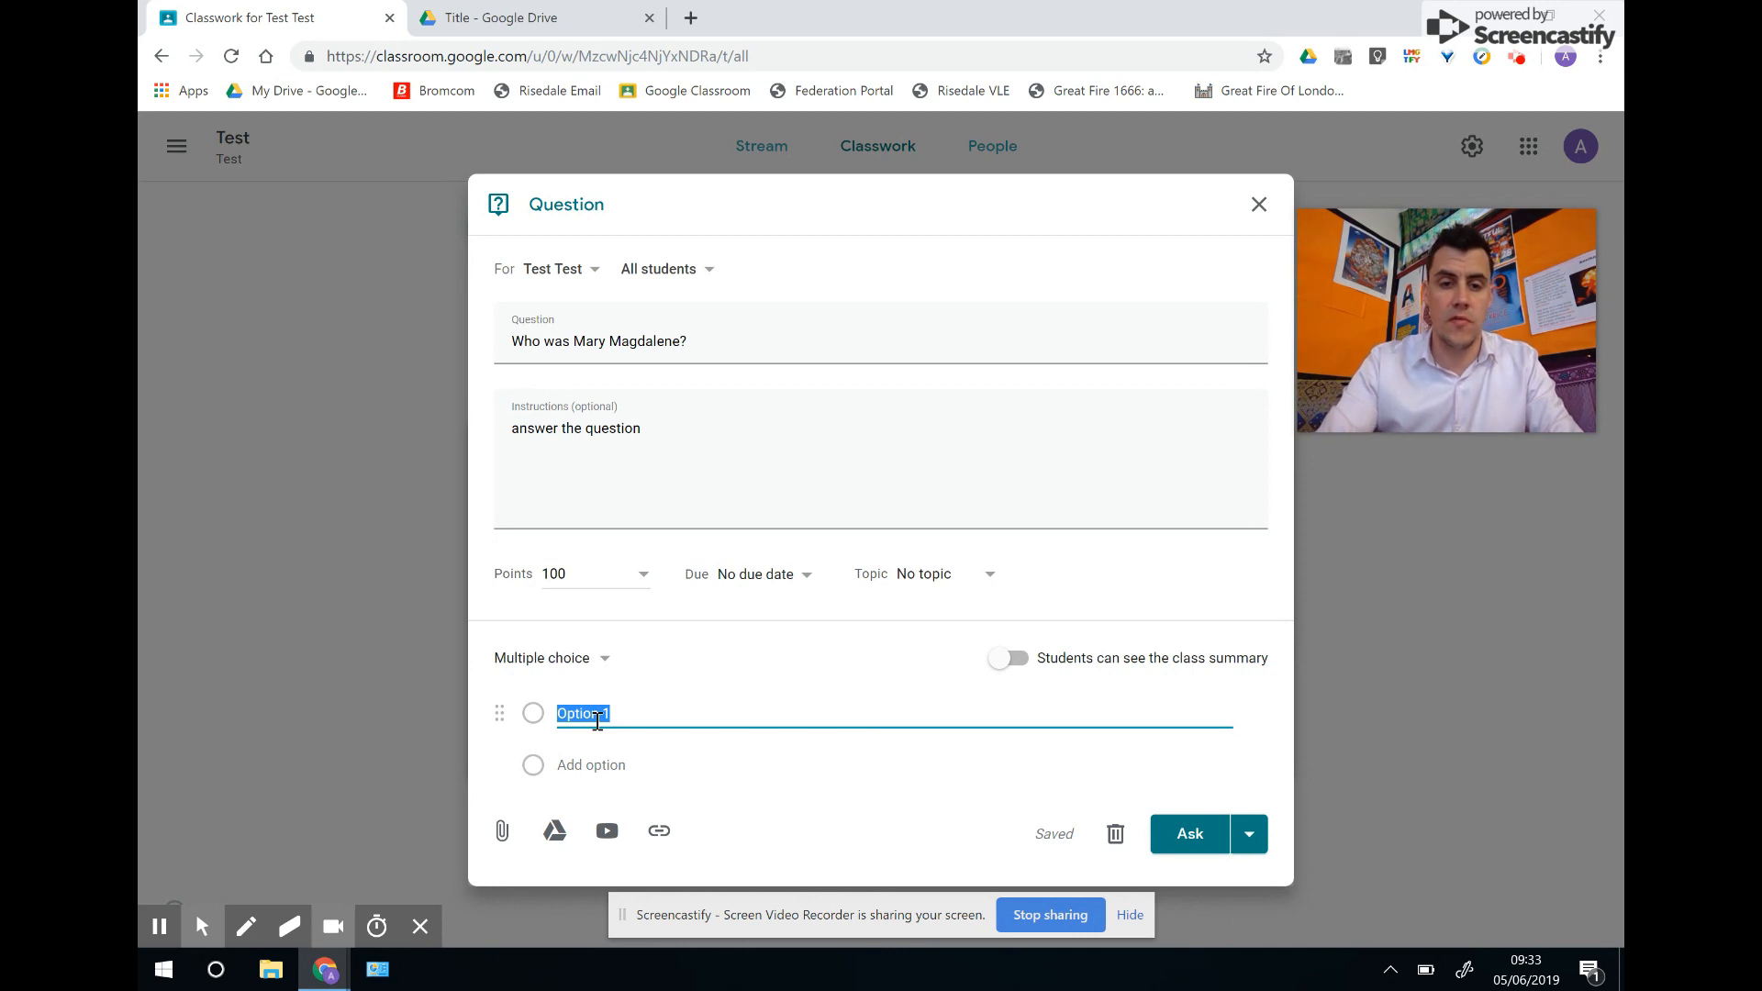
type("Jesus' Mum")
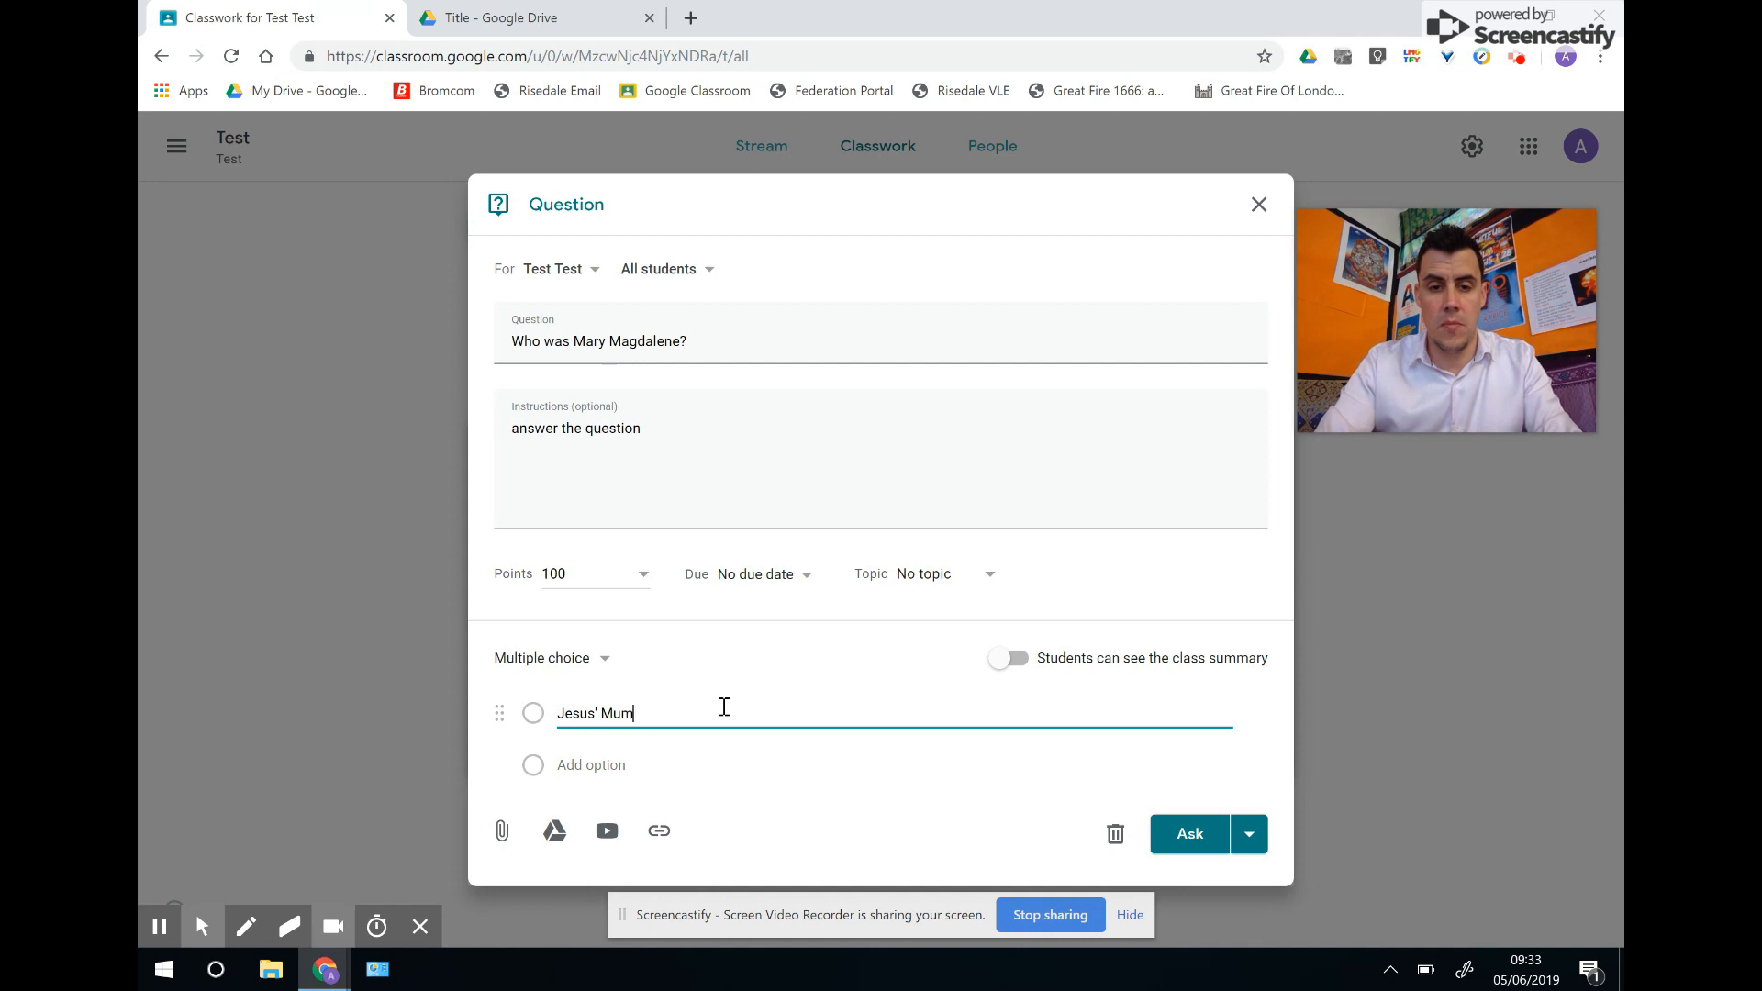
key("Return")
type("Jesus")
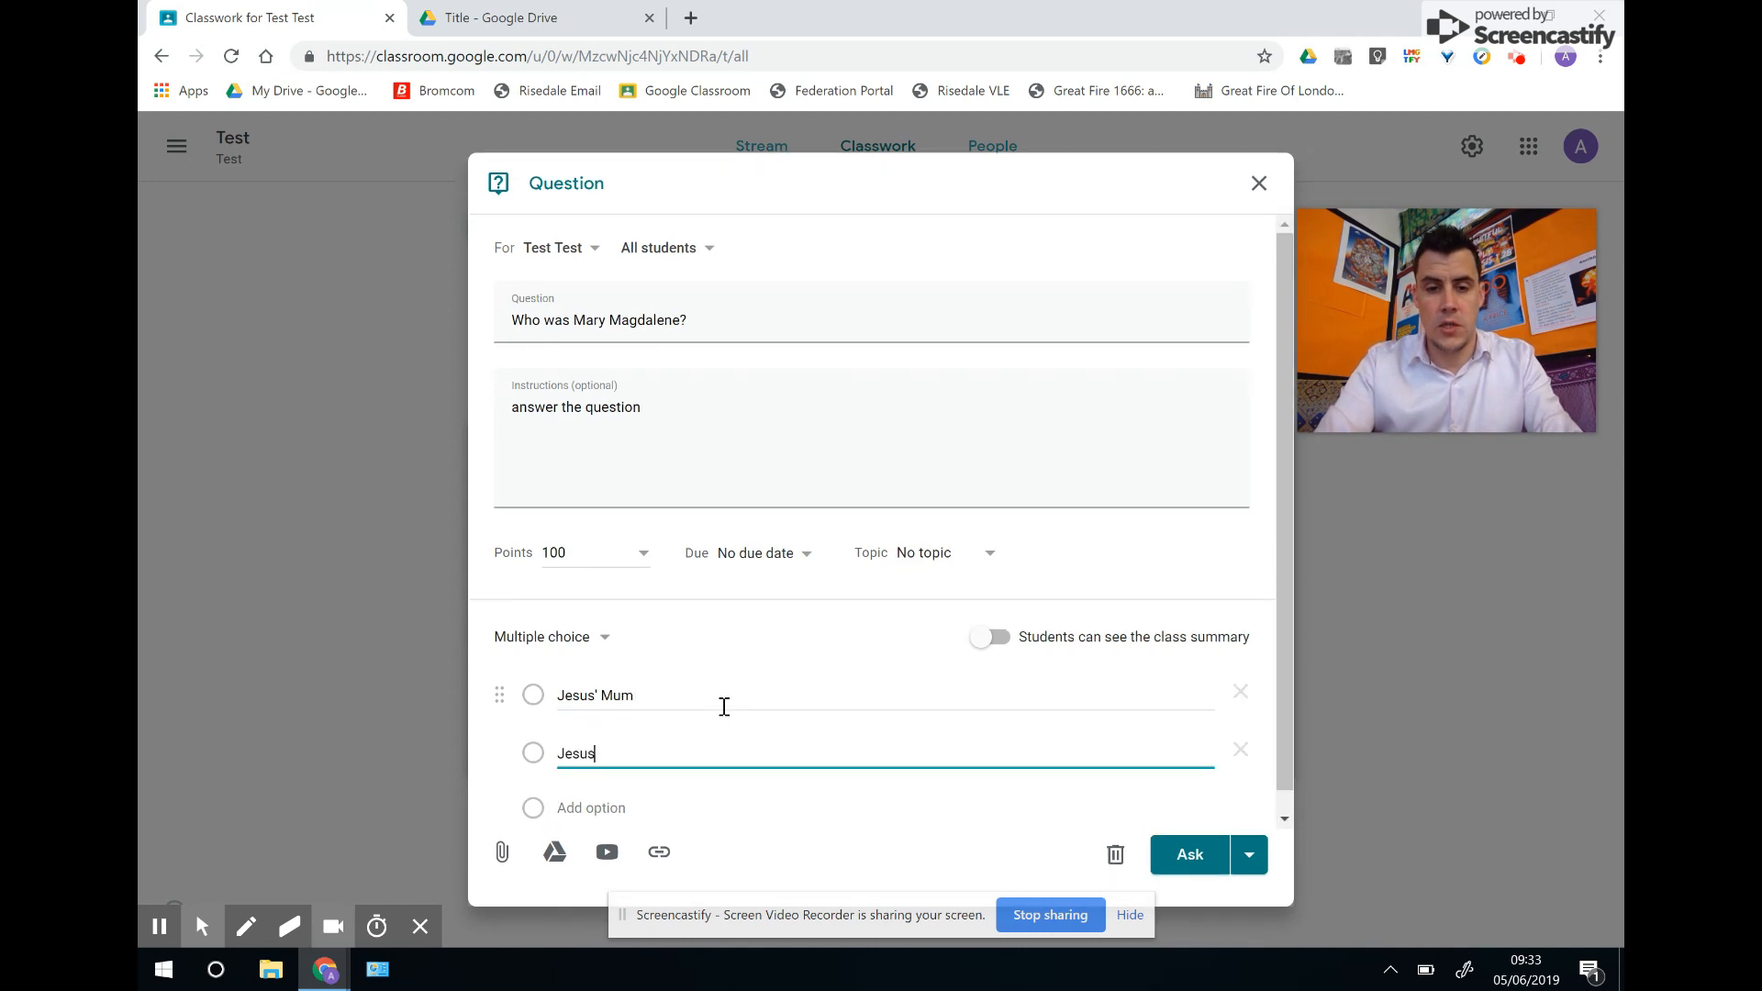
type("' Wife")
key("Tab")
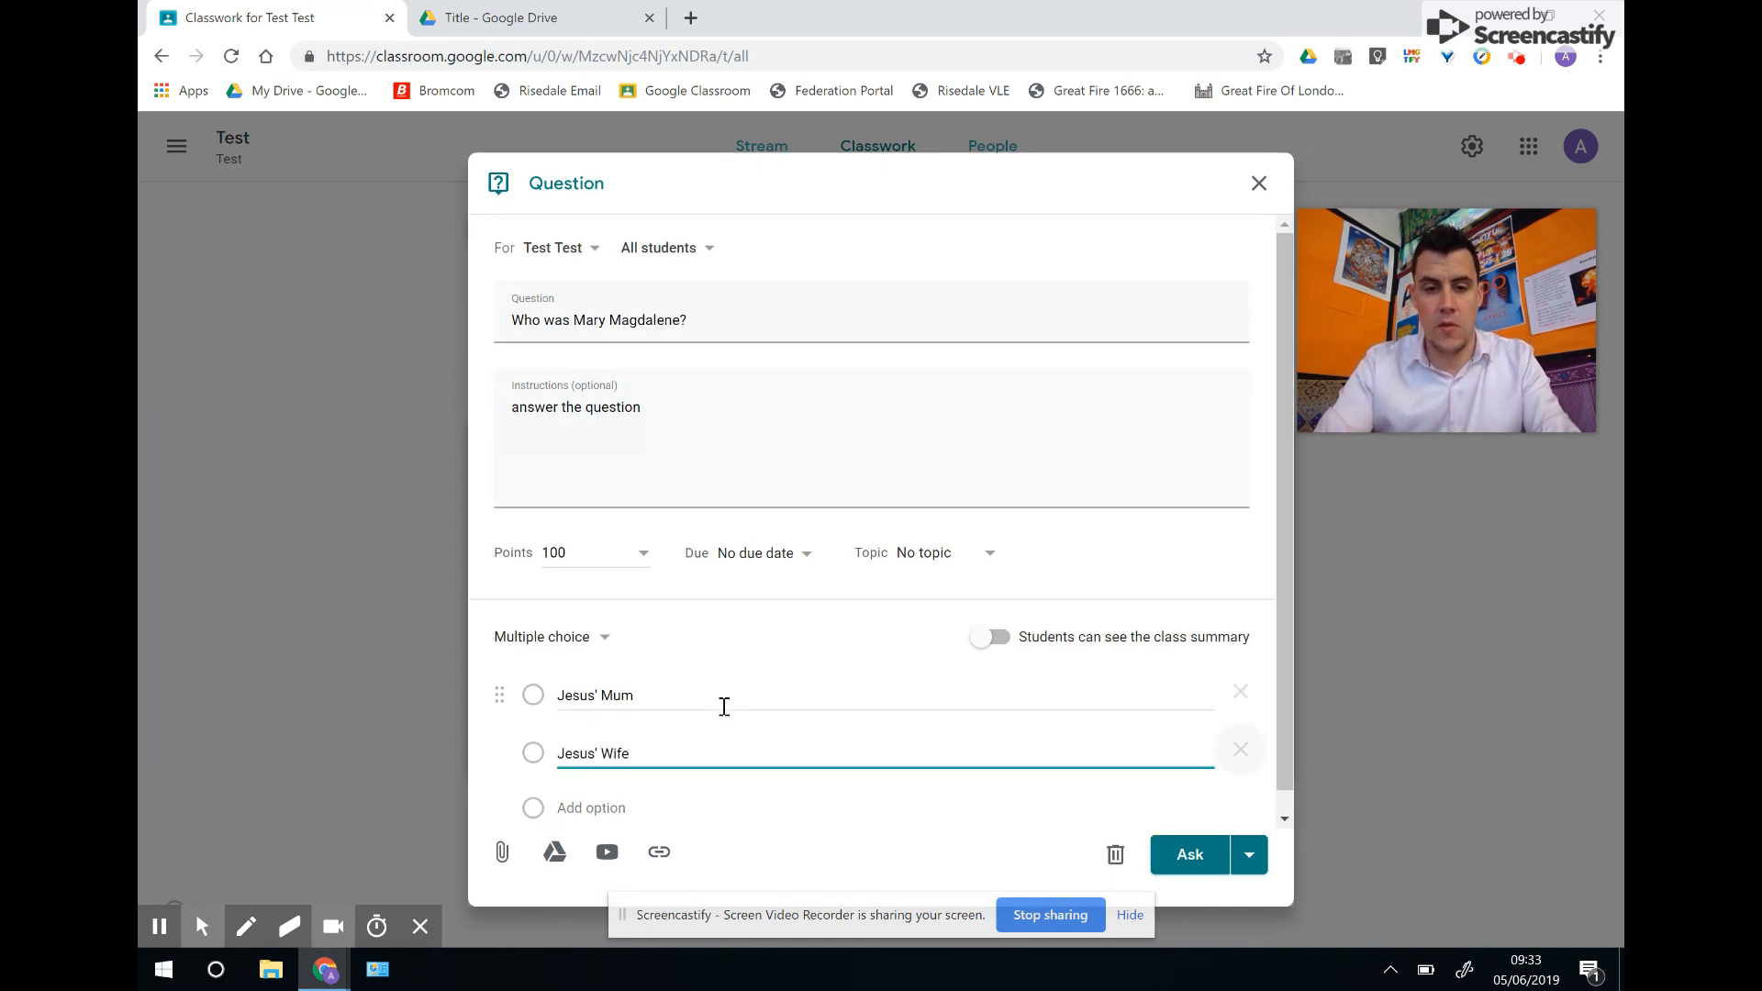
Add the third option Jesus' Disciple, keep class summary off, and ask the question.
left_click(623, 808)
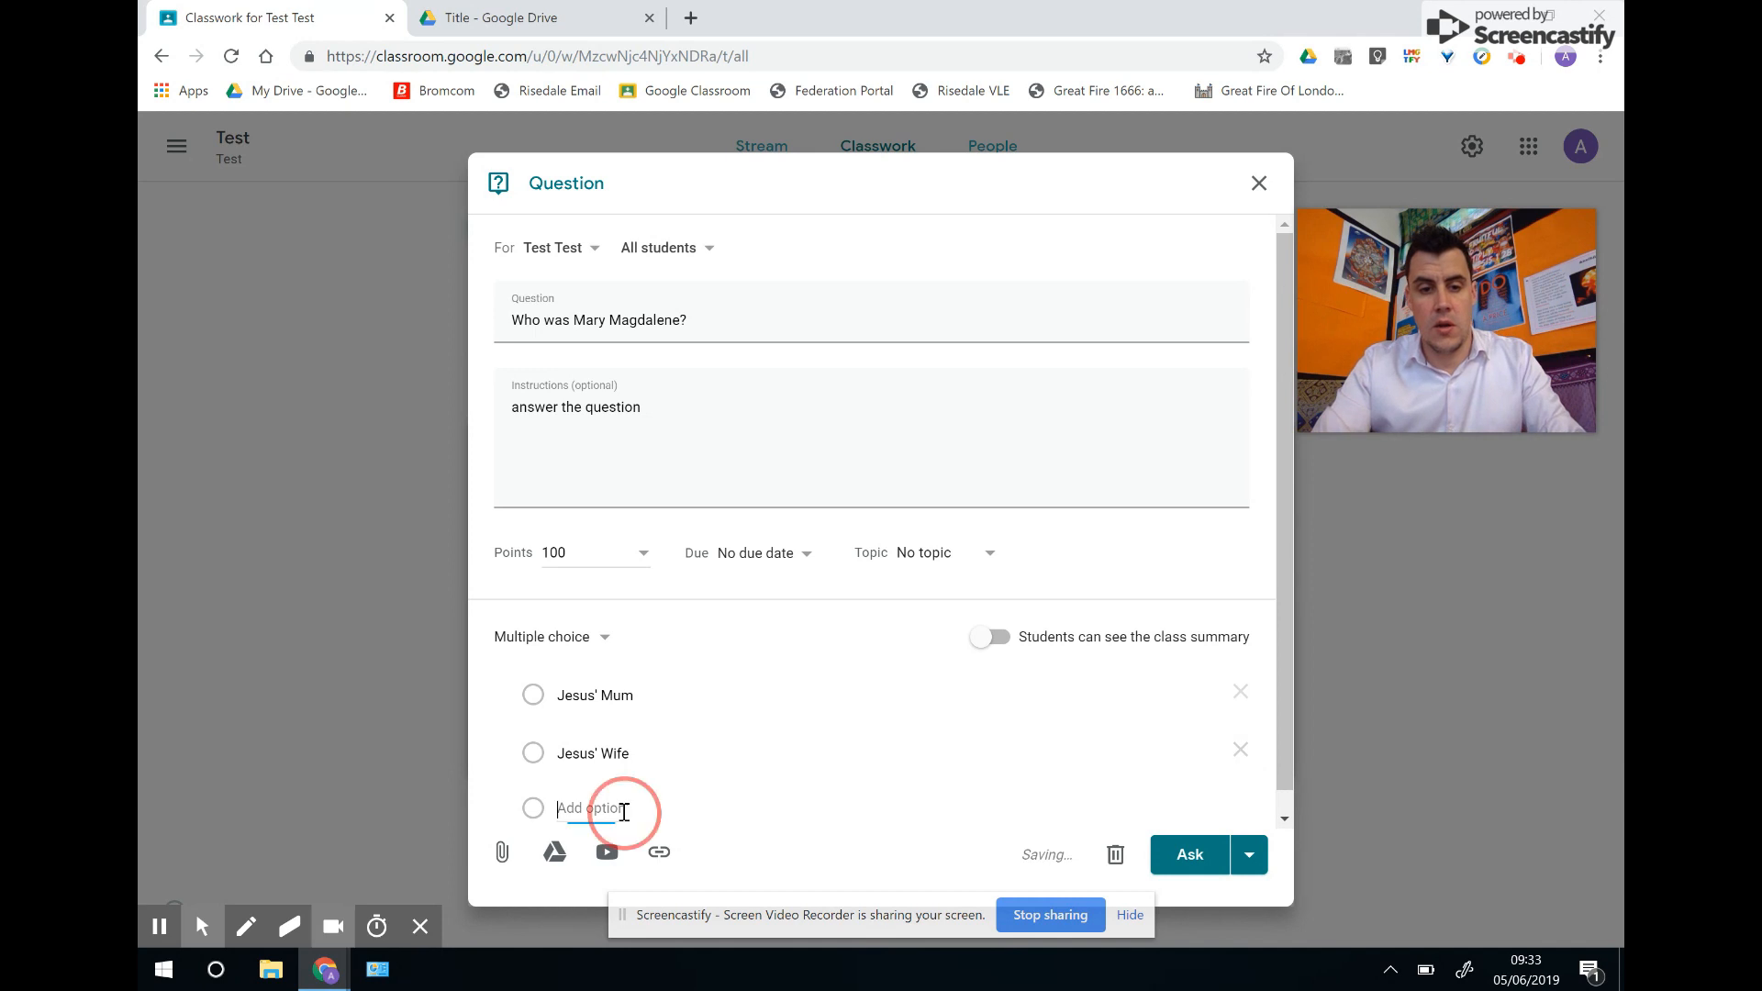
left_click(624, 812)
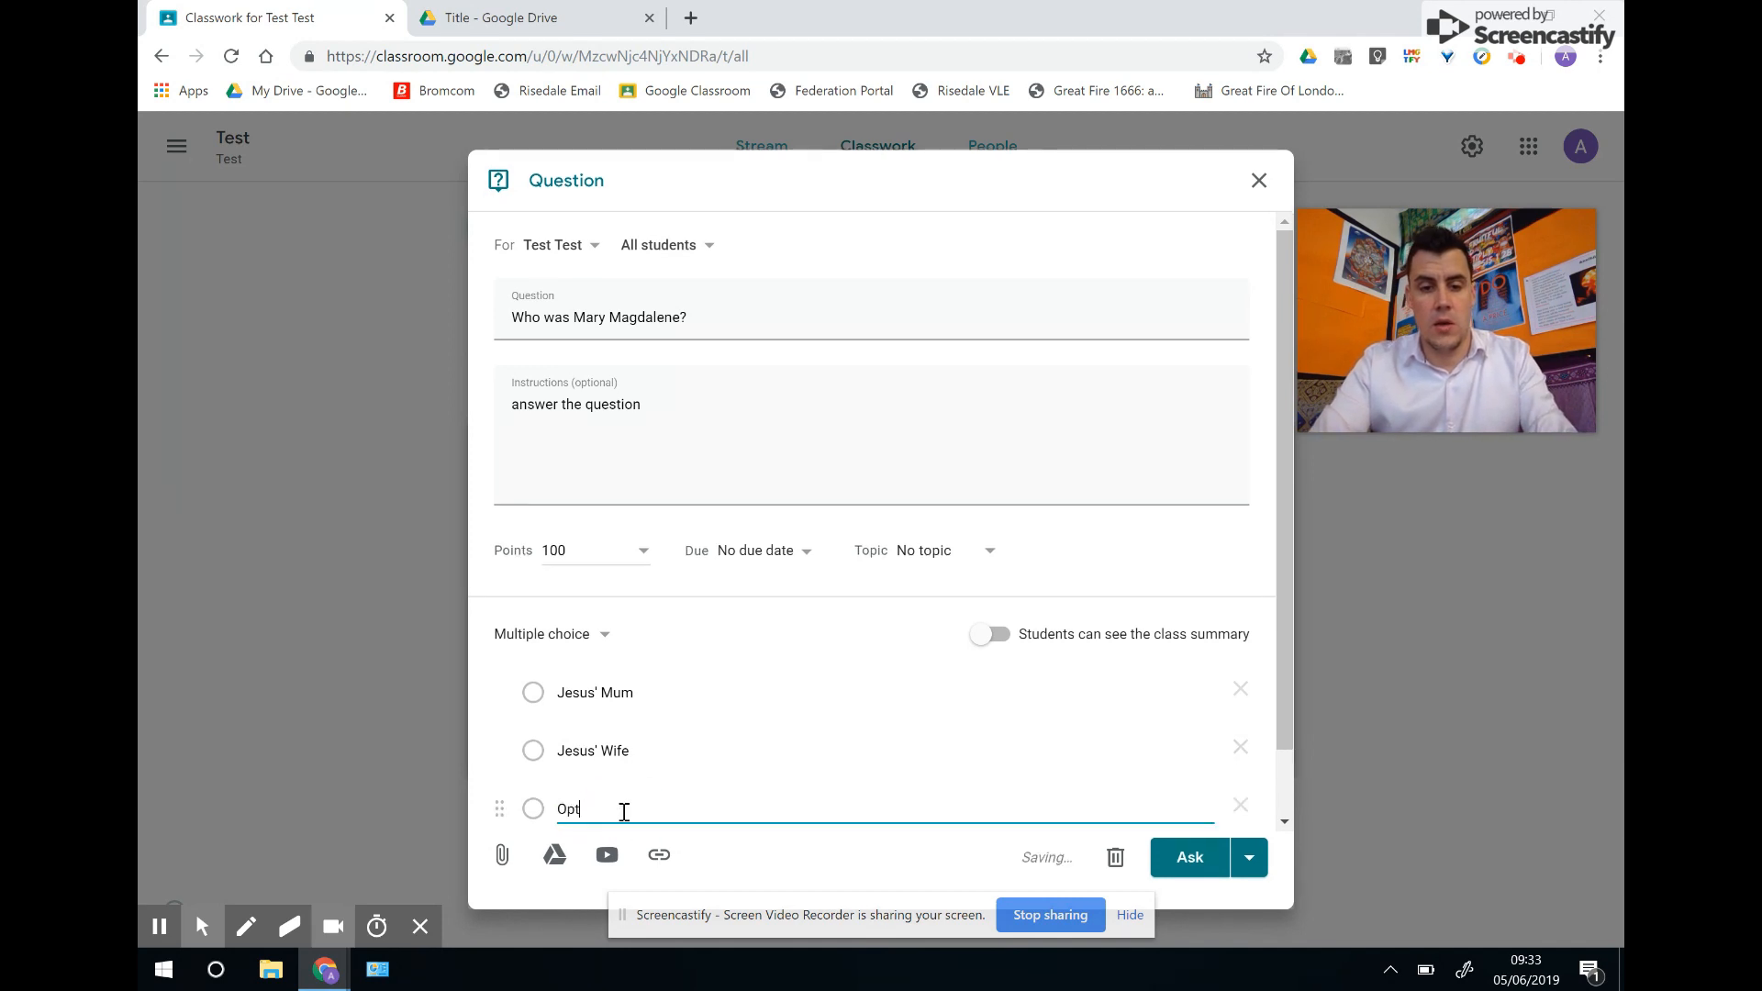
type("Jesus' Disciple")
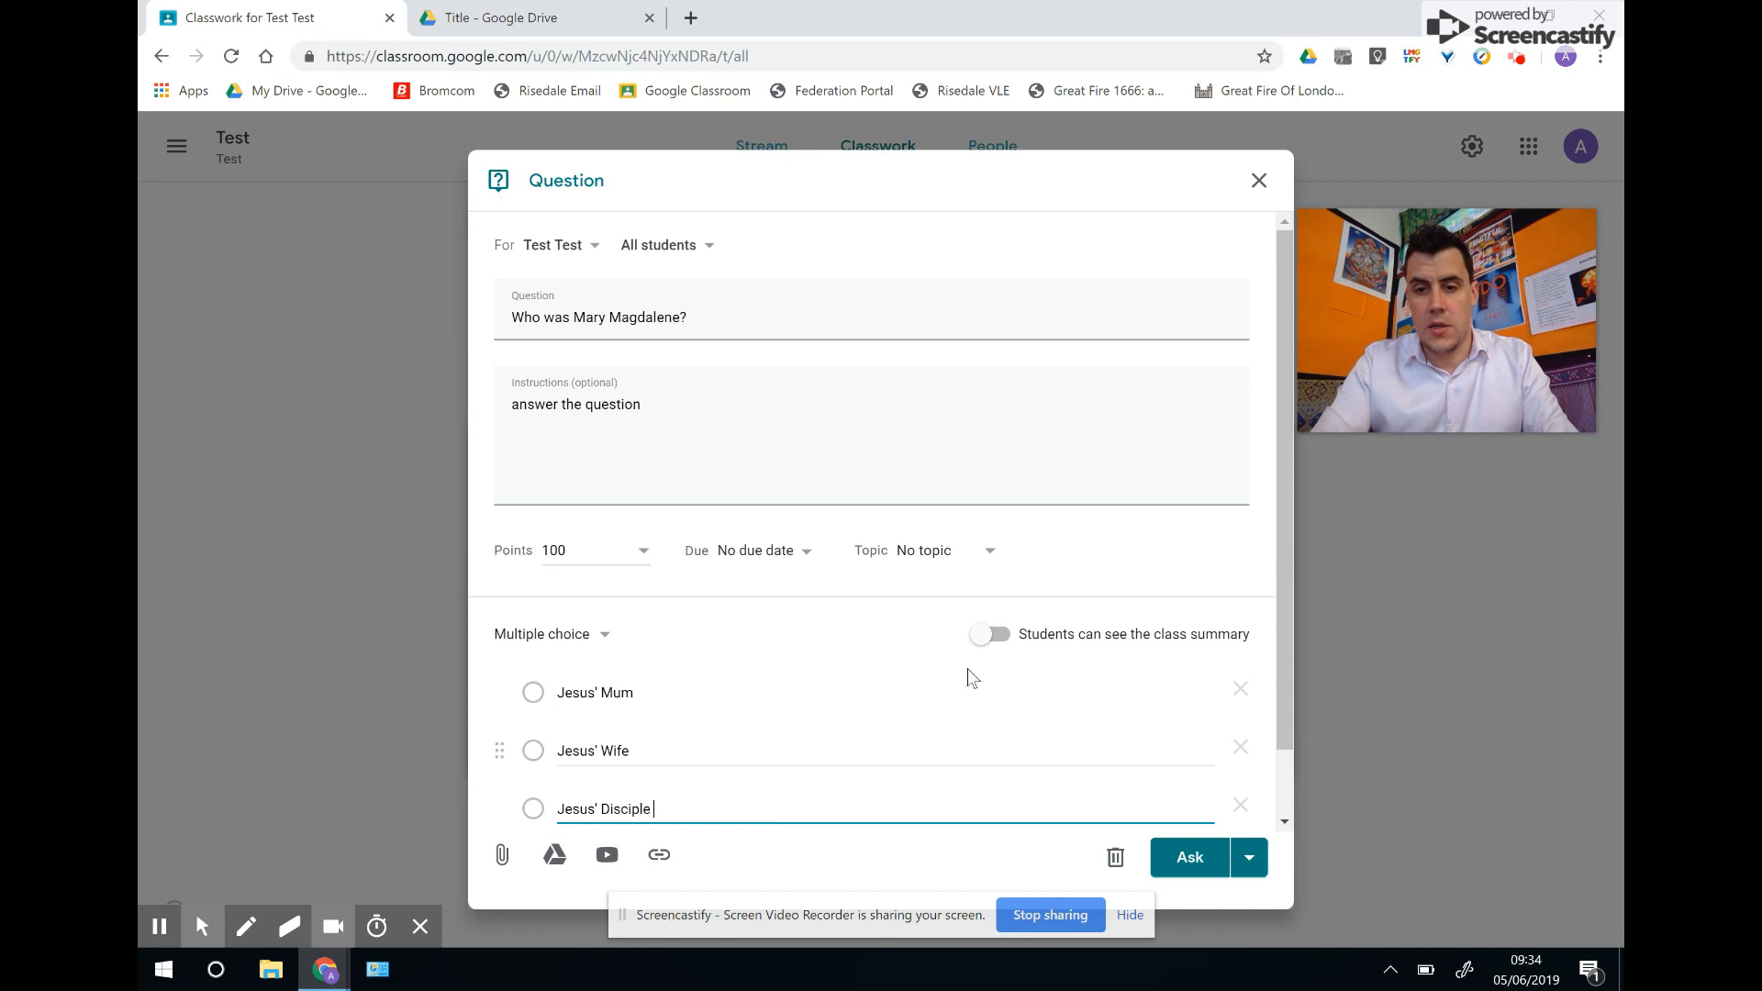
left_click(988, 636)
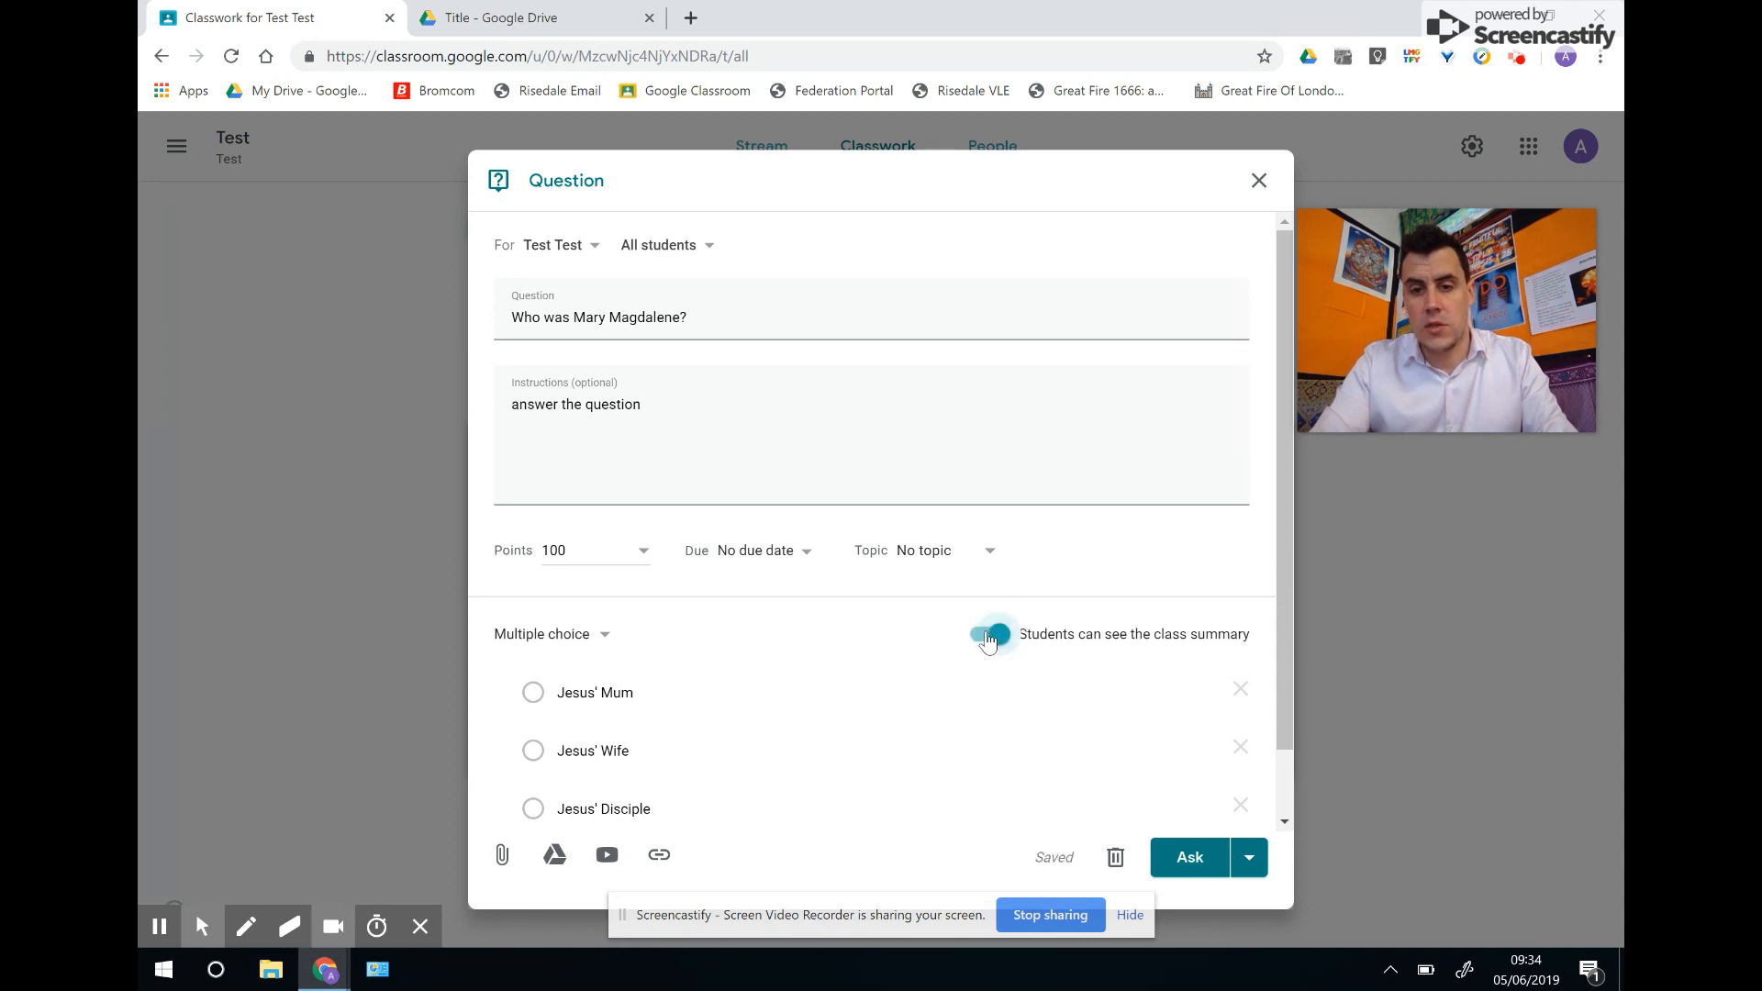
left_click(988, 636)
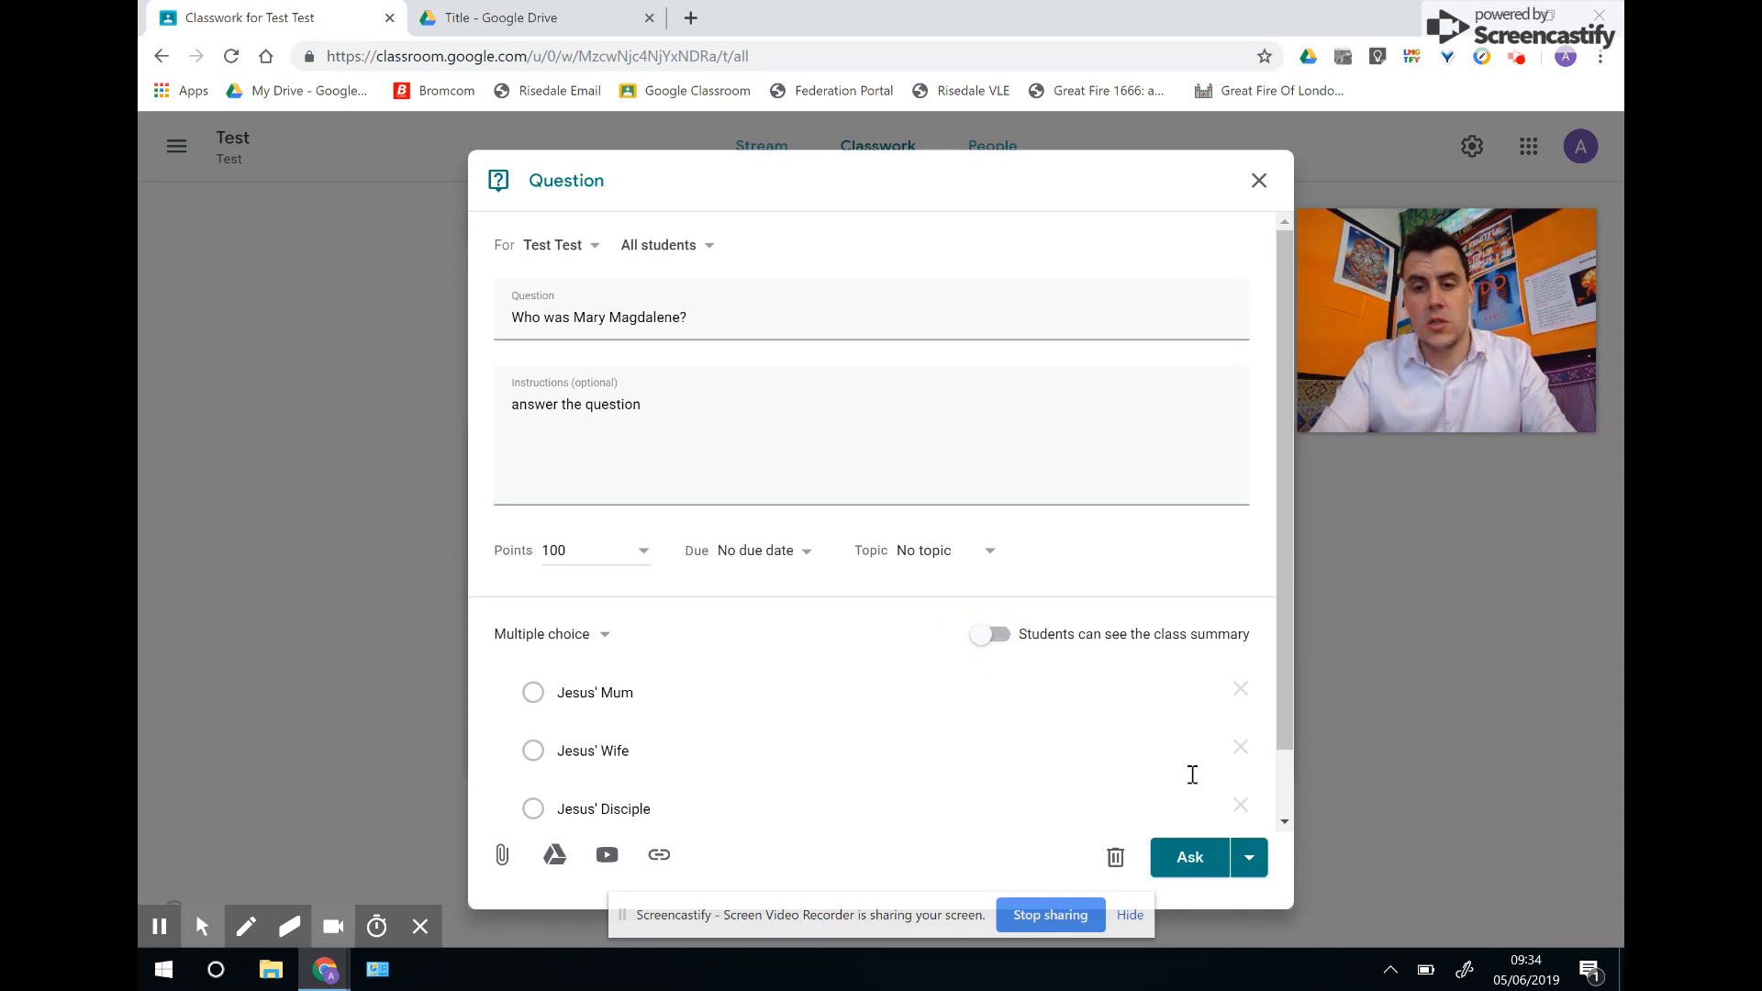
left_click(1200, 858)
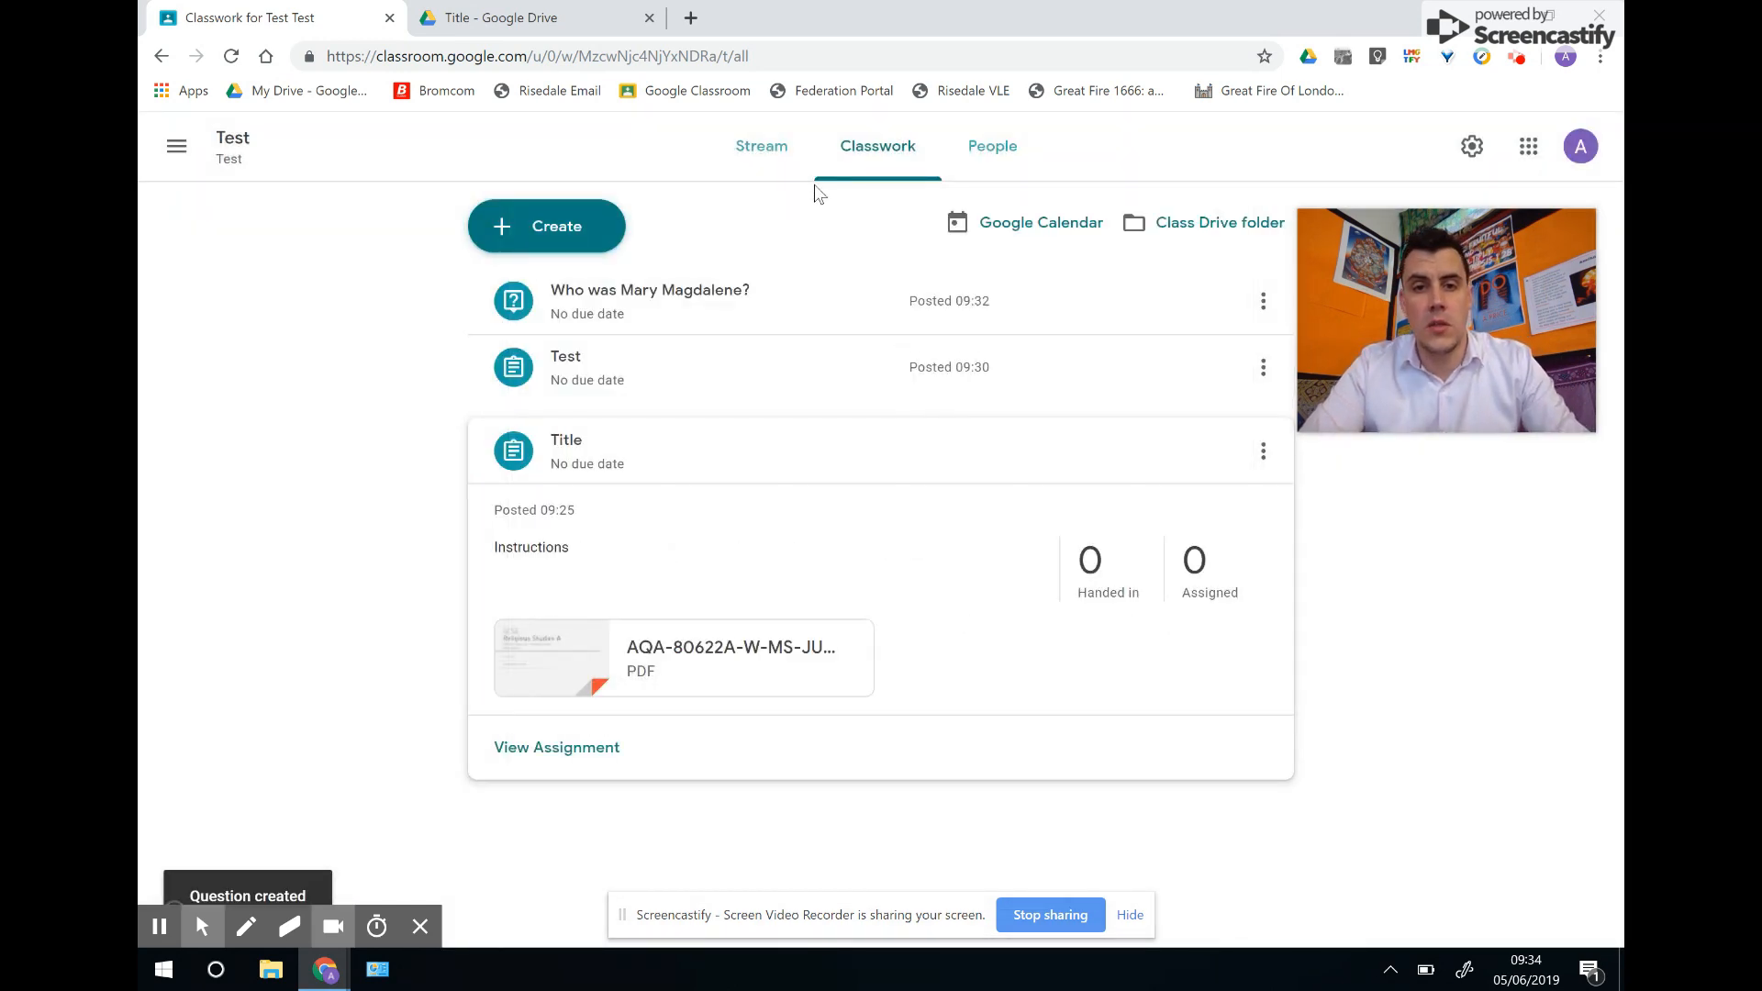
From the Stream, open the 'Who was Mary Magdalene?' post's Students' answers page.
left_click(771, 152)
left_click(932, 619)
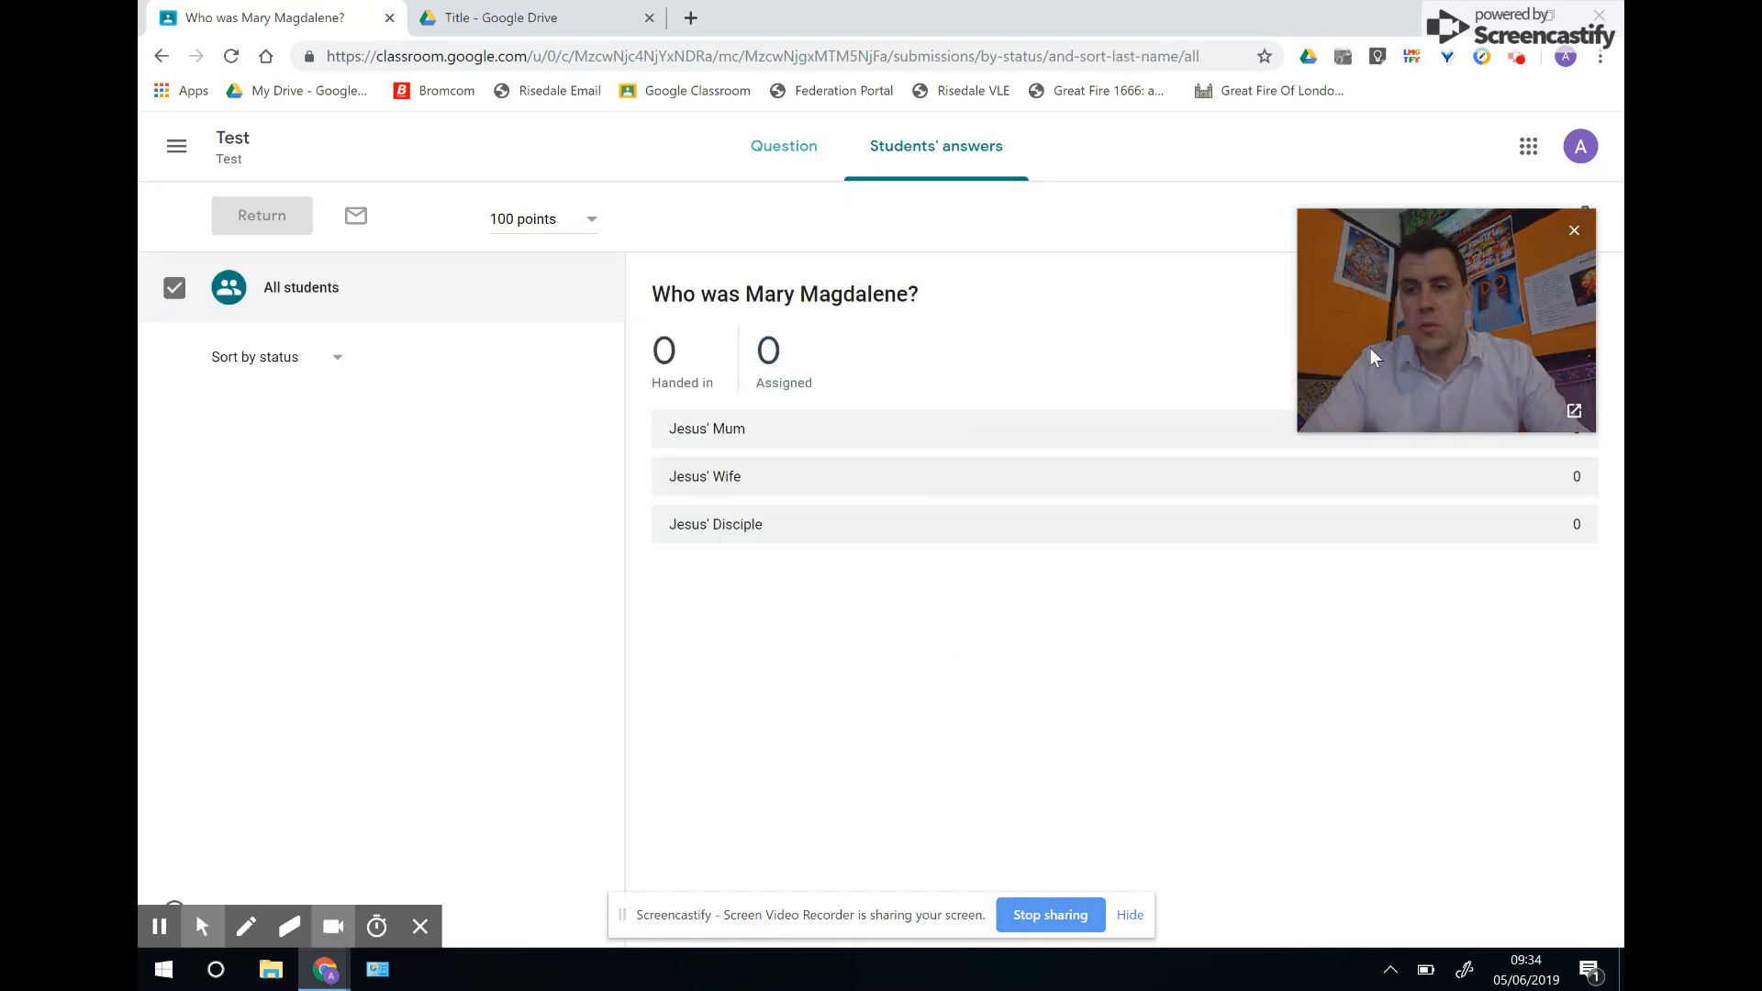
left_click_drag(1369, 349, 1375, 291)
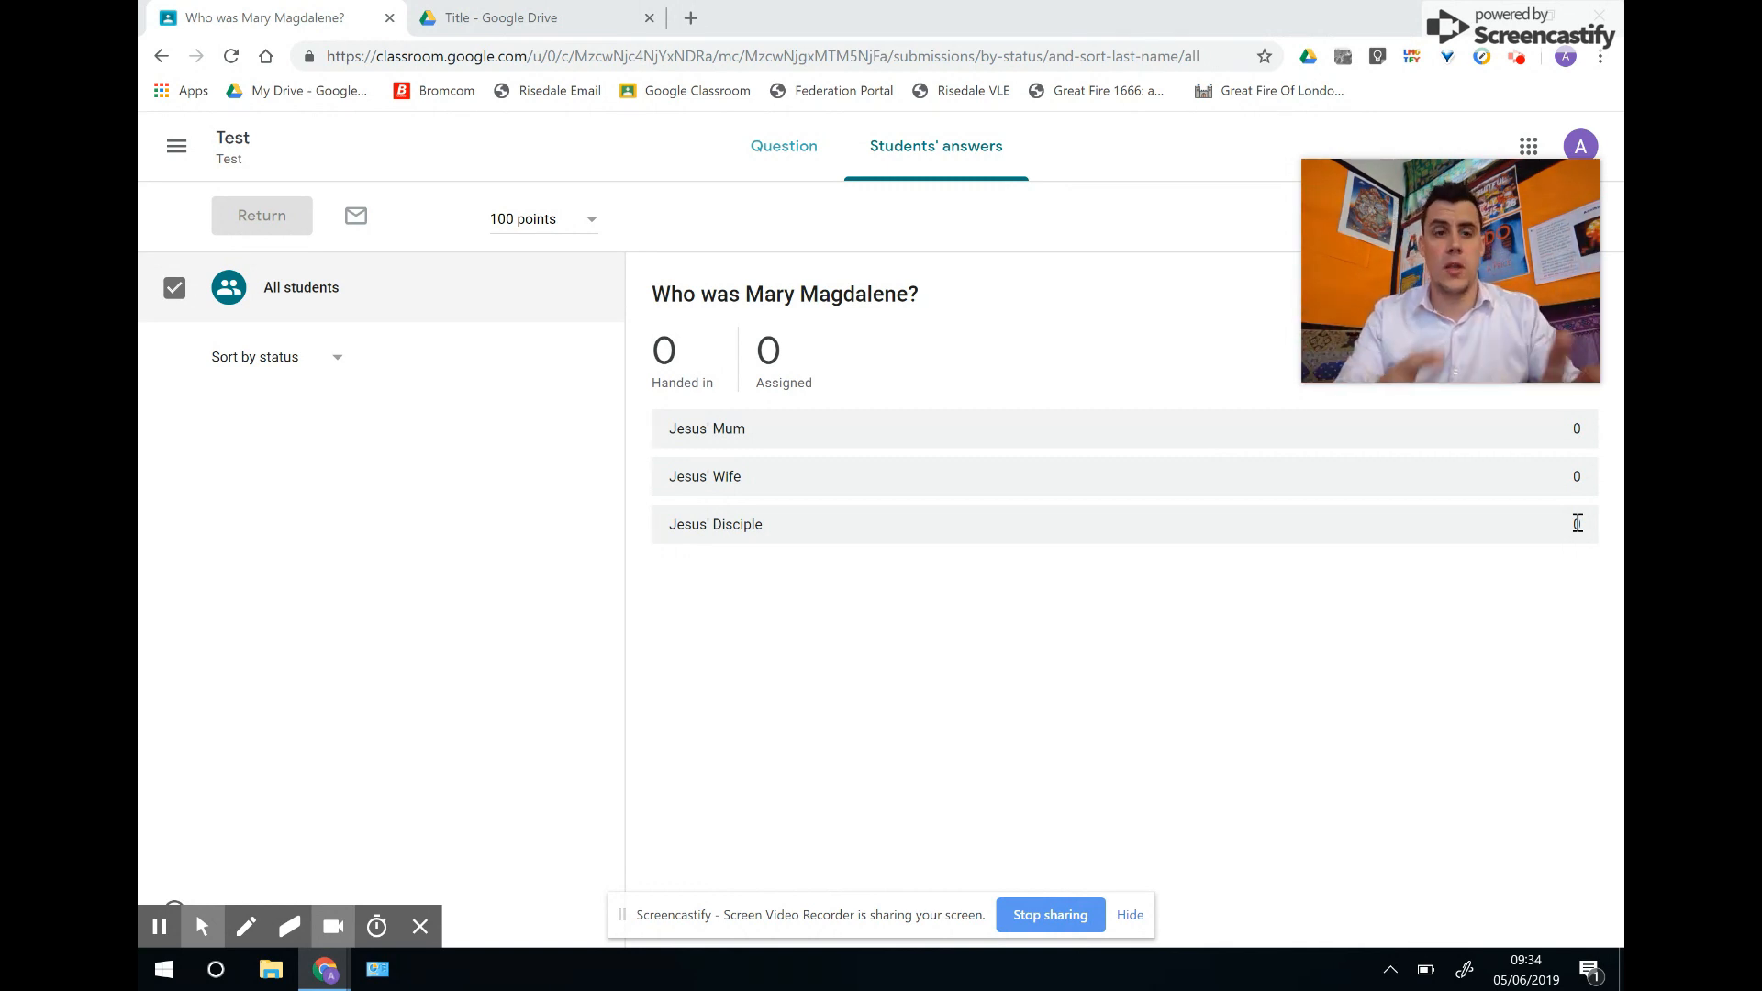
Return to Test's Classwork, open and discard a blank Material draft, then reopen the Create list.
left_click(233, 138)
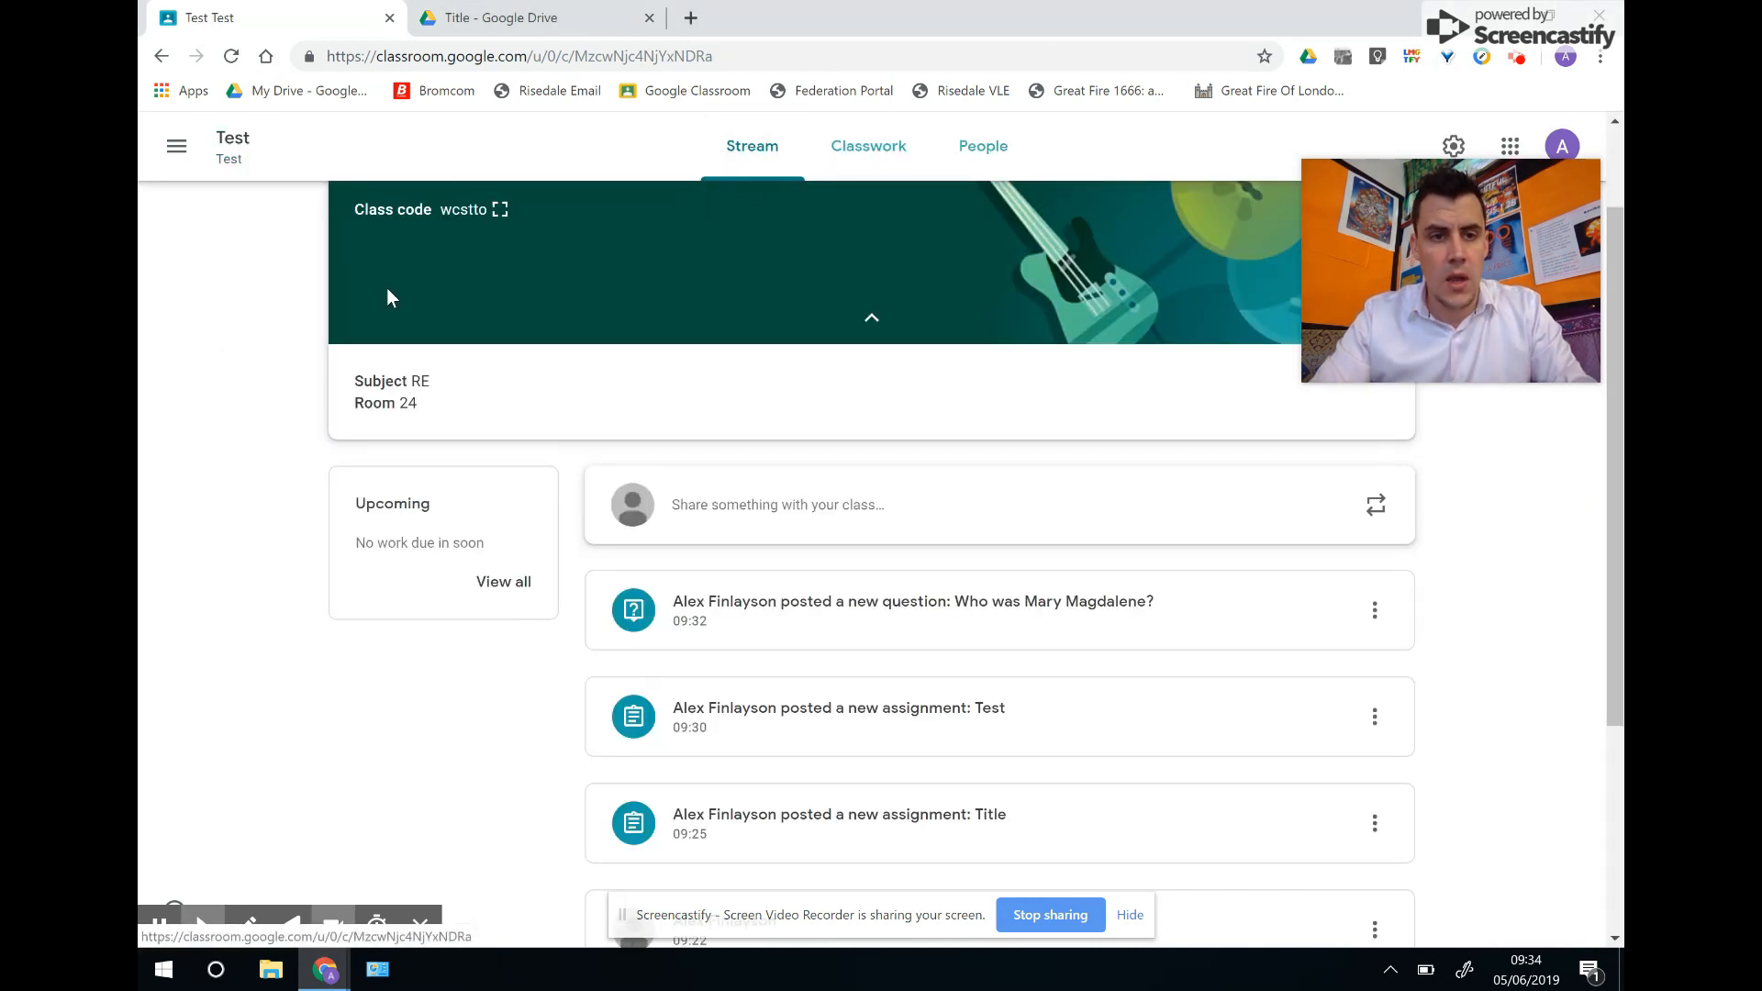
left_click(870, 145)
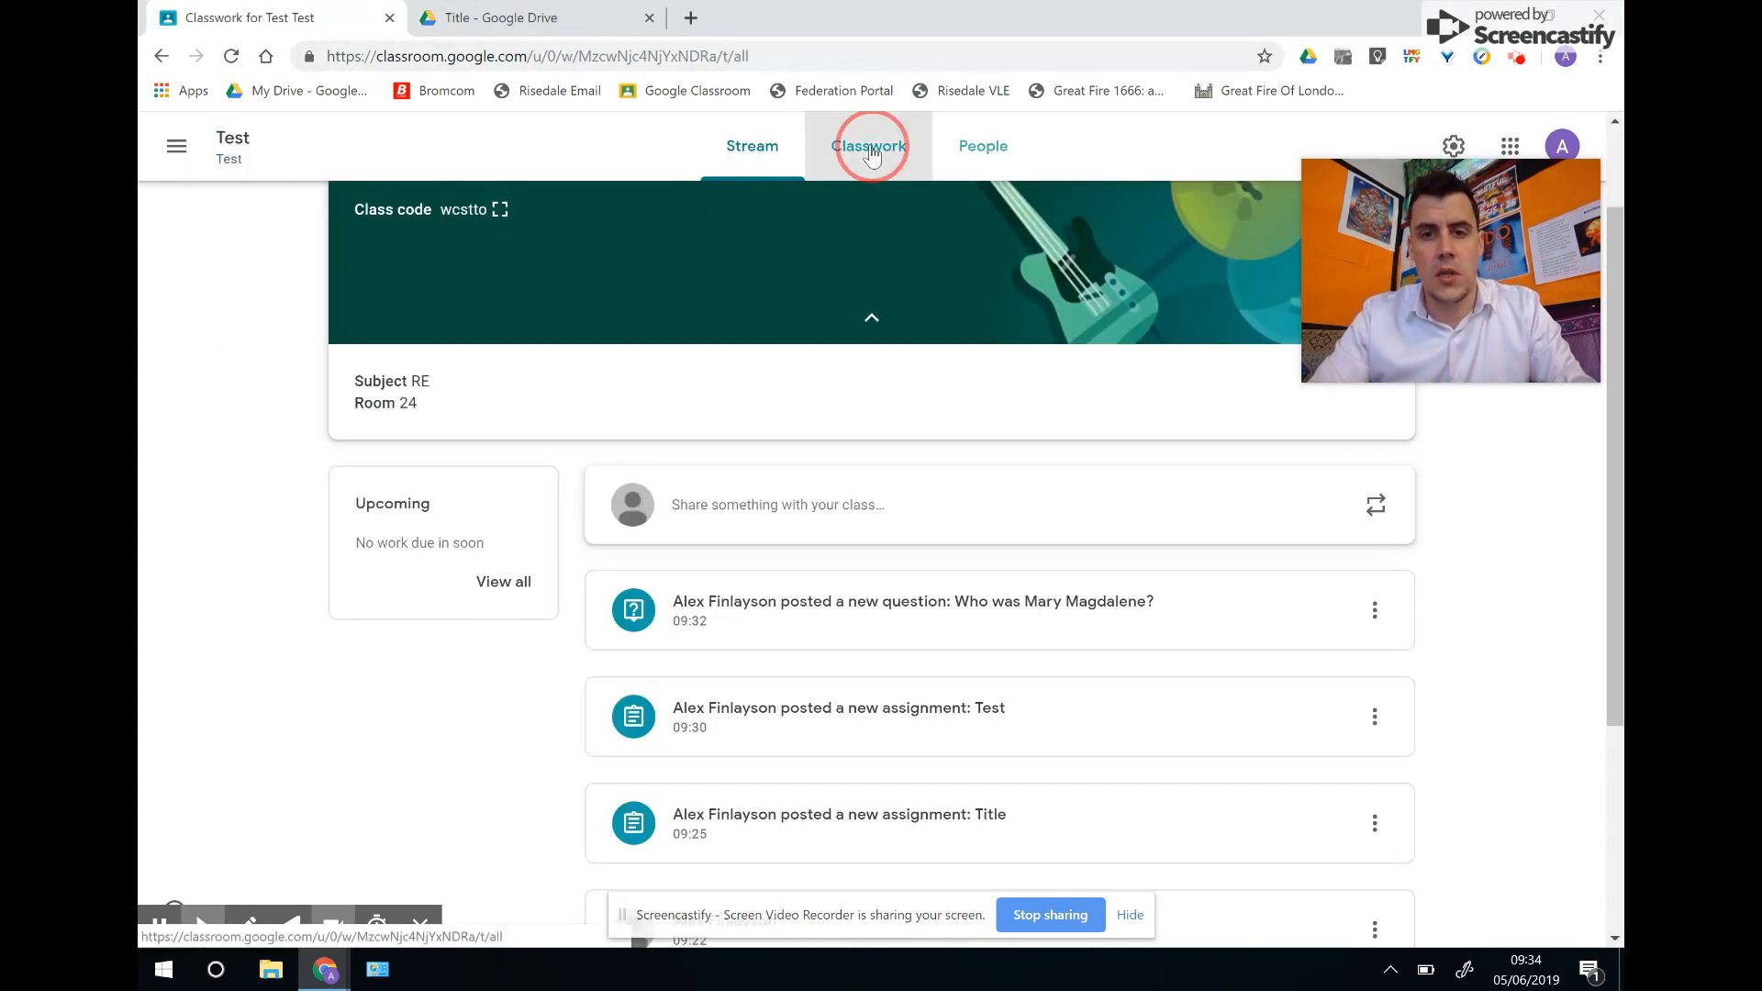
left_click(562, 231)
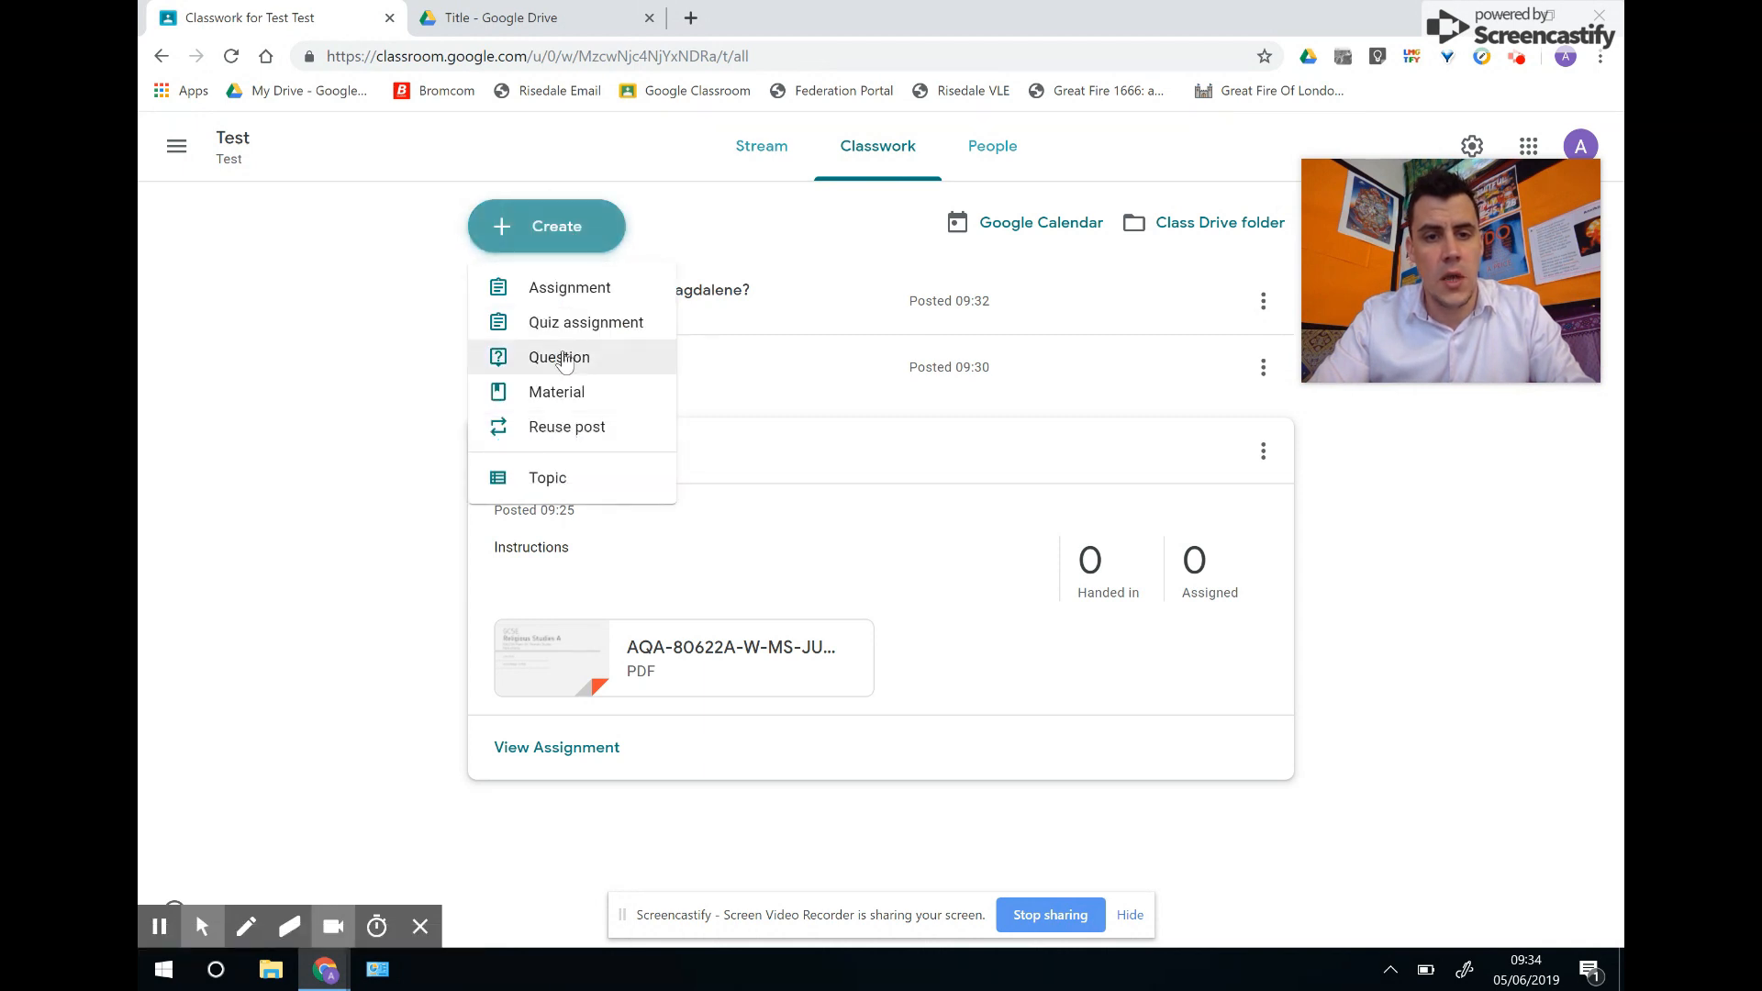
left_click(580, 409)
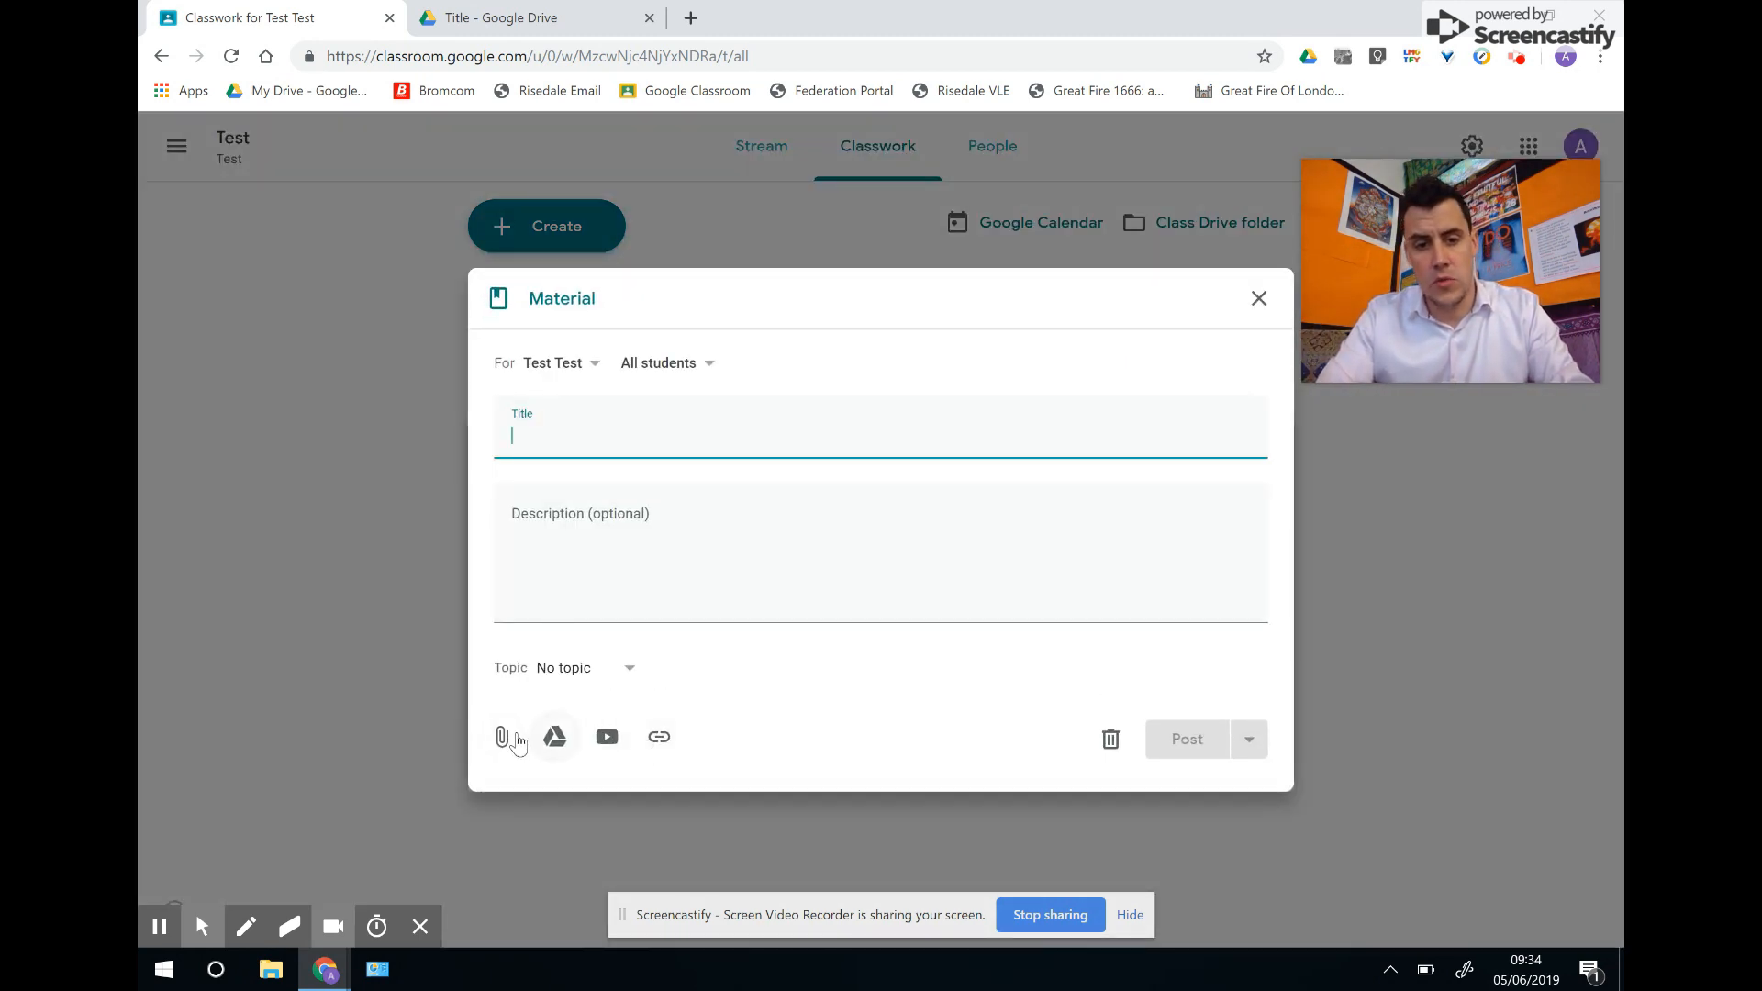
left_click(1258, 297)
left_click(580, 243)
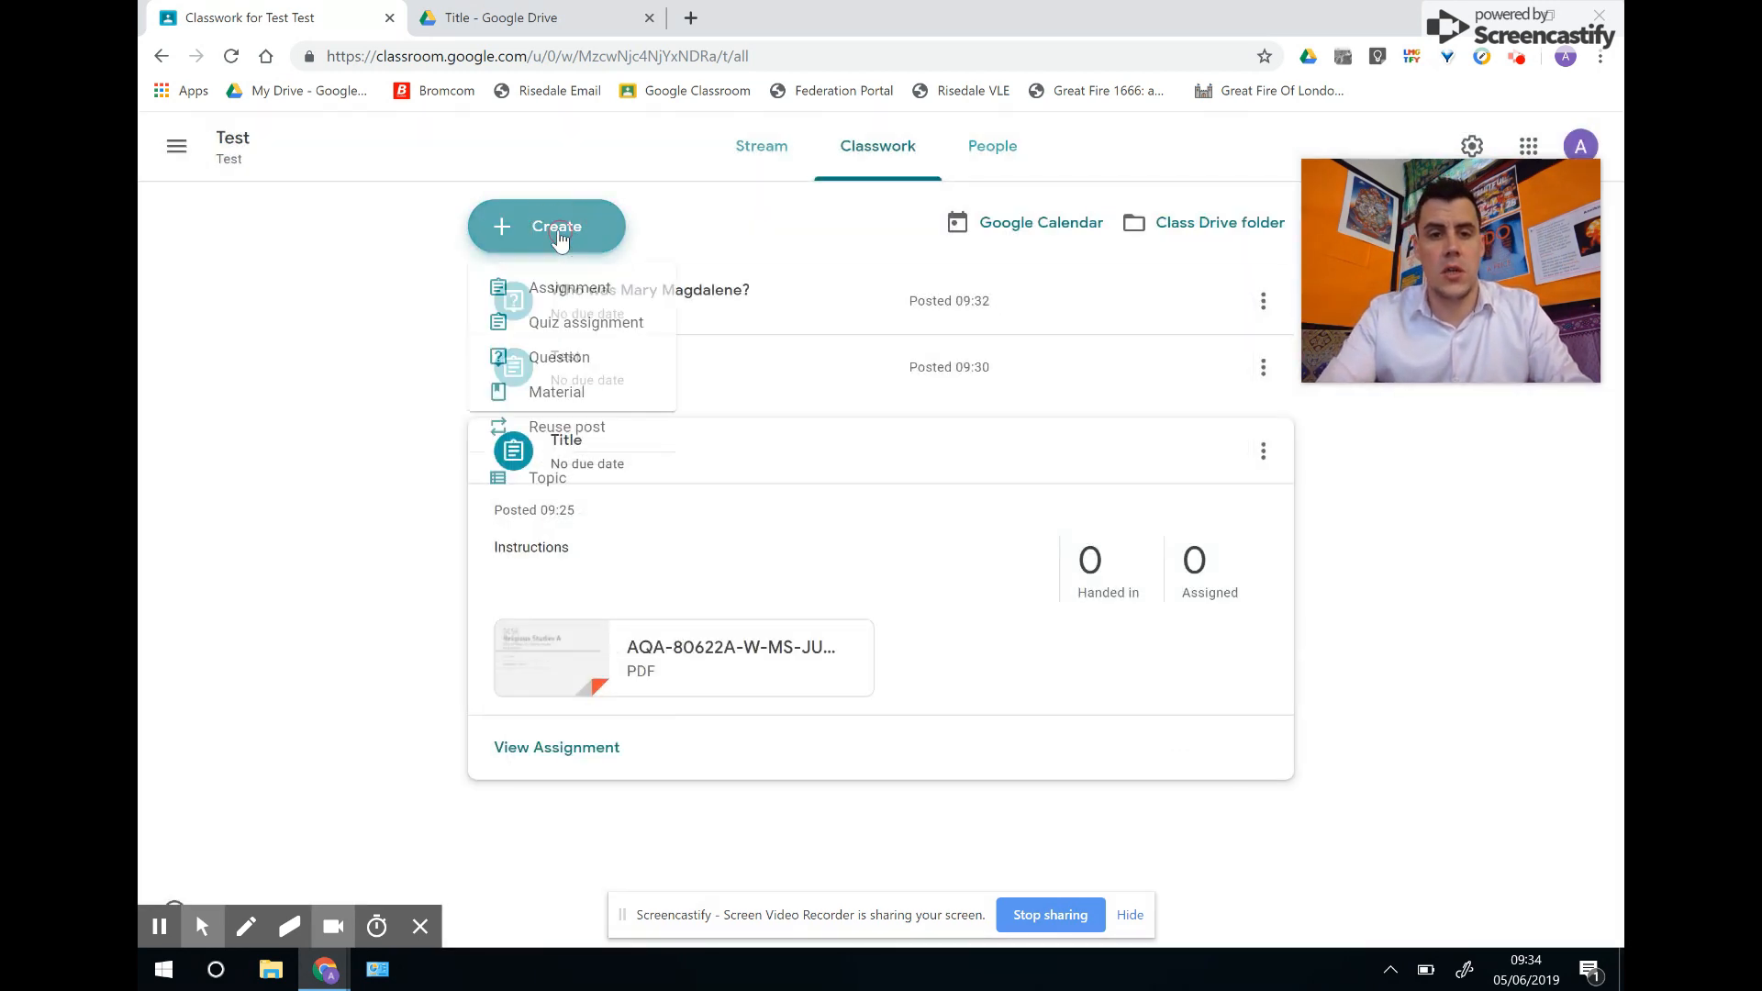
left_click(554, 430)
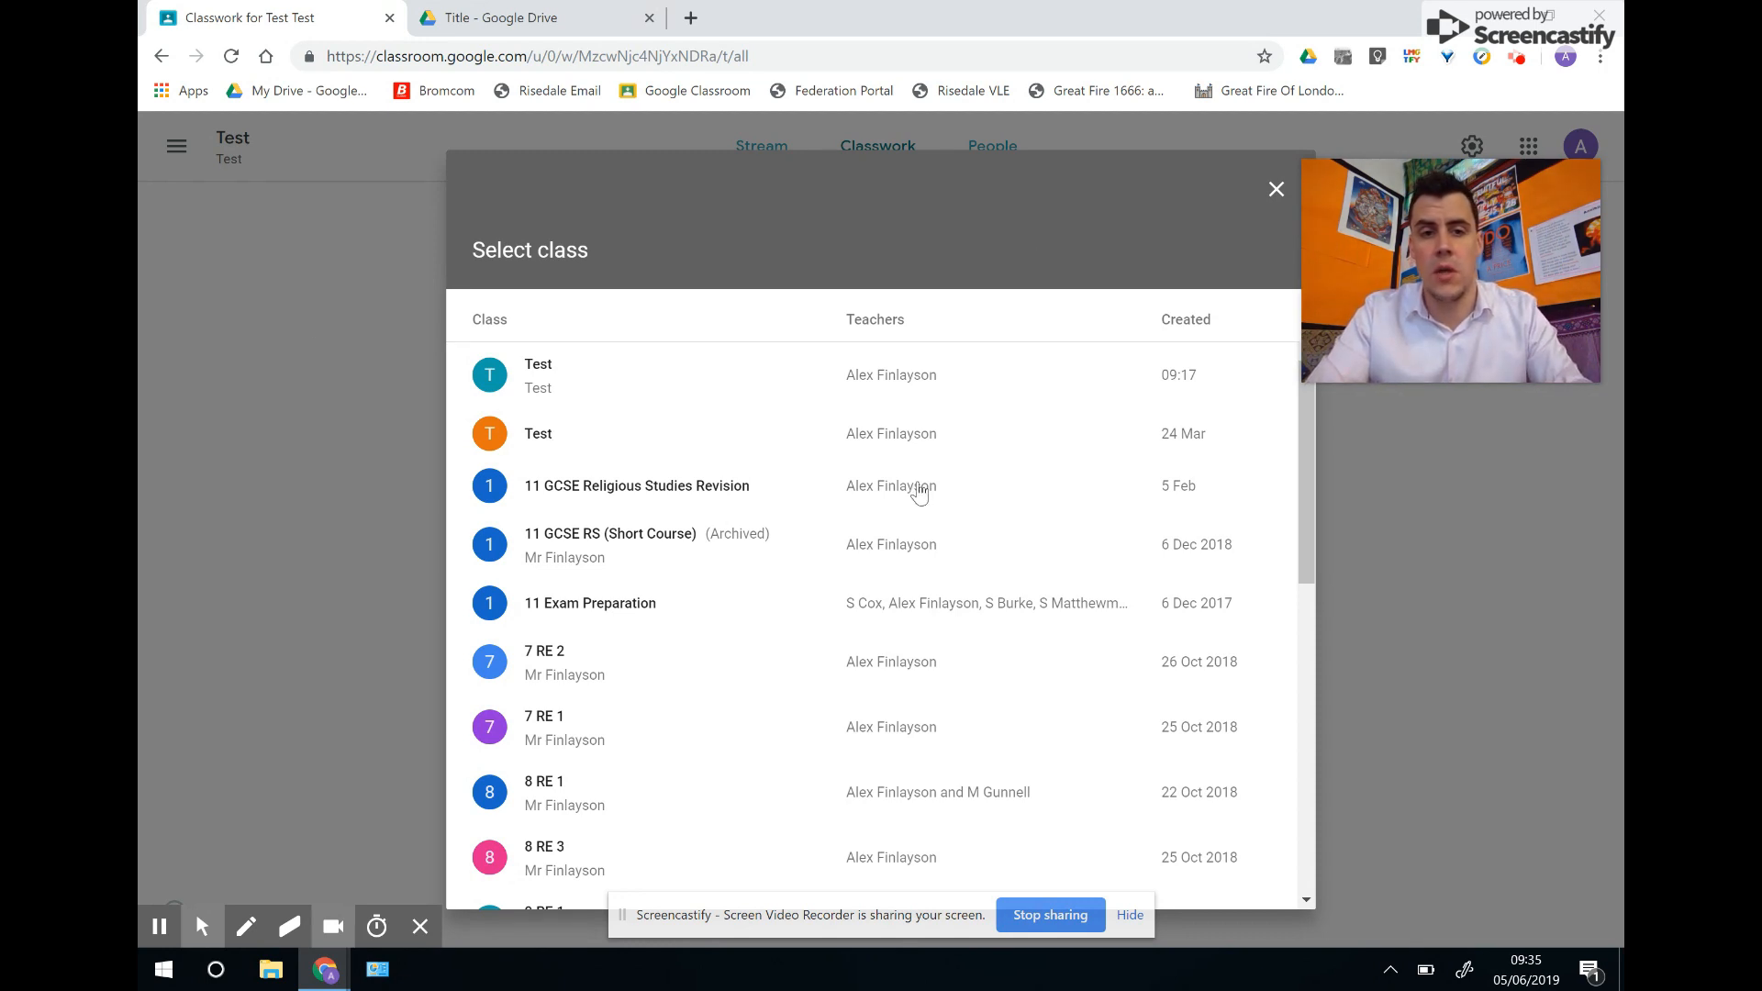
left_click(1276, 190)
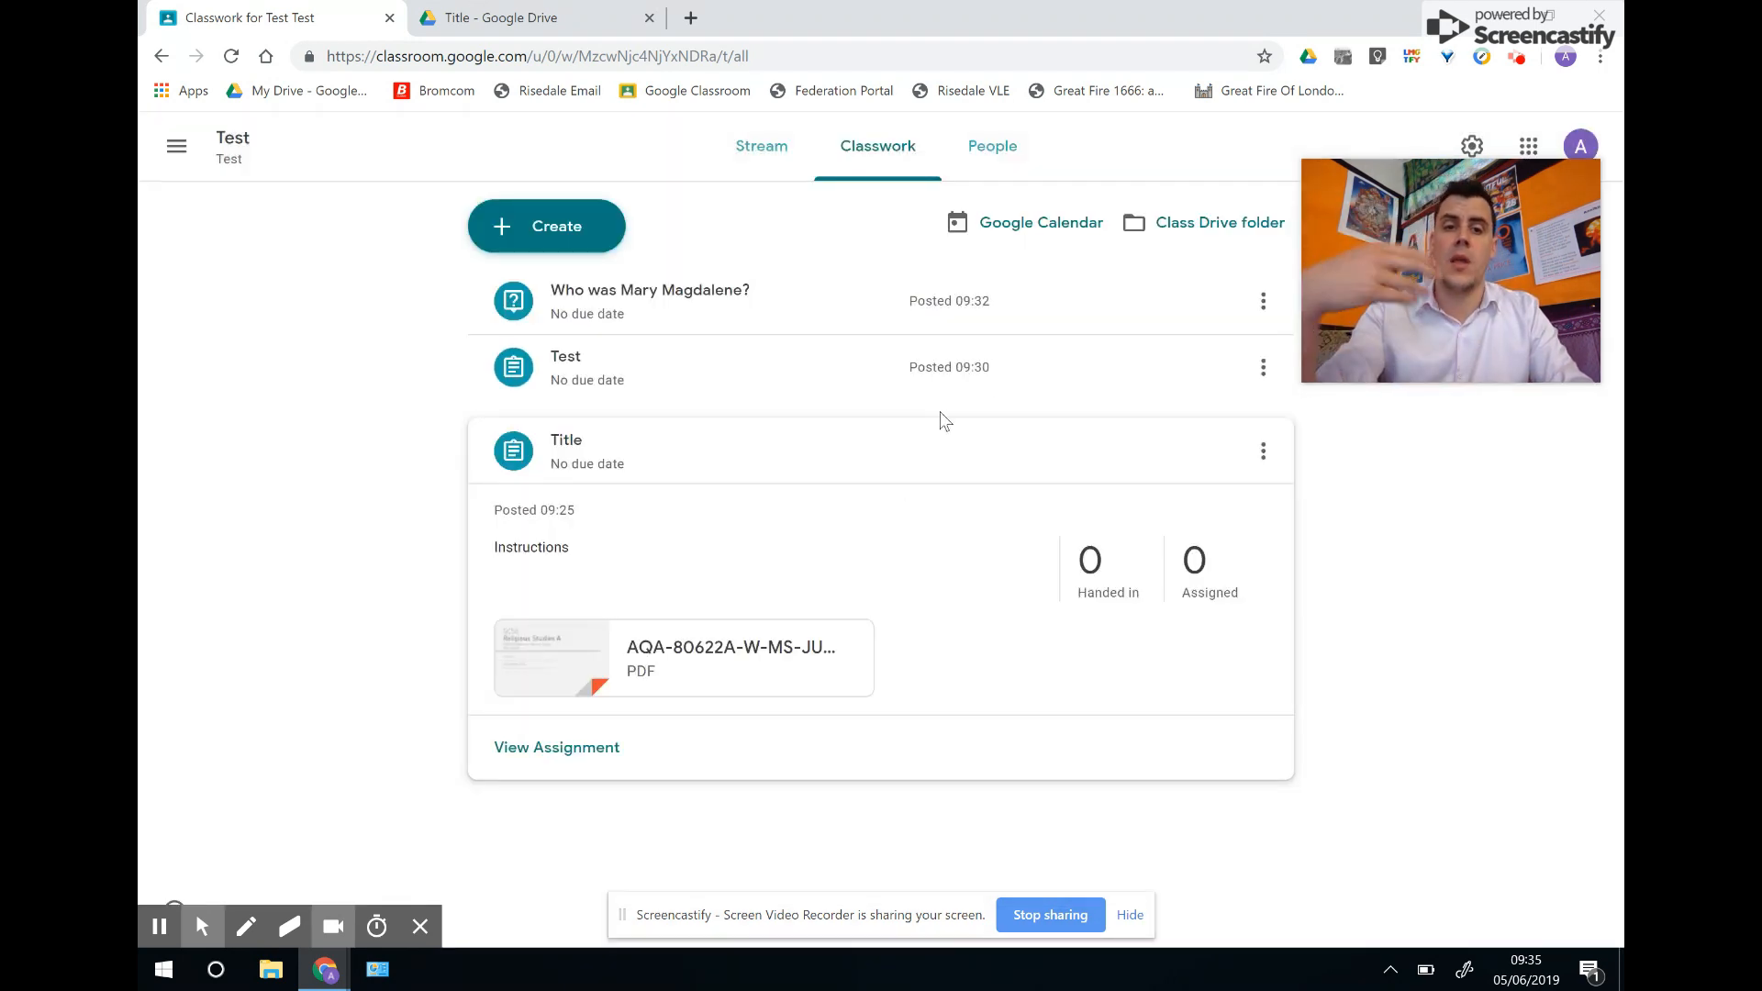
left_click(773, 156)
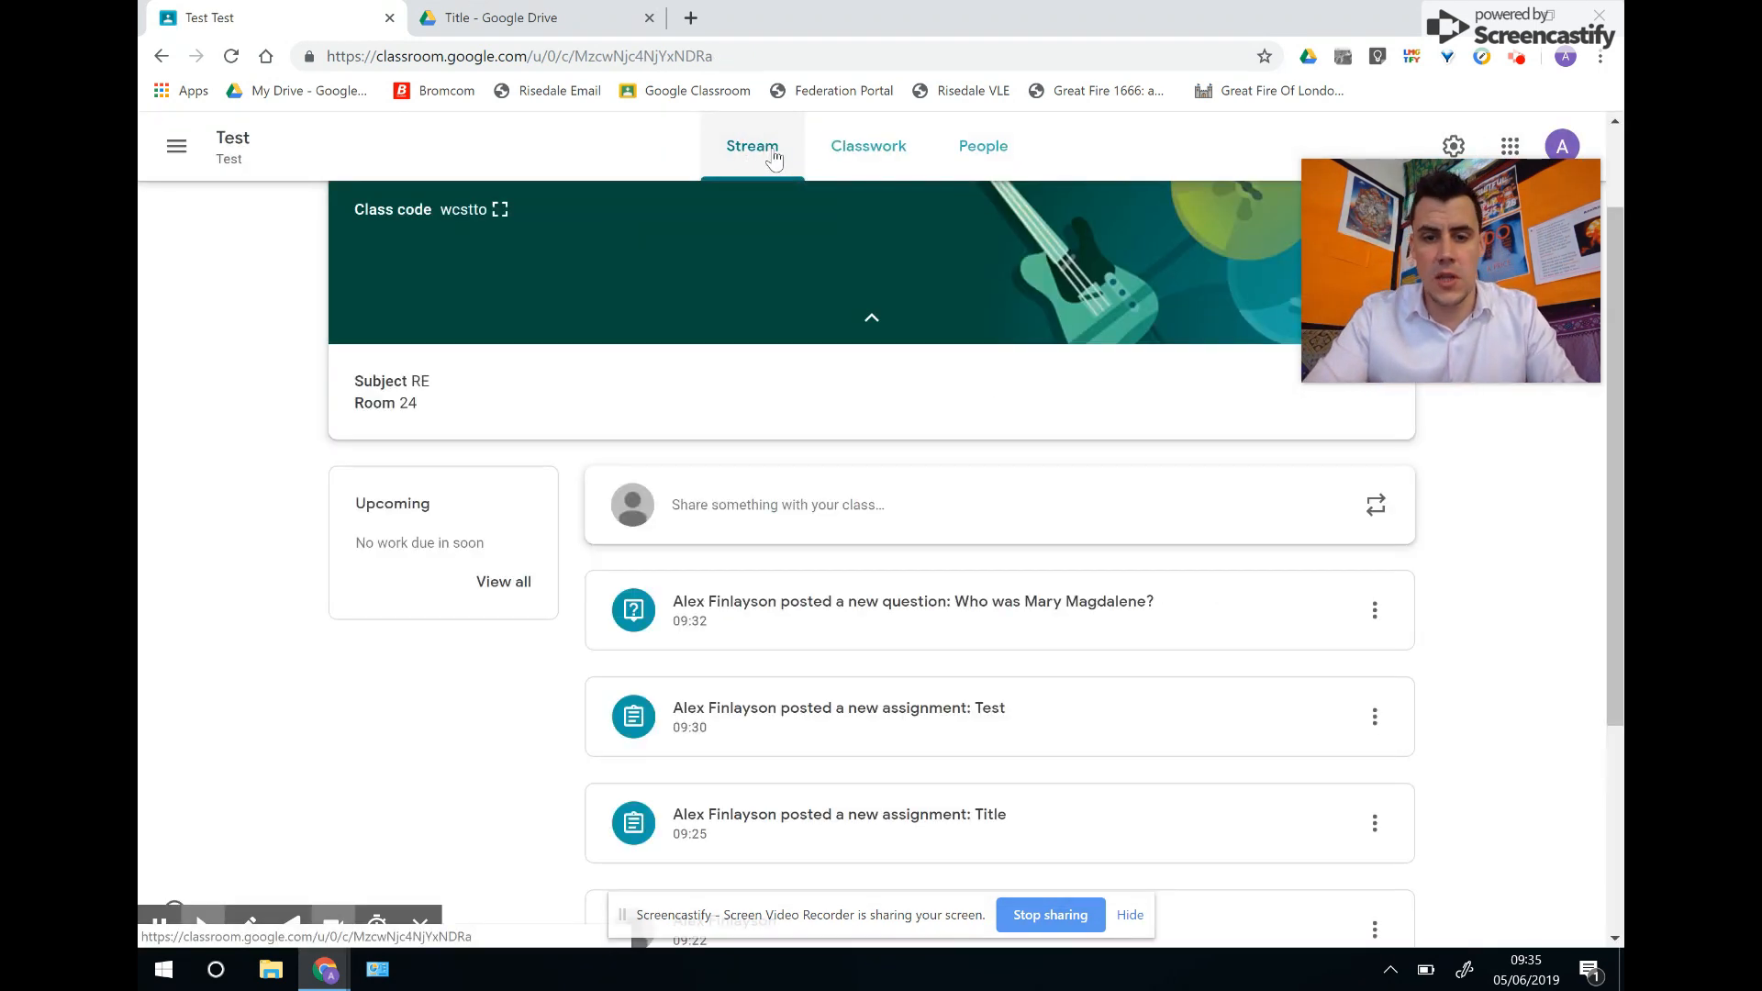
left_click_drag(1612, 420, 1620, 240)
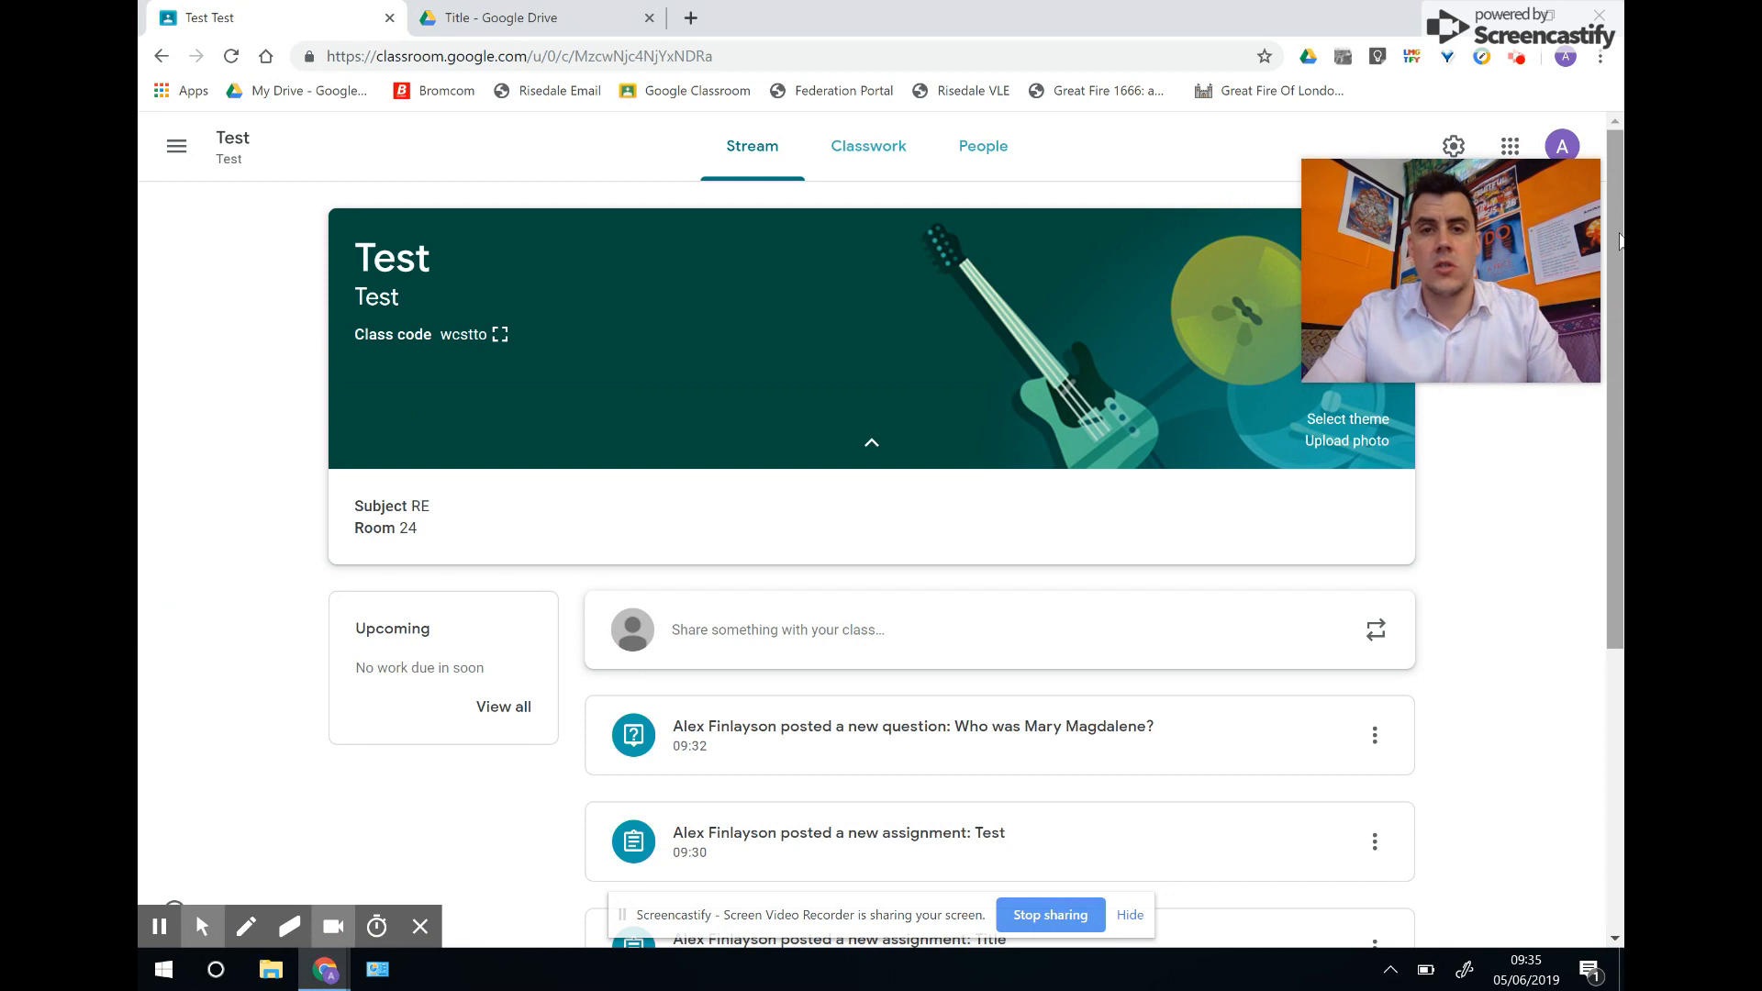
left_click(872, 154)
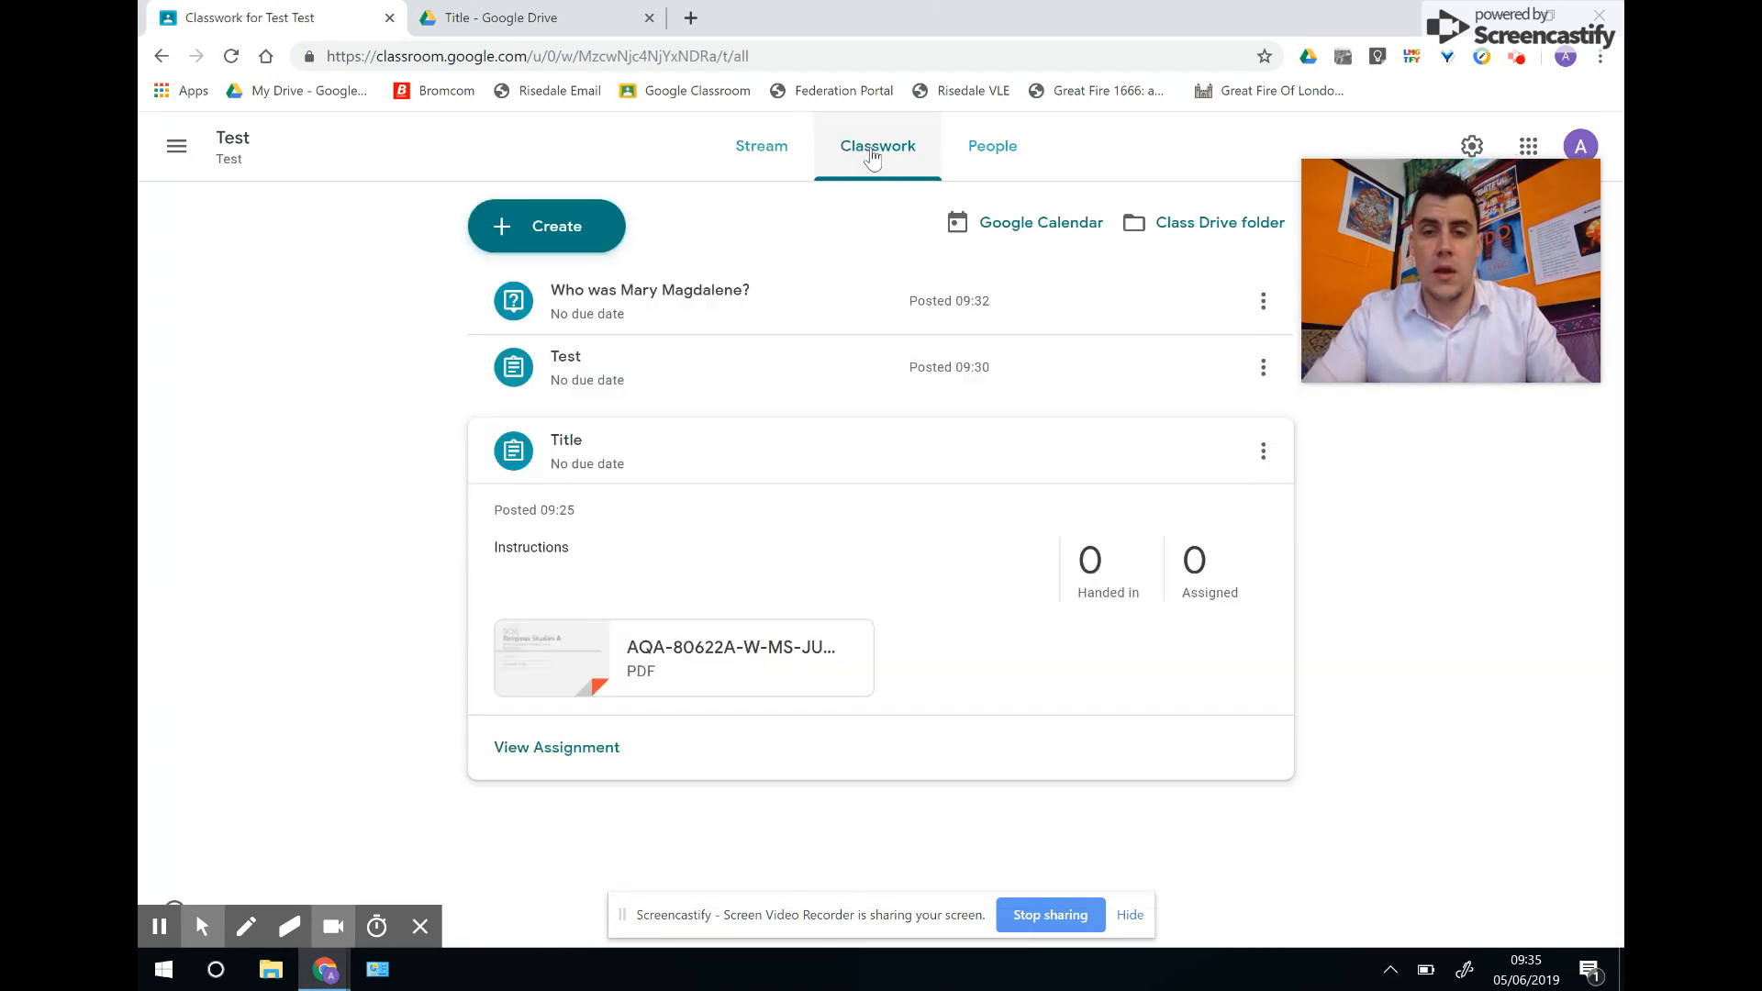
View the class's June 2019 Google Calendar in a new tab, then go back to Classwork.
left_click(1032, 233)
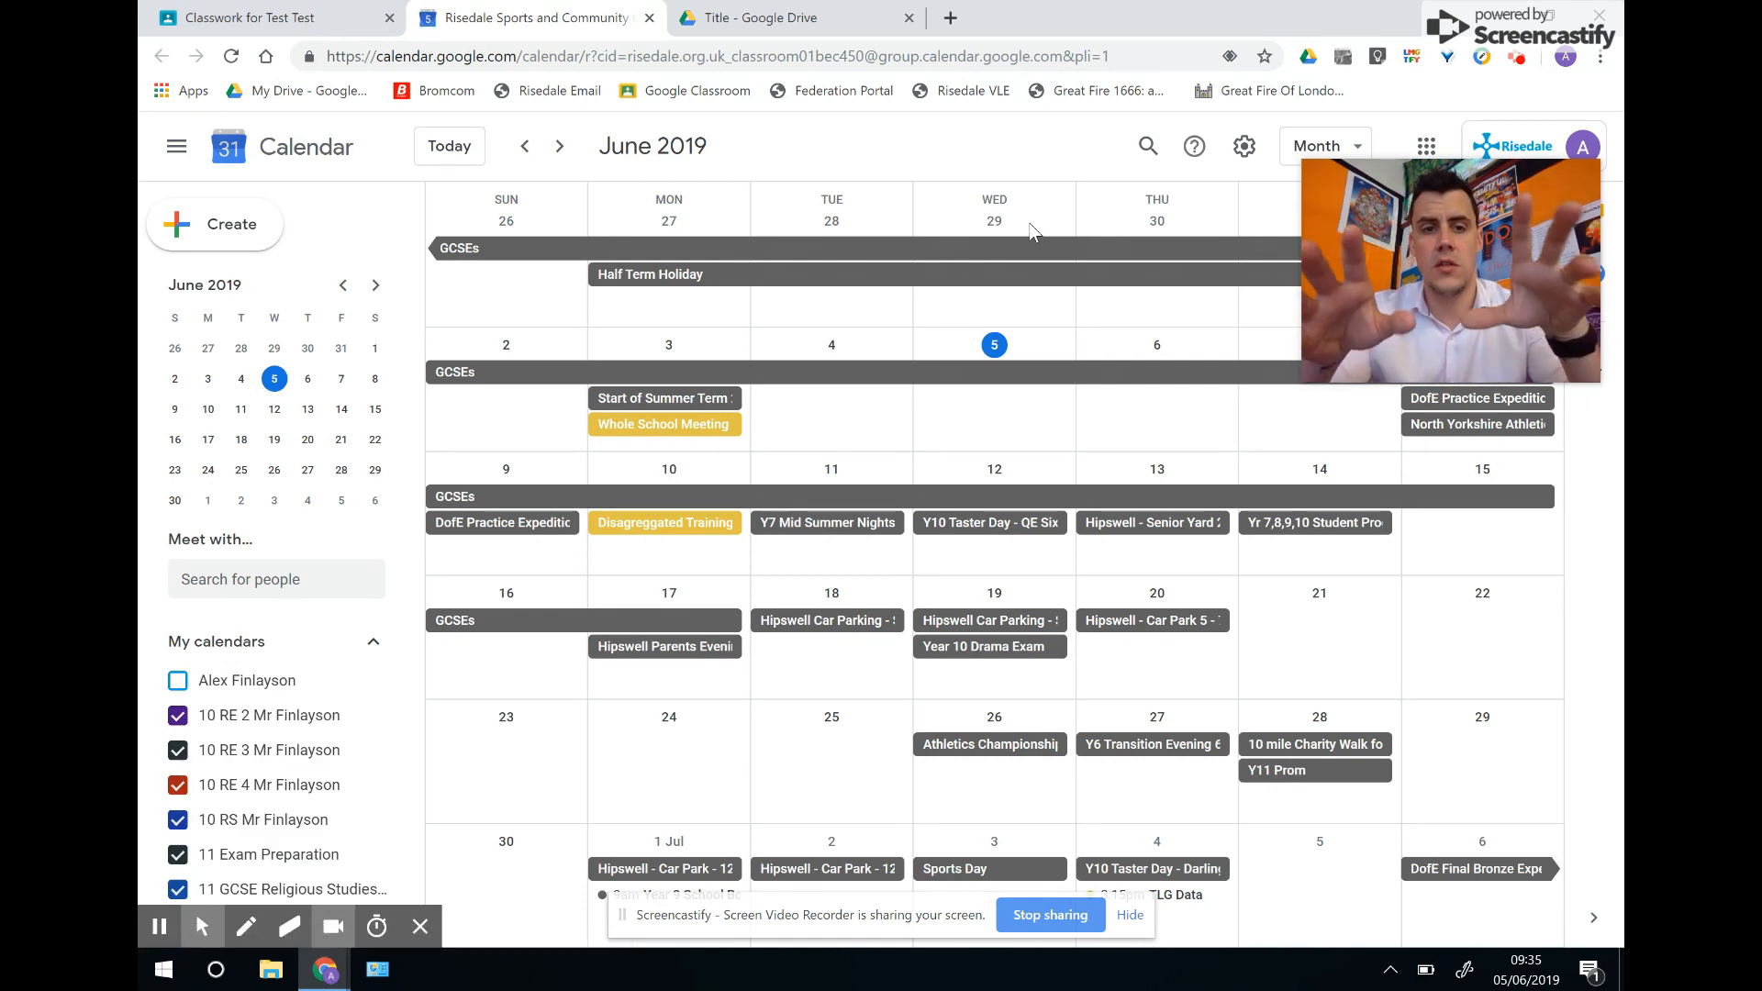
left_click(285, 17)
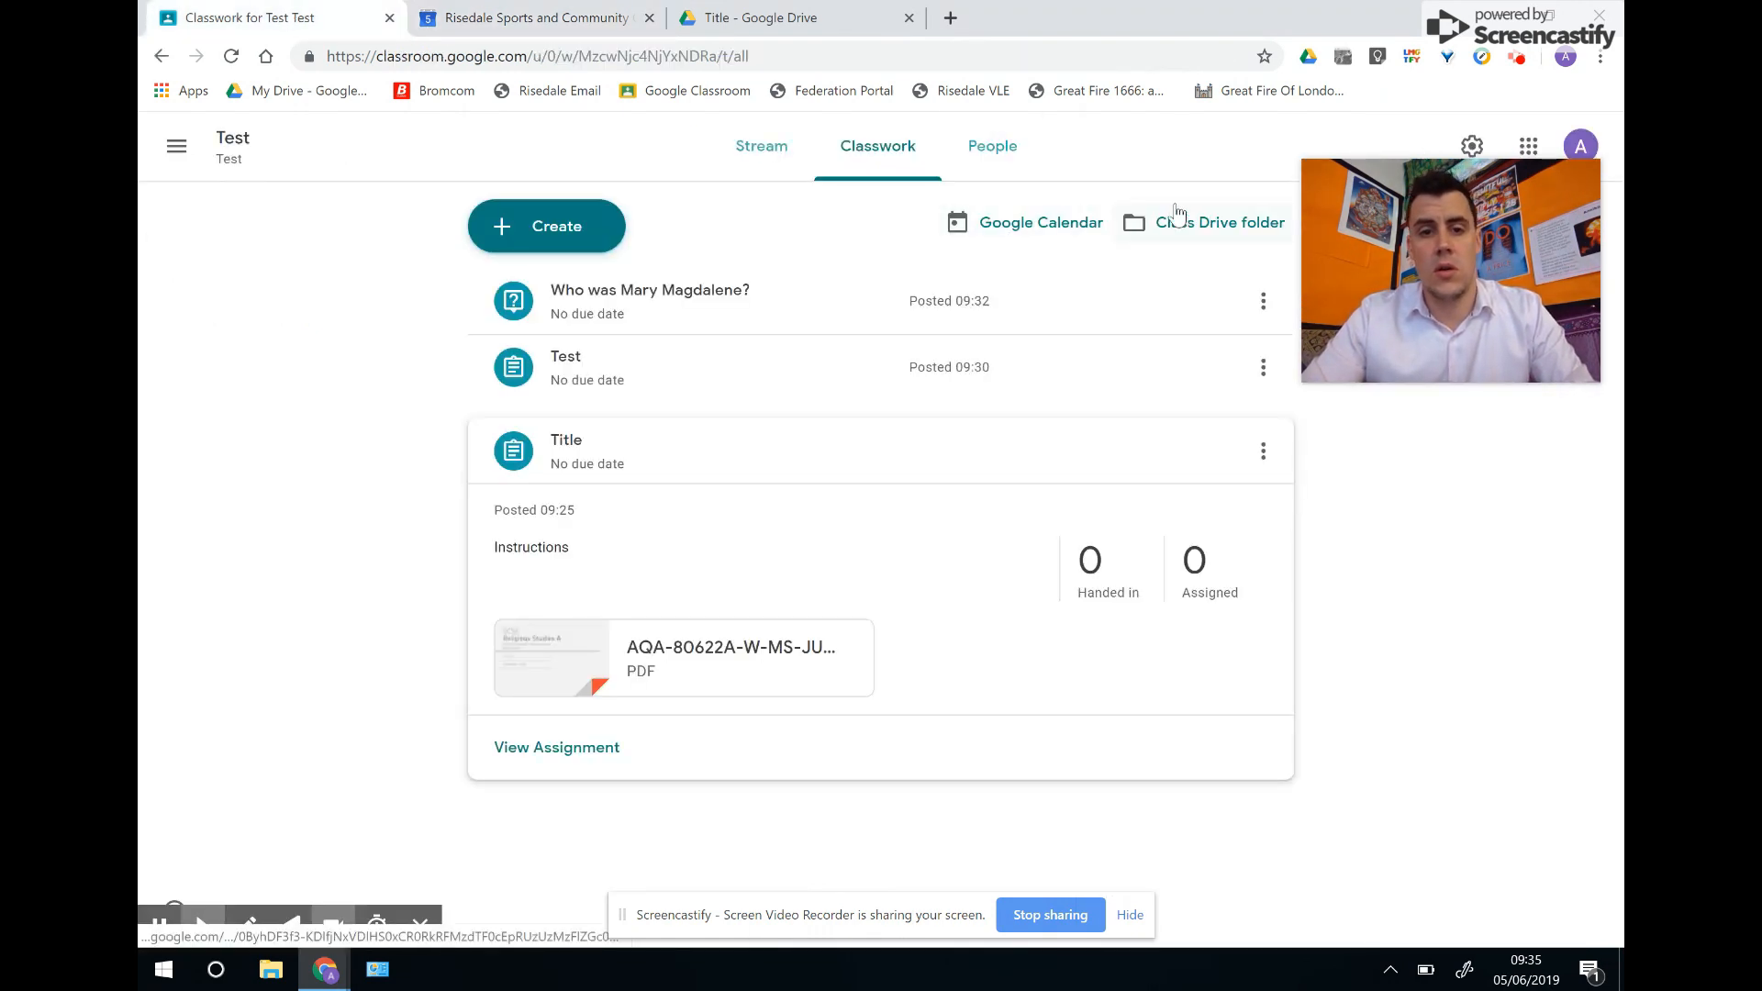
Show the Test class Stream, then close the Calendar and Google Drive tabs.
left_click(760, 156)
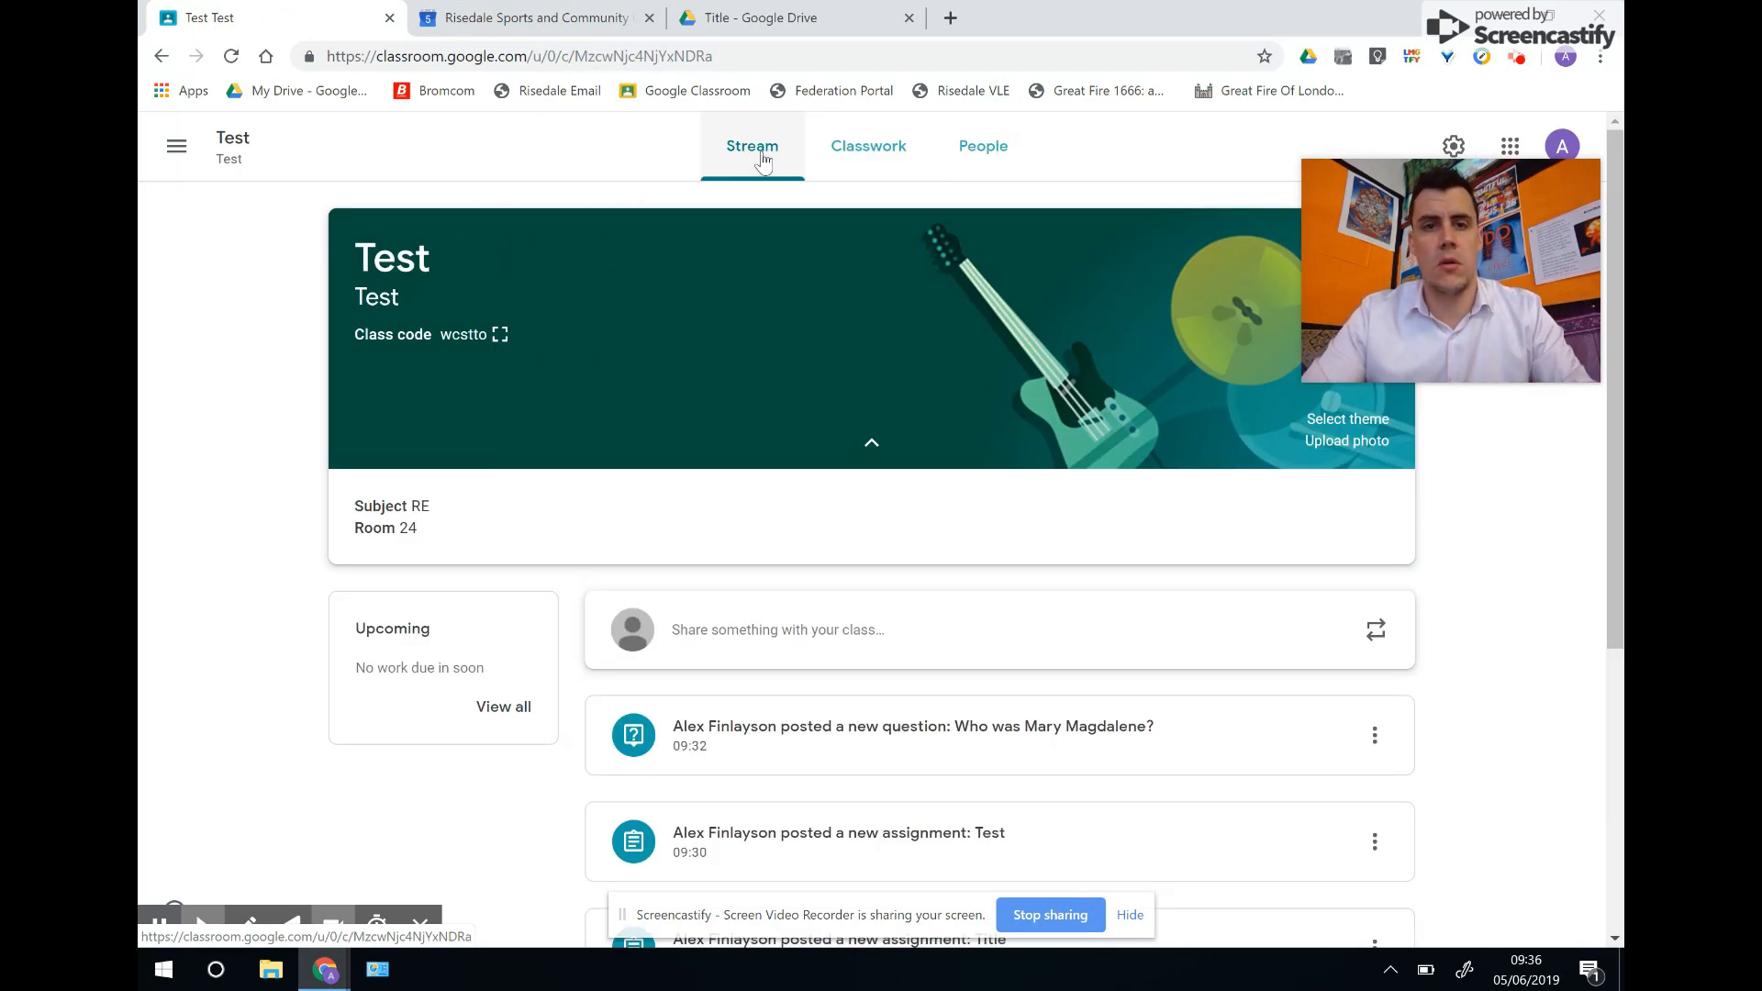
left_click(611, 25)
left_click(649, 19)
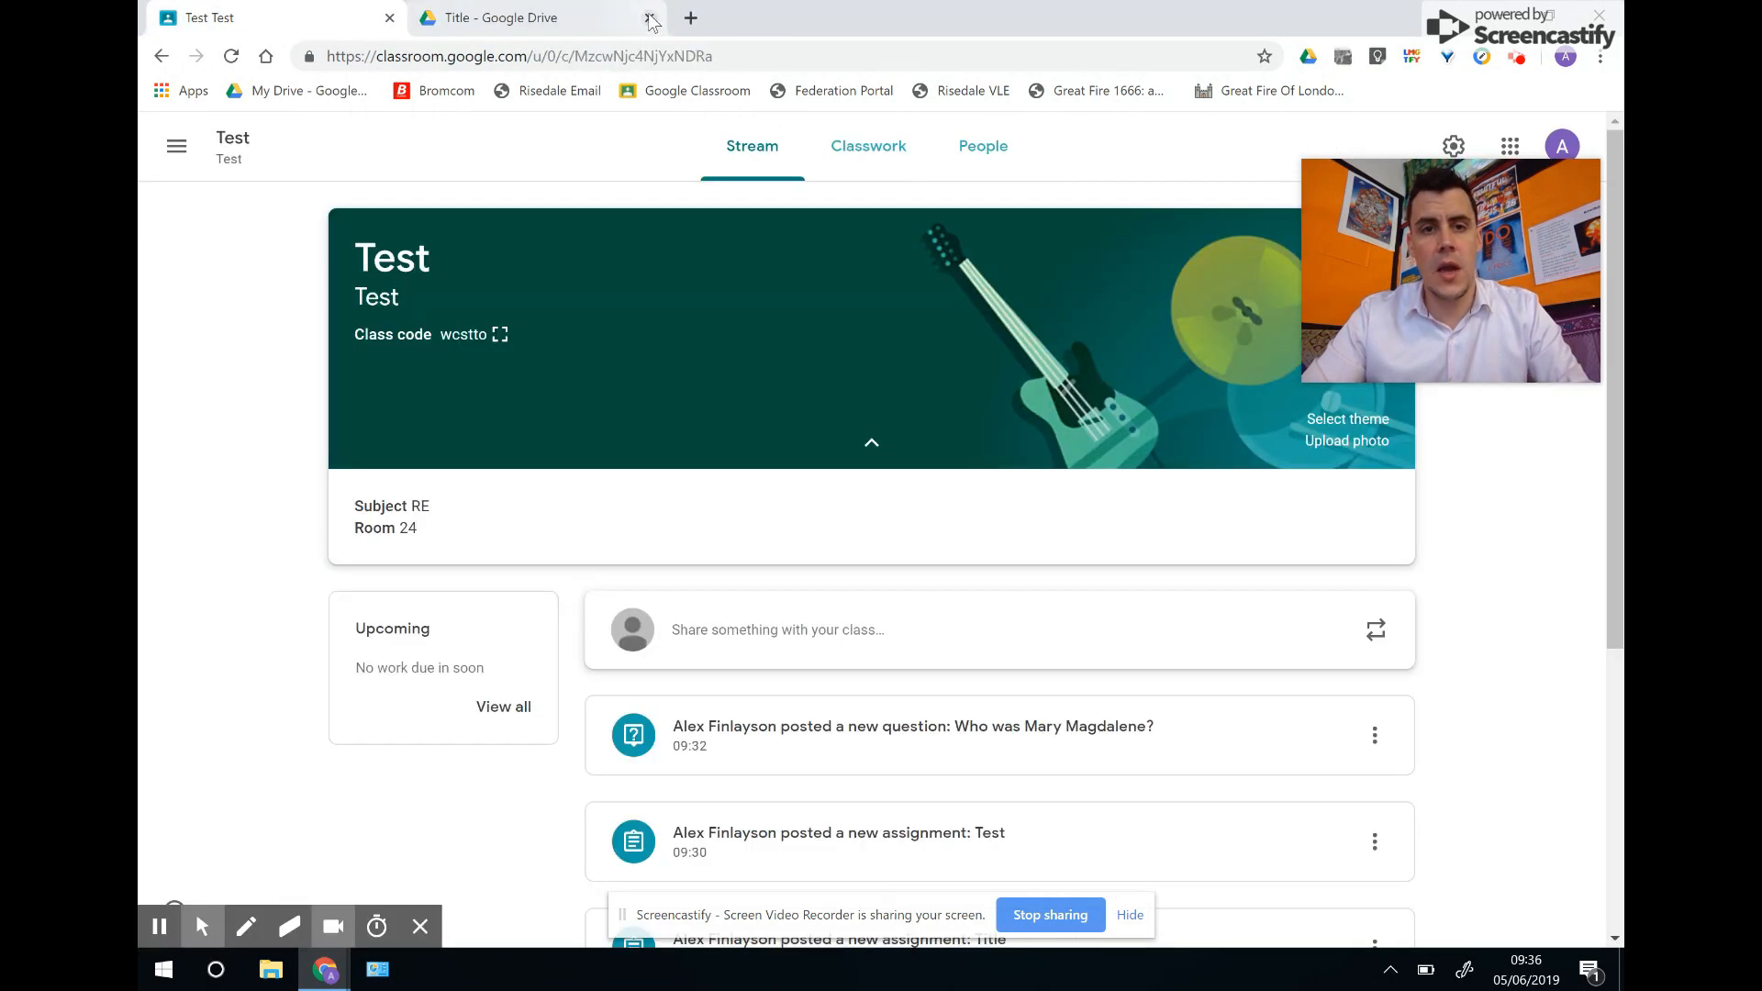
left_click(649, 18)
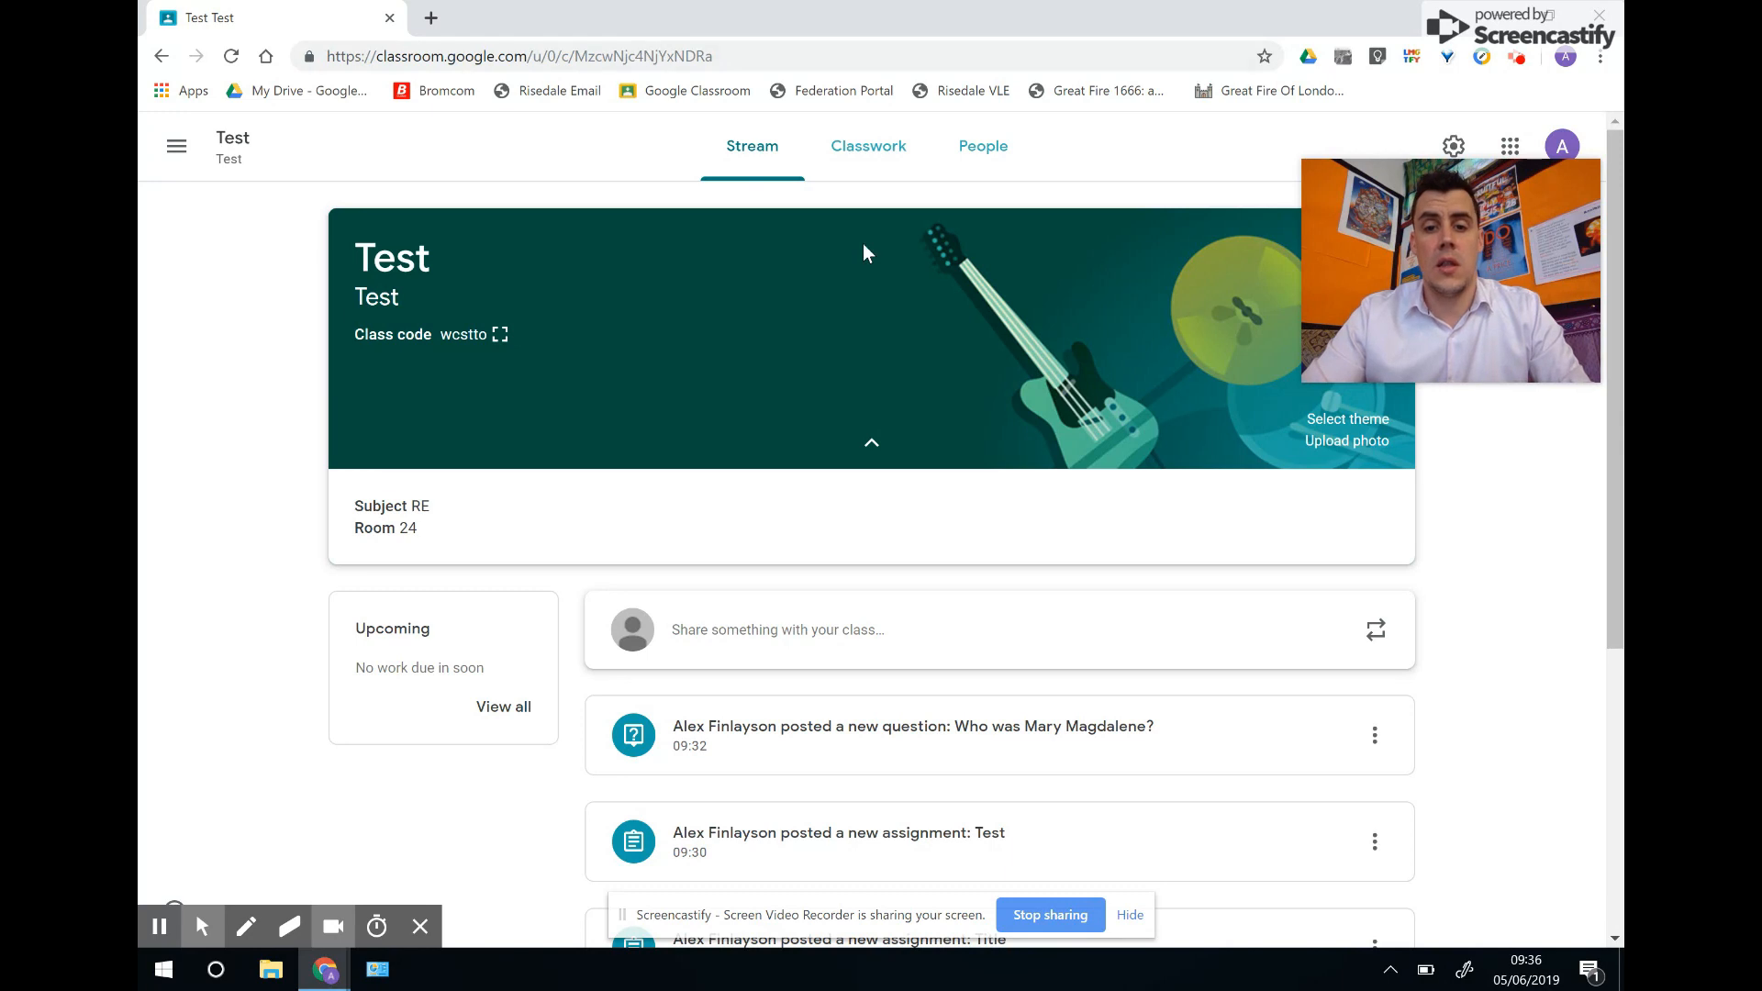